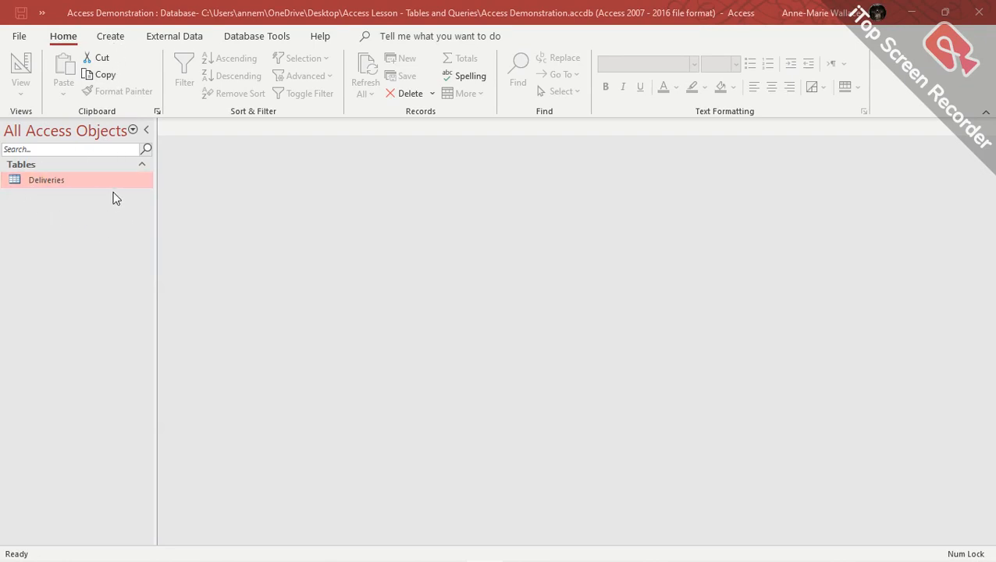
Insert a new blank table, Table1, from the Create tab.
{"action": "left_click", "coordinate": [111, 37]}
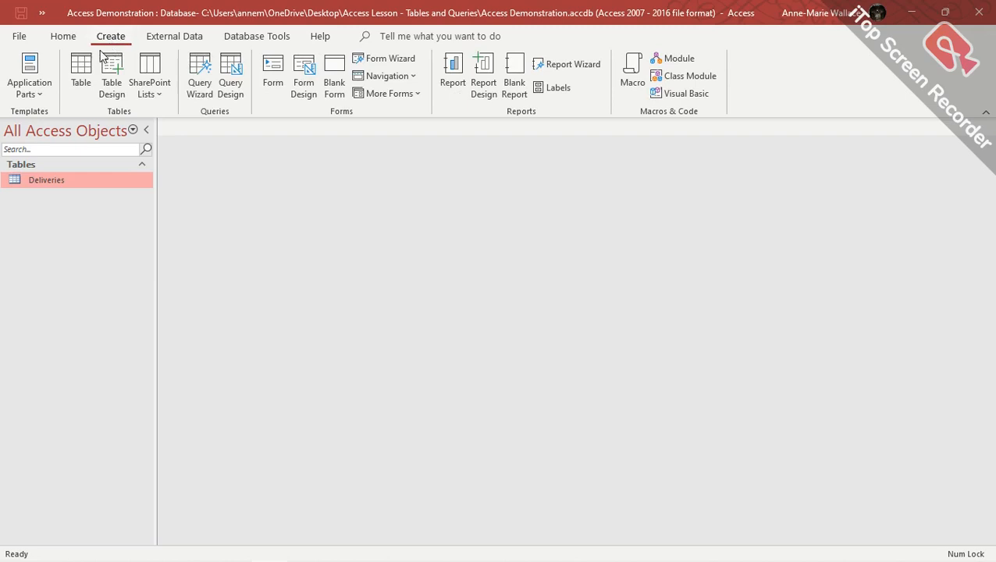
{"action": "left_click", "coordinate": [80, 76]}
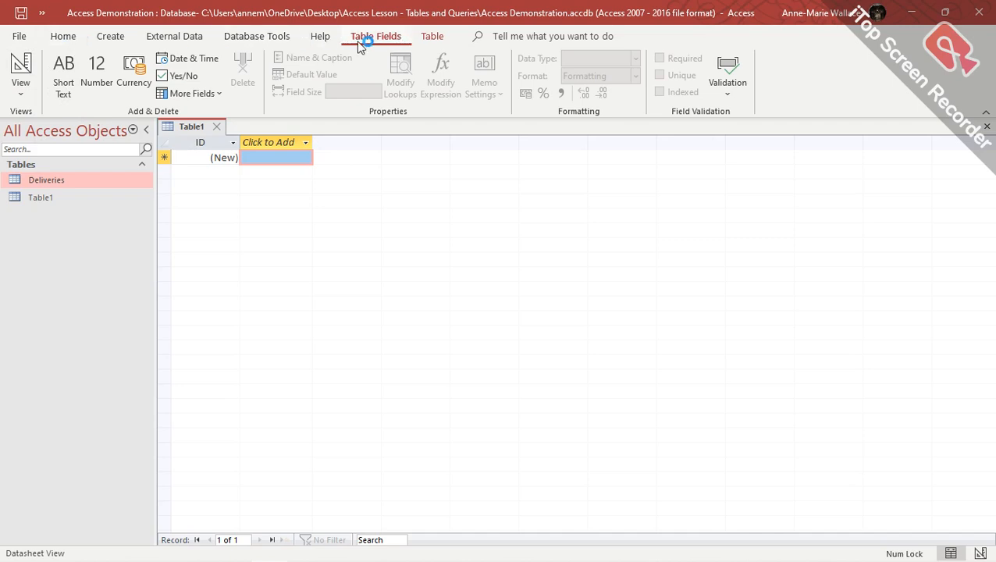
Switch Table1 to Design View, saving it under the name Example_T.
{"action": "left_click", "coordinate": [21, 95]}
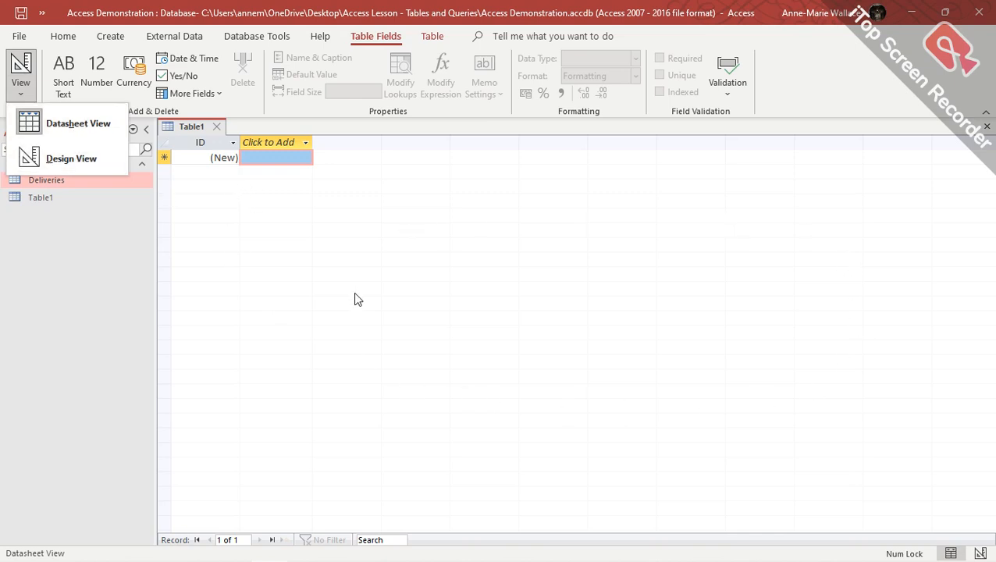
{"action": "left_click", "coordinate": [70, 159]}
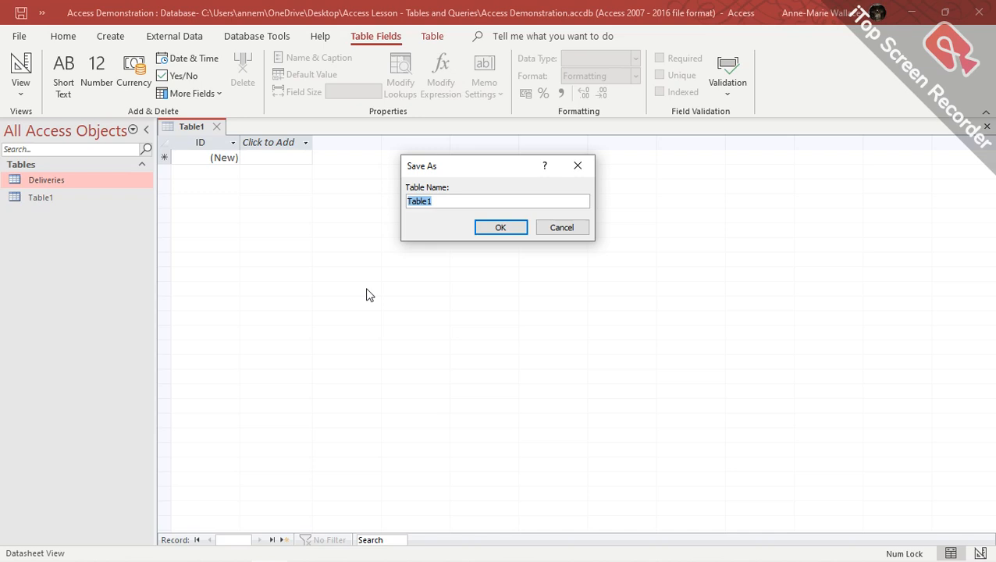
{"action": "type", "text": "Example"}
{"action": "type", "text": "Table"}
{"action": "key", "text": "BackSpace"}
{"action": "key", "text": "BackSpace"}
{"action": "key", "text": "BackSpace"}
{"action": "key", "text": "BackSpace"}
{"action": "key", "text": "BackSpace"}
{"action": "type", "text": "_Table"}
{"action": "key", "text": "BackSpace"}
{"action": "key", "text": "BackSpace"}
{"action": "key", "text": "BackSpace"}
{"action": "key", "text": "BackSpace"}
{"action": "left_click", "coordinate": [498, 228]}
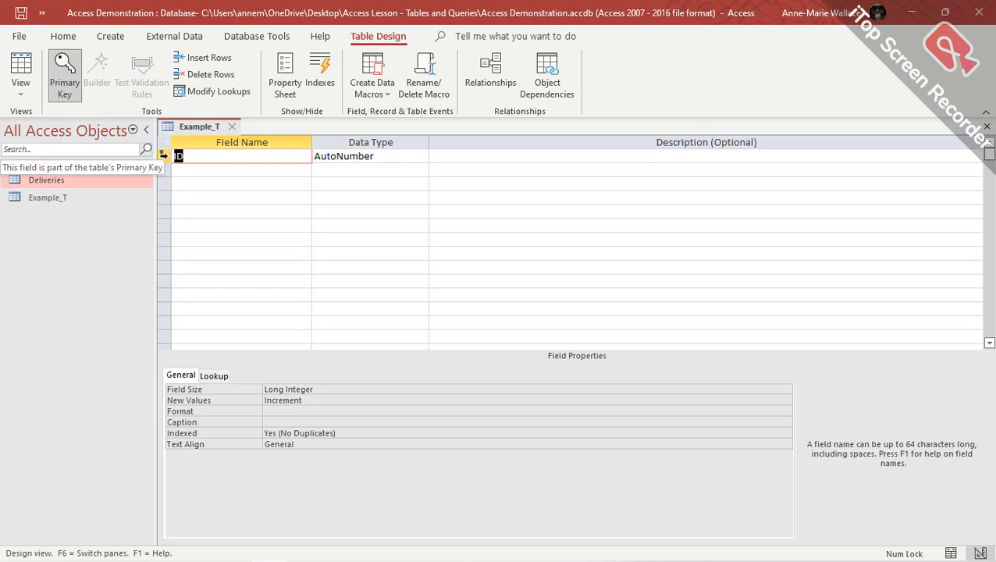
{"action": "left_click", "coordinate": [65, 85]}
{"action": "left_click", "coordinate": [65, 82]}
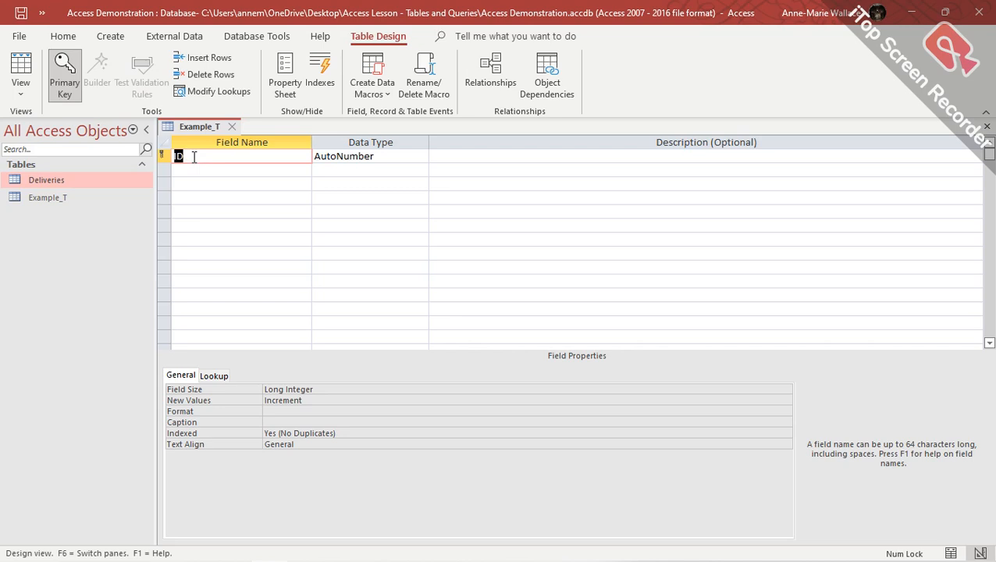
{"action": "left_click", "coordinate": [385, 154]}
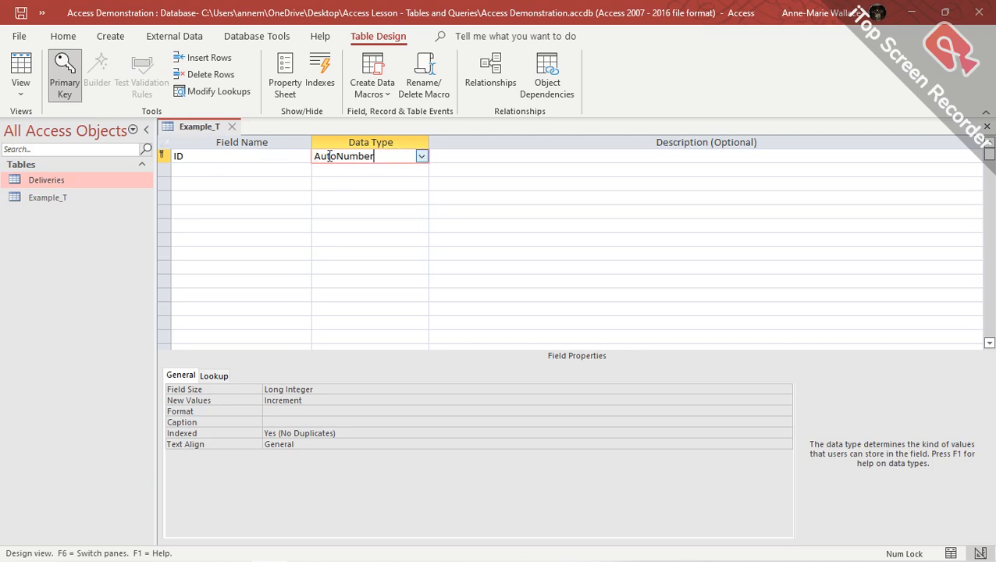
{"action": "left_click", "coordinate": [198, 171]}
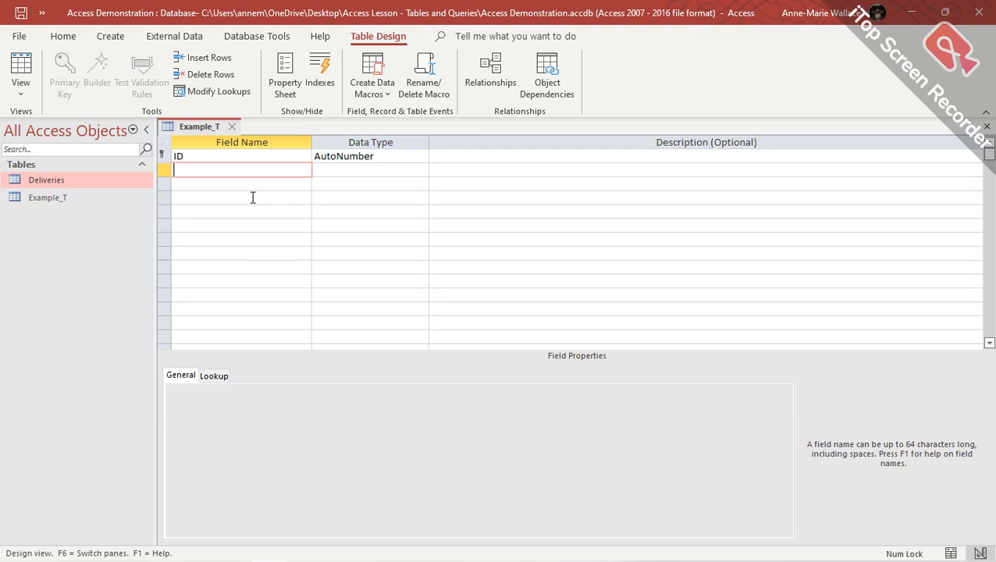
Add a Last_Name field kept as Short Text and select its 255 field size.
{"action": "type", "text": "Last"}
{"action": "type", "text": "Name"}
{"action": "key", "text": "BackSpace"}
{"action": "key", "text": "BackSpace"}
{"action": "key", "text": "BackSpace"}
{"action": "key", "text": "BackSpace"}
{"action": "type", "text": "_Nae"}
{"action": "key", "text": "BackSpace"}
{"action": "type", "text": "me"}
{"action": "key", "text": "Tab"}
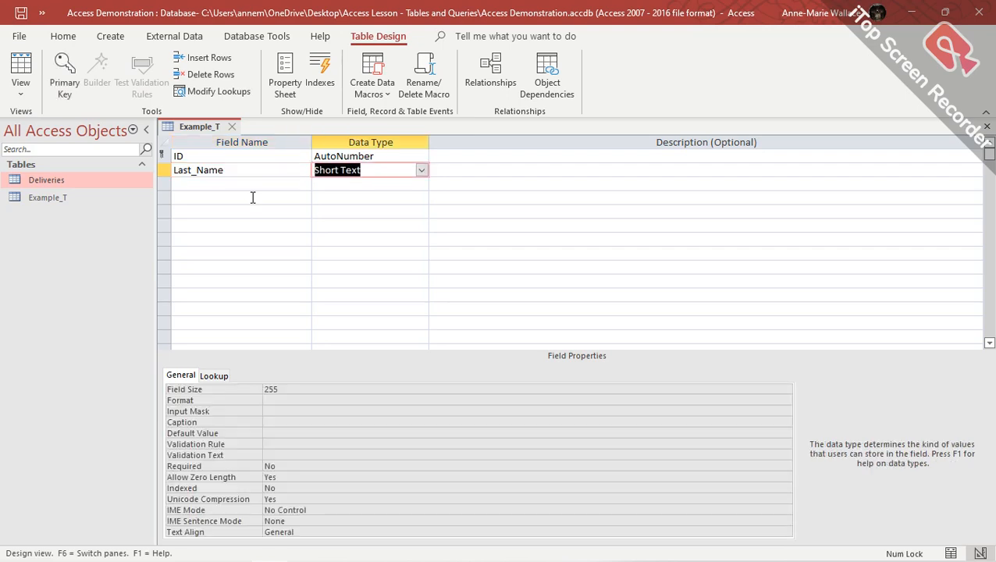
{"action": "left_click", "coordinate": [422, 171]}
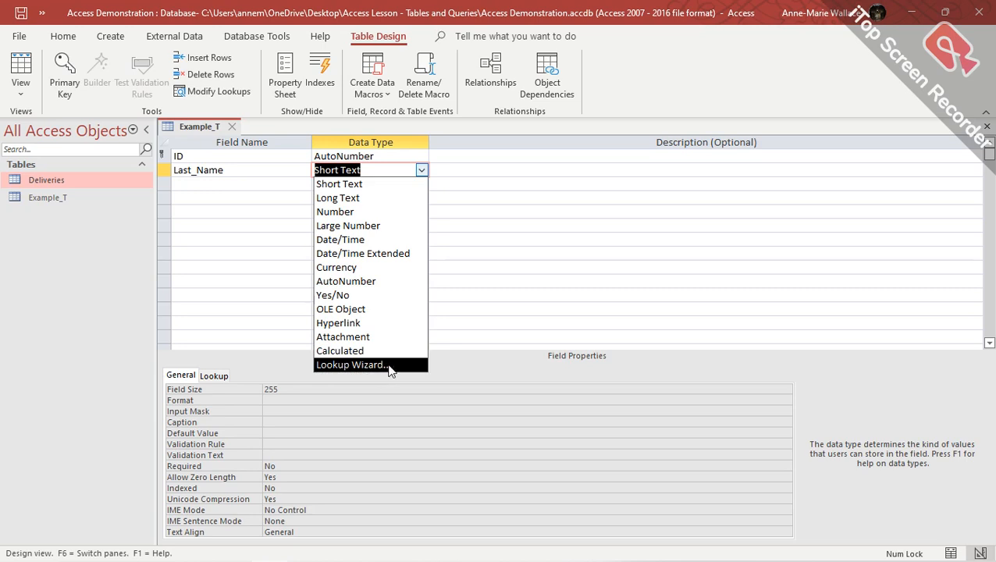
{"action": "left_click", "coordinate": [453, 365]}
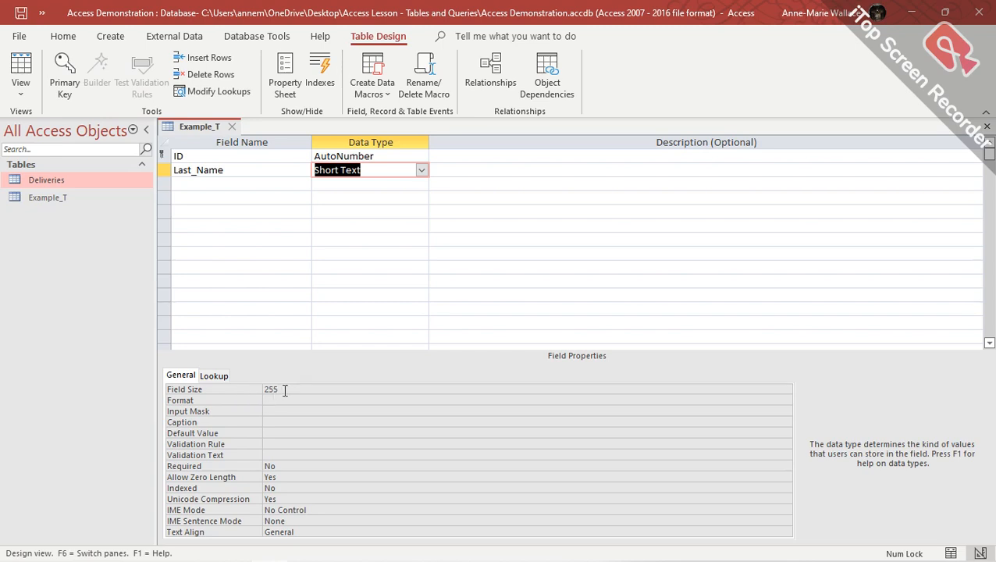
{"action": "left_click_drag", "start_coordinate": [285, 391], "coordinate": [253, 391]}
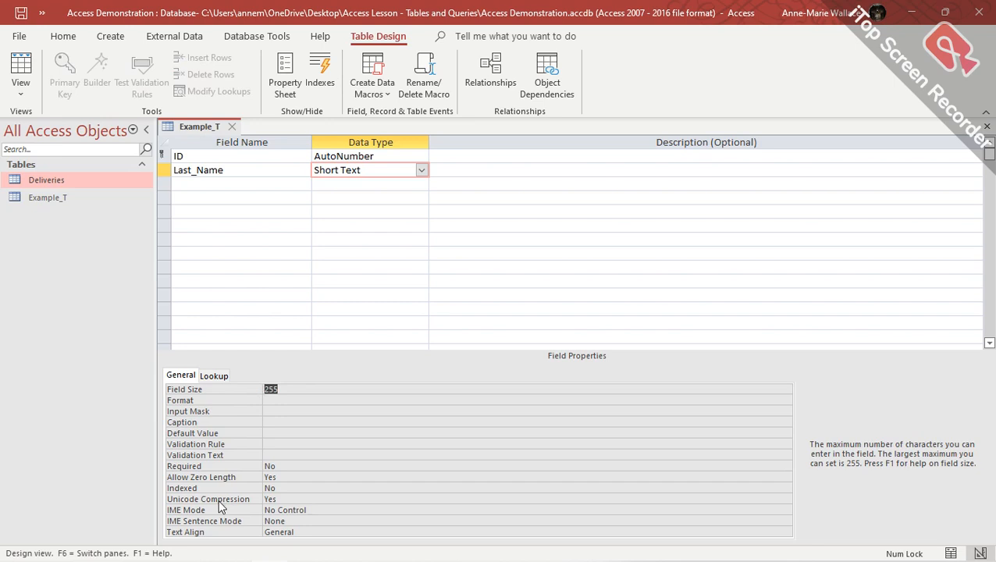
Reduce Last_Name's field size to 20 and step through its Format to Validation Text properties.
{"action": "type", "text": "20"}
{"action": "left_click", "coordinate": [287, 401]}
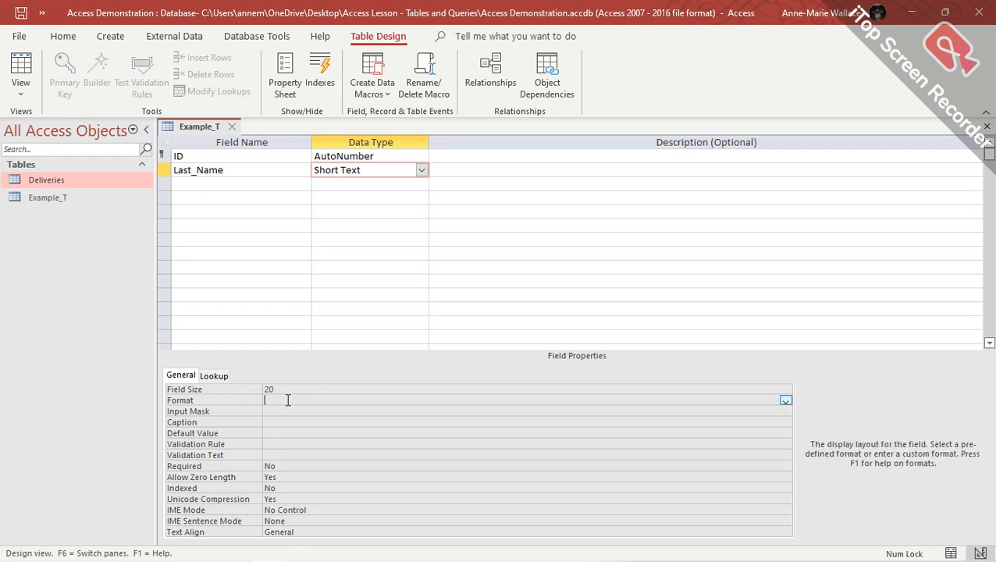
{"action": "left_click", "coordinate": [786, 403]}
{"action": "left_click", "coordinate": [786, 403]}
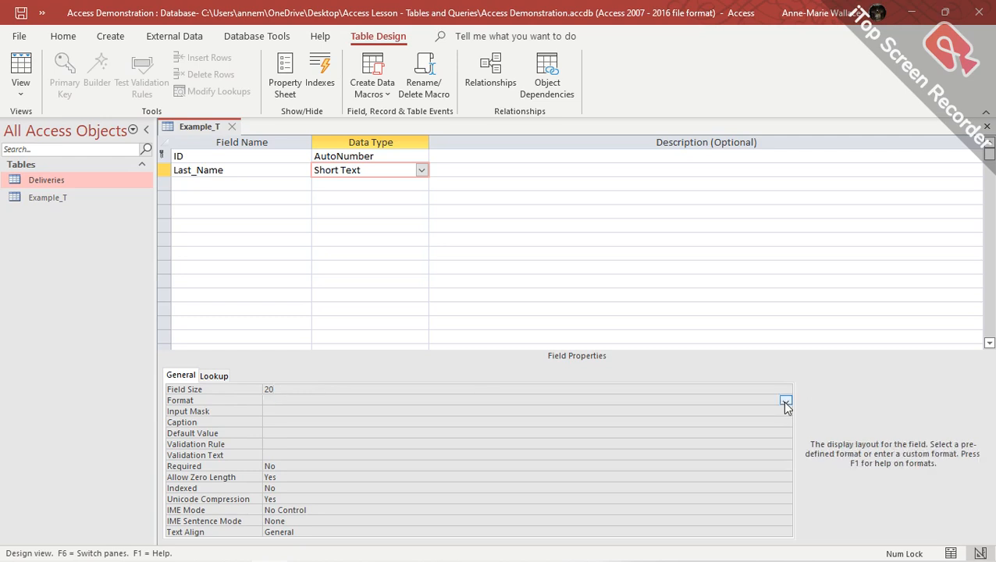
{"action": "left_click", "coordinate": [273, 411]}
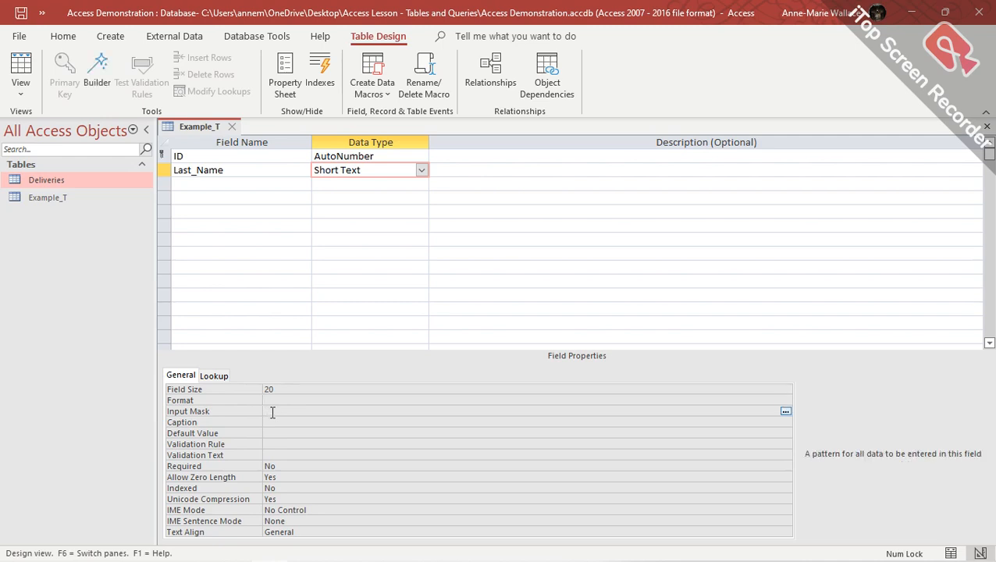
{"action": "left_click", "coordinate": [270, 422]}
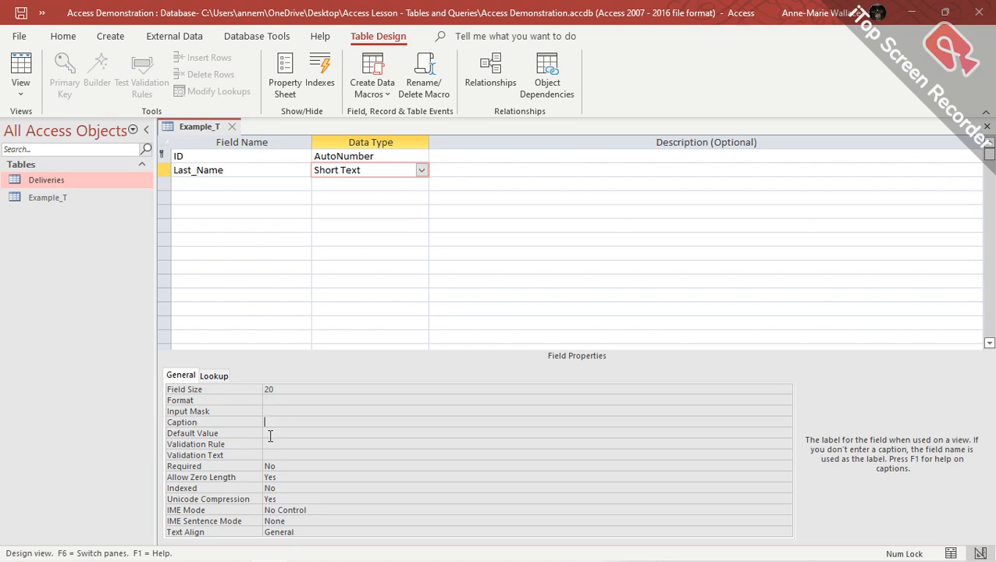
{"action": "left_click", "coordinate": [269, 434]}
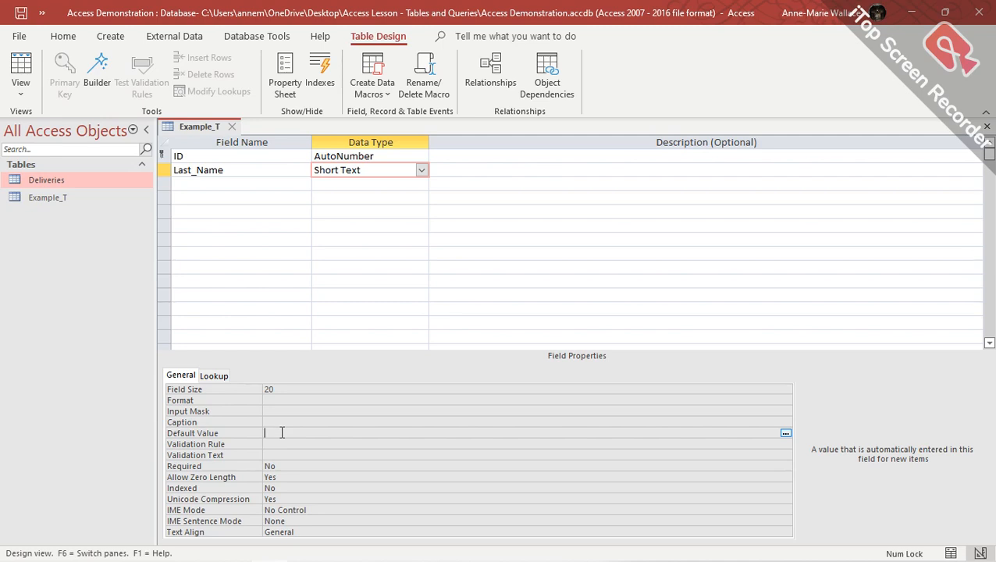
{"action": "left_click", "coordinate": [286, 442]}
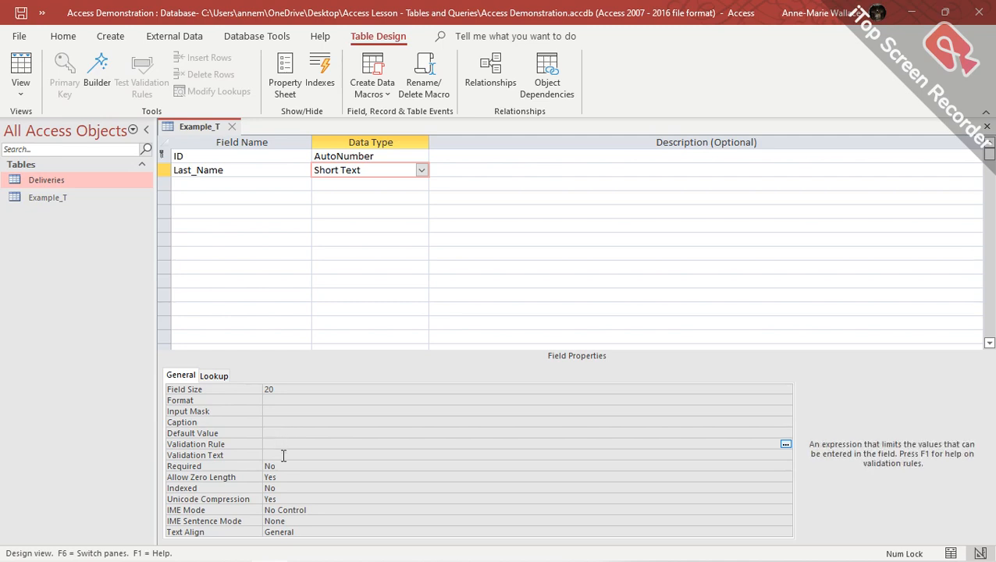
{"action": "left_click", "coordinate": [284, 455]}
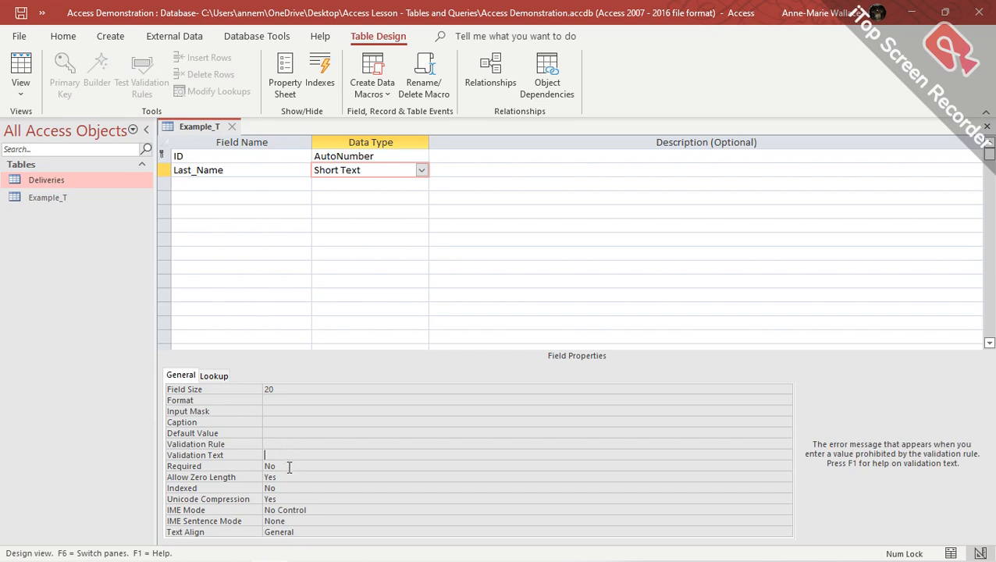
{"action": "left_click", "coordinate": [289, 467]}
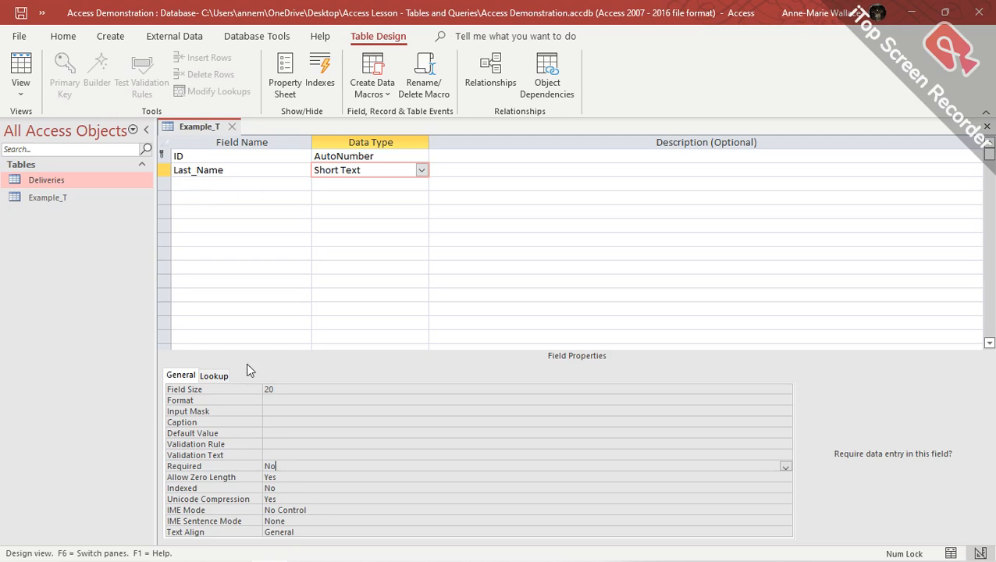
Try the Required and Indexed options, leaving both set to No.
{"action": "left_click", "coordinate": [785, 467]}
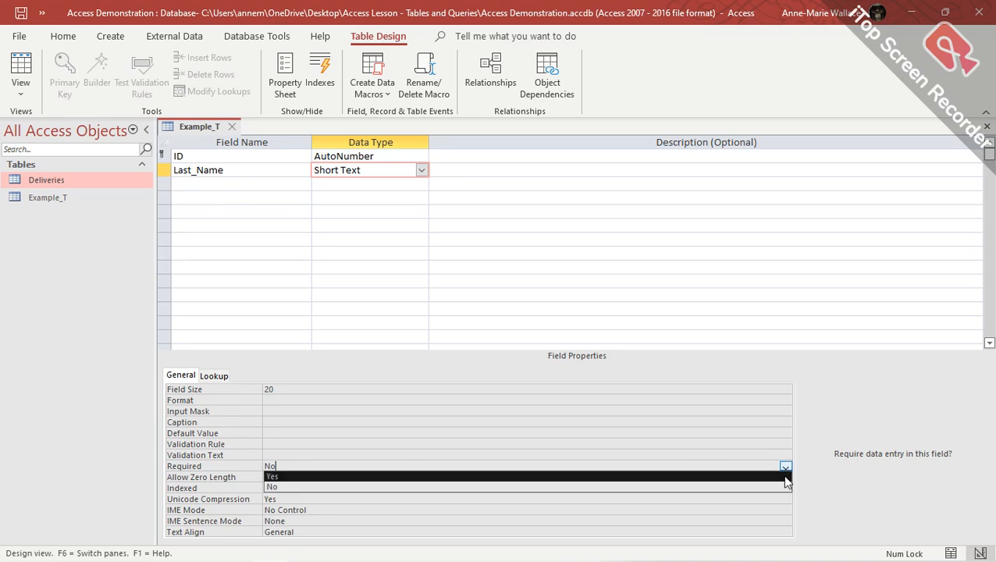
{"action": "left_click", "coordinate": [767, 477]}
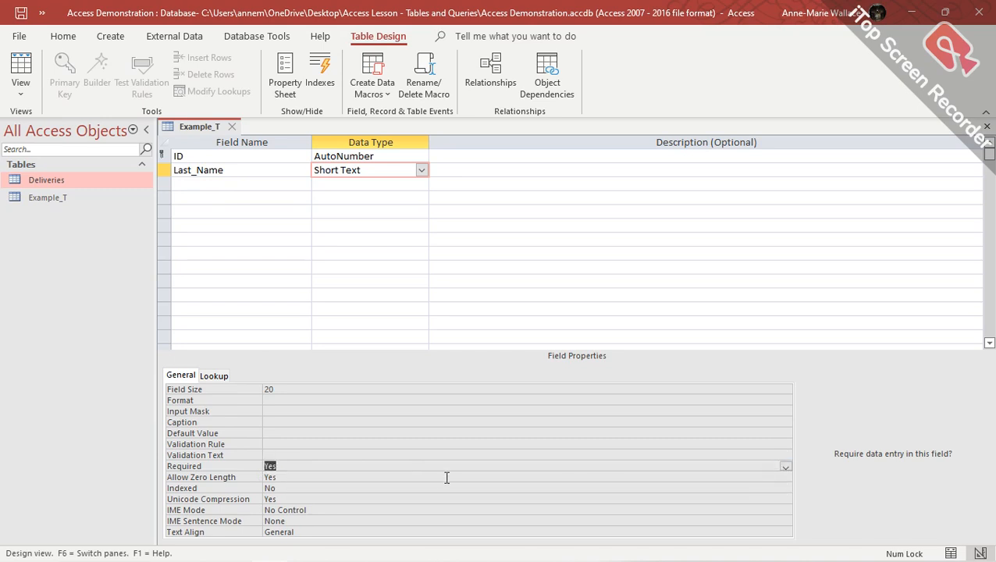
{"action": "double_click", "coordinate": [296, 465]}
{"action": "double_click", "coordinate": [297, 465]}
{"action": "double_click", "coordinate": [297, 464]}
{"action": "double_click", "coordinate": [281, 487]}
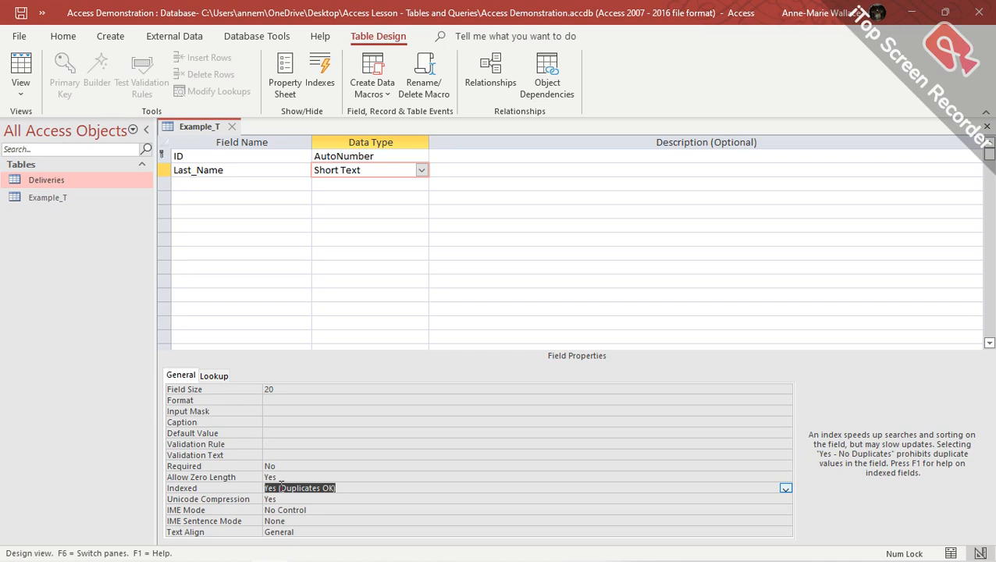
{"action": "double_click", "coordinate": [281, 485]}
{"action": "double_click", "coordinate": [366, 489]}
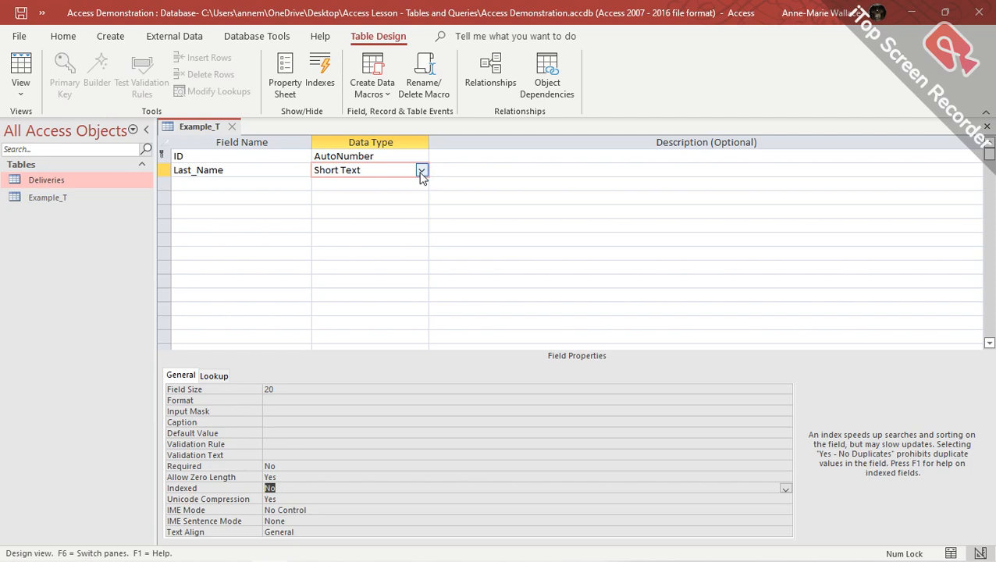
Add a third field named Count with the Number data type.
{"action": "left_click", "coordinate": [209, 186]}
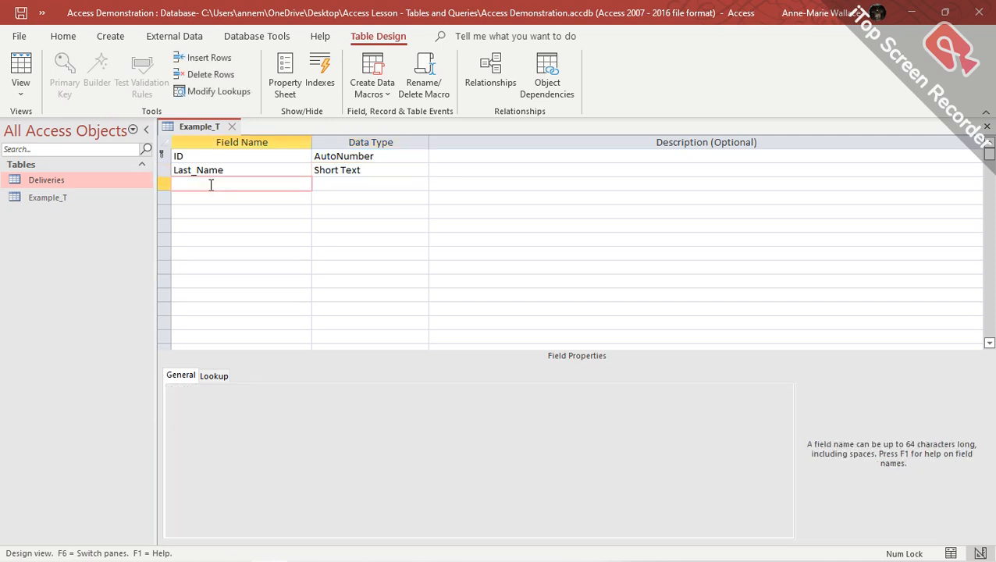
{"action": "type", "text": "Count"}
{"action": "left_click", "coordinate": [368, 184]}
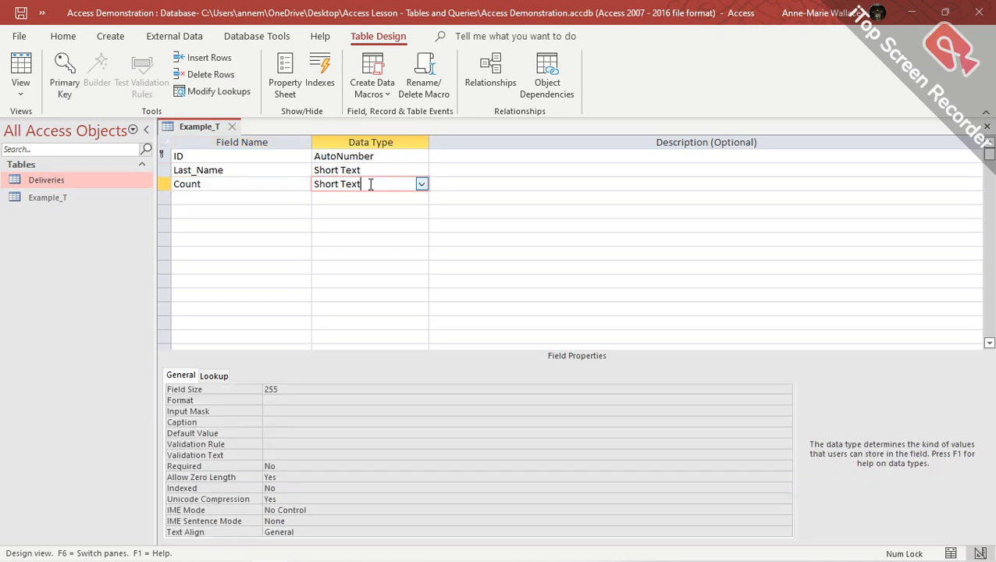
{"action": "left_click", "coordinate": [422, 185]}
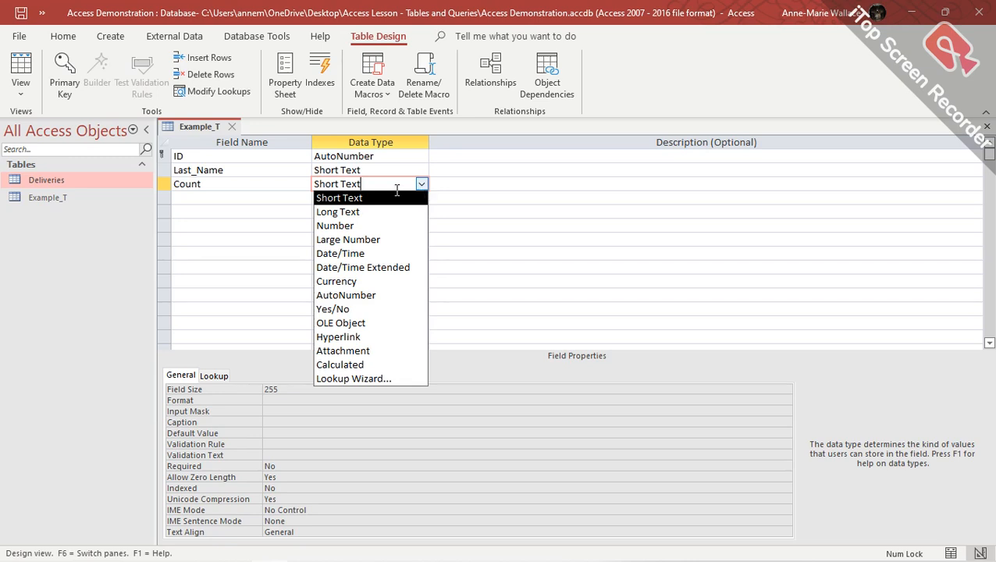
{"action": "left_click", "coordinate": [349, 227]}
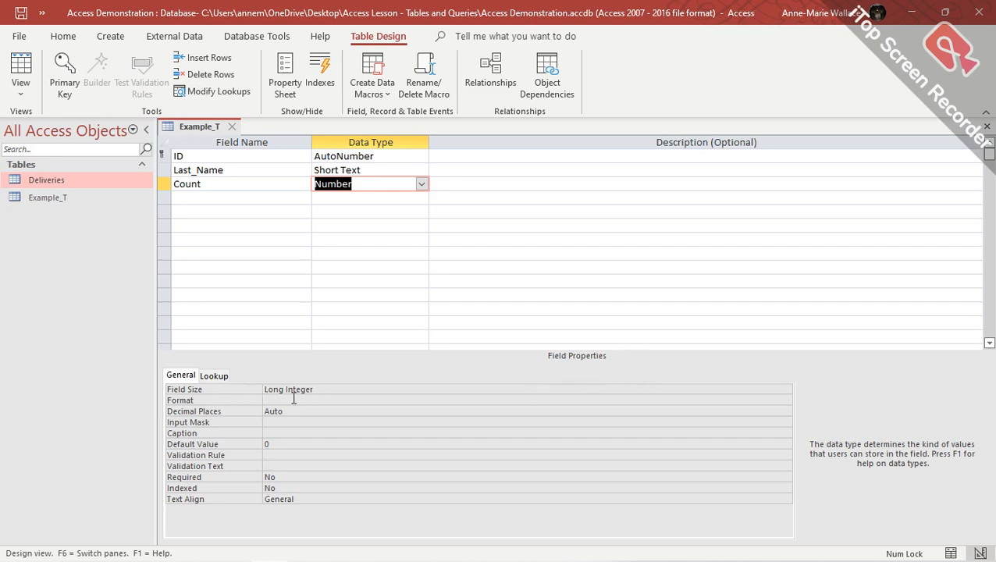
Set the Count field's size to Byte and its format to General Number.
{"action": "left_click", "coordinate": [340, 389]}
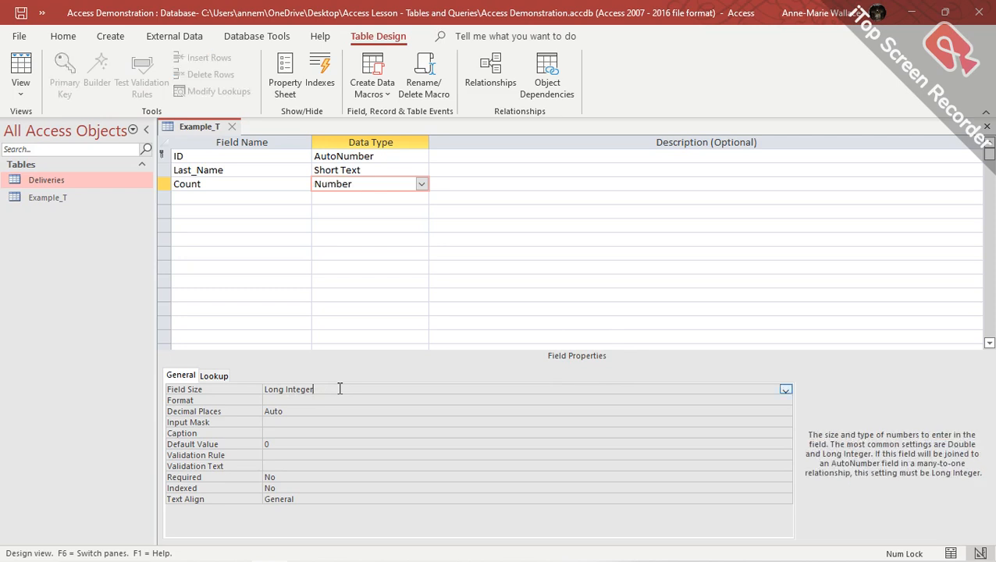
{"action": "left_click", "coordinate": [786, 391]}
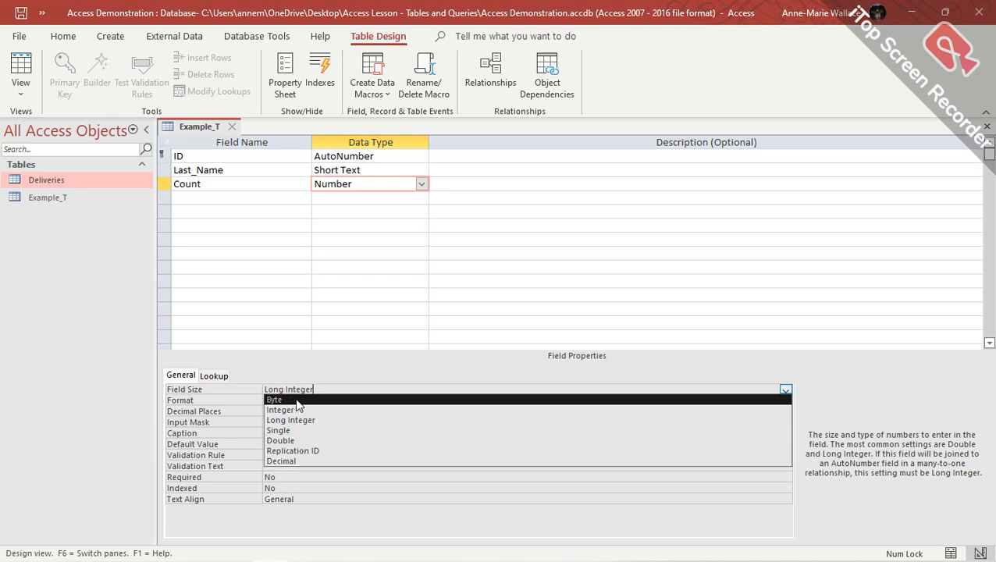
{"action": "left_click", "coordinate": [296, 400]}
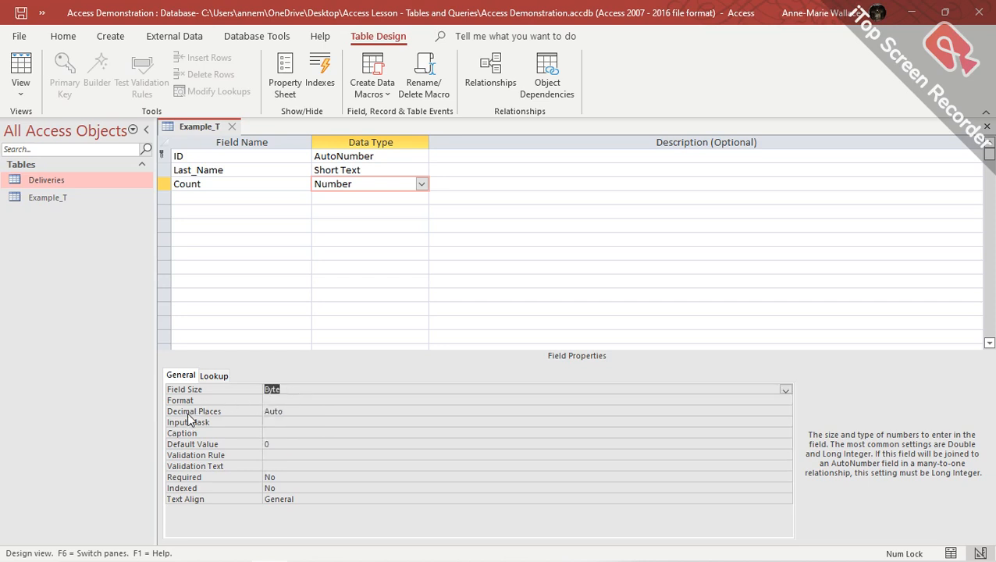
{"action": "left_click", "coordinate": [300, 399]}
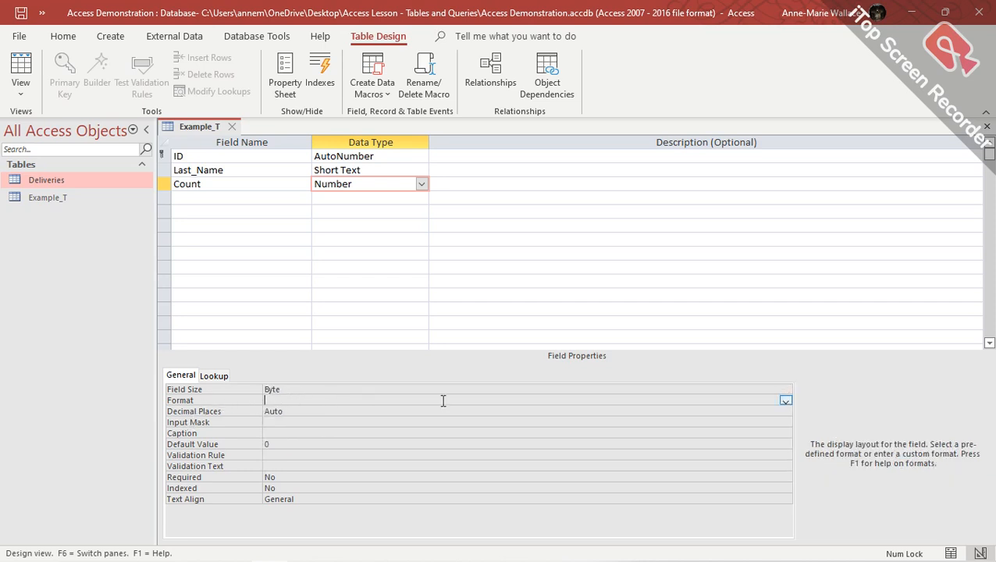
{"action": "left_click", "coordinate": [785, 401]}
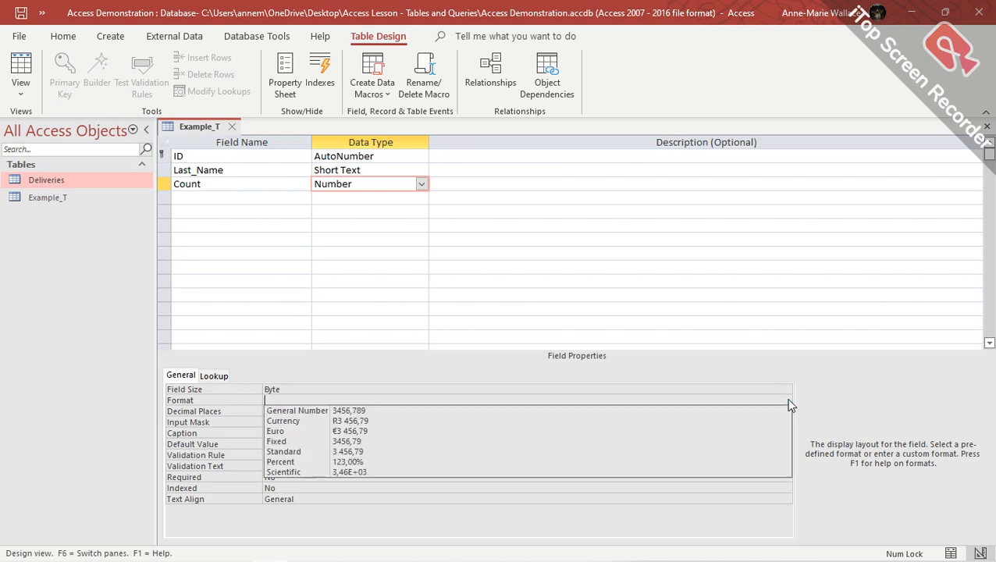
{"action": "left_click", "coordinate": [396, 411]}
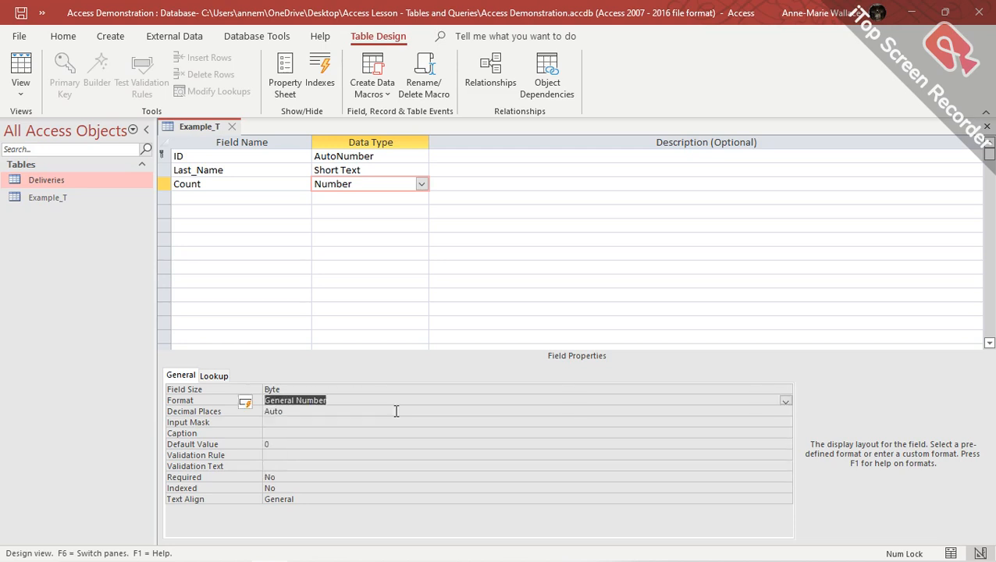
Enter 10 as Count's default value, then clear it so none remains.
{"action": "left_click", "coordinate": [264, 444]}
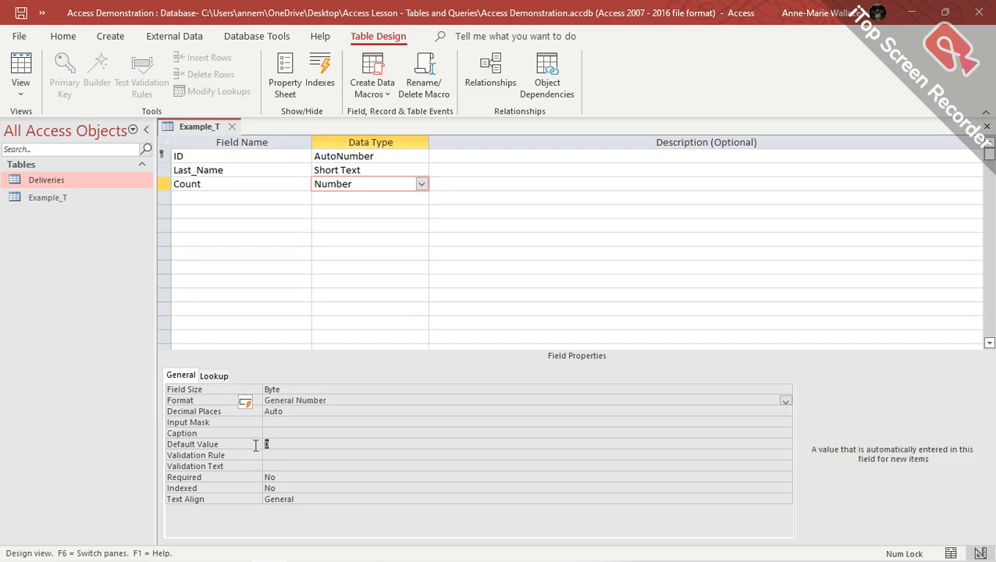
{"action": "type", "text": "10"}
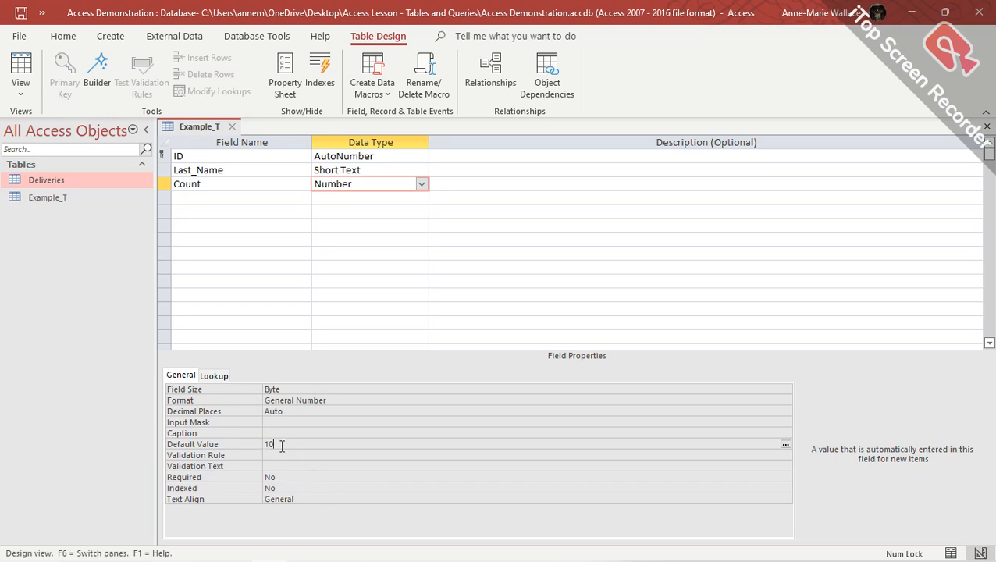
{"action": "left_click_drag", "start_coordinate": [282, 447], "coordinate": [261, 445]}
{"action": "key", "text": "BackSpace"}
Add a Dates field with the Date/Time data type and Short Date format.
{"action": "left_click", "coordinate": [194, 200]}
{"action": "type", "text": "Dates"}
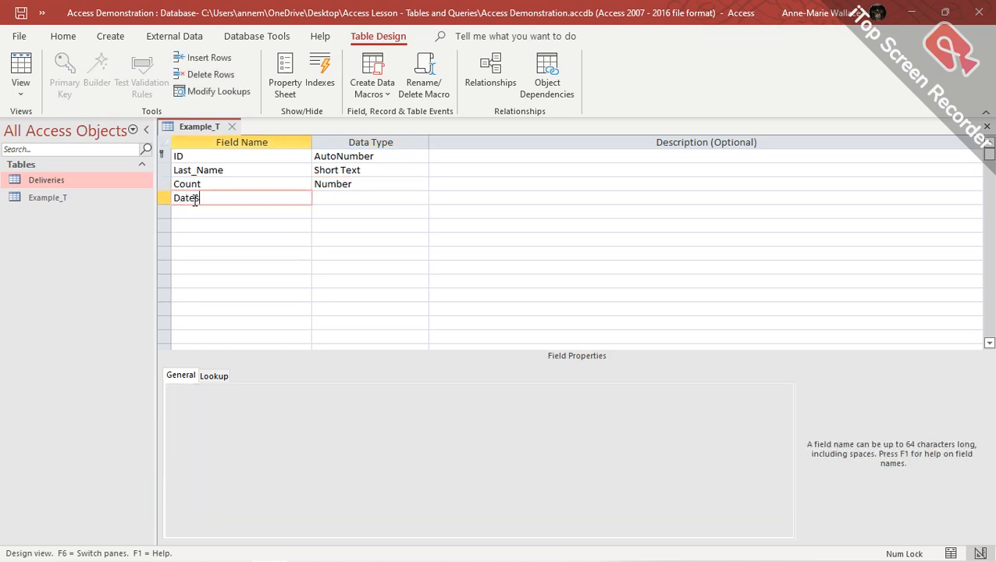
{"action": "key", "text": "Tab"}
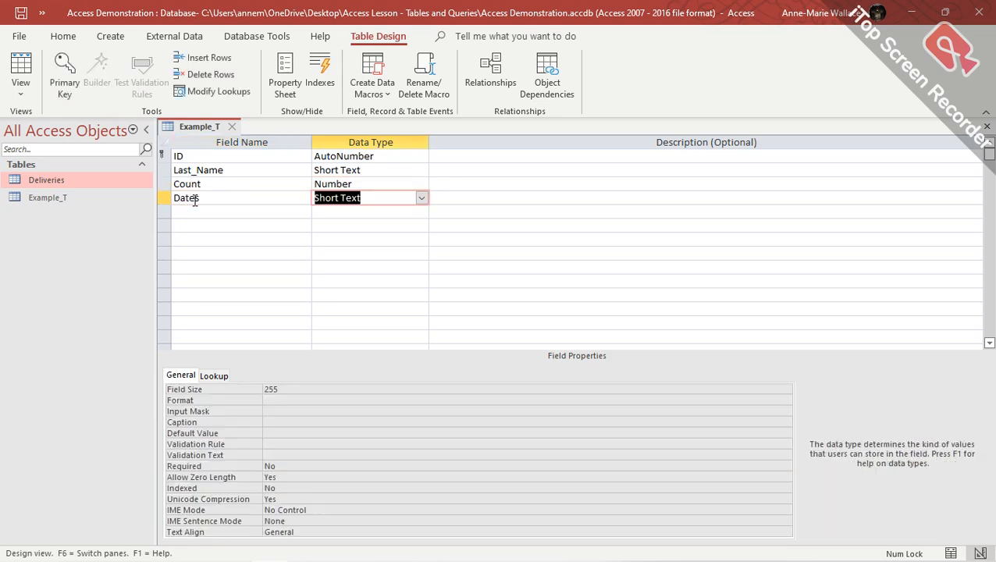
{"action": "left_click", "coordinate": [421, 198]}
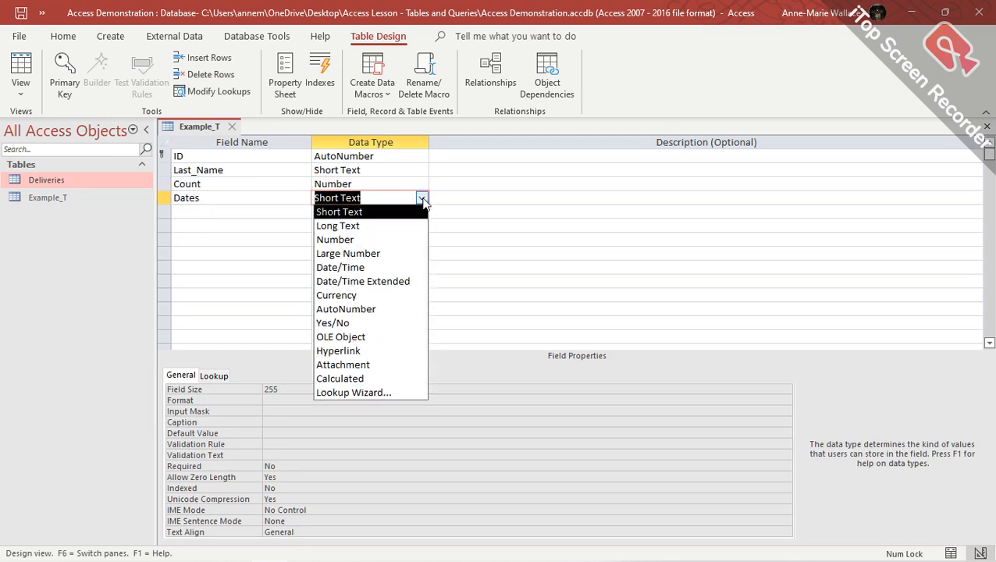
{"action": "left_click", "coordinate": [414, 271]}
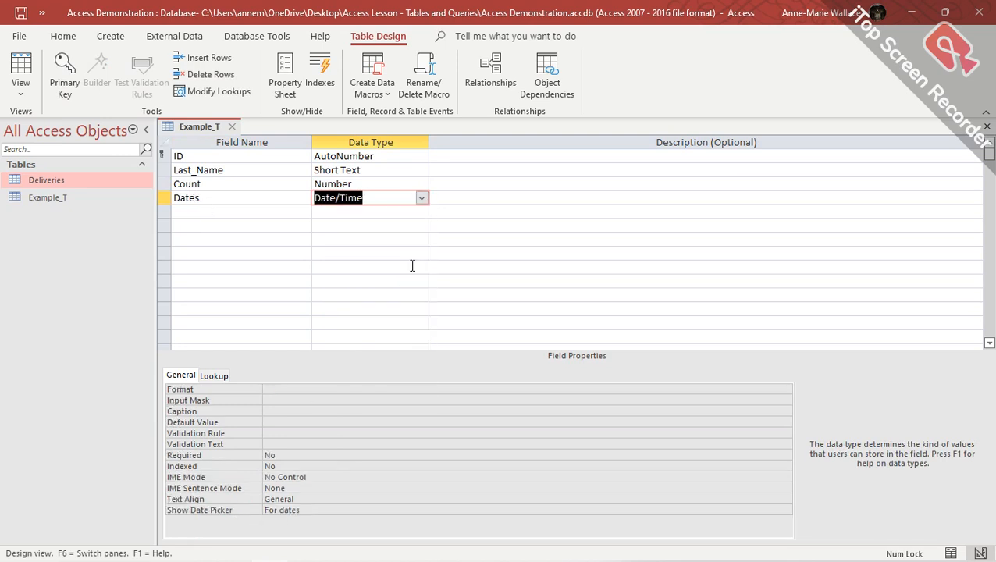
{"action": "left_click", "coordinate": [275, 389]}
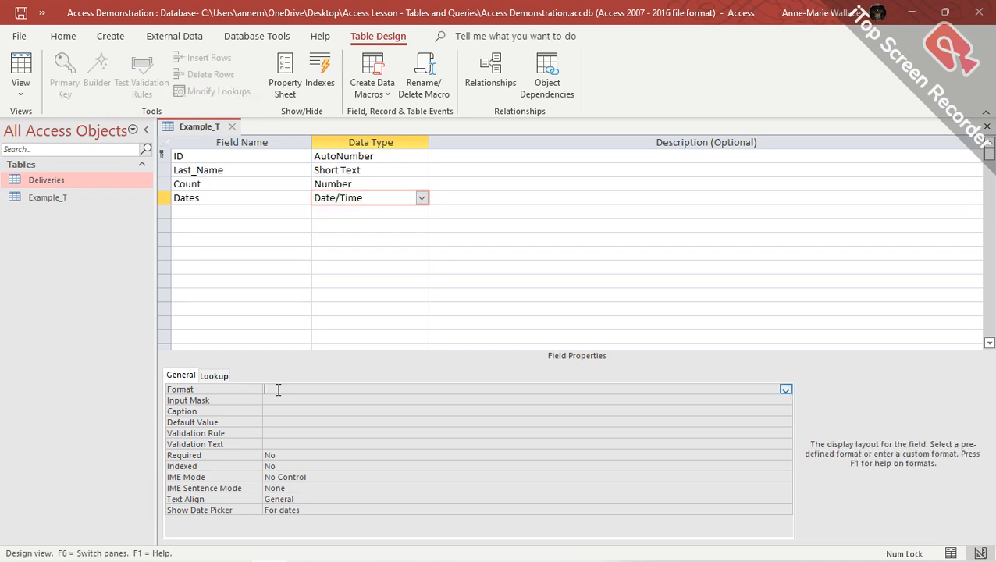
{"action": "left_click", "coordinate": [785, 389]}
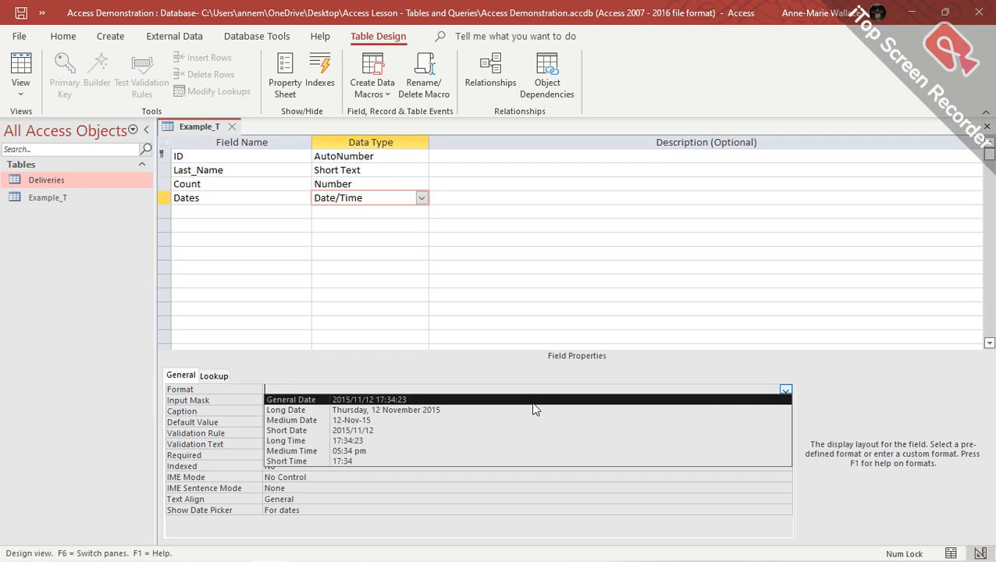
{"action": "left_click", "coordinate": [383, 431]}
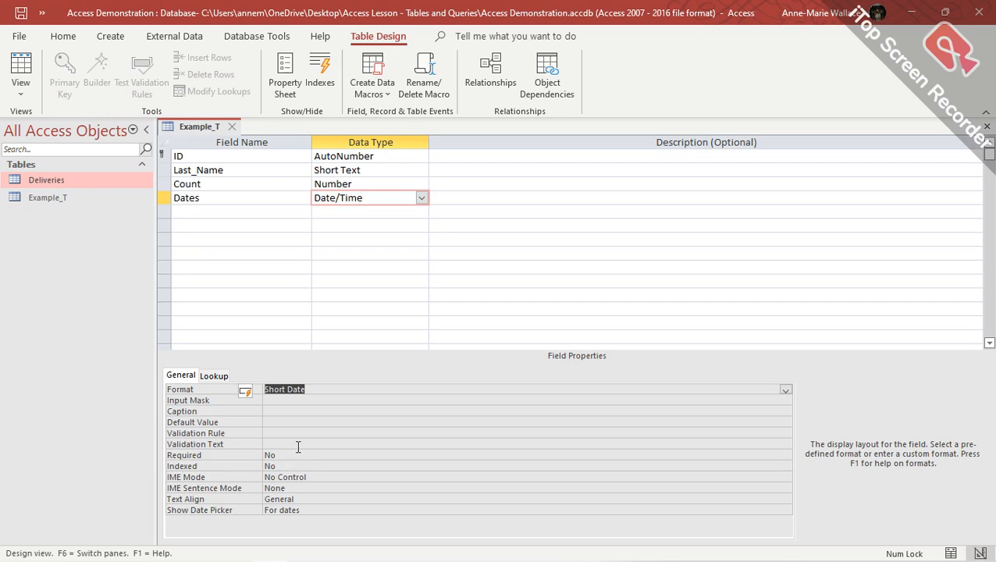
Add a Delivered field with the Yes/No data type, keeping Yes/No as its format.
{"action": "left_click", "coordinate": [207, 214]}
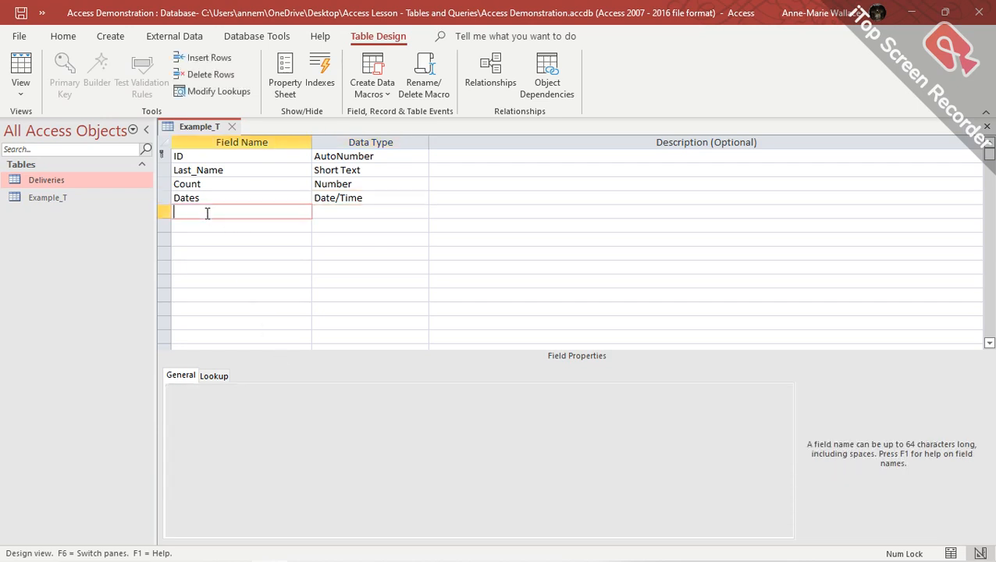
{"action": "type", "text": "Delovered"}
{"action": "left_click", "coordinate": [195, 214]}
{"action": "key", "text": "BackSpace"}
{"action": "type", "text": "i"}
{"action": "left_click", "coordinate": [366, 211]}
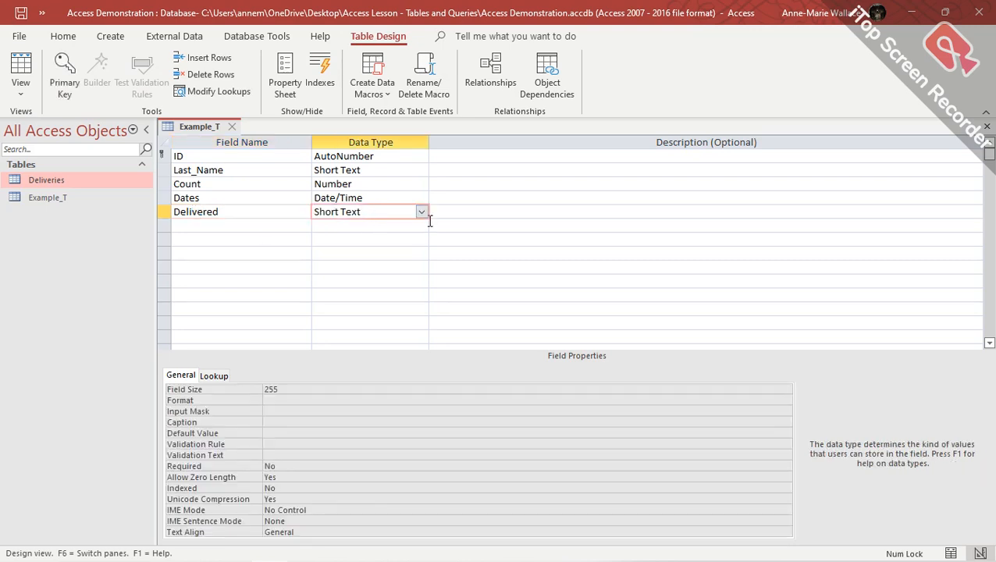
{"action": "left_click", "coordinate": [421, 212]}
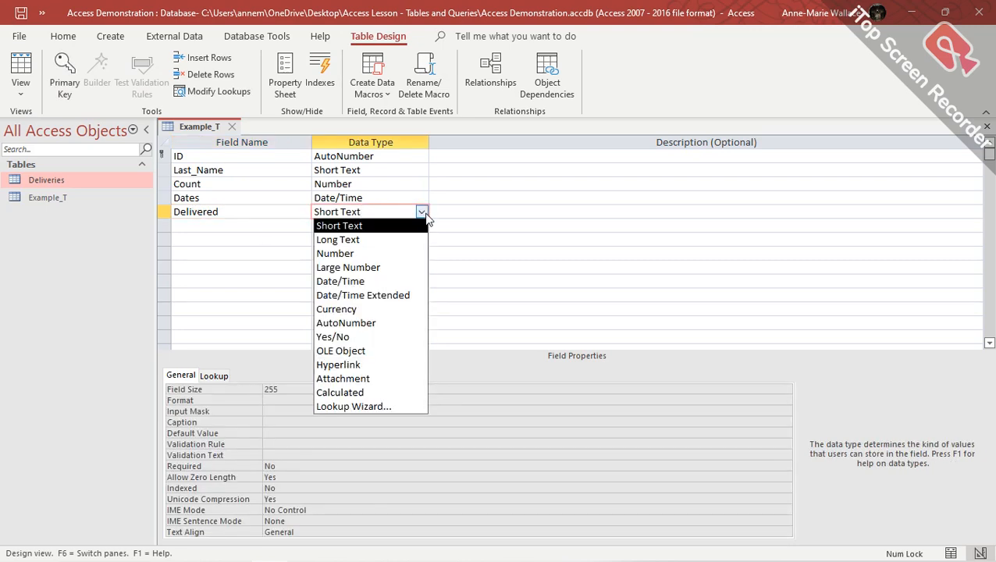
{"action": "left_click", "coordinate": [384, 338]}
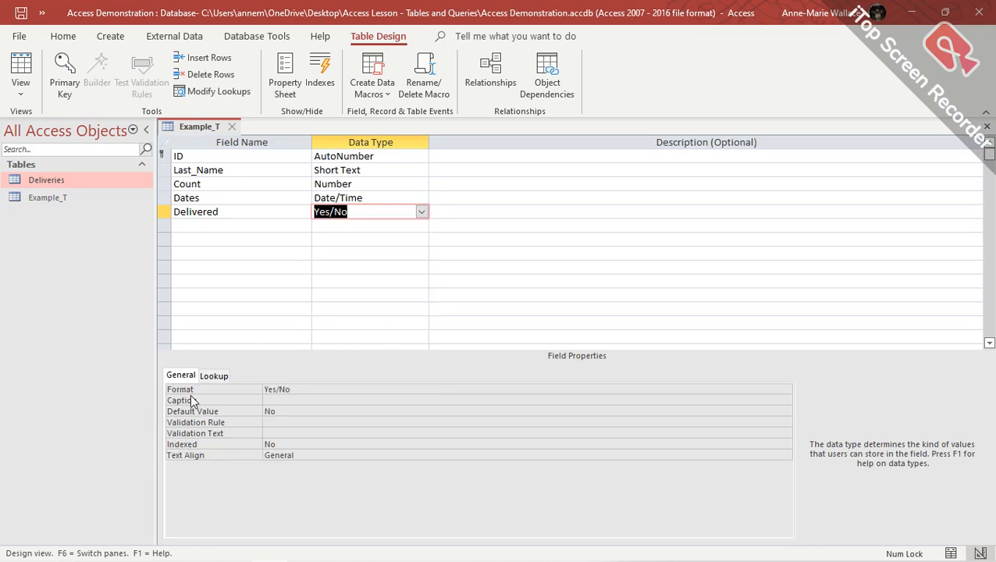
{"action": "left_click", "coordinate": [334, 389]}
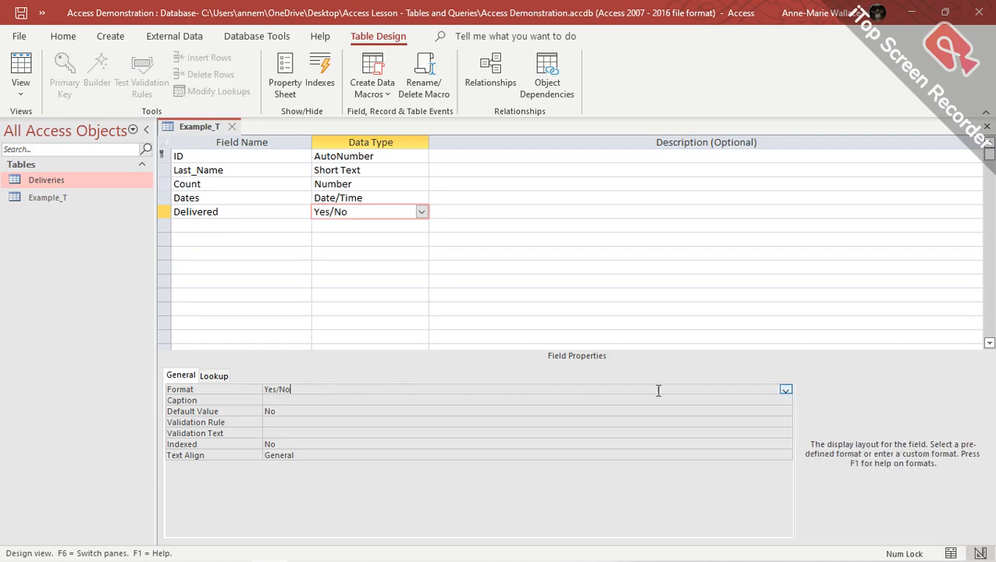
{"action": "left_click", "coordinate": [785, 390]}
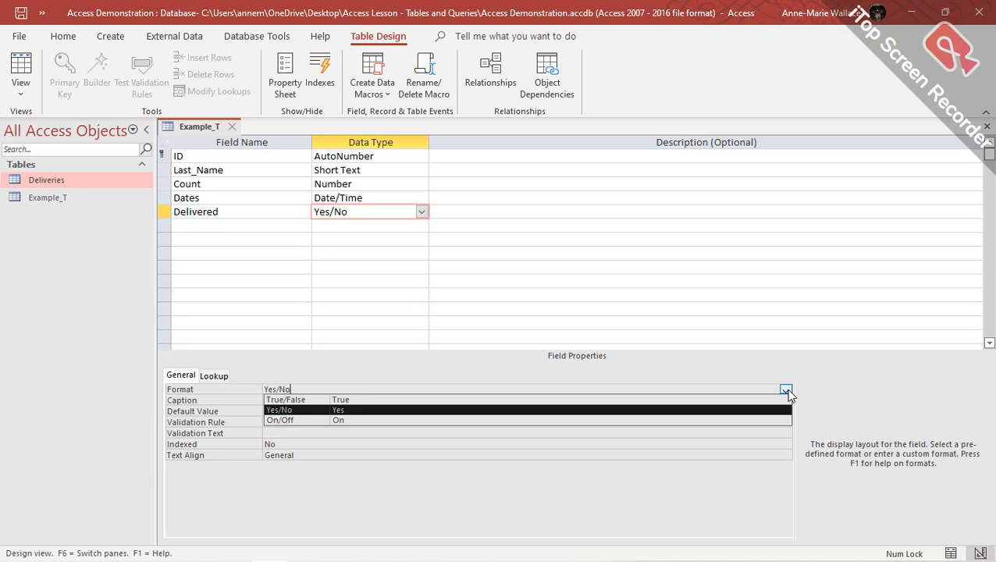
{"action": "left_click", "coordinate": [787, 390]}
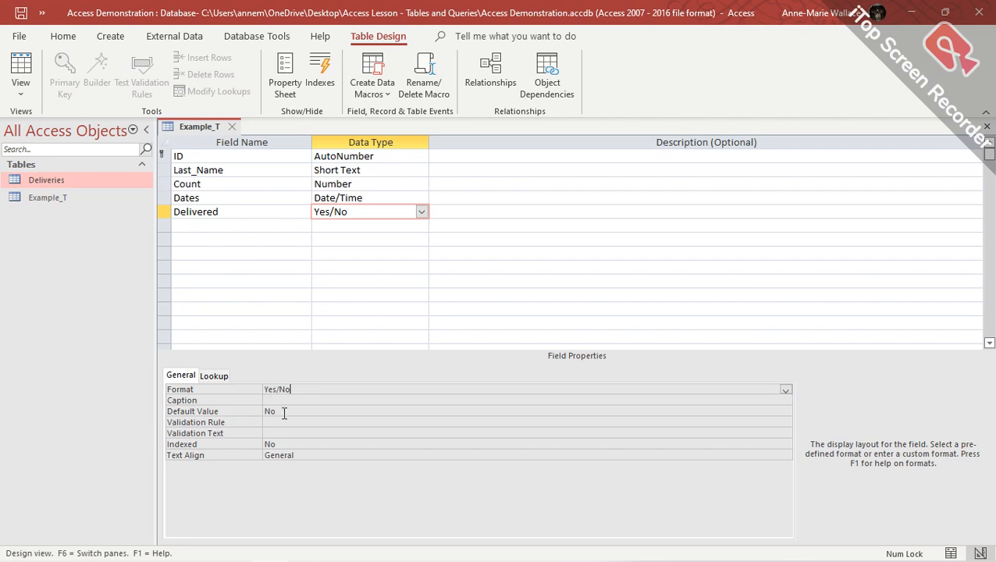
{"action": "left_click", "coordinate": [677, 411]}
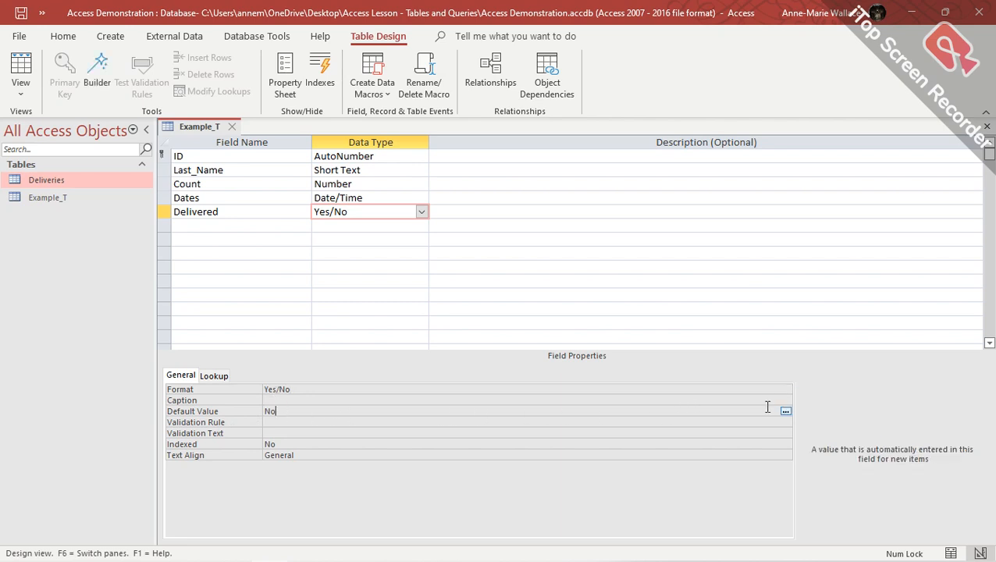
{"action": "left_click", "coordinate": [786, 410]}
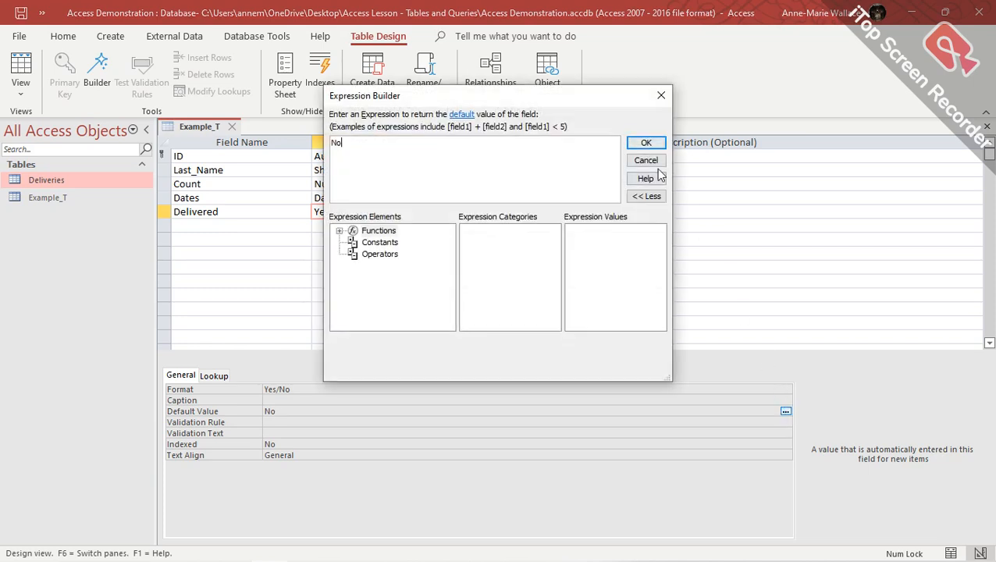
{"action": "left_click", "coordinate": [646, 160]}
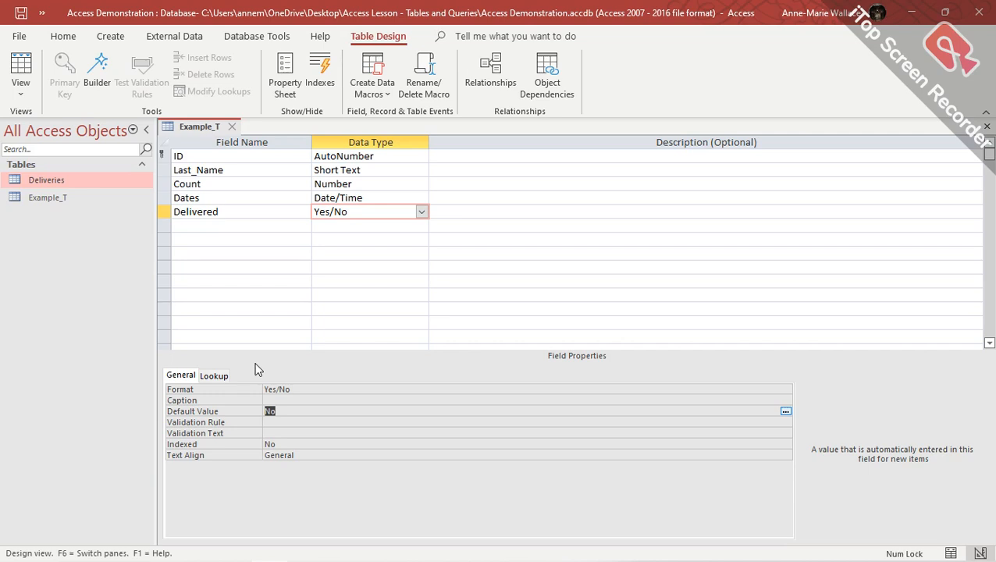
Add a Drivers field and choose Lookup Wizard... as its data type.
{"action": "left_click", "coordinate": [216, 225]}
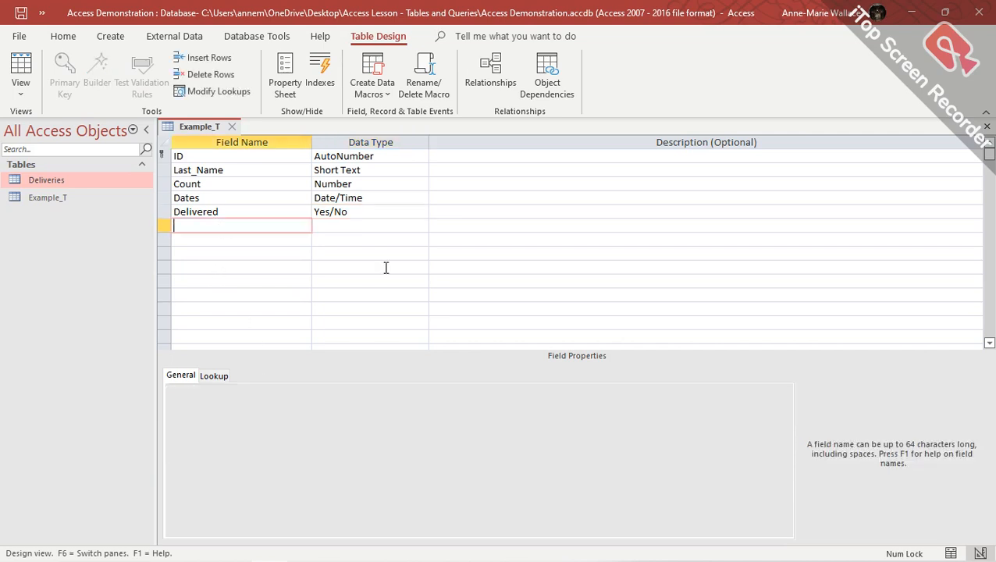
{"action": "type", "text": "Drivers"}
{"action": "left_click", "coordinate": [364, 225]}
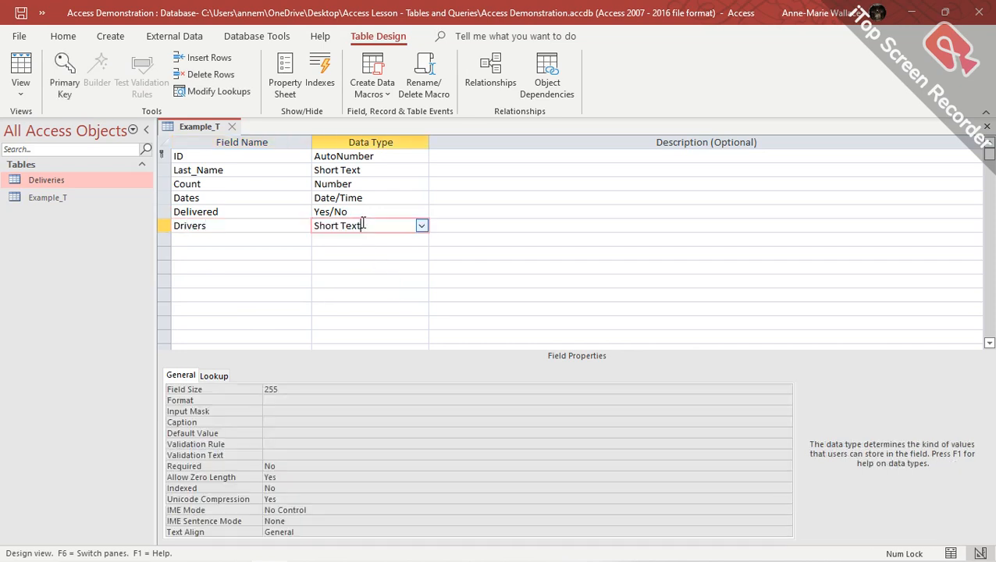
{"action": "left_click", "coordinate": [421, 228]}
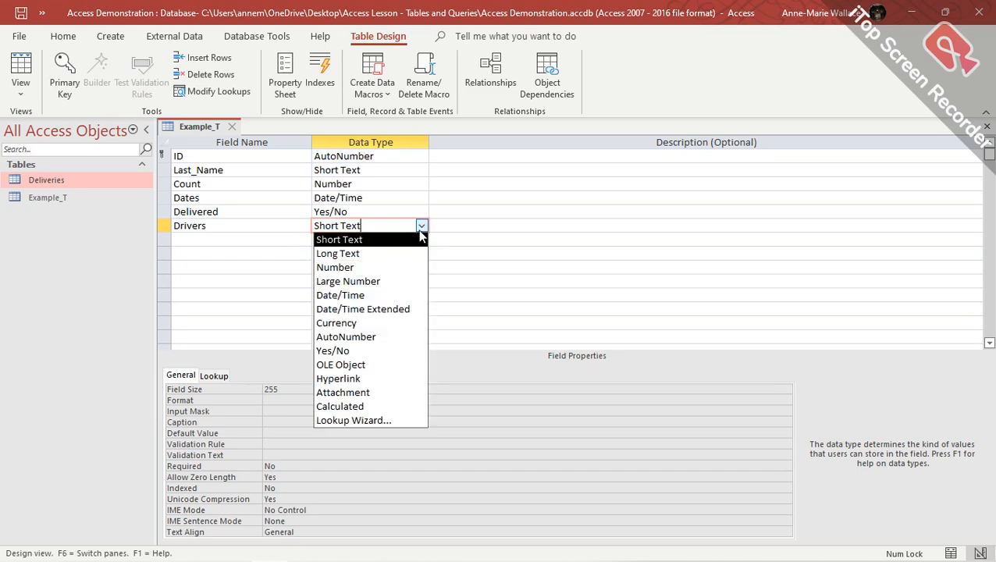
{"action": "left_click", "coordinate": [398, 425]}
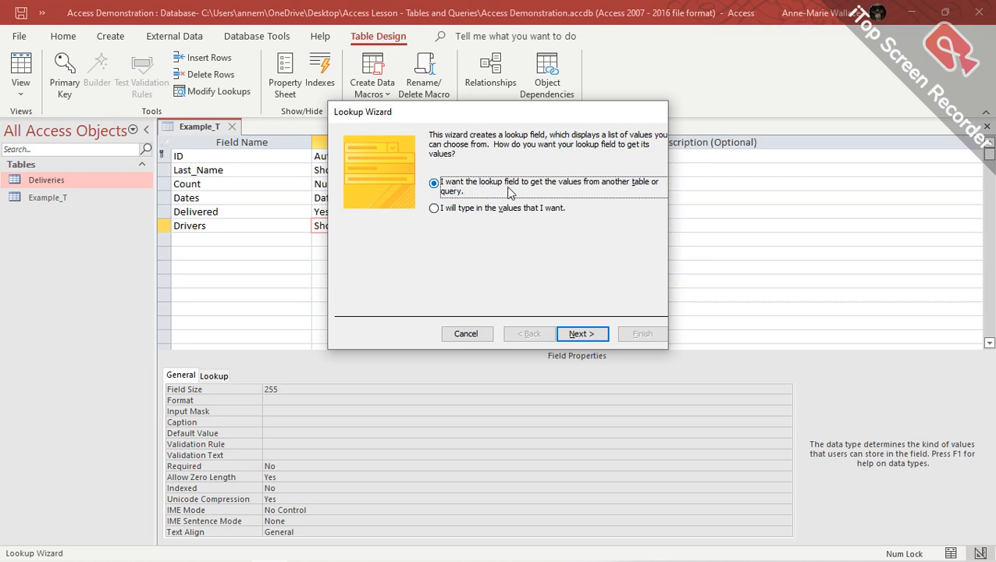
Choose typed-in lookup values and enter three driver names in Col1.
{"action": "left_click", "coordinate": [435, 209]}
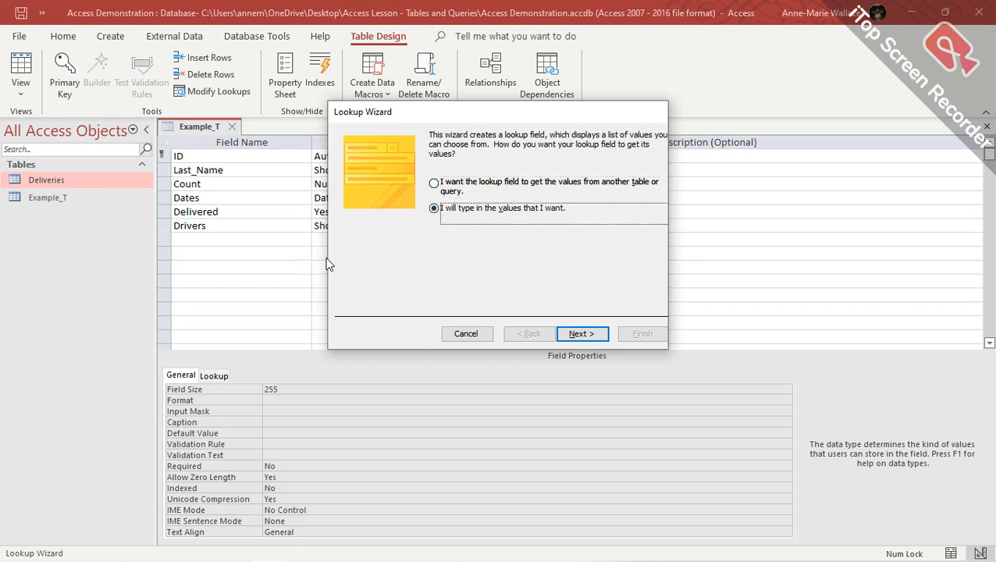
{"action": "left_click", "coordinate": [582, 333]}
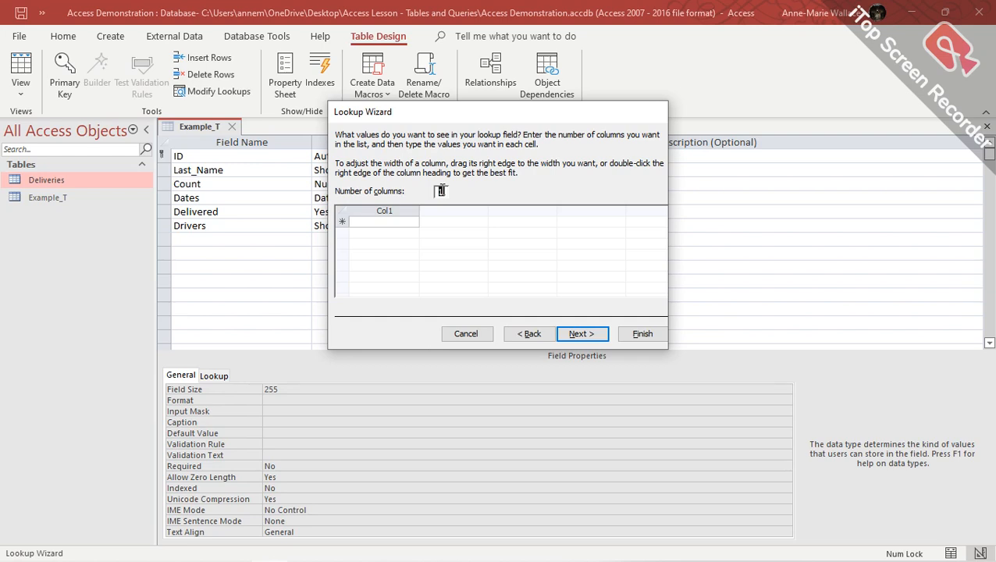
{"action": "left_click", "coordinate": [372, 223]}
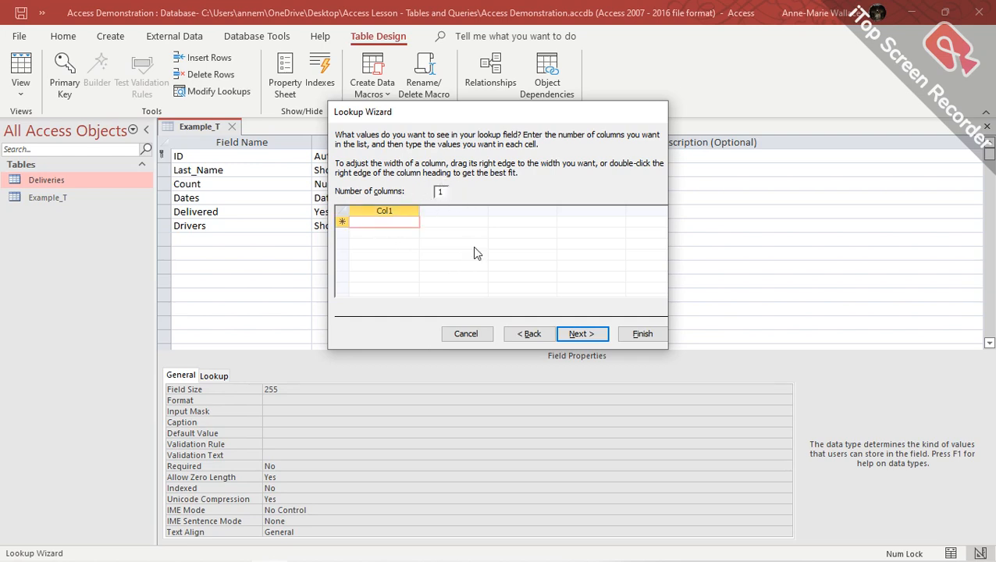
{"action": "type", "text": "Peter"}
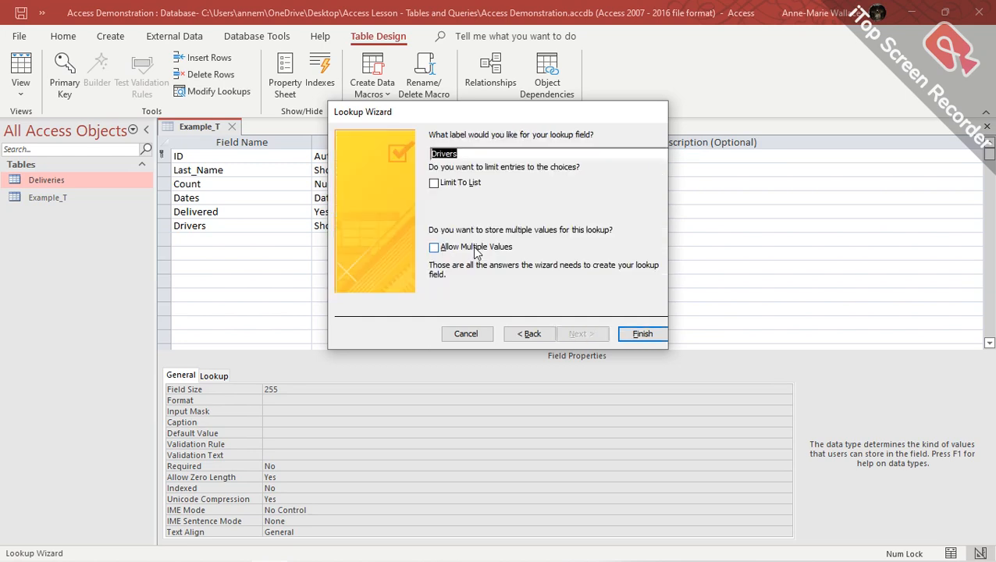
{"action": "left_click", "coordinate": [529, 333]}
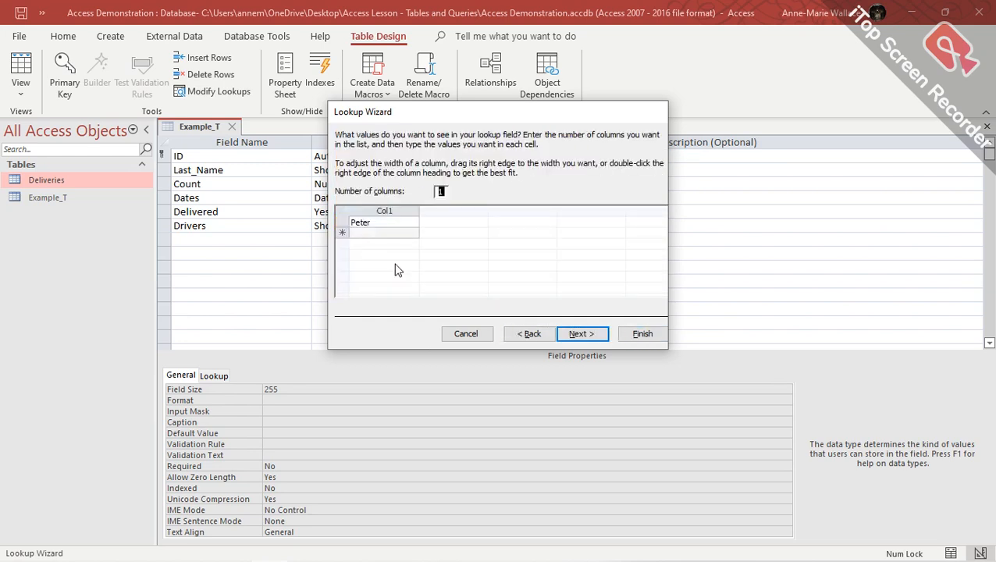
{"action": "left_click", "coordinate": [392, 221]}
{"action": "key", "text": "Return"}
{"action": "type", "text": "Charles"}
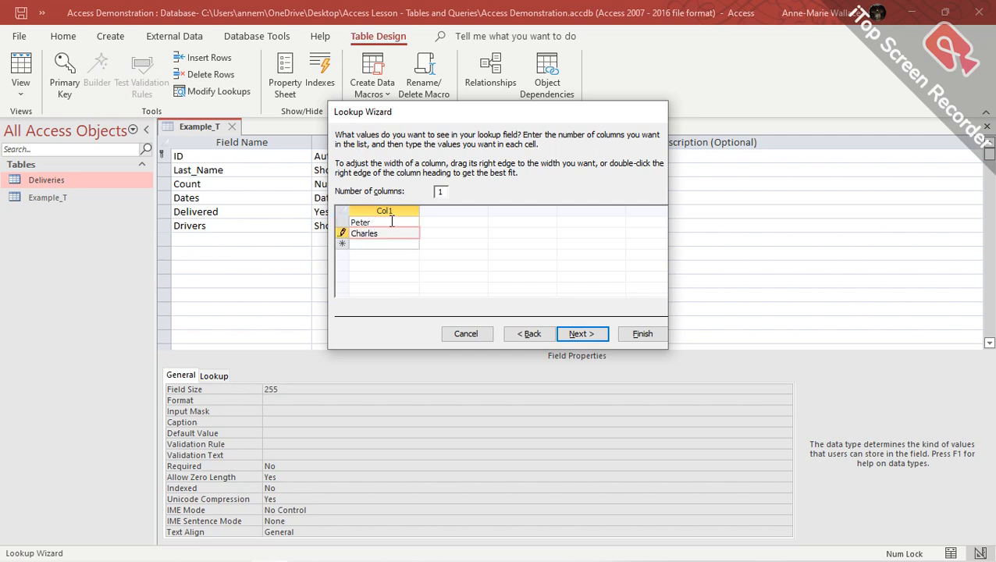
{"action": "key", "text": "Return"}
{"action": "type", "text": "Sam"}
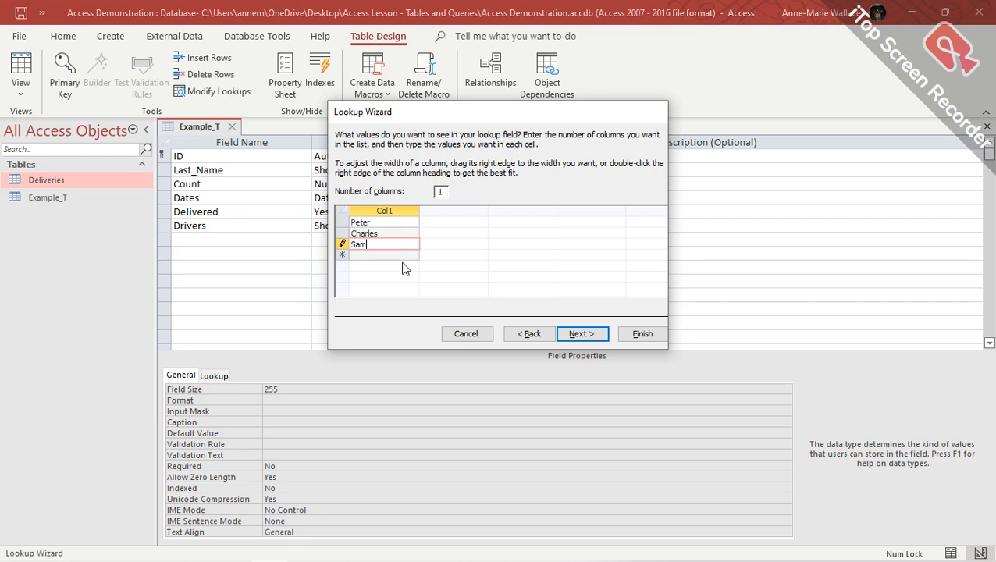
Complete the Lookup Wizard, keeping the label Drivers and ticking Limit To List.
{"action": "left_click", "coordinate": [582, 334]}
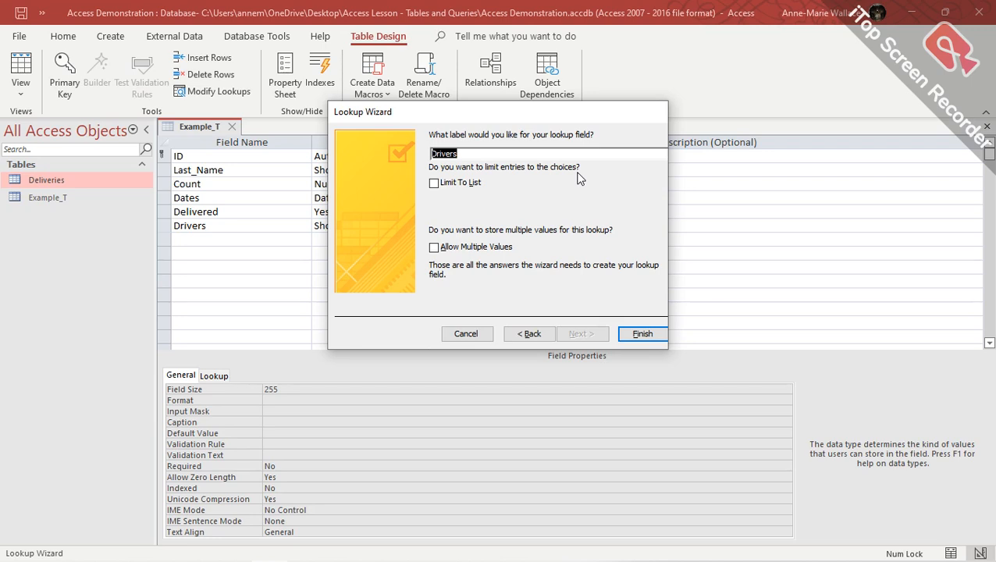
{"action": "left_click", "coordinate": [435, 184]}
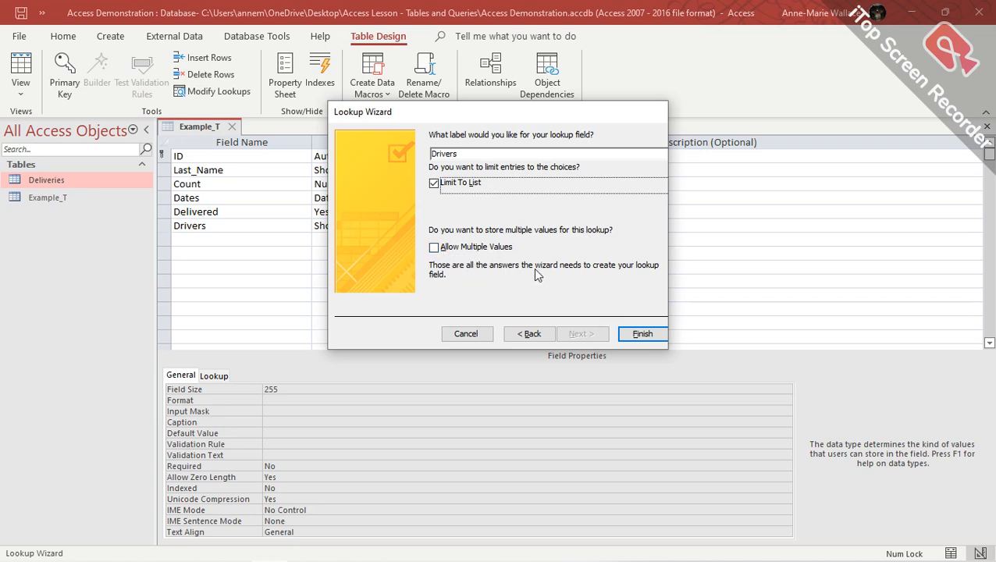
{"action": "left_click", "coordinate": [642, 335]}
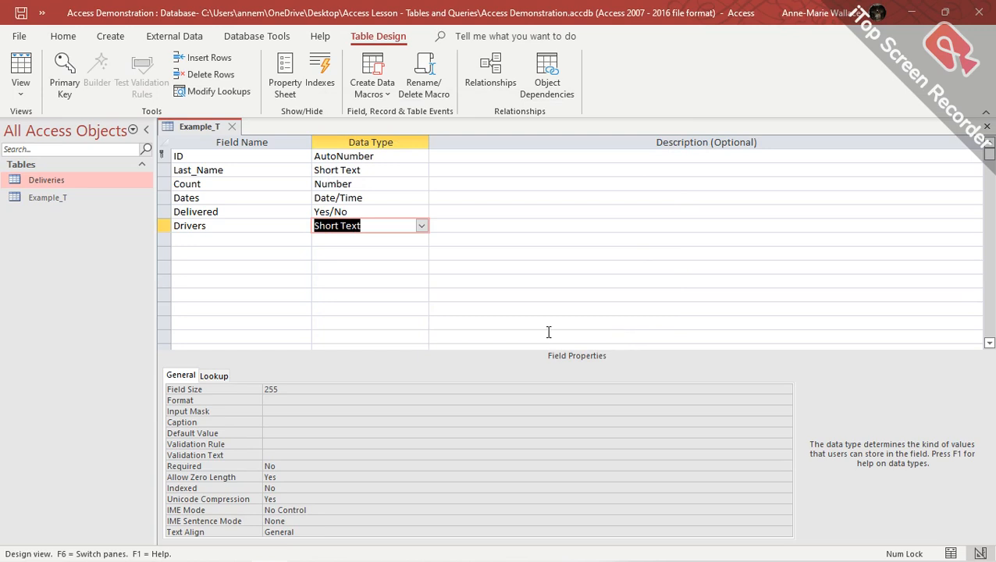
Add a new field Attchments with the Attachment data type, then view the Drivers Lookup properties.
{"action": "left_click", "coordinate": [218, 241]}
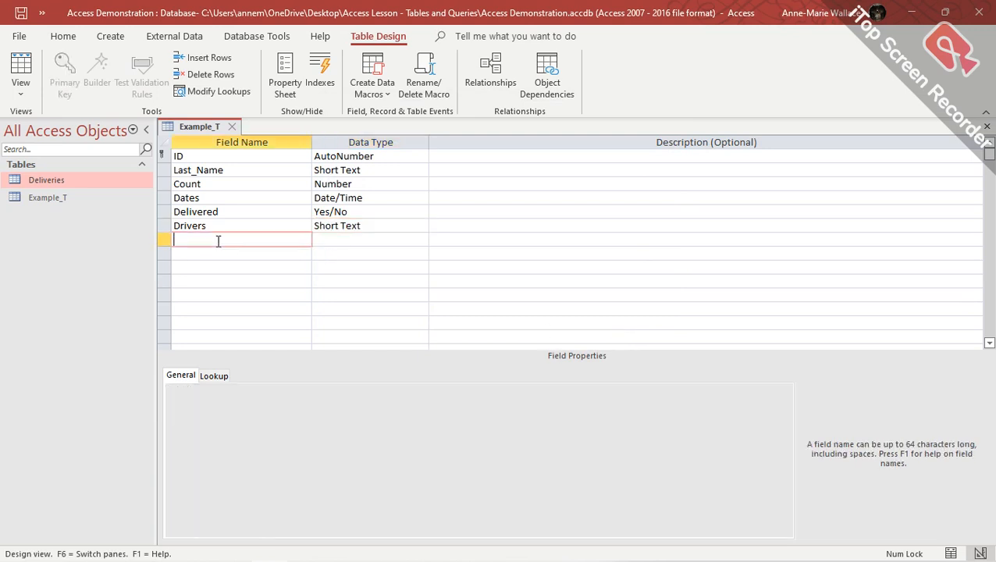
{"action": "type", "text": "Attchments"}
{"action": "left_click", "coordinate": [361, 239]}
{"action": "left_click", "coordinate": [421, 242]}
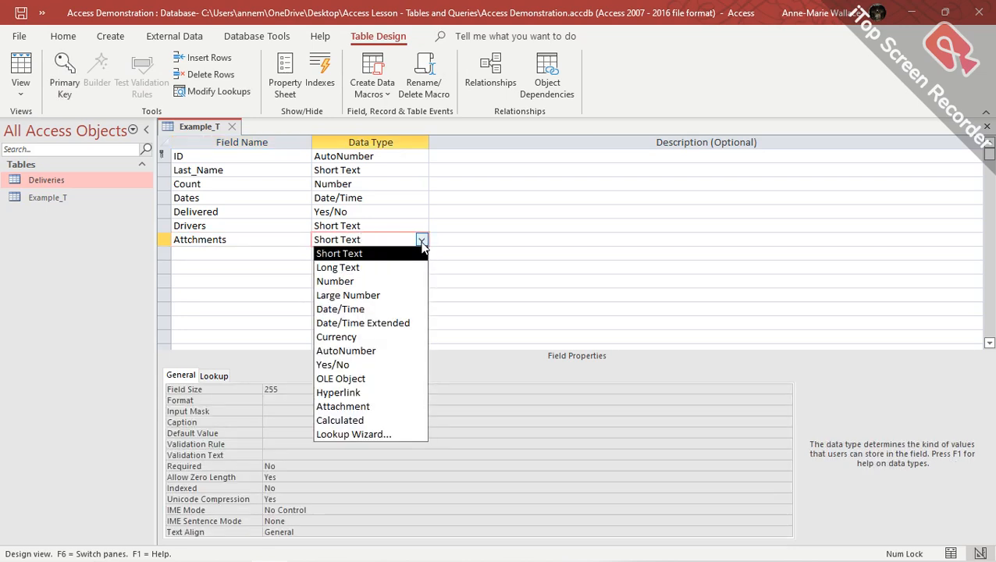
{"action": "left_click", "coordinate": [415, 407]}
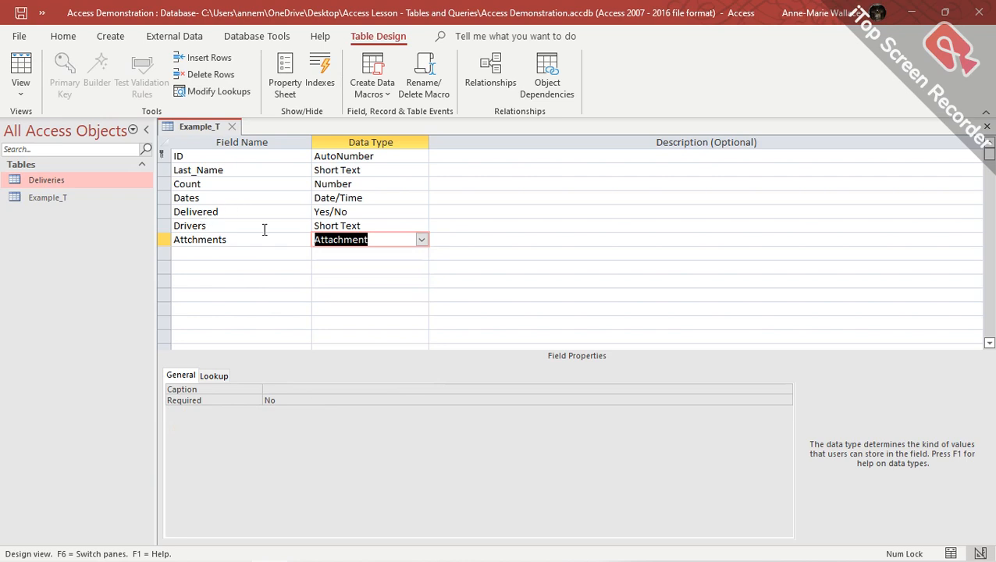
{"action": "left_click", "coordinate": [383, 225]}
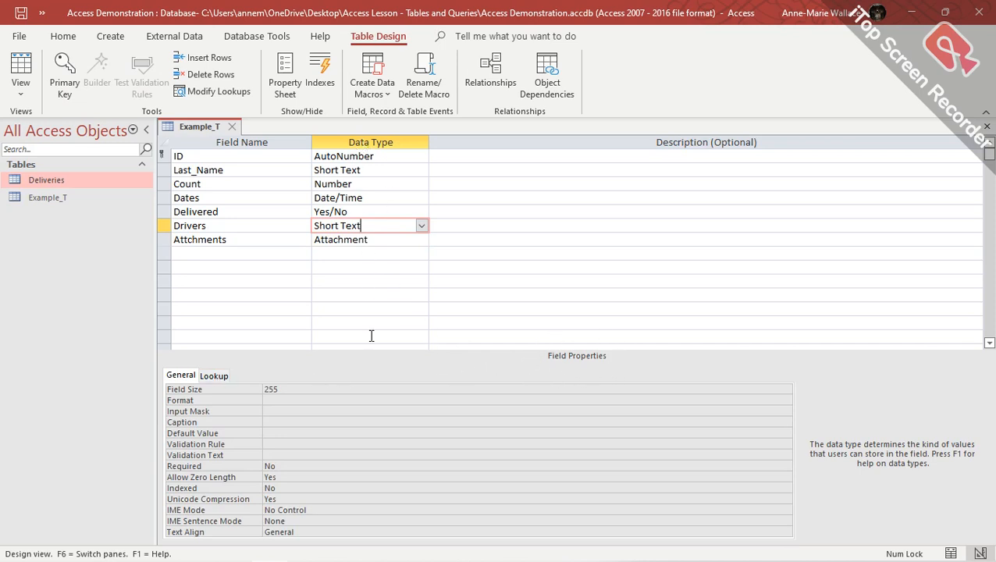
{"action": "left_click", "coordinate": [215, 377]}
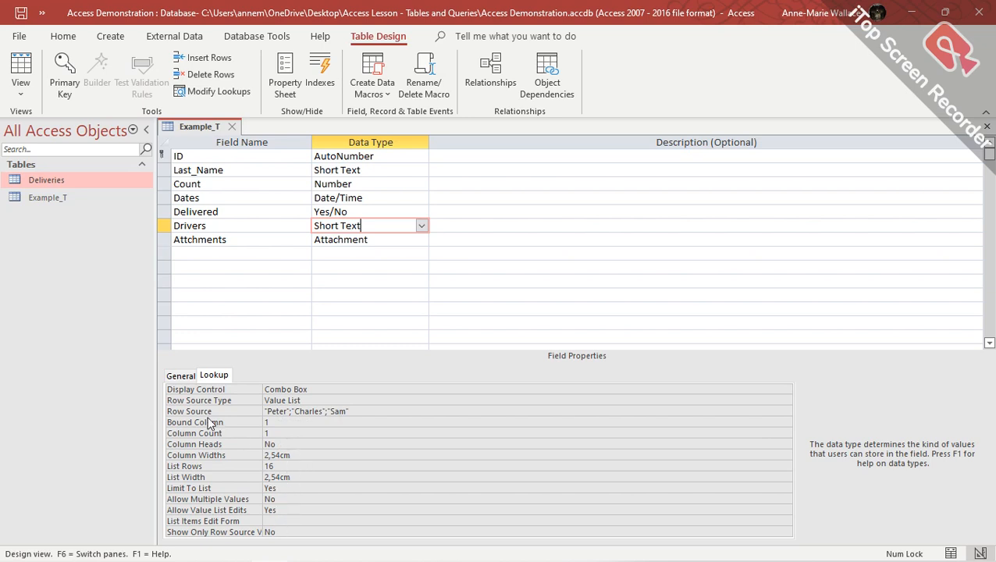
Return to the General properties, save the Example_T design, and show the View choices.
{"action": "left_click", "coordinate": [178, 377]}
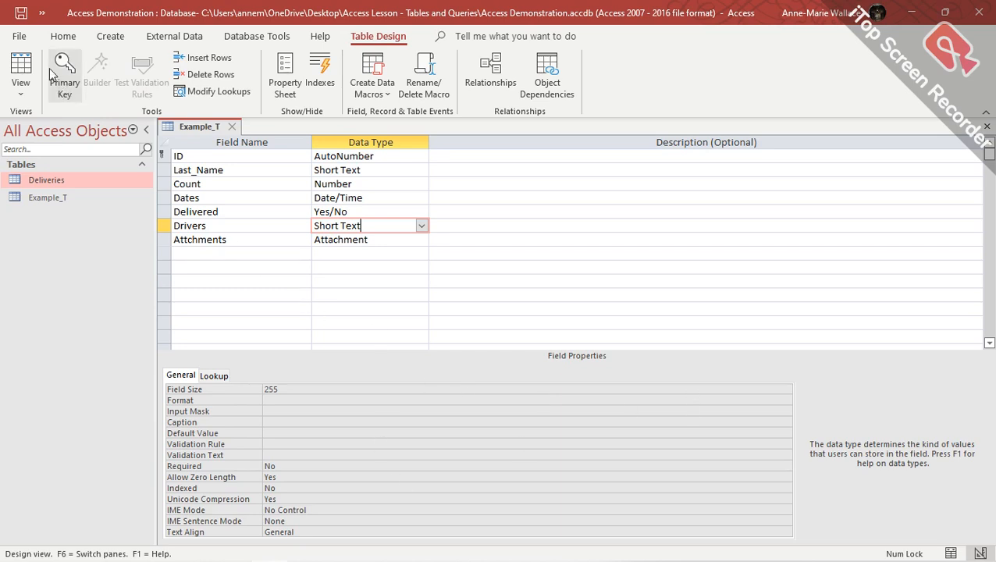
{"action": "left_click", "coordinate": [21, 14]}
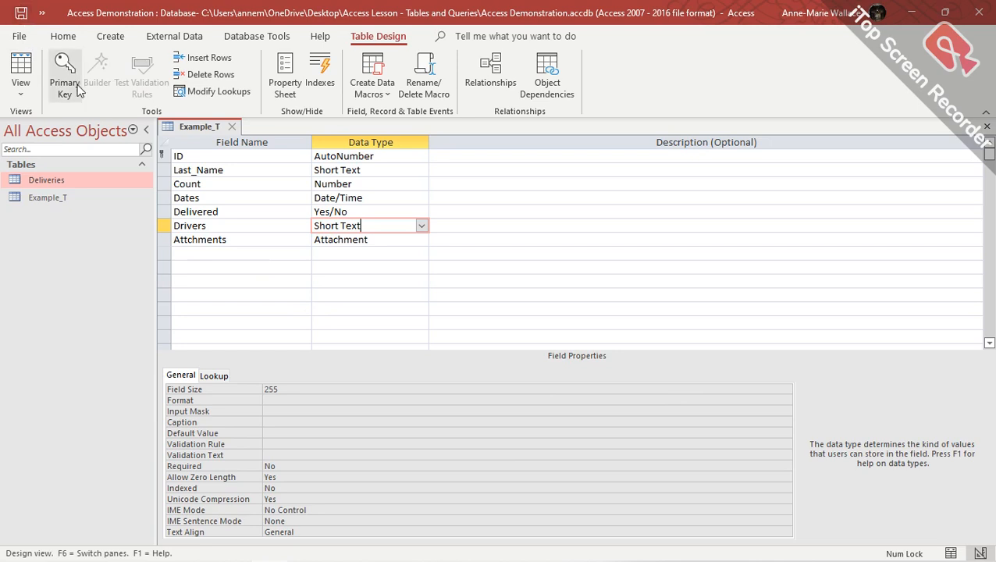
{"action": "left_click", "coordinate": [24, 96]}
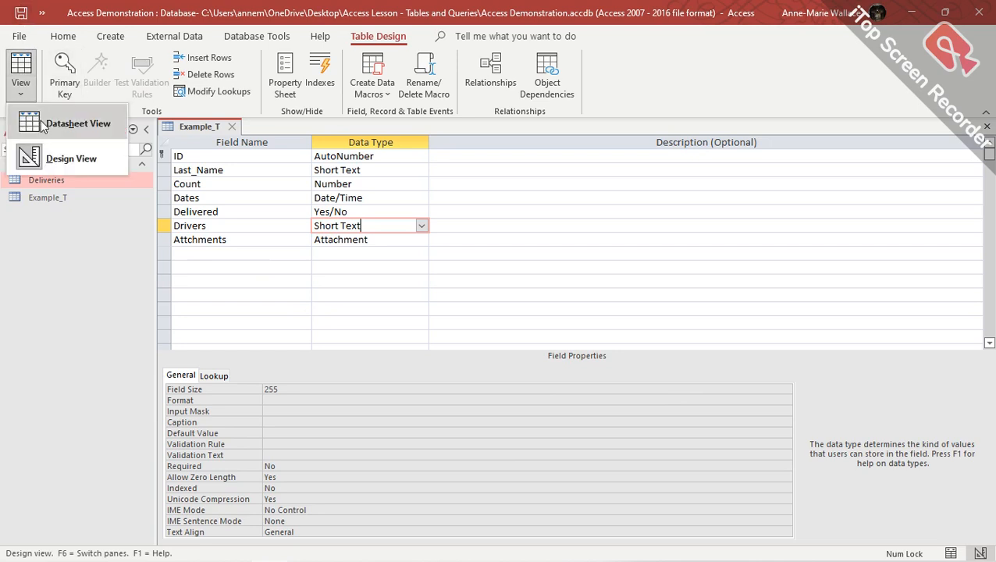
Switch Example_T to Datasheet View and enter a last name with Count 5 in record 1.
{"action": "left_click", "coordinate": [43, 127]}
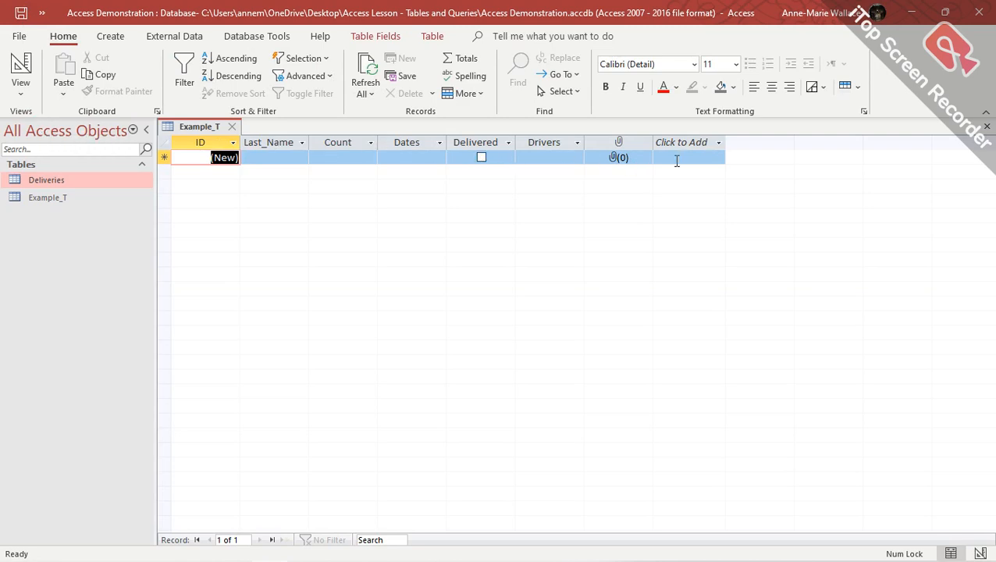
{"action": "left_click", "coordinate": [249, 158]}
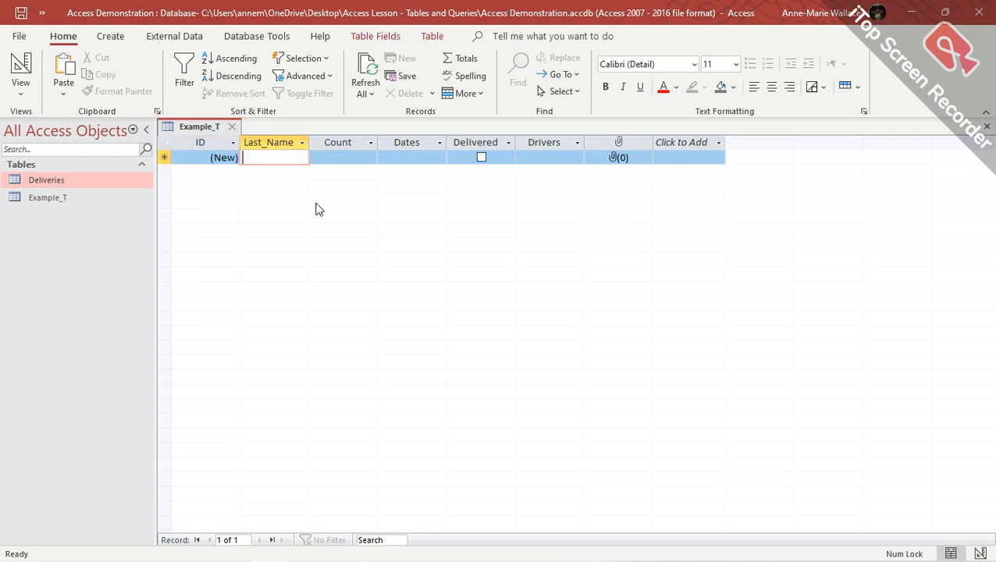
{"action": "type", "text": "S"}
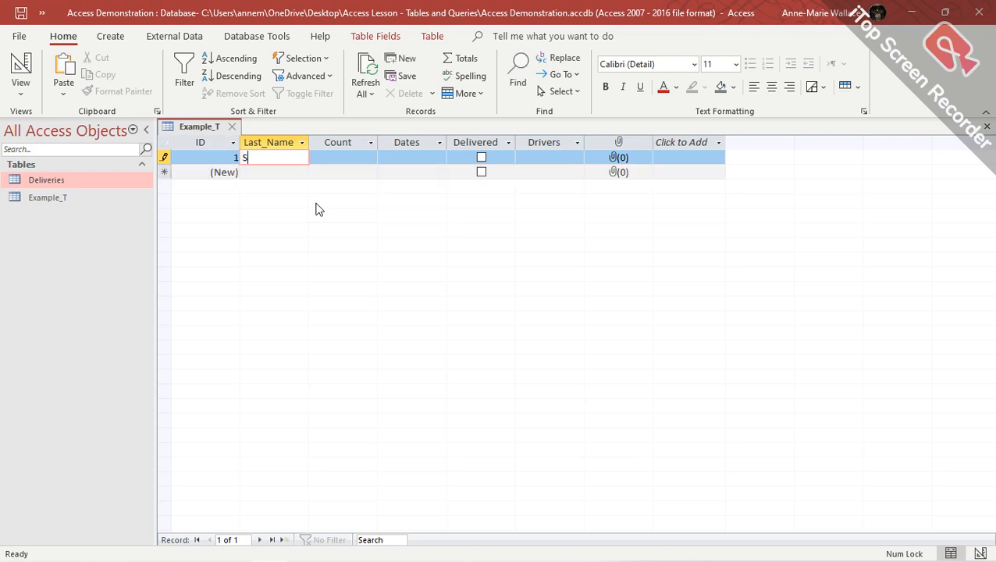
{"action": "type", "text": "mith"}
{"action": "key", "text": "Tab"}
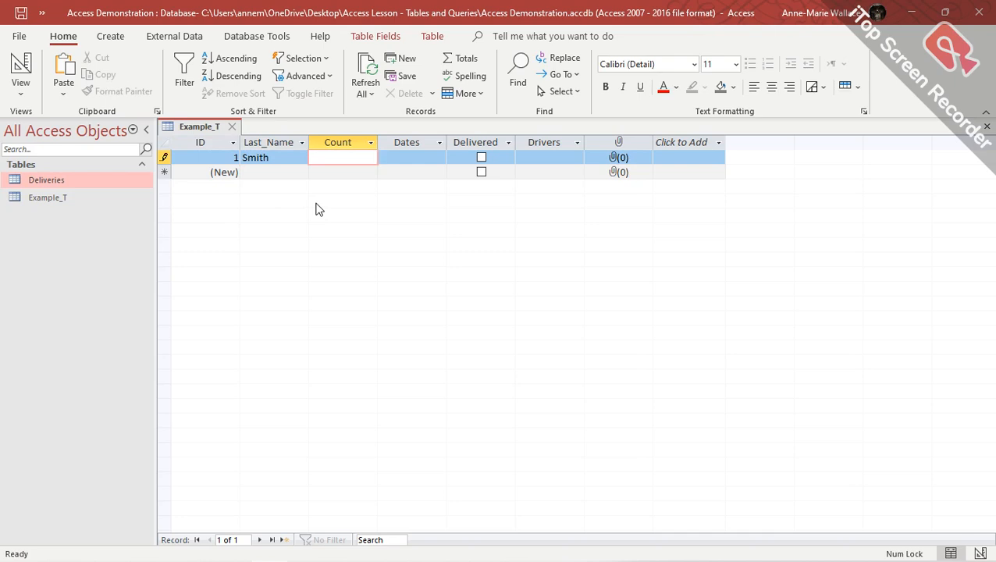
{"action": "type", "text": "5"}
{"action": "key", "text": "Tab"}
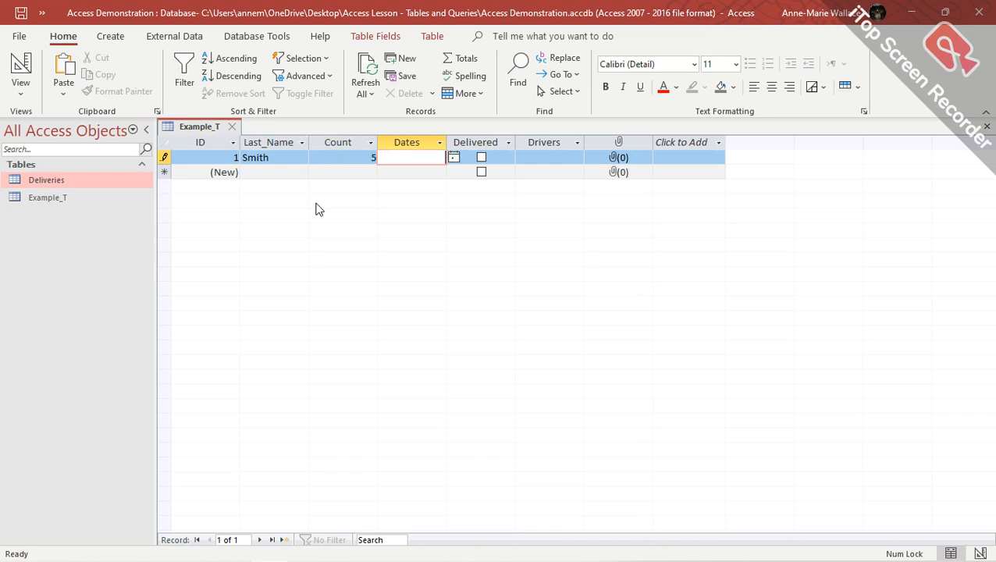
Set the date to 2026/05/09, tick Delivered, and choose the second listed driver.
{"action": "left_click", "coordinate": [454, 158]}
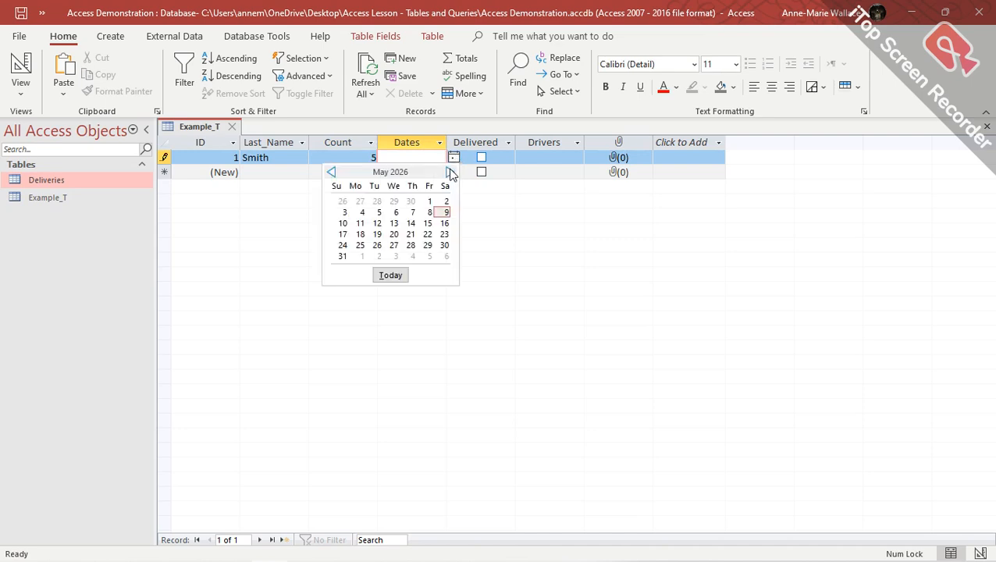
{"action": "left_click", "coordinate": [443, 214]}
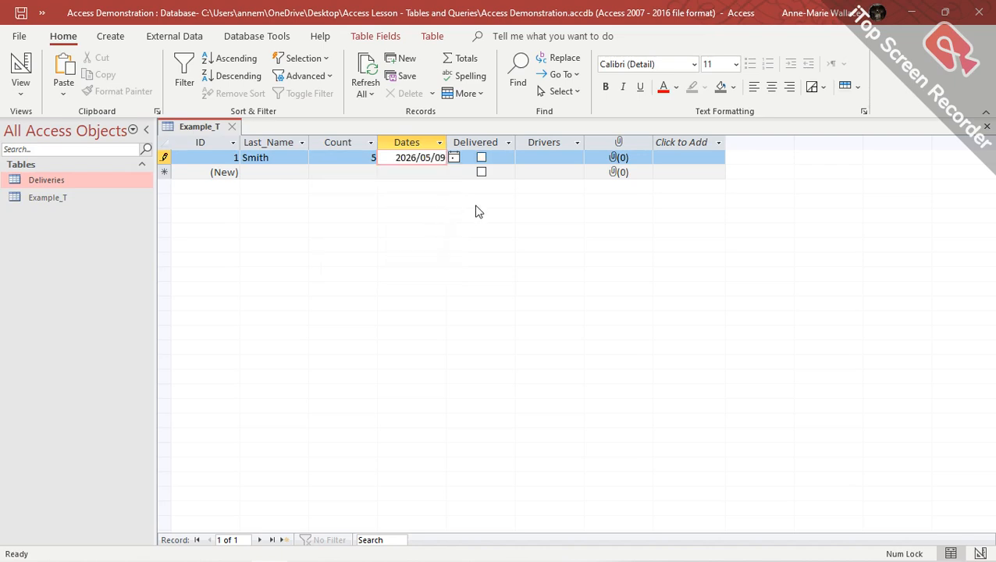
{"action": "left_click", "coordinate": [482, 158]}
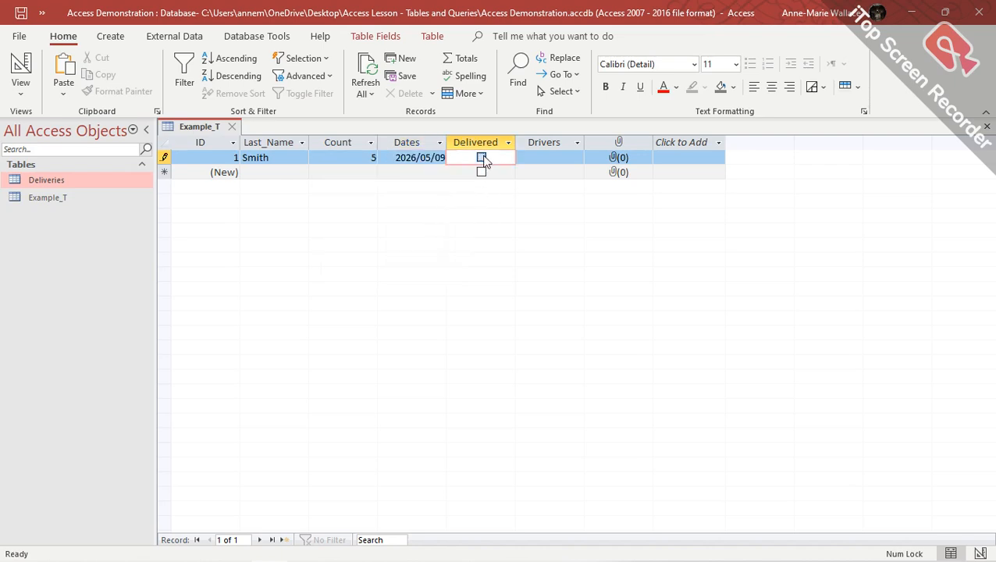
{"action": "left_click", "coordinate": [482, 158]}
{"action": "left_click", "coordinate": [547, 156]}
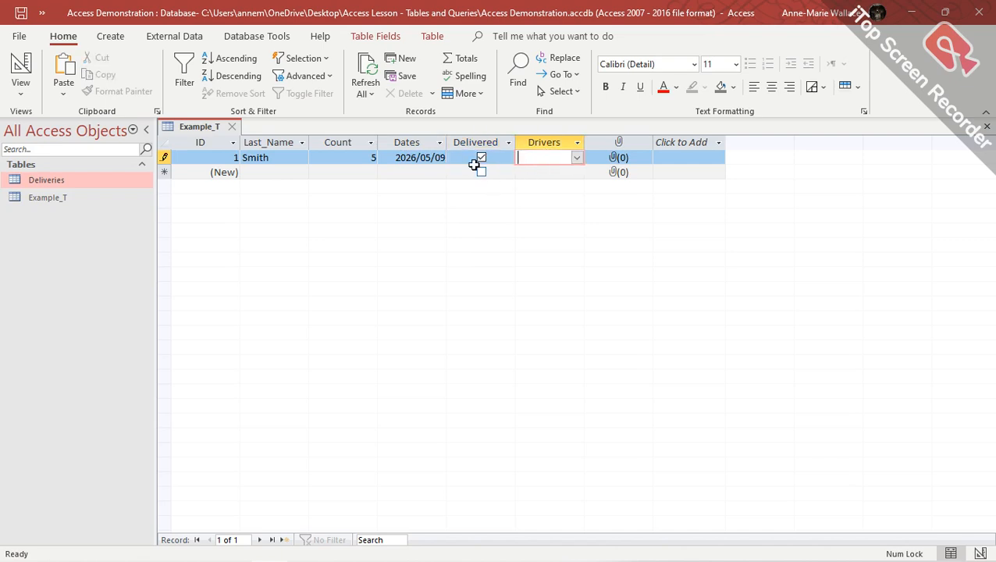
{"action": "left_click", "coordinate": [577, 158]}
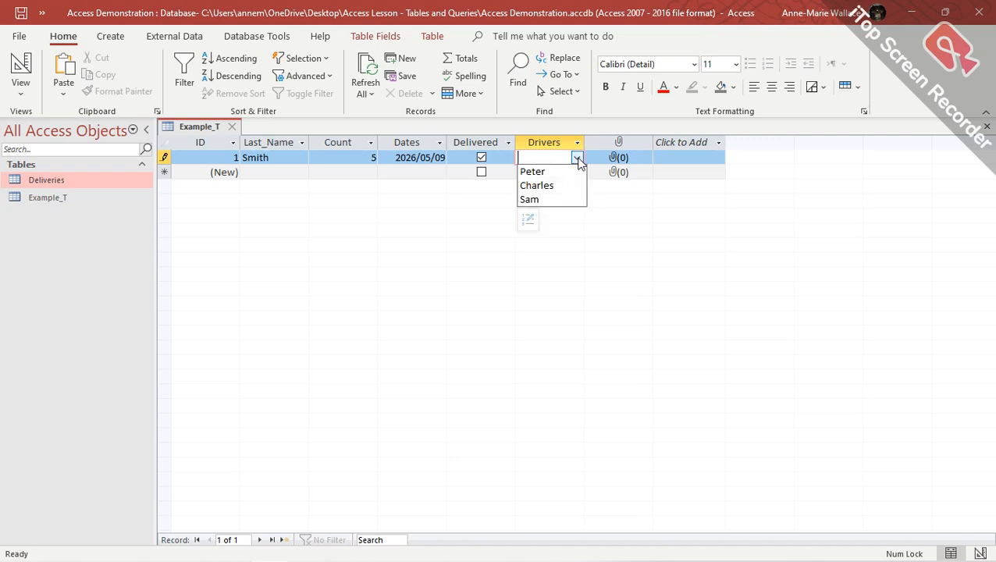
{"action": "left_click", "coordinate": [560, 194]}
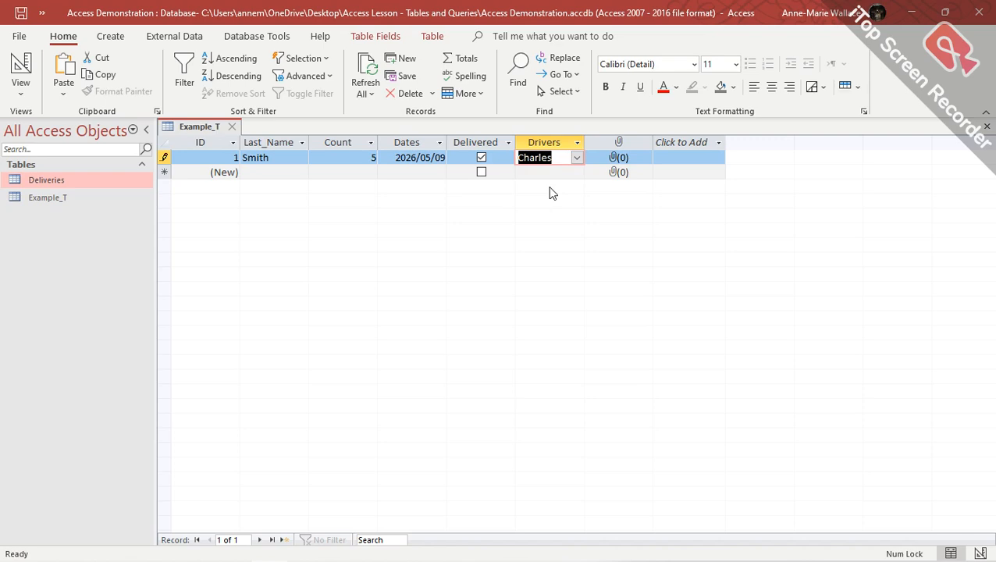
{"action": "left_click", "coordinate": [636, 162]}
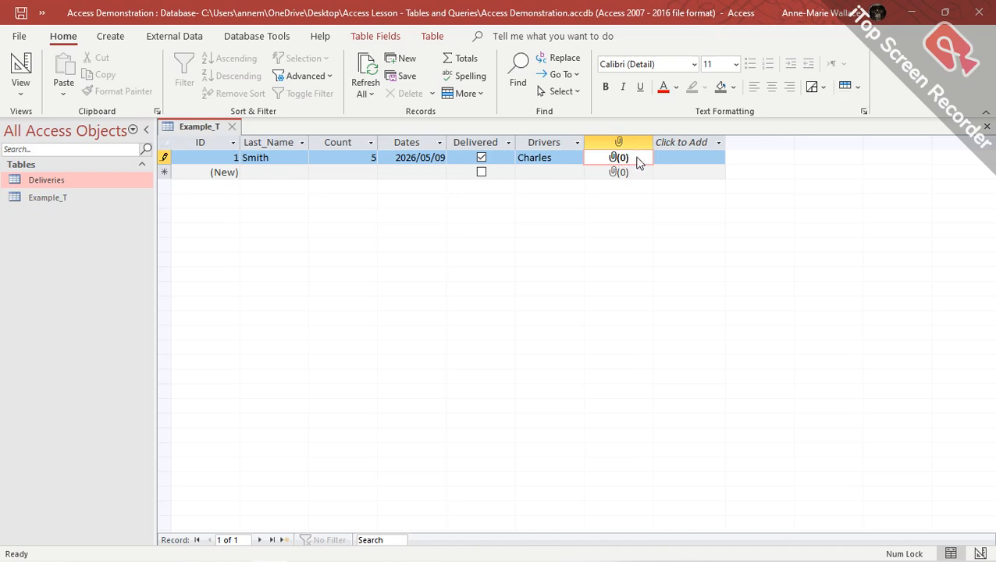
Attach Package Delivery Note PDF from Desktop > Access Lesson - Tables and Queries to record 1.
{"action": "double_click", "coordinate": [636, 162]}
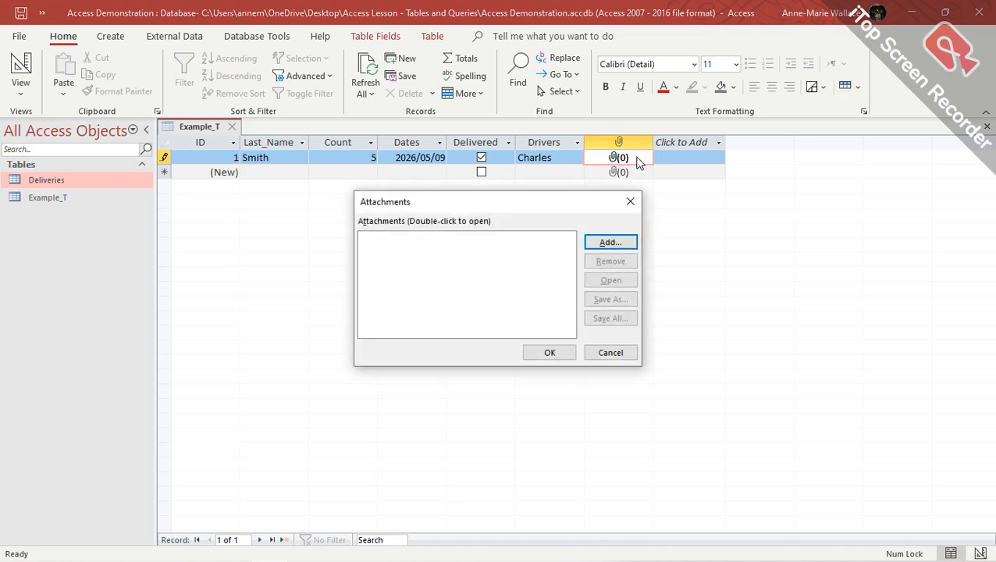
{"action": "left_click", "coordinate": [616, 247]}
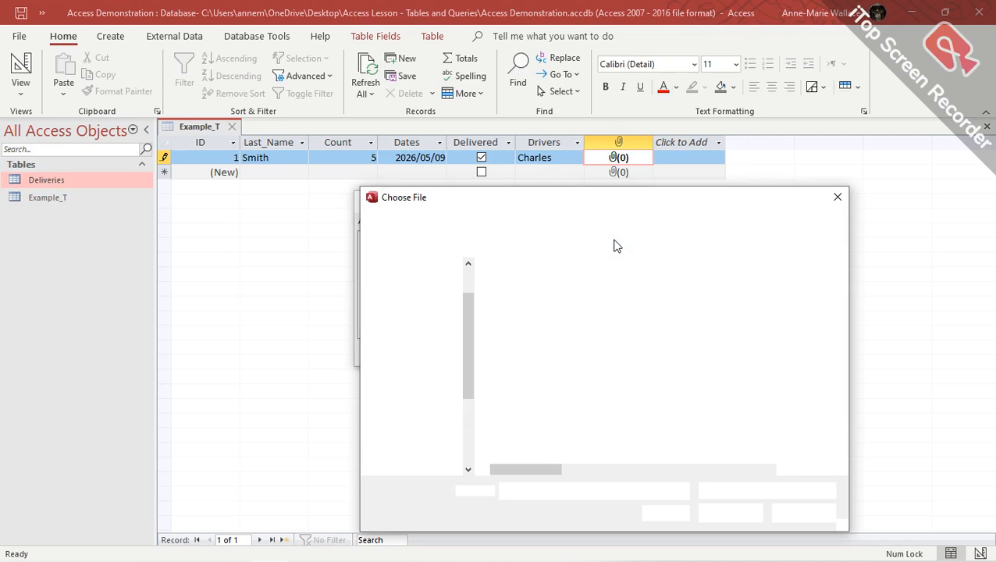
{"action": "left_click", "coordinate": [420, 331]}
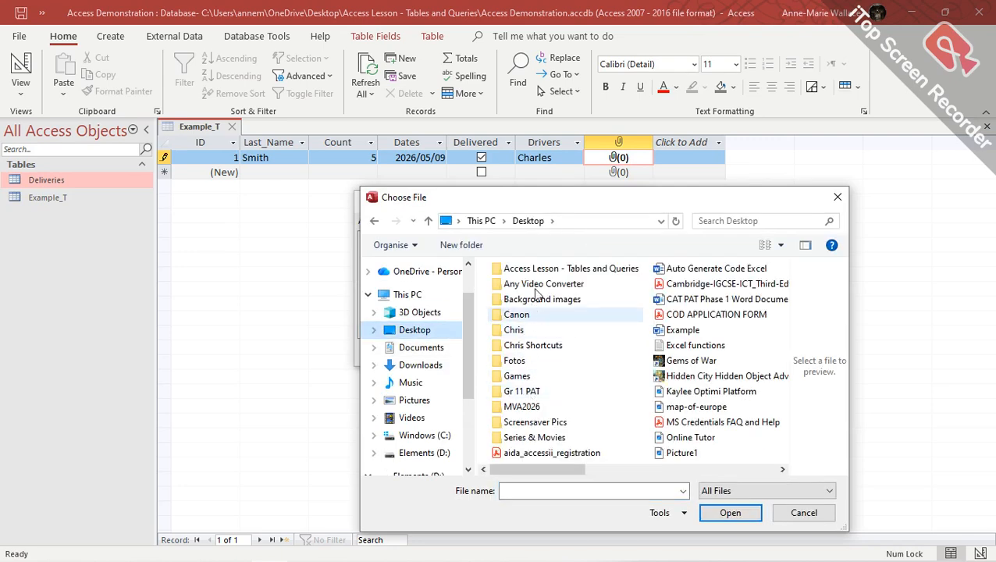
{"action": "left_click", "coordinate": [541, 269]}
{"action": "double_click", "coordinate": [543, 268]}
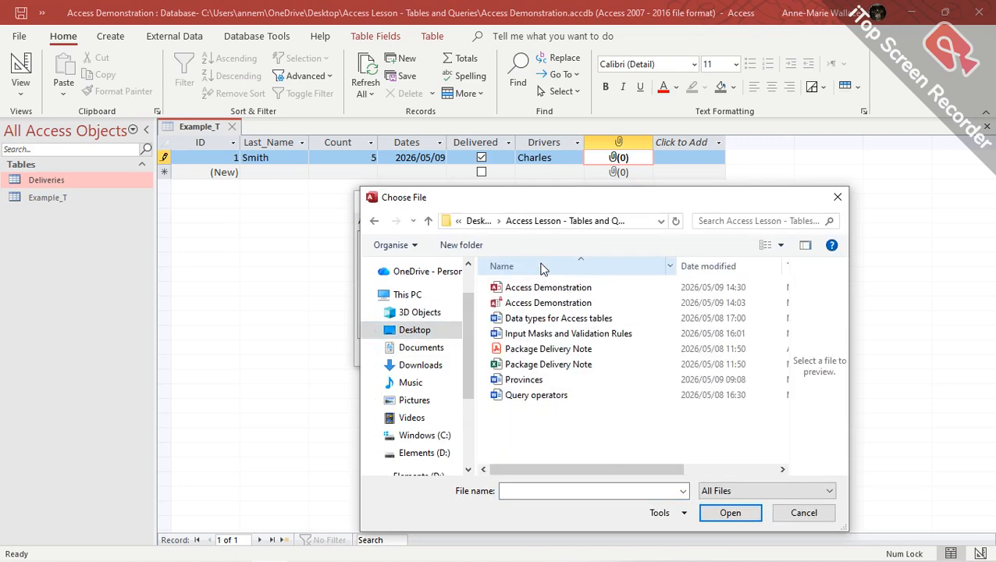
{"action": "left_click", "coordinate": [549, 350]}
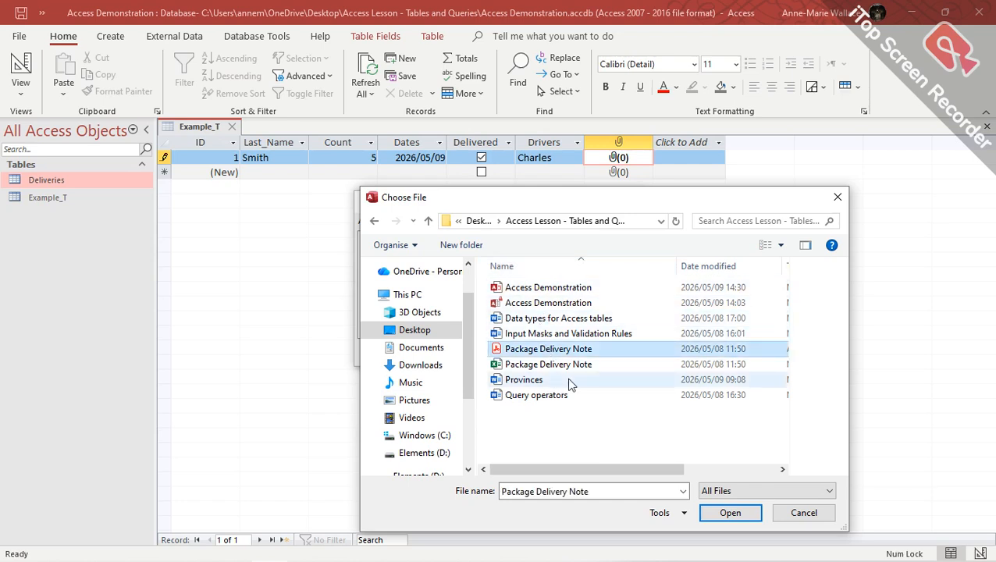
{"action": "left_click", "coordinate": [731, 513]}
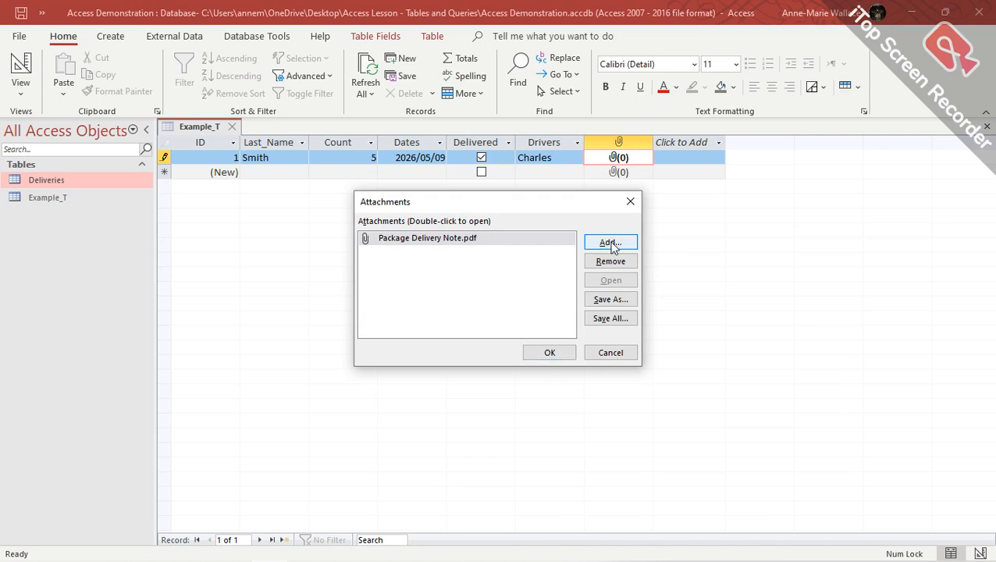
{"action": "left_click", "coordinate": [550, 355]}
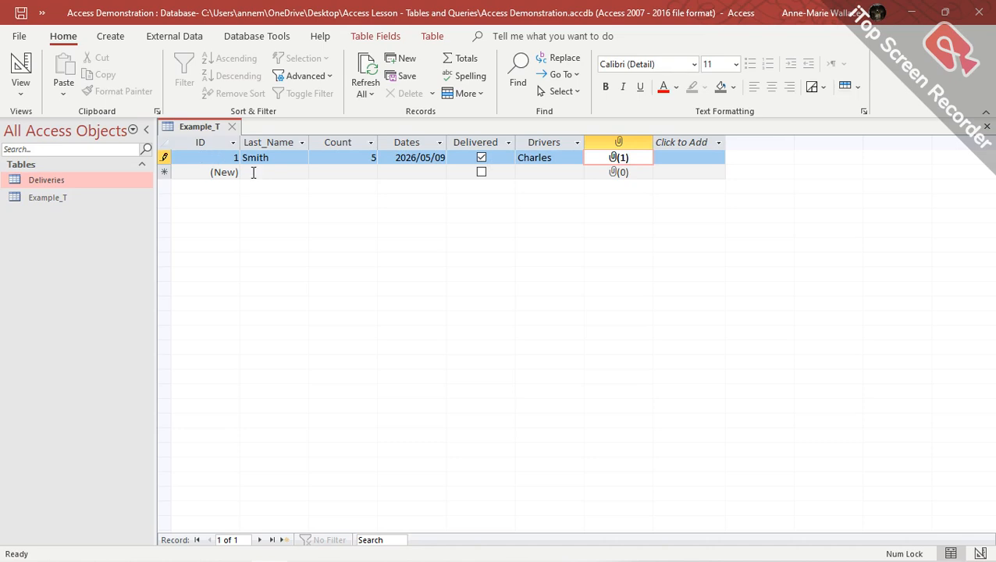
{"action": "left_click", "coordinate": [164, 172]}
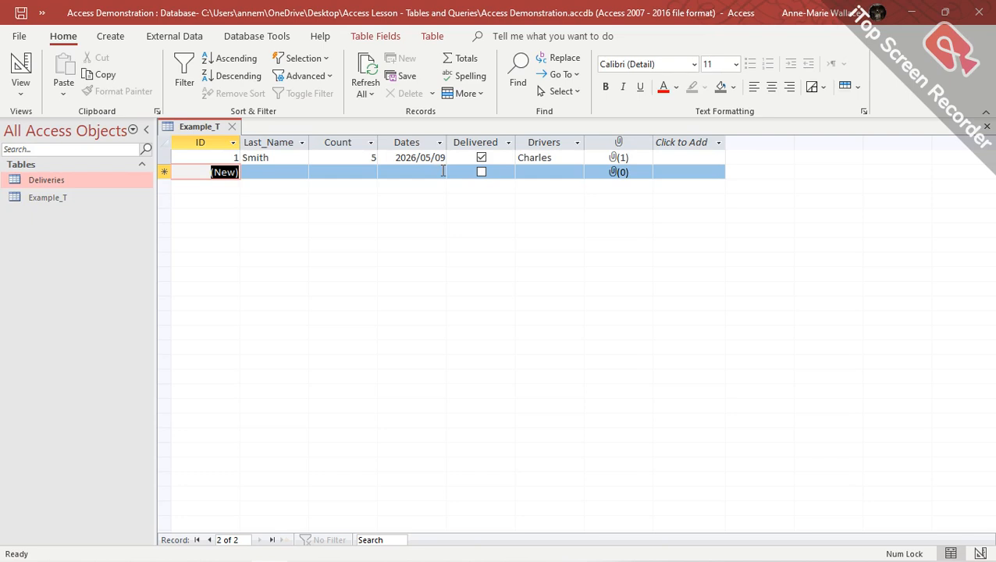
Close Example_T, open the Deliveries table, and switch it to Design View.
{"action": "left_click", "coordinate": [236, 130]}
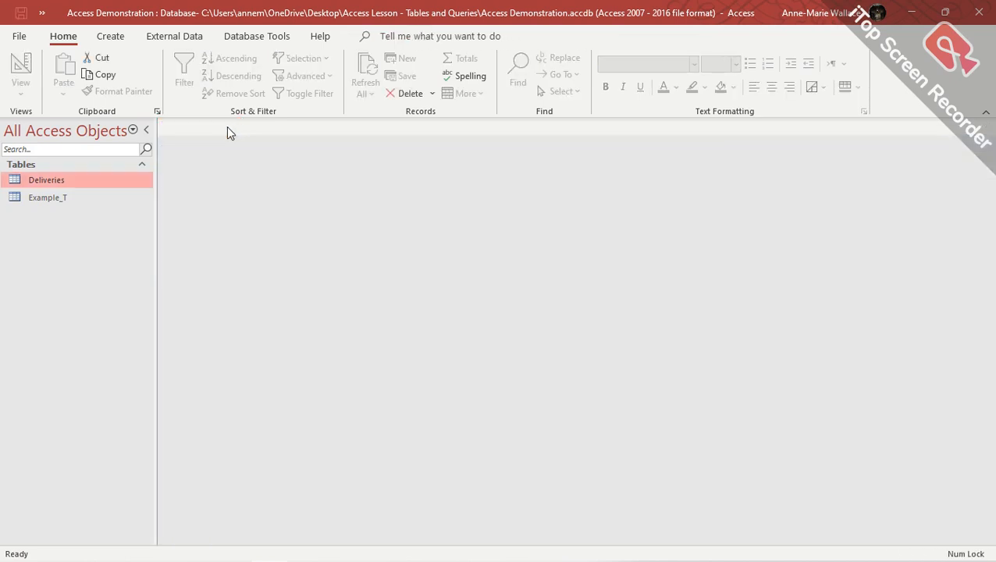
{"action": "double_click", "coordinate": [56, 184]}
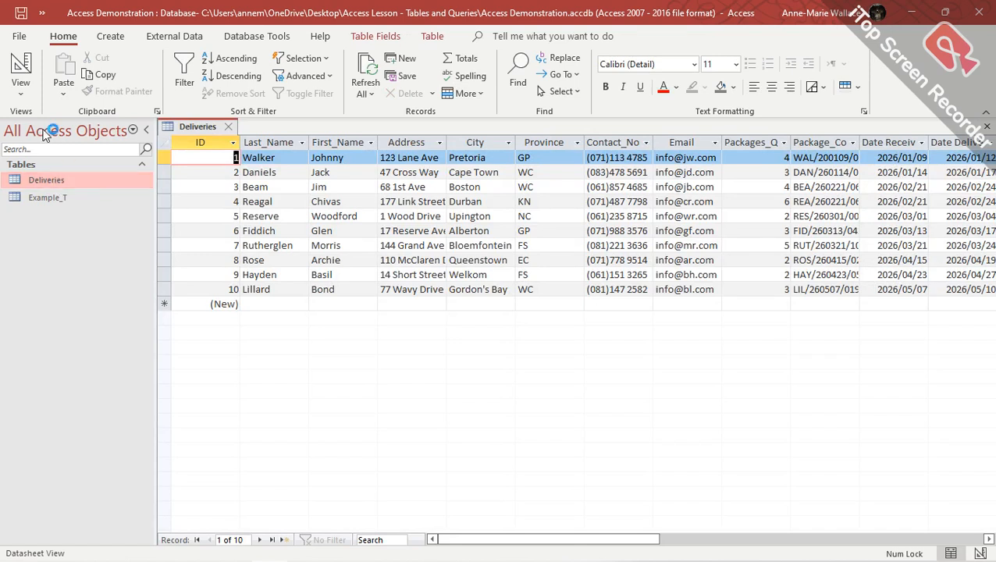
{"action": "left_click", "coordinate": [24, 69]}
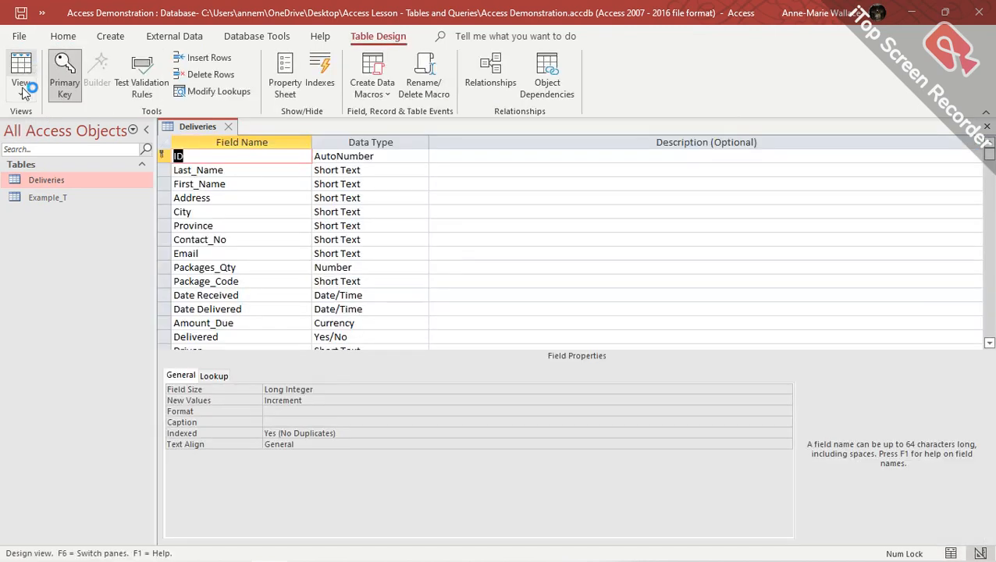
Review the data types and properties of the fields from ID through Packages_Qty.
{"action": "left_click", "coordinate": [340, 154]}
{"action": "left_click", "coordinate": [282, 169]}
{"action": "left_click", "coordinate": [369, 170]}
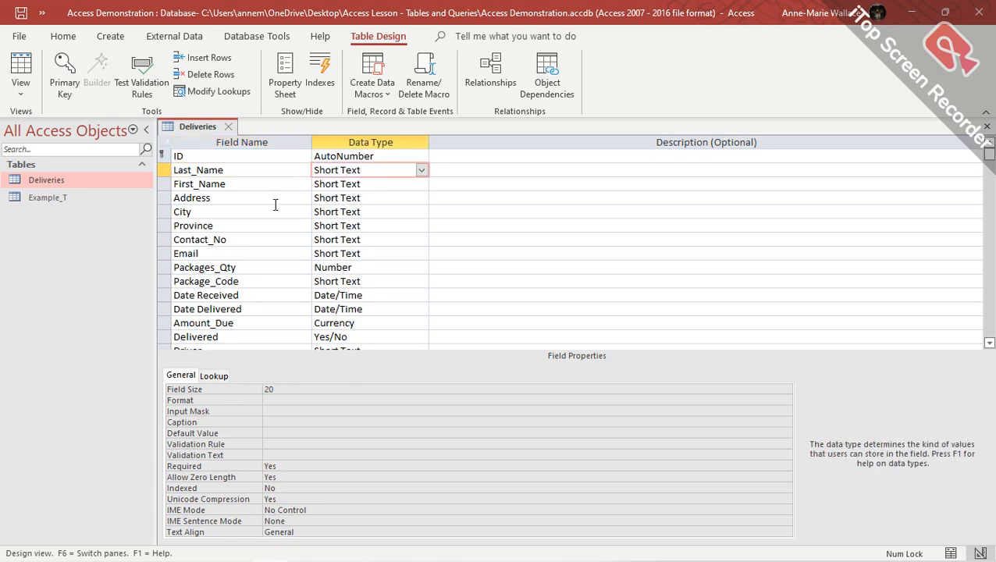
{"action": "left_click", "coordinate": [398, 185]}
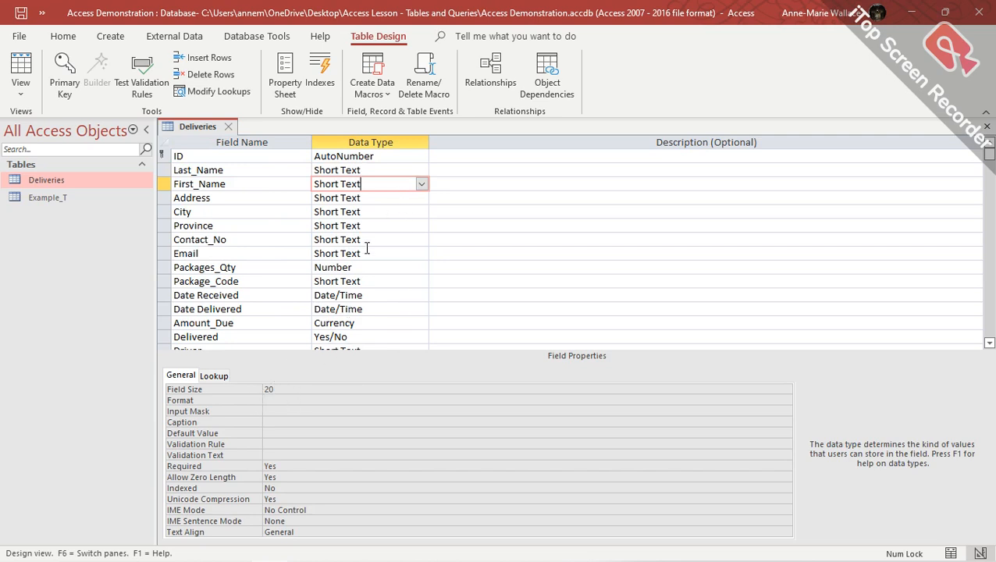
{"action": "left_click", "coordinate": [383, 198]}
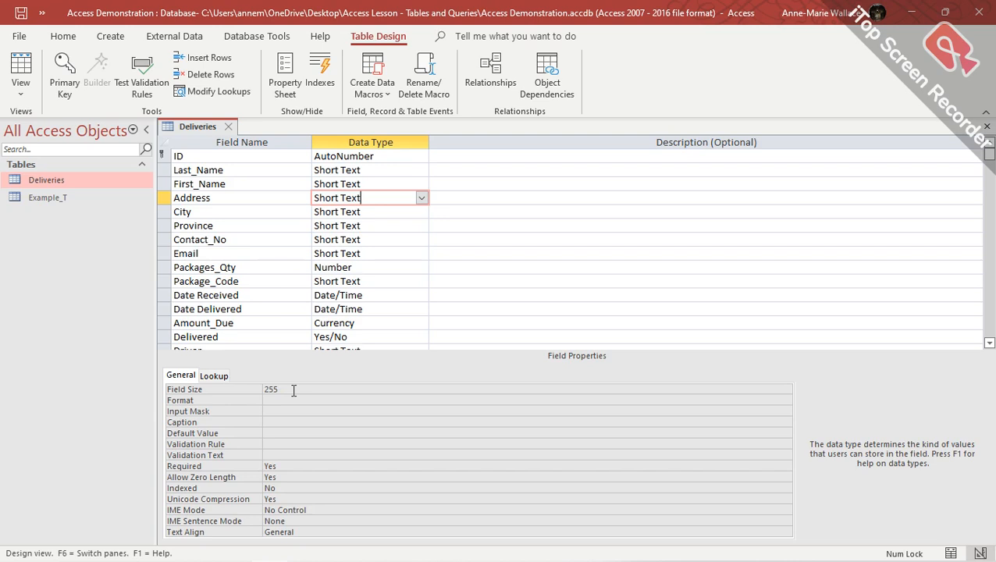
{"action": "left_click", "coordinate": [390, 213]}
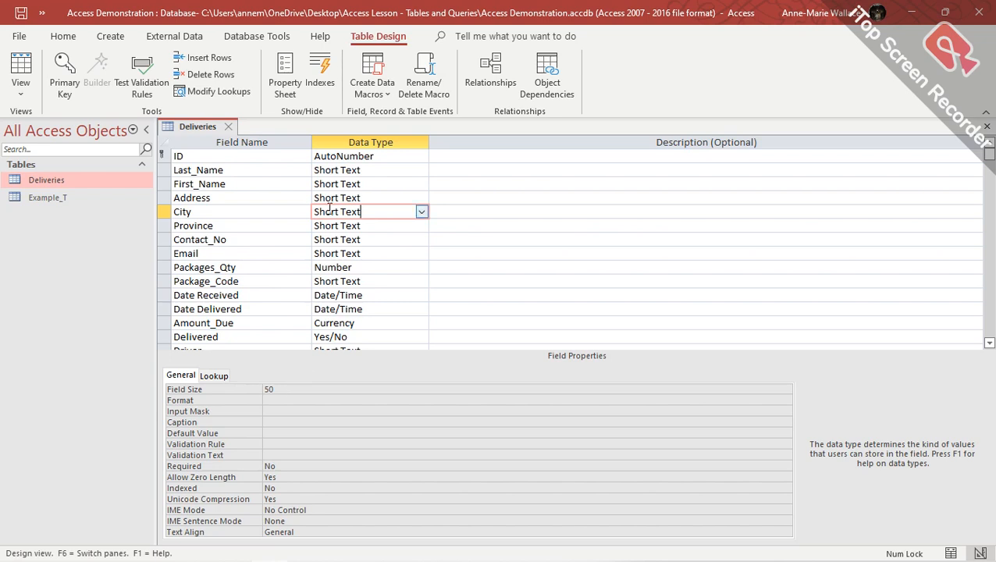
{"action": "left_click", "coordinate": [379, 225]}
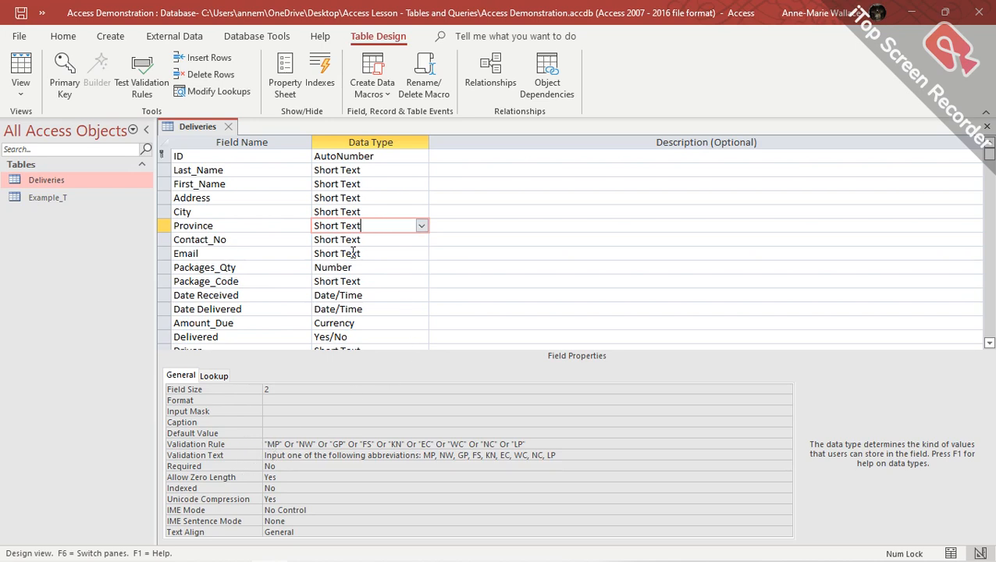
{"action": "left_click", "coordinate": [383, 241]}
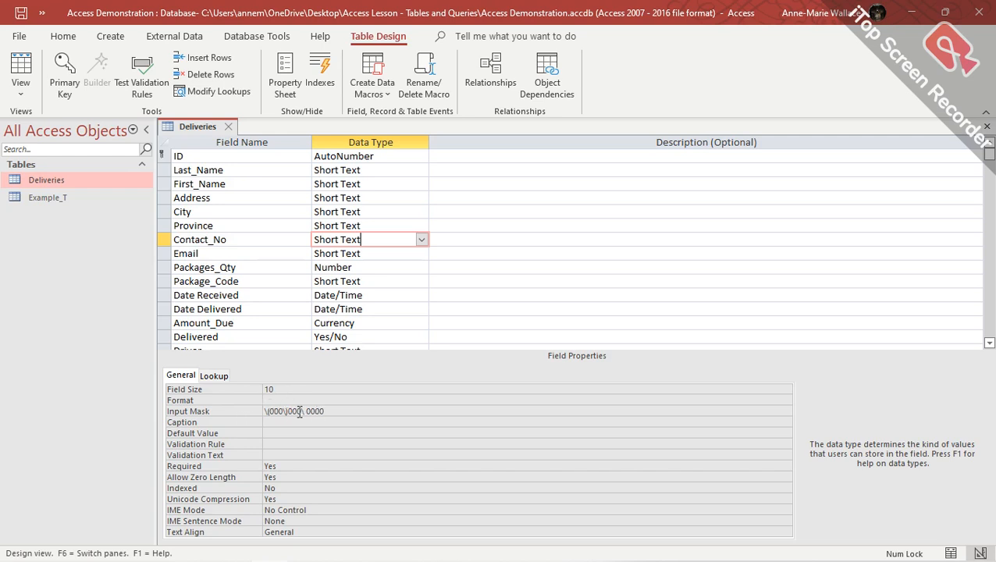
{"action": "left_click", "coordinate": [380, 254]}
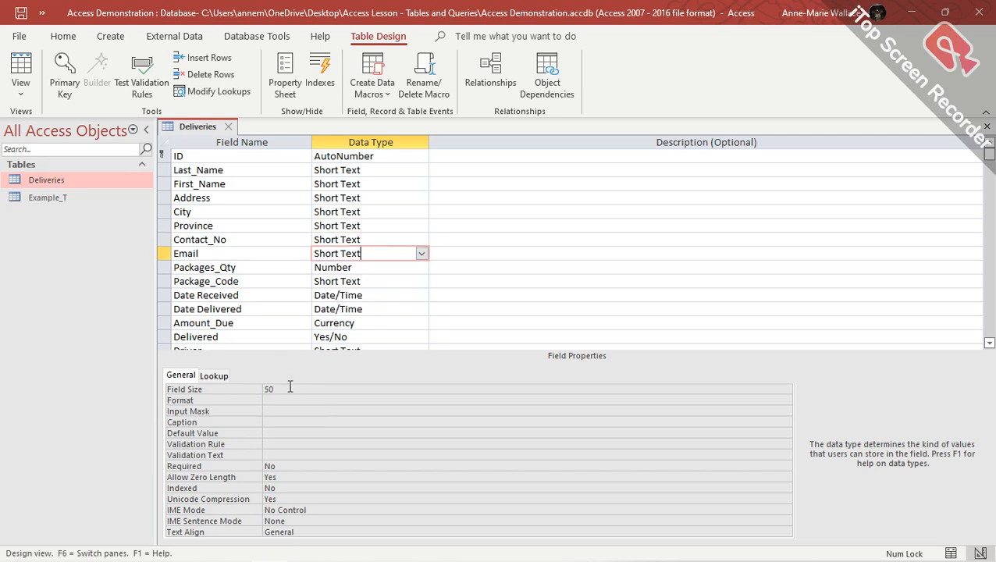
{"action": "left_click", "coordinate": [389, 269]}
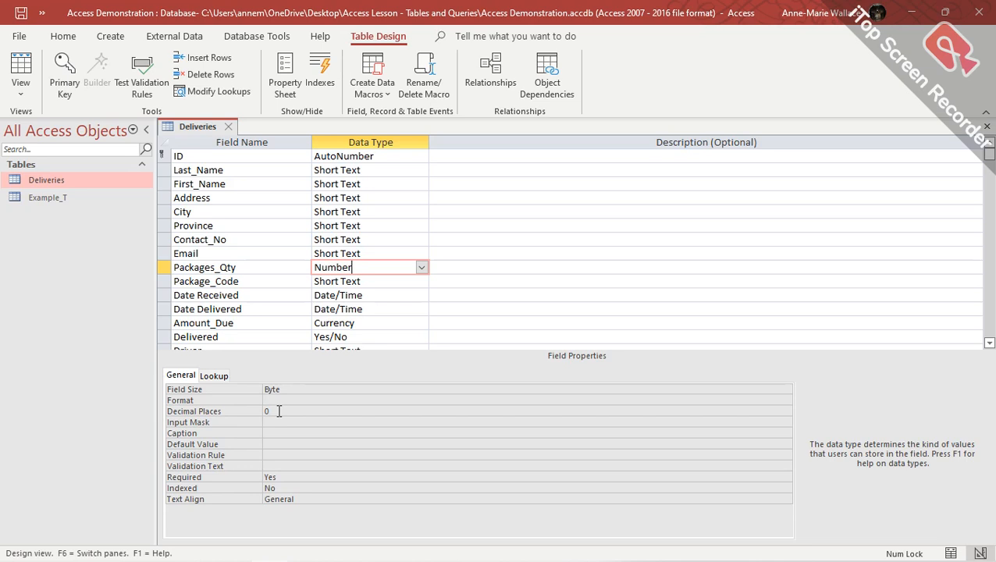
Set Packages_Qty's Decimal Places to Auto, then select the Package_Code field.
{"action": "left_click", "coordinate": [283, 411]}
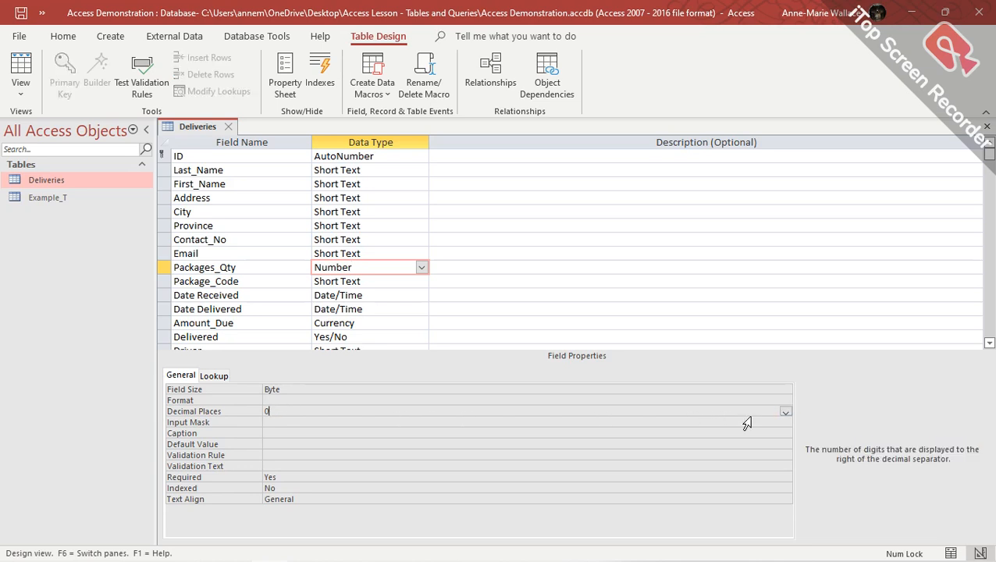
{"action": "left_click", "coordinate": [786, 411]}
{"action": "scroll", "coordinate": [318, 285], "scroll_direction": "up", "scroll_amount": 1}
{"action": "left_click", "coordinate": [316, 247]}
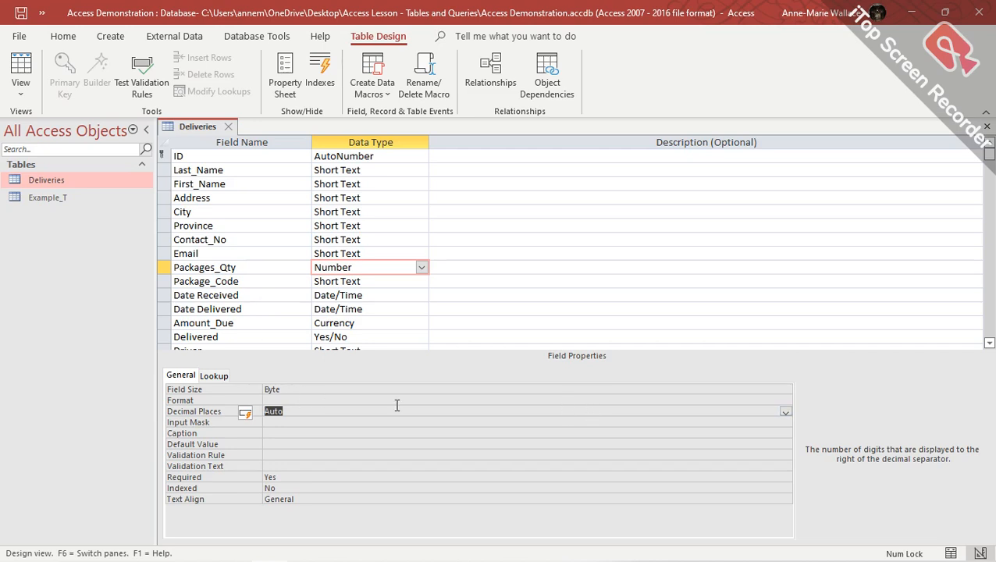
{"action": "key", "text": "Return"}
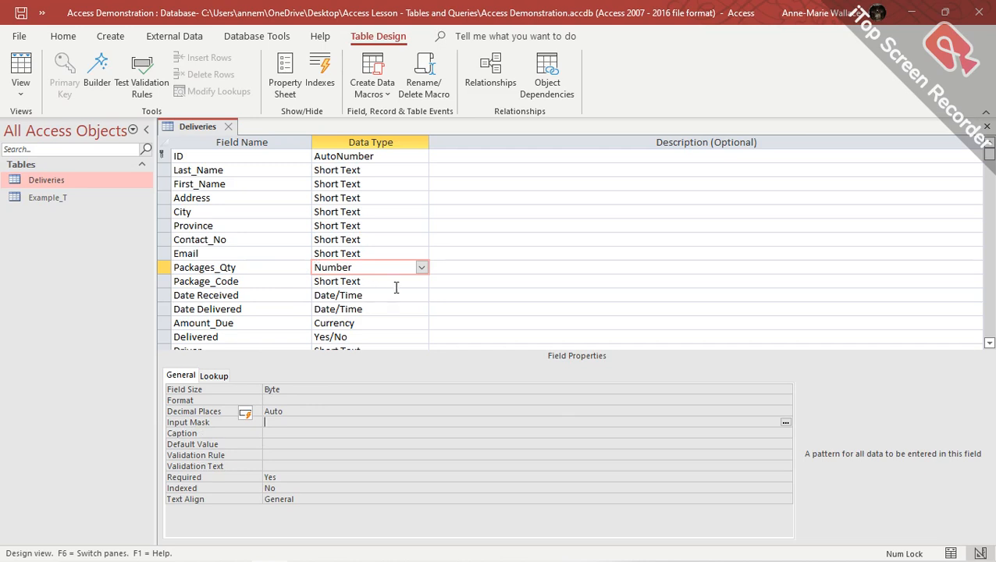
{"action": "left_click", "coordinate": [398, 281]}
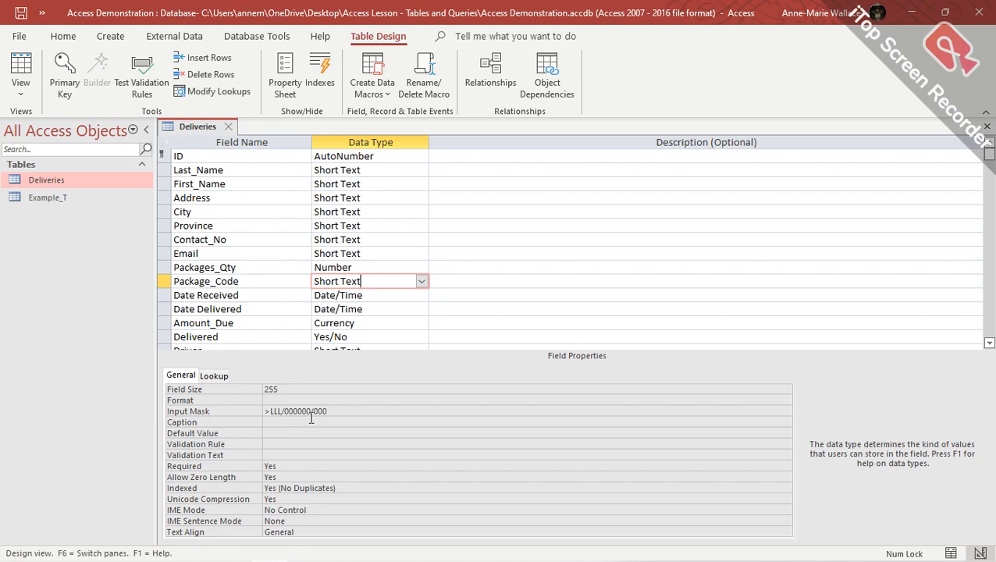
Change Package_Code's Field Size to 20, then select the Date Received field.
{"action": "double_click", "coordinate": [273, 389]}
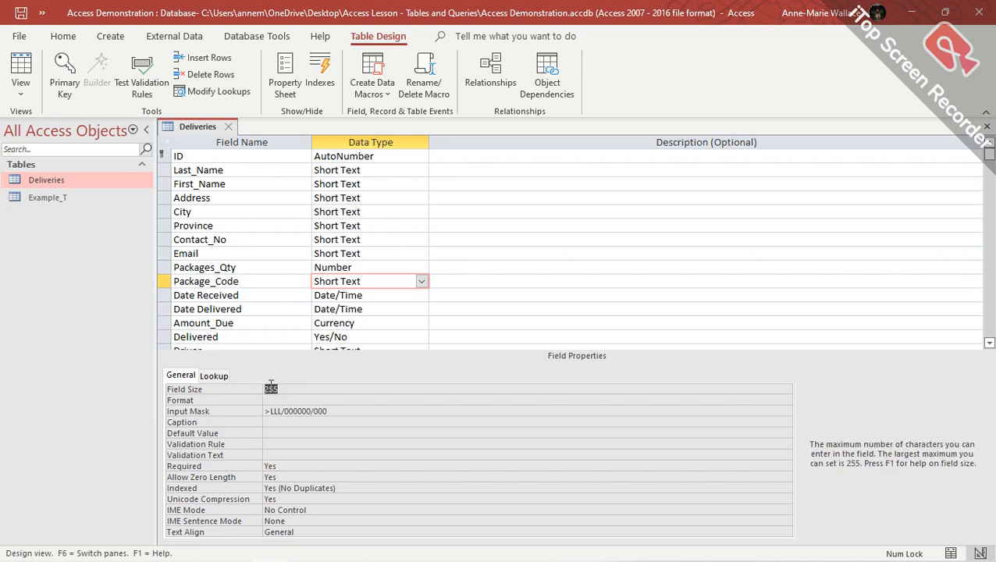
{"action": "type", "text": "20"}
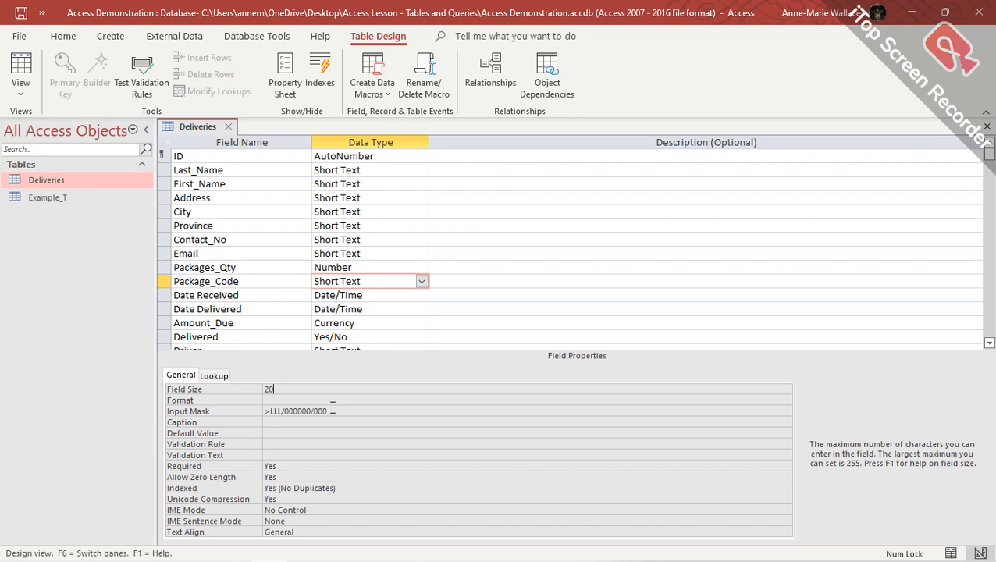
{"action": "left_click", "coordinate": [386, 294]}
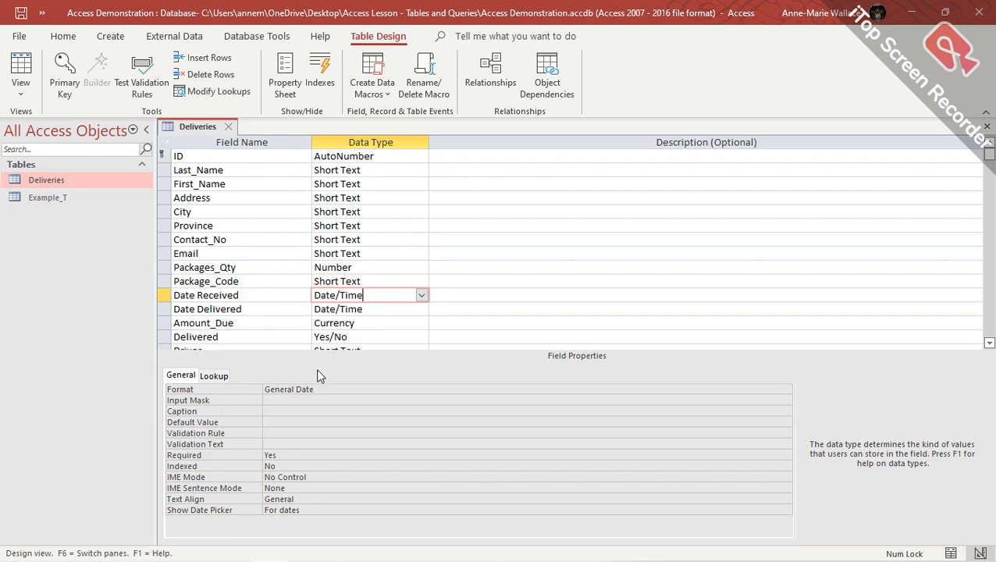
Check Date Delivered, browse Amount_Due's Format options, then select the Delivered and Driver fields.
{"action": "left_click", "coordinate": [380, 310]}
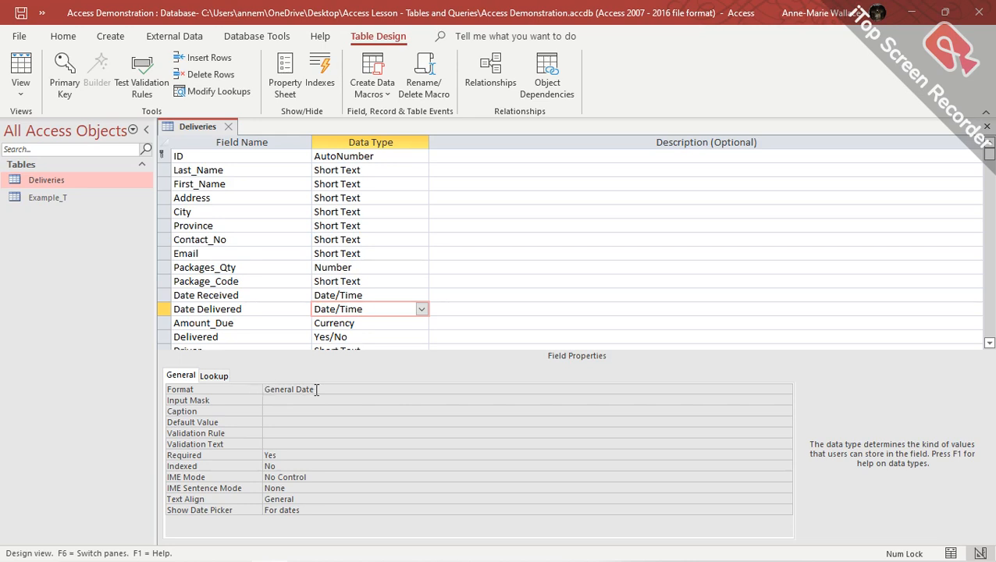
{"action": "scroll", "coordinate": [349, 287], "scroll_direction": "down", "scroll_amount": 1}
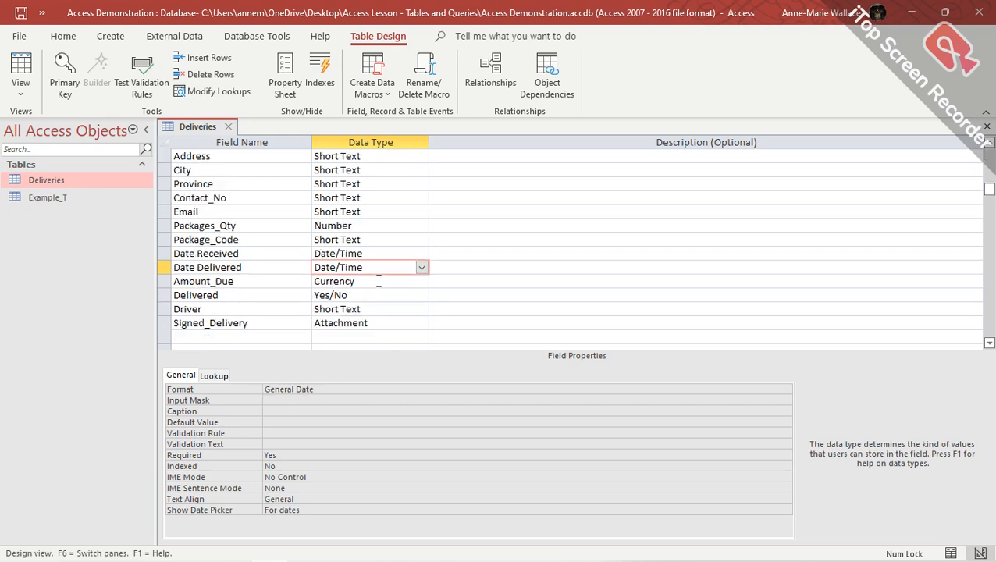
{"action": "left_click", "coordinate": [379, 281]}
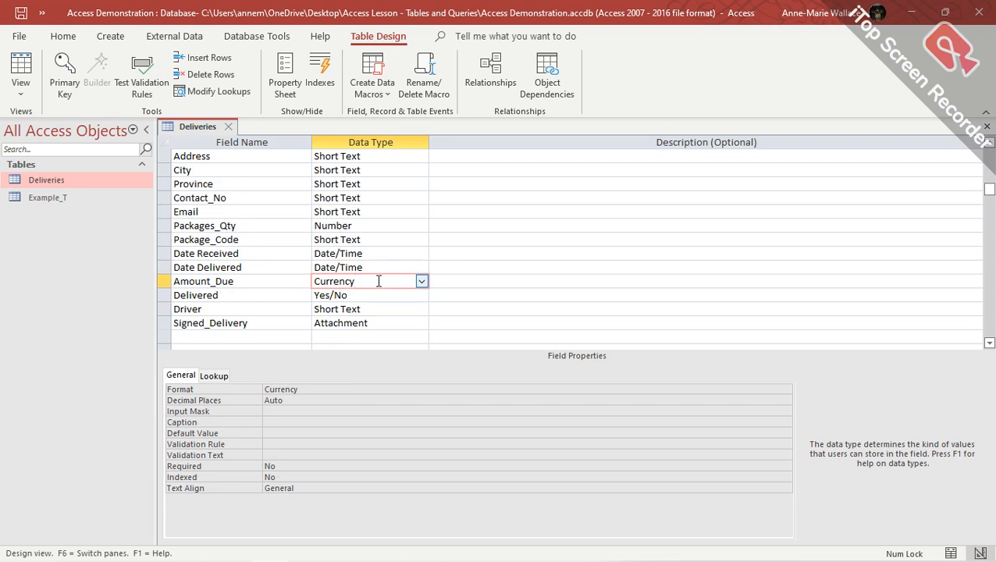
{"action": "left_click", "coordinate": [323, 389]}
{"action": "left_click", "coordinate": [786, 389]}
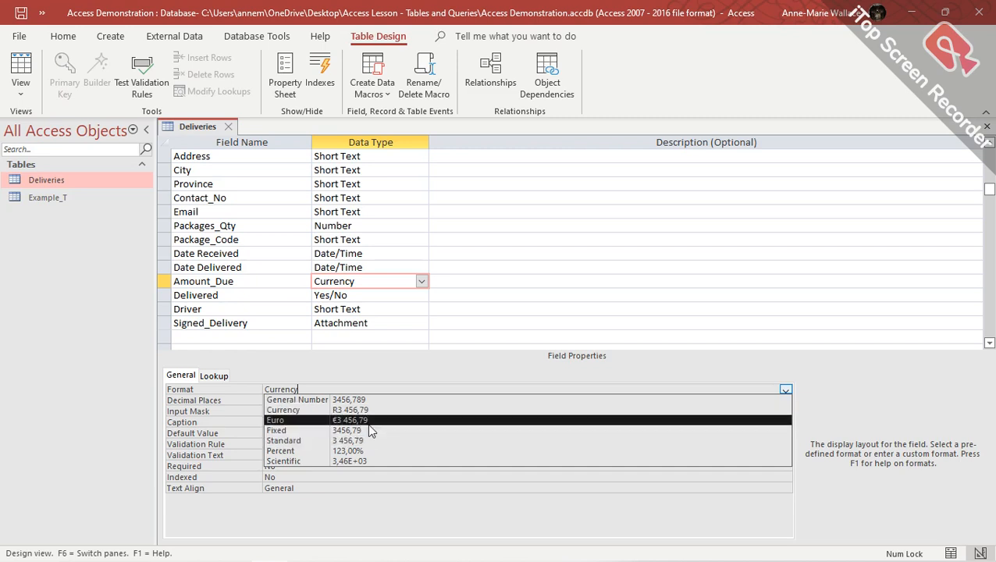
{"action": "left_click", "coordinate": [397, 295]}
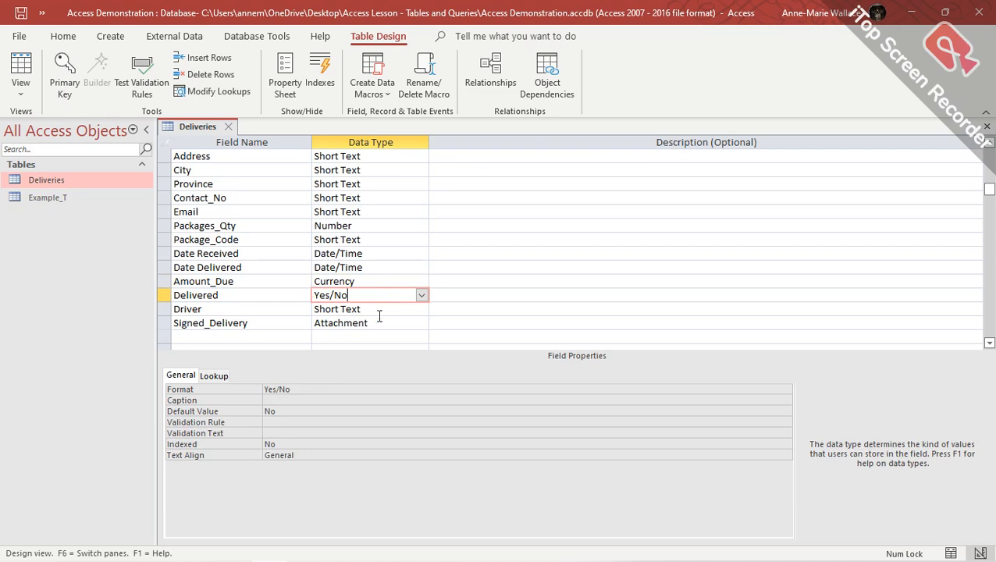
{"action": "left_click", "coordinate": [406, 310]}
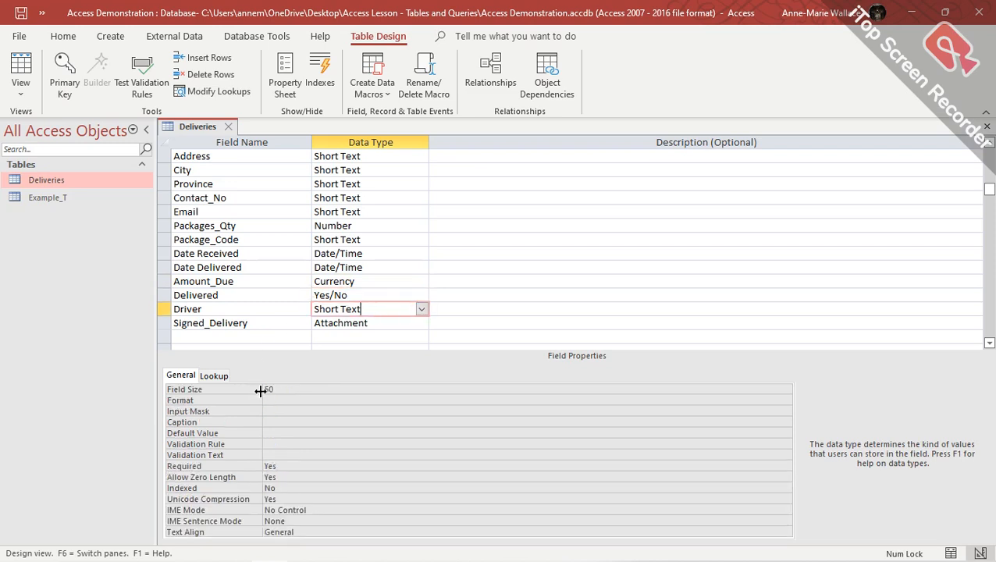
Inspect Driver's Lookup settings, then show Signed_Delivery's General properties.
{"action": "left_click", "coordinate": [212, 376]}
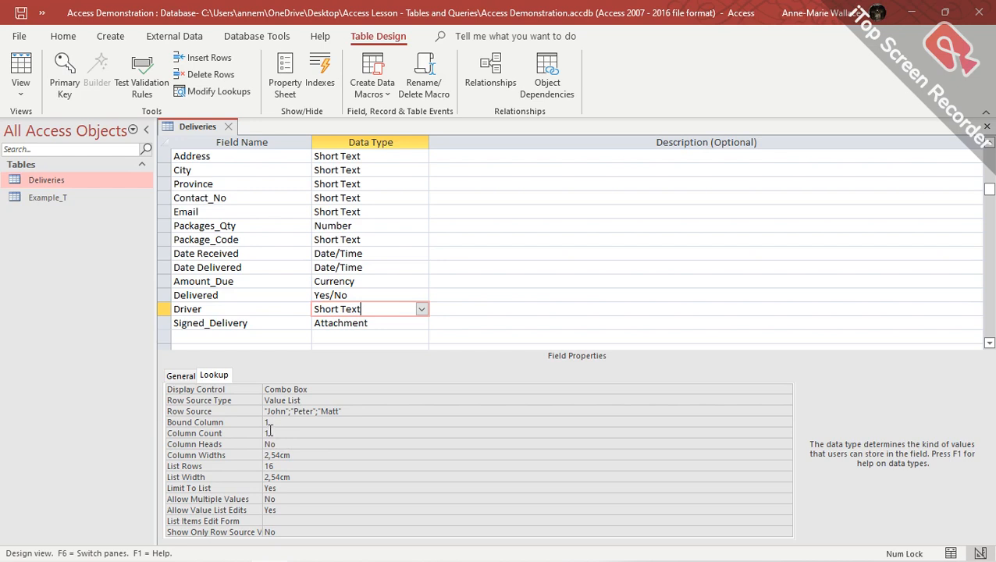
{"action": "left_click", "coordinate": [380, 325]}
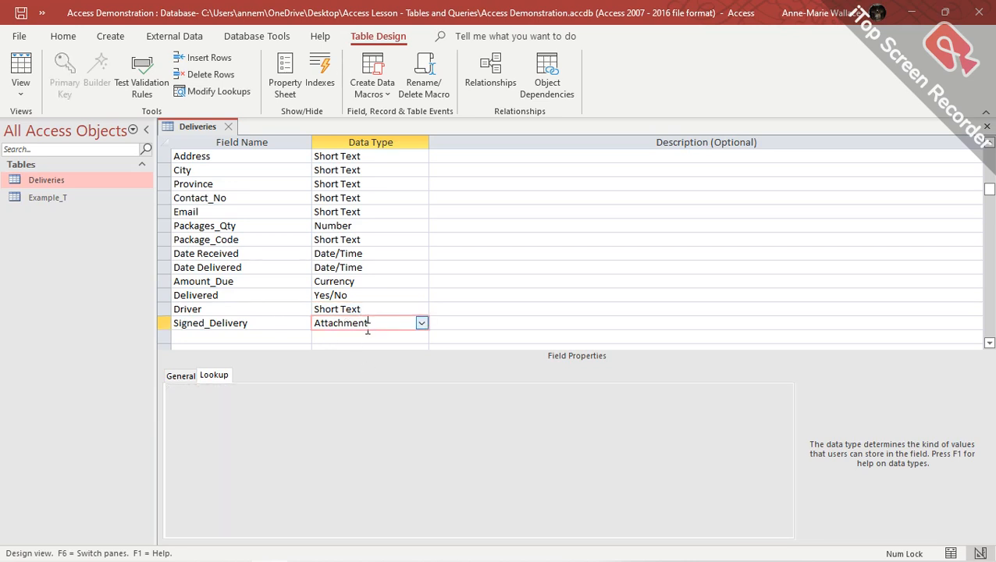
{"action": "left_click", "coordinate": [186, 378]}
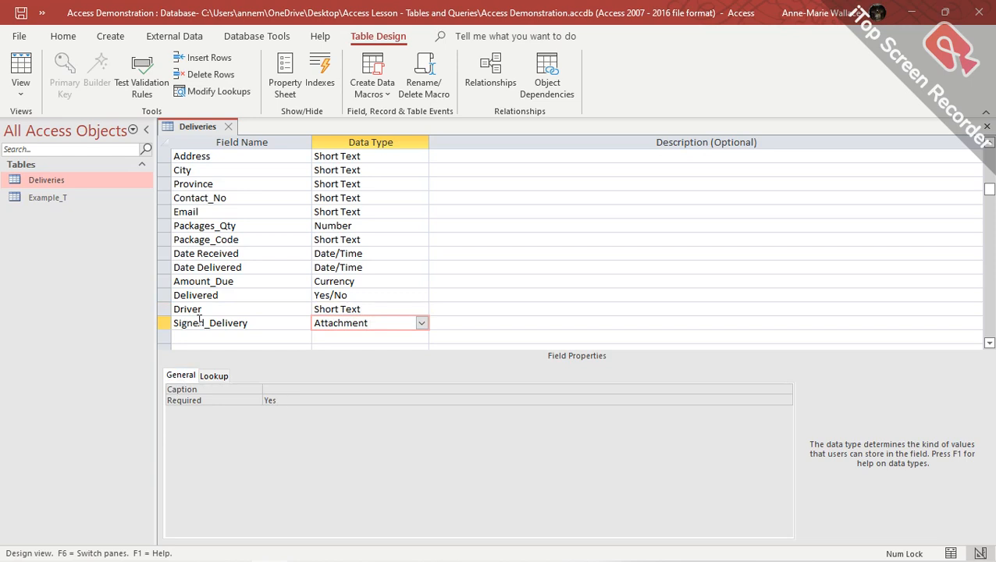
Save the Deliveries design, accepting the possible data loss, and switch to Datasheet View.
{"action": "left_click", "coordinate": [22, 66]}
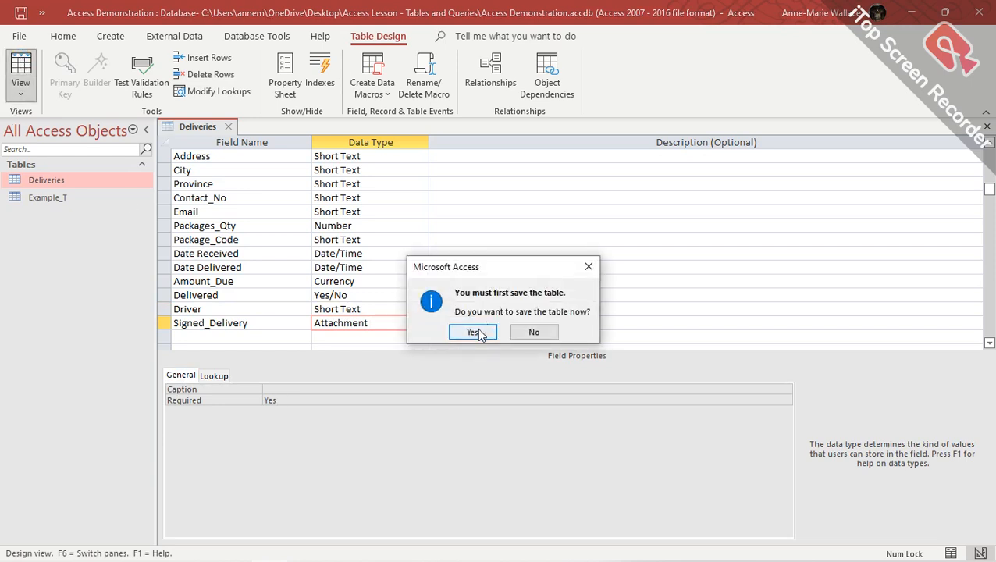
{"action": "left_click", "coordinate": [476, 333]}
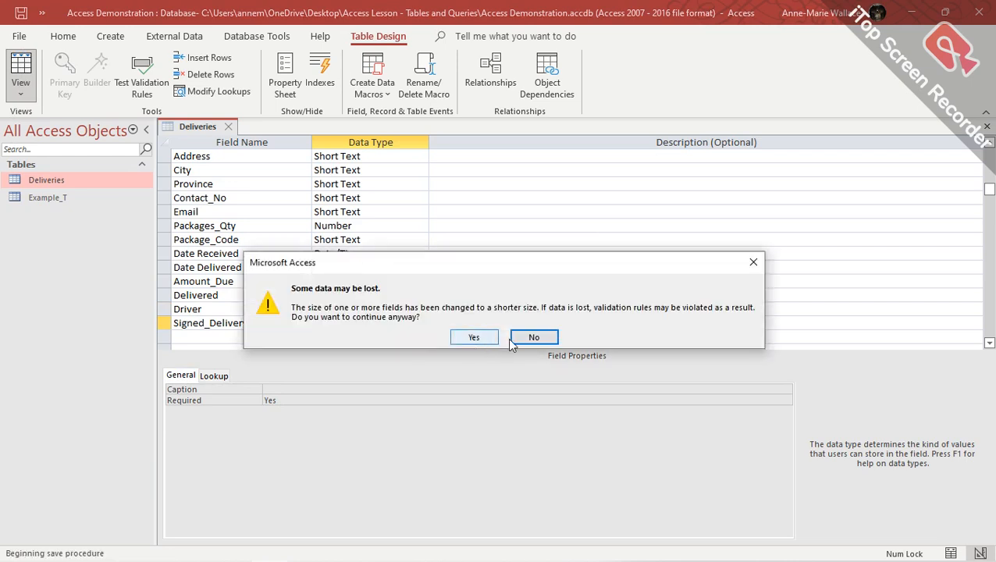
{"action": "left_click", "coordinate": [535, 336]}
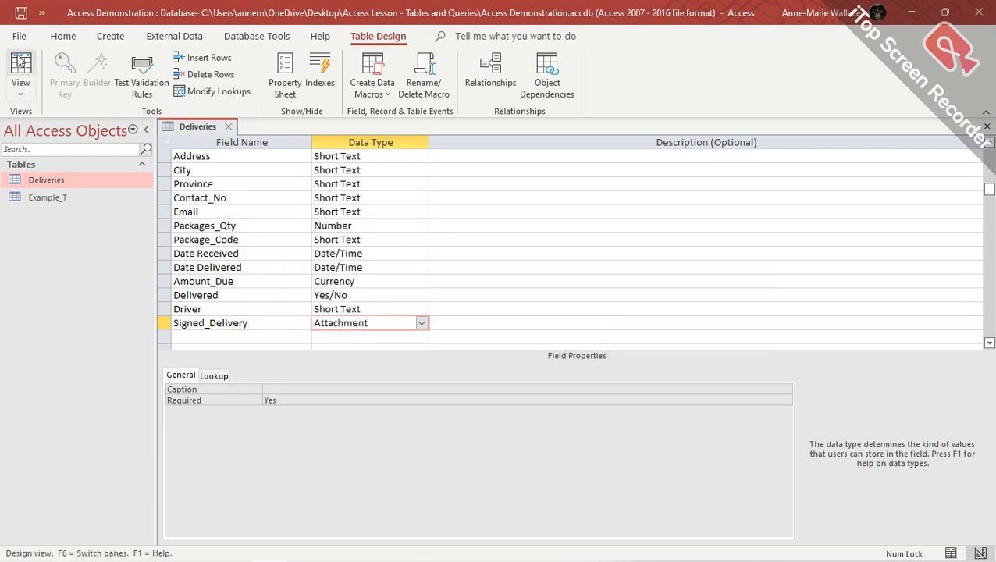
{"action": "left_click", "coordinate": [21, 62]}
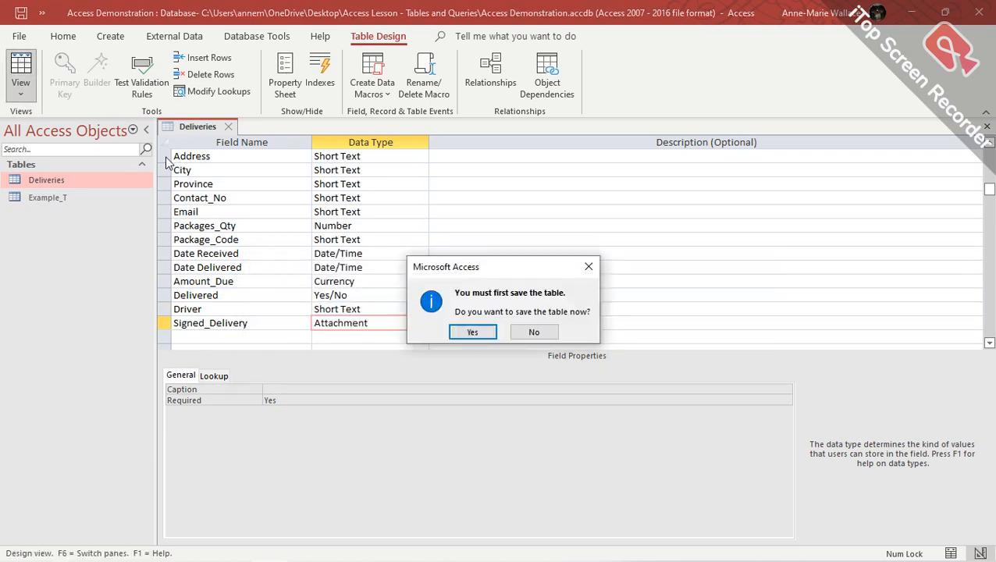
{"action": "left_click", "coordinate": [476, 334]}
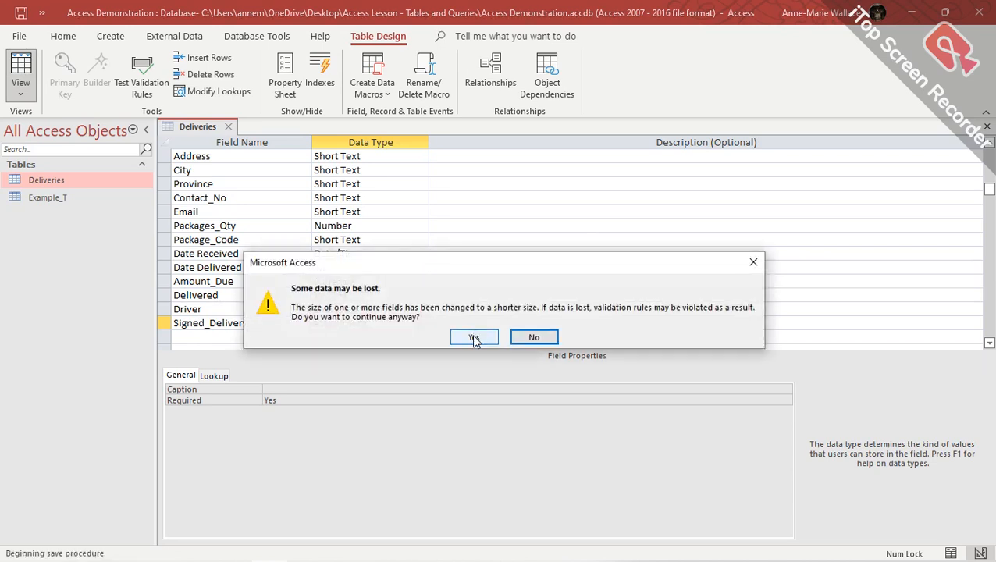
{"action": "left_click", "coordinate": [474, 338]}
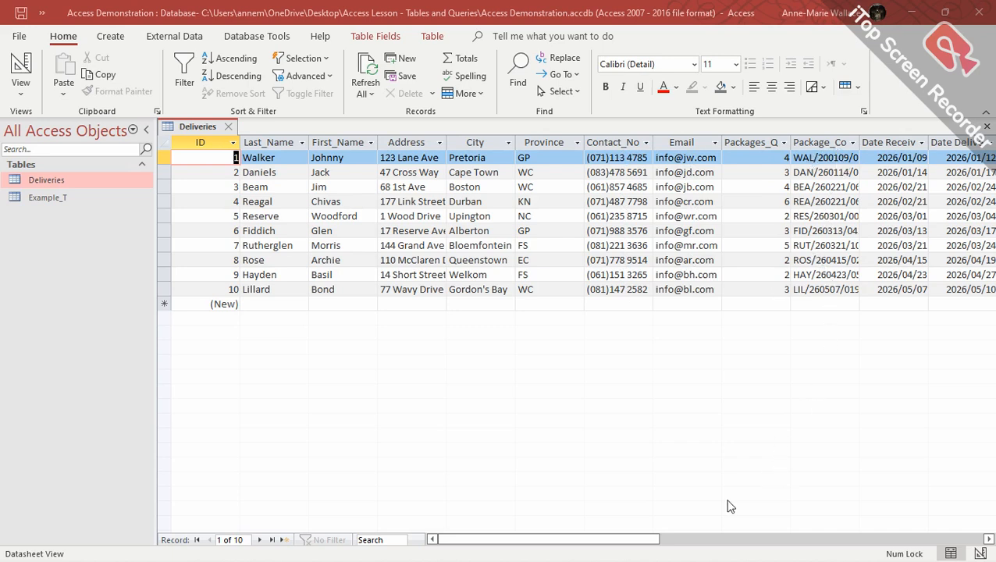
Scroll the Deliveries datasheet right to see the Delivered ticks on the ten records.
{"action": "left_click_drag", "start_coordinate": [636, 539], "coordinate": [727, 549]}
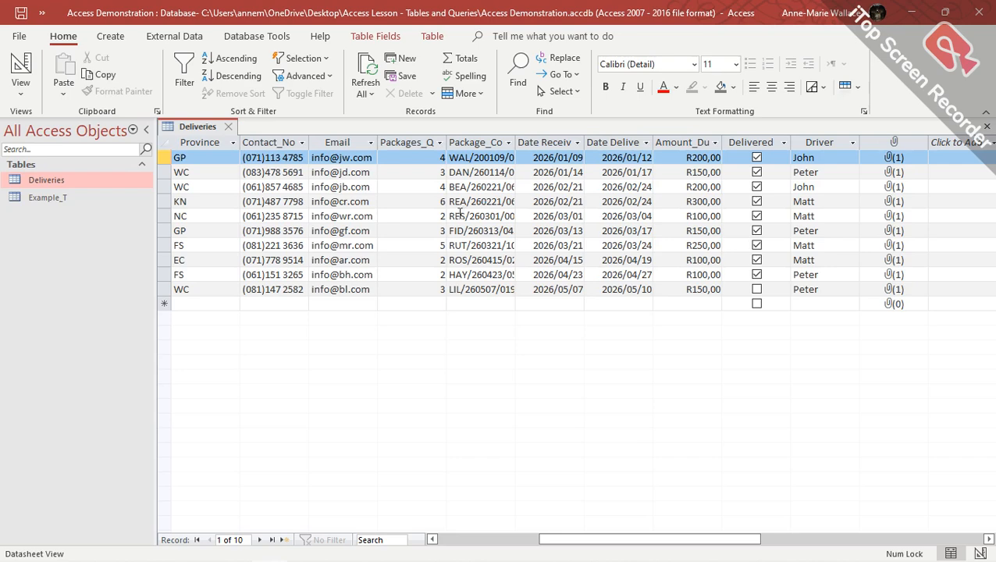
Read the Word 'Data types for Access tables' table down to the Attachment row, then return to Access.
{"action": "mouse_move", "coordinate": [254, 559]}
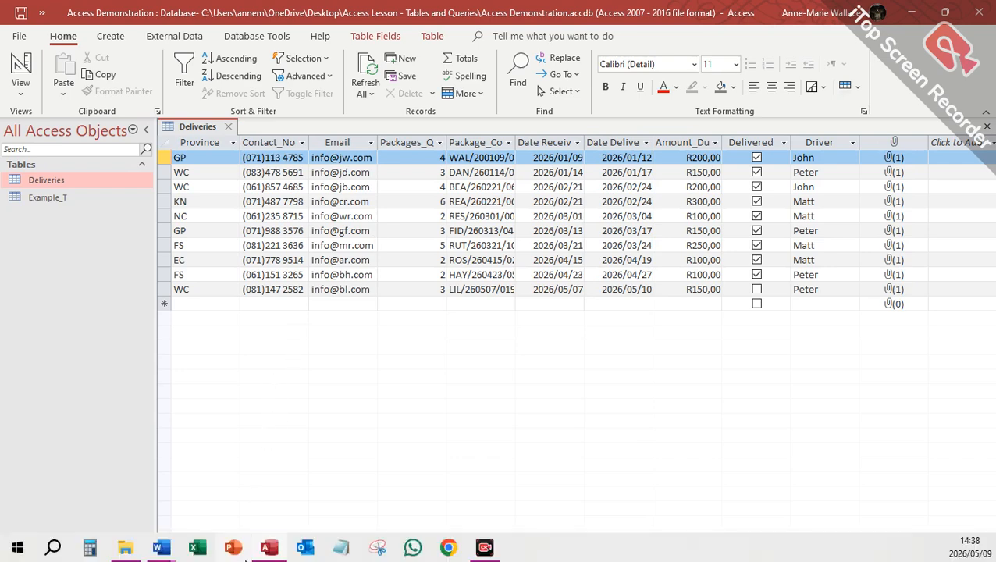
{"action": "mouse_move", "coordinate": [166, 553]}
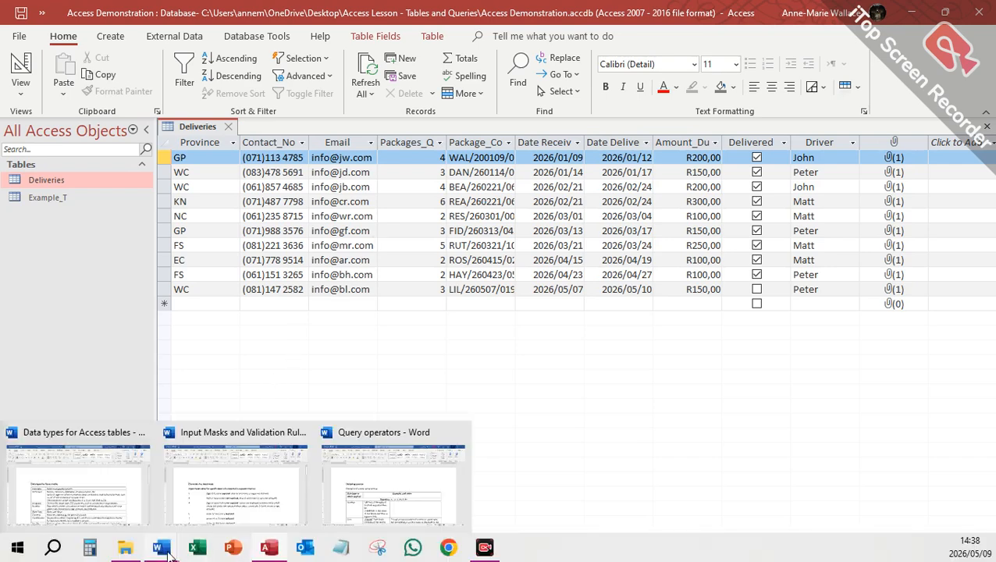
{"action": "left_click", "coordinate": [74, 494]}
{"action": "scroll", "coordinate": [252, 255], "scroll_direction": "down", "scroll_amount": 3}
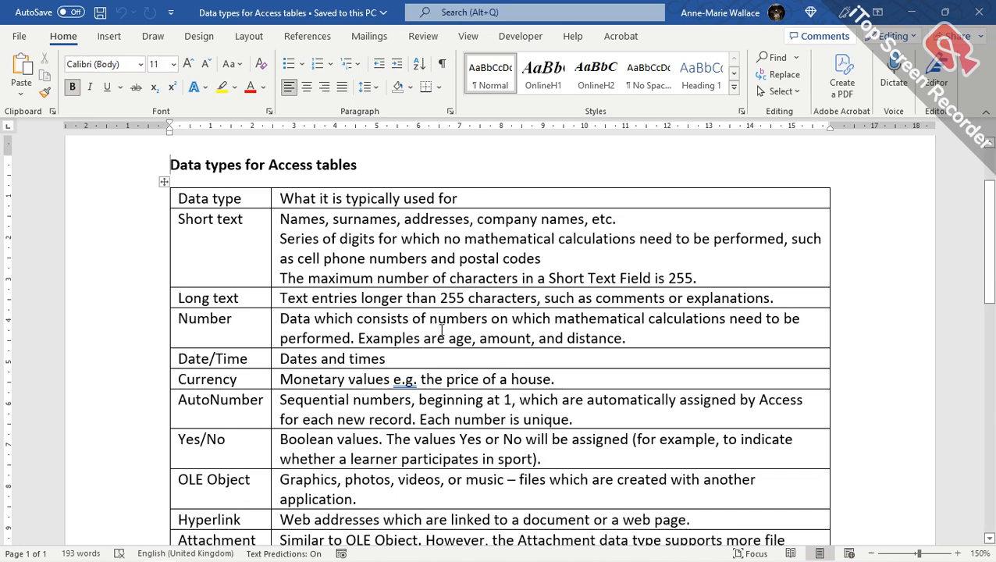
{"action": "scroll", "coordinate": [434, 330], "scroll_direction": "down", "scroll_amount": 3}
{"action": "scroll", "coordinate": [411, 343], "scroll_direction": "down", "scroll_amount": 2}
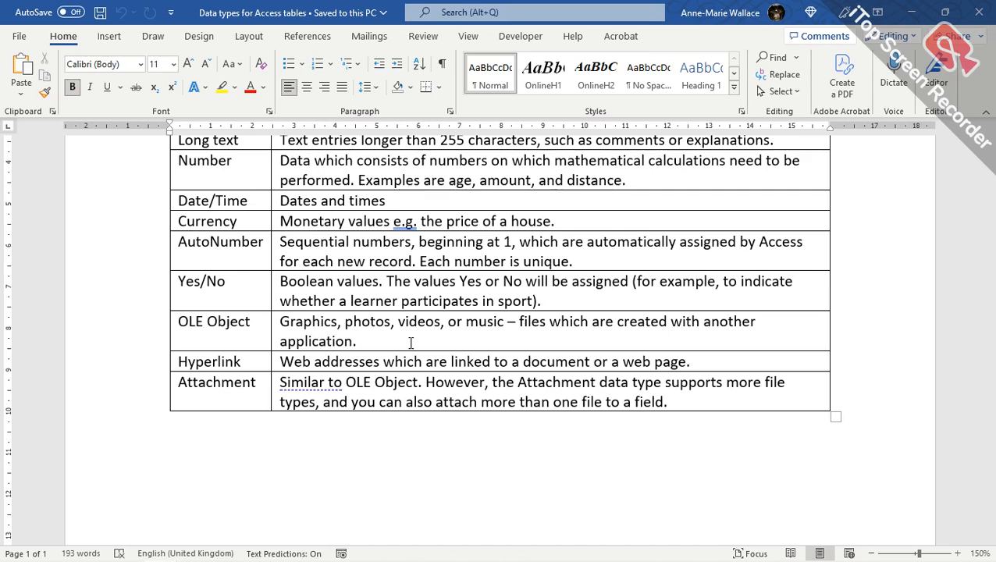
{"action": "key", "text": "alt+Tab"}
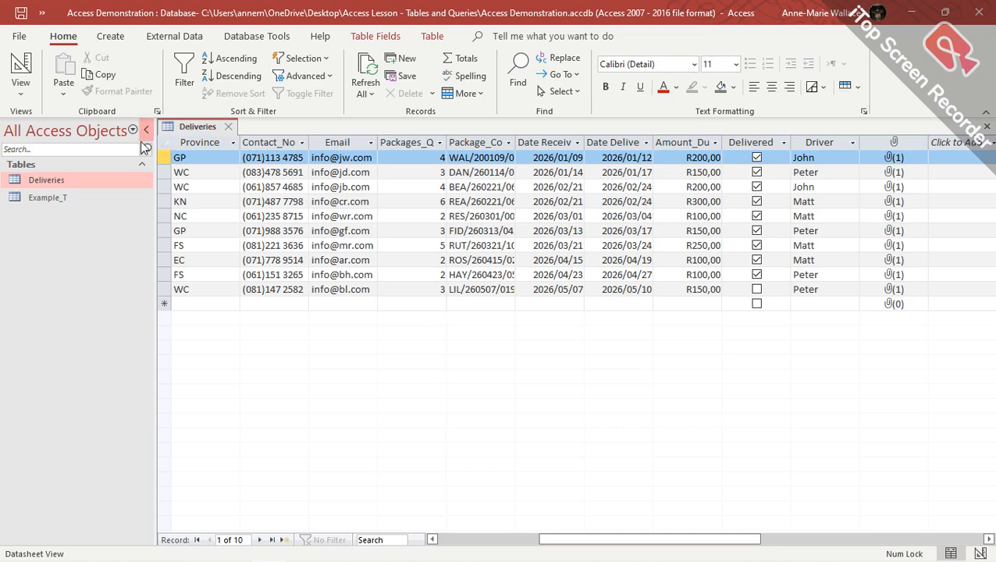
Scroll the datasheet back to the first column, select records 1 and 2, then return to Word.
{"action": "left_click_drag", "start_coordinate": [574, 541], "coordinate": [470, 540]}
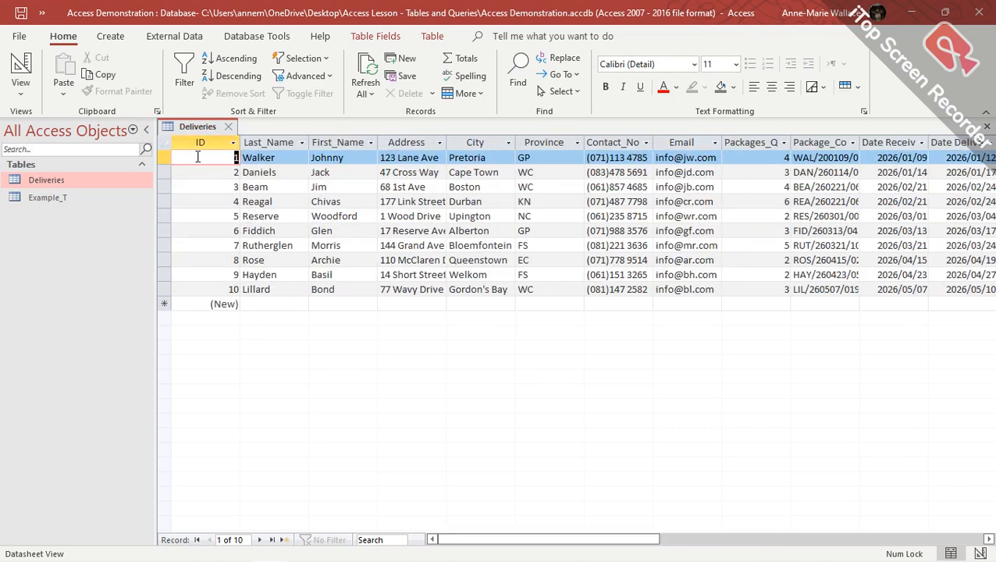
{"action": "left_click", "coordinate": [163, 160]}
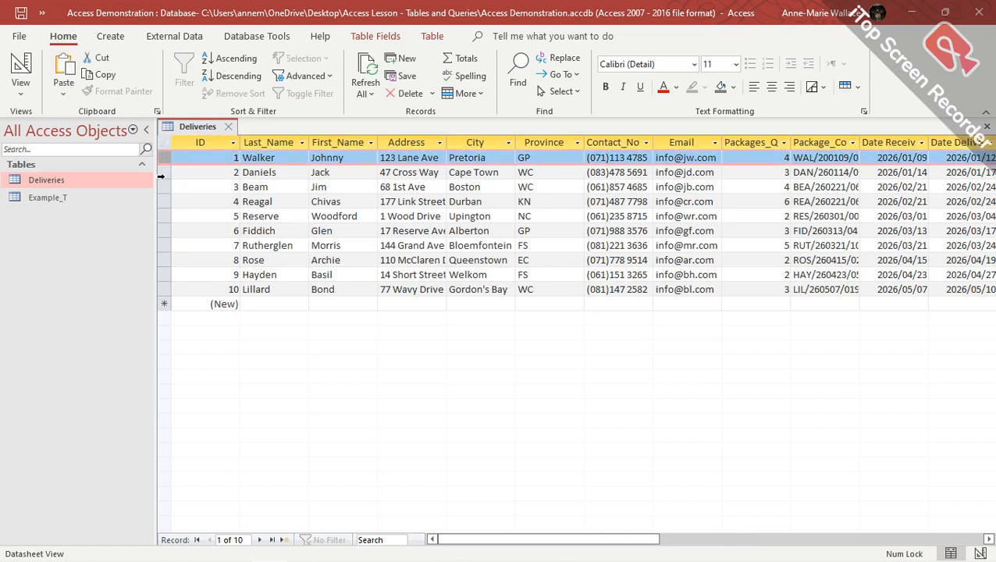
{"action": "left_click", "coordinate": [162, 174]}
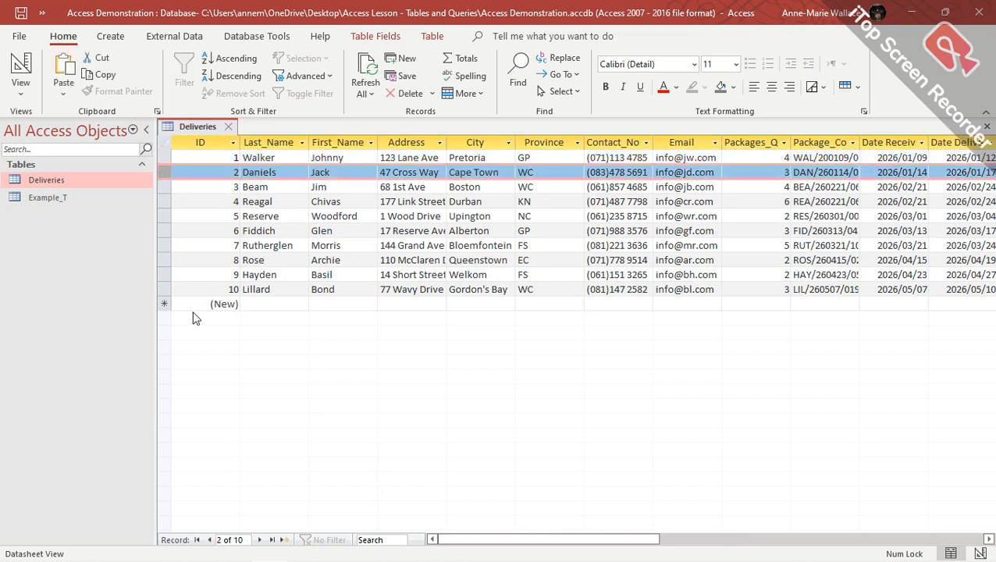
{"action": "key", "text": "alt+Tab"}
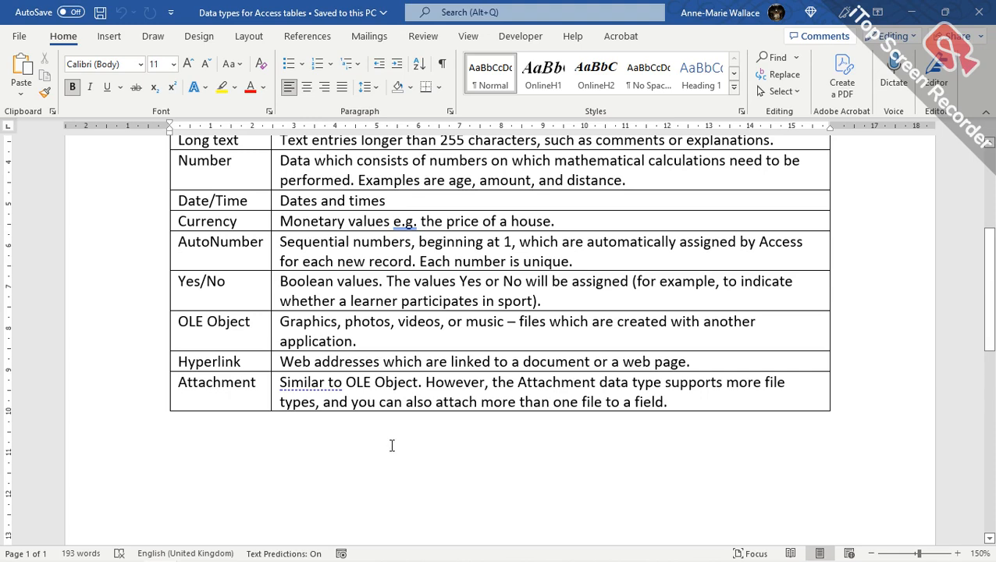
Scroll down the Word data types document toward the input mask characters list.
{"action": "scroll", "coordinate": [306, 423], "scroll_direction": "down", "scroll_amount": 10}
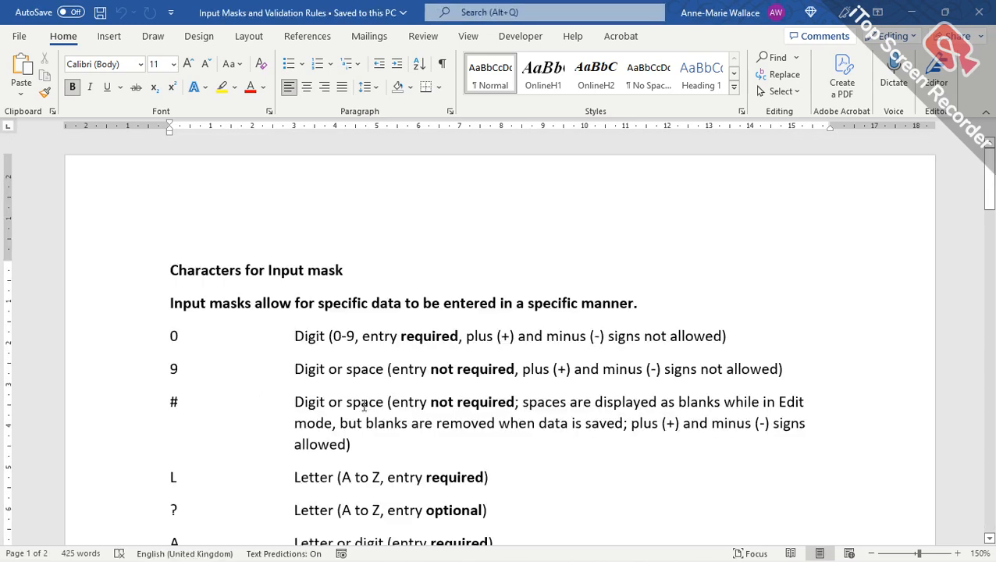
Open Deliveries in Design View to show Contact_No's input mask \(000\)000\ 0000.
{"action": "key", "text": "alt+Tab"}
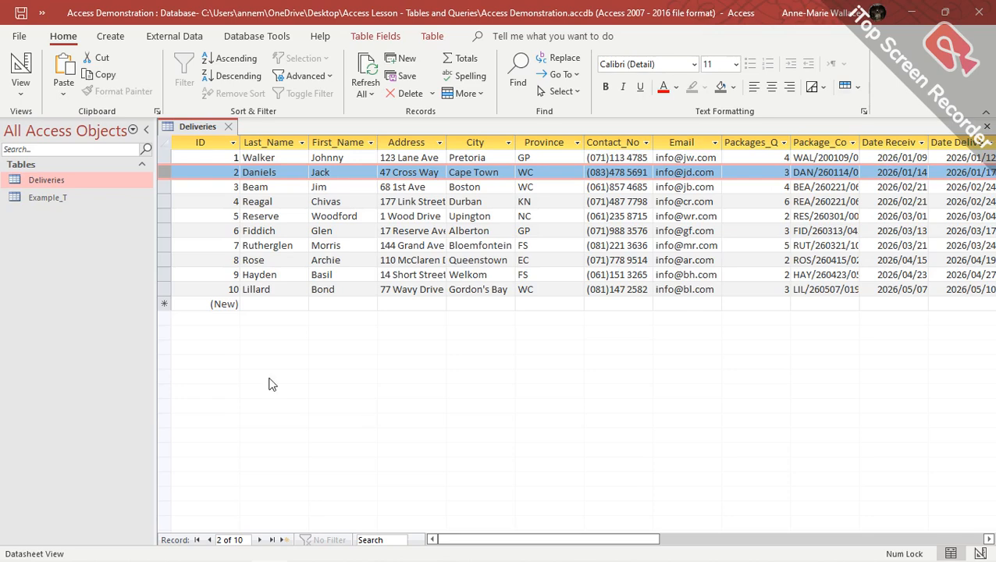
{"action": "left_click", "coordinate": [29, 64]}
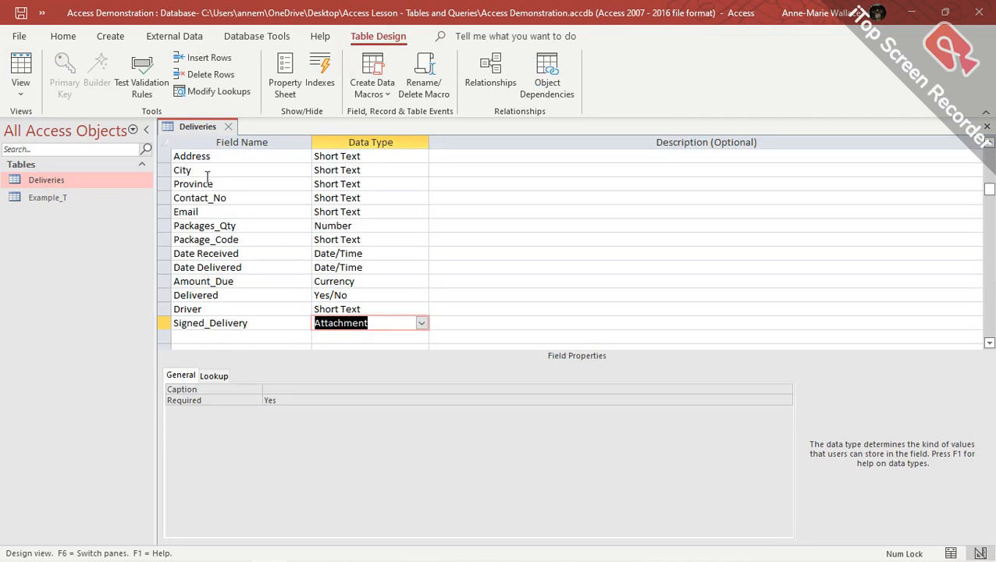
{"action": "left_click", "coordinate": [382, 198]}
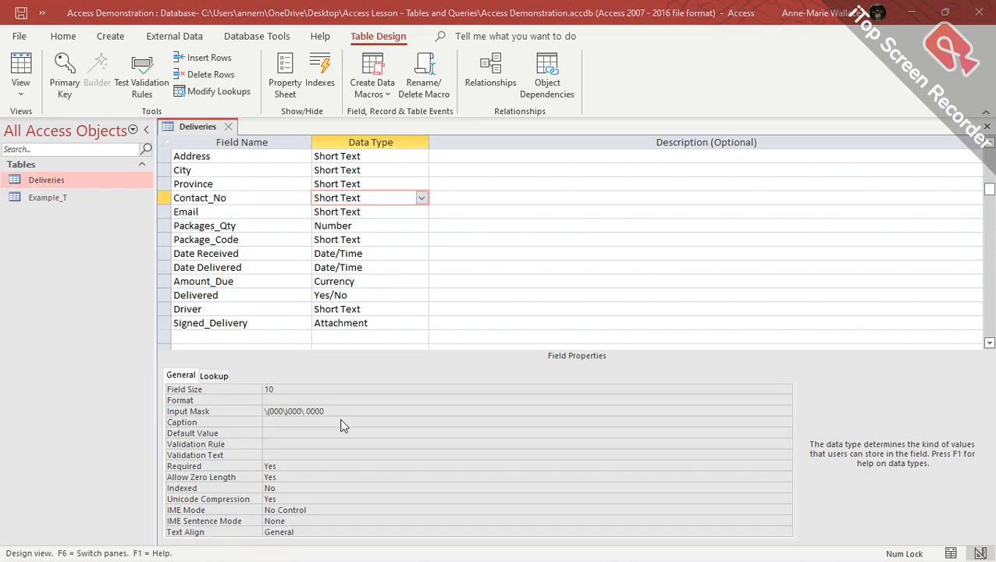
{"action": "key", "text": "alt+Tab"}
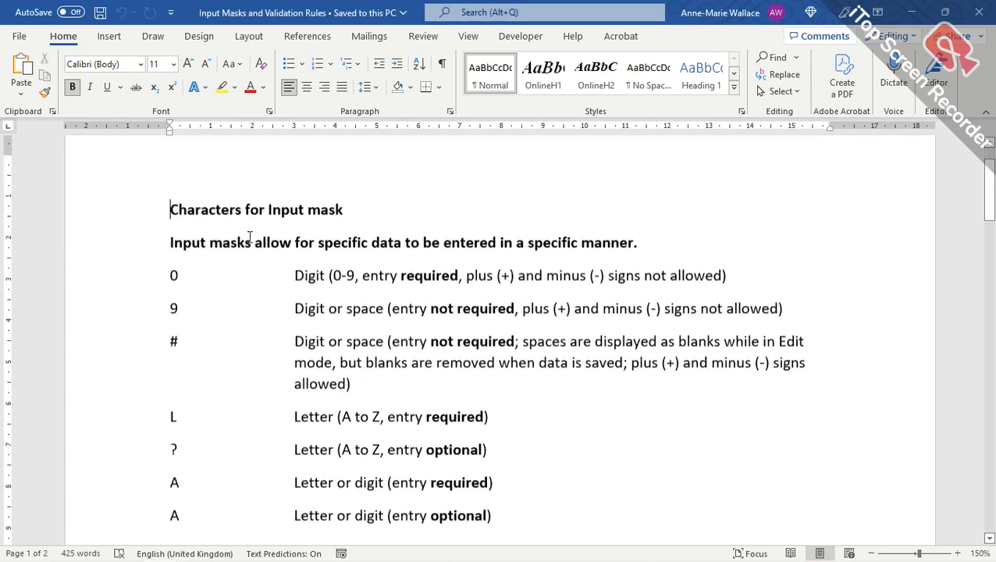
Scroll Word's input mask character table, then return to the Access table design.
{"action": "scroll", "coordinate": [250, 237], "scroll_direction": "down", "scroll_amount": 1}
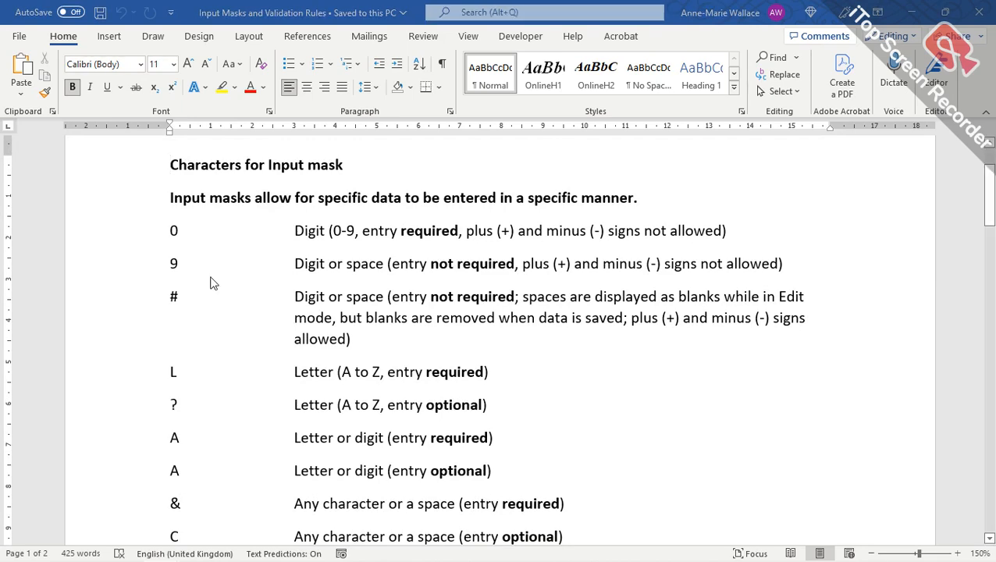
{"action": "key", "text": "alt+Tab"}
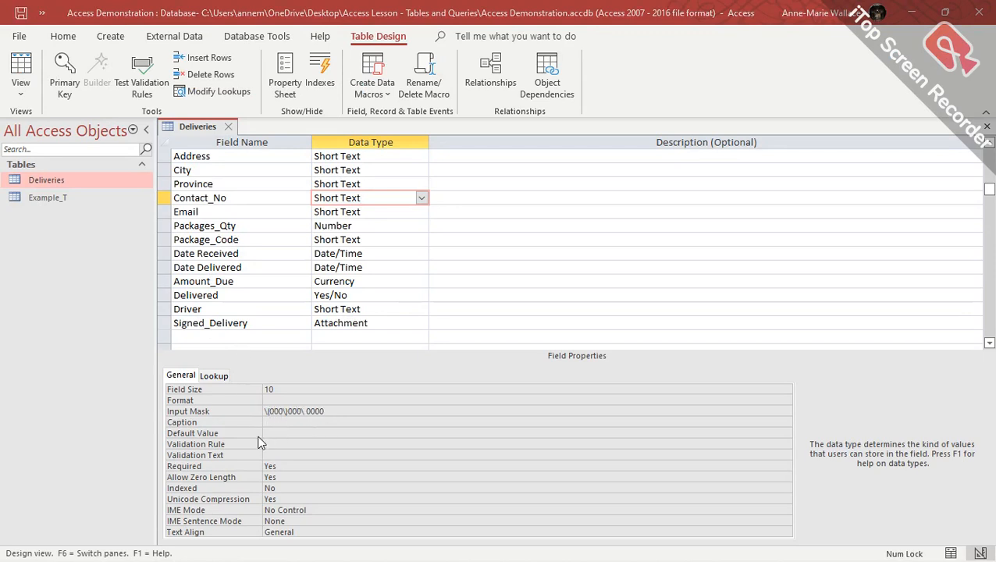
{"action": "key", "text": "alt+Tab"}
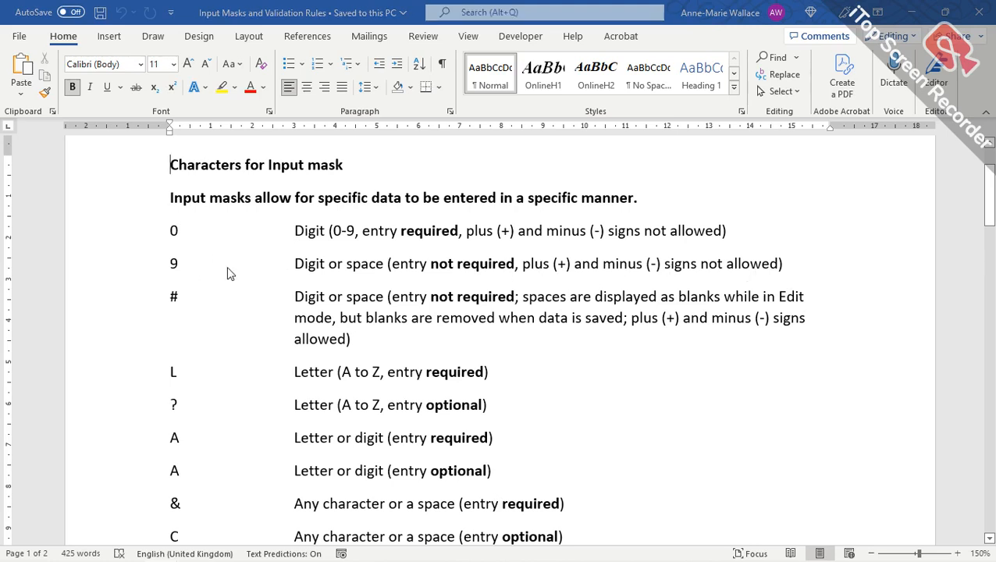
{"action": "key", "text": "alt+Tab"}
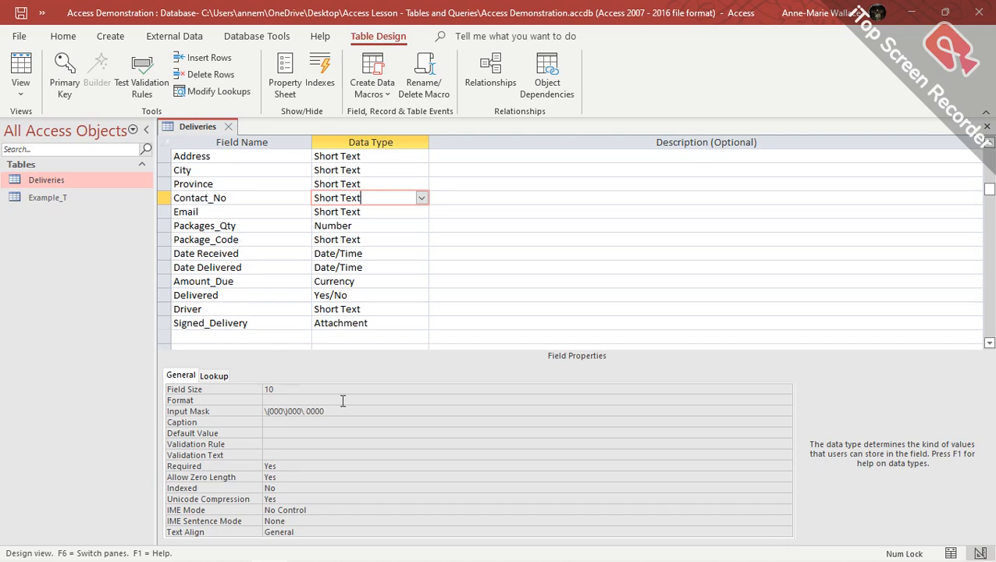
In Word, go through the A and C any-character codes in the input mask list.
{"action": "key", "text": "alt+Tab"}
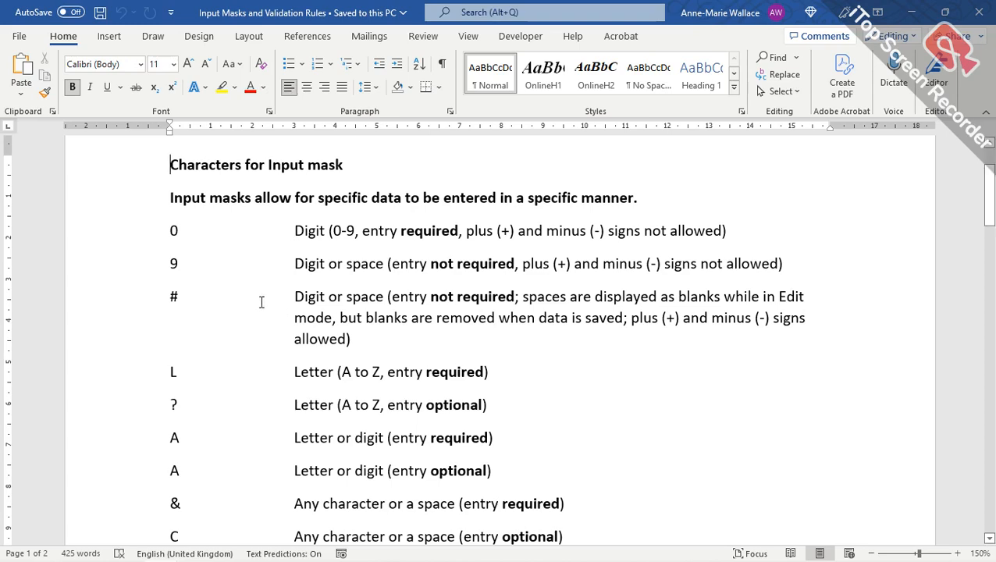
{"action": "scroll", "coordinate": [262, 302], "scroll_direction": "down", "scroll_amount": 3}
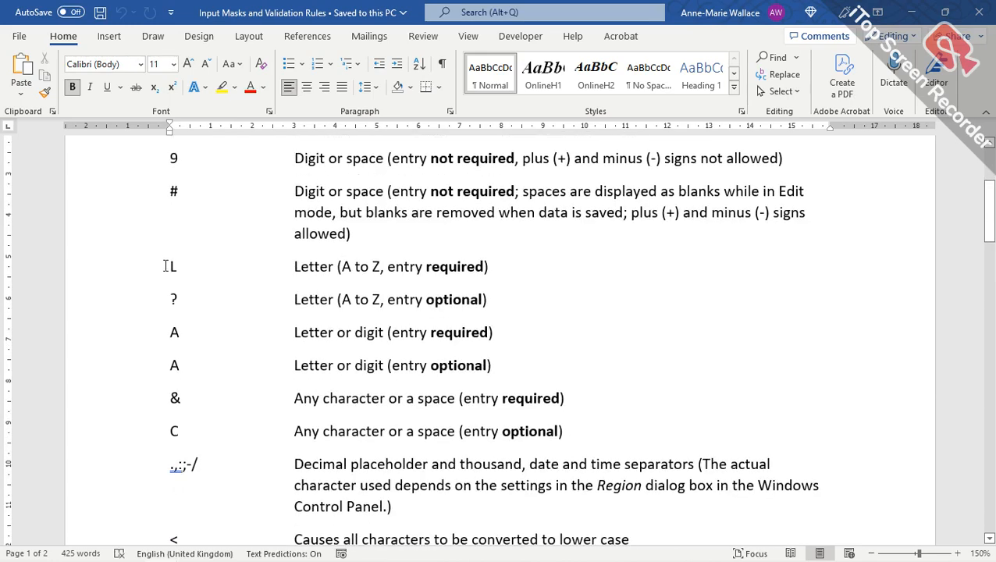
{"action": "scroll", "coordinate": [165, 267], "scroll_direction": "up", "scroll_amount": 2}
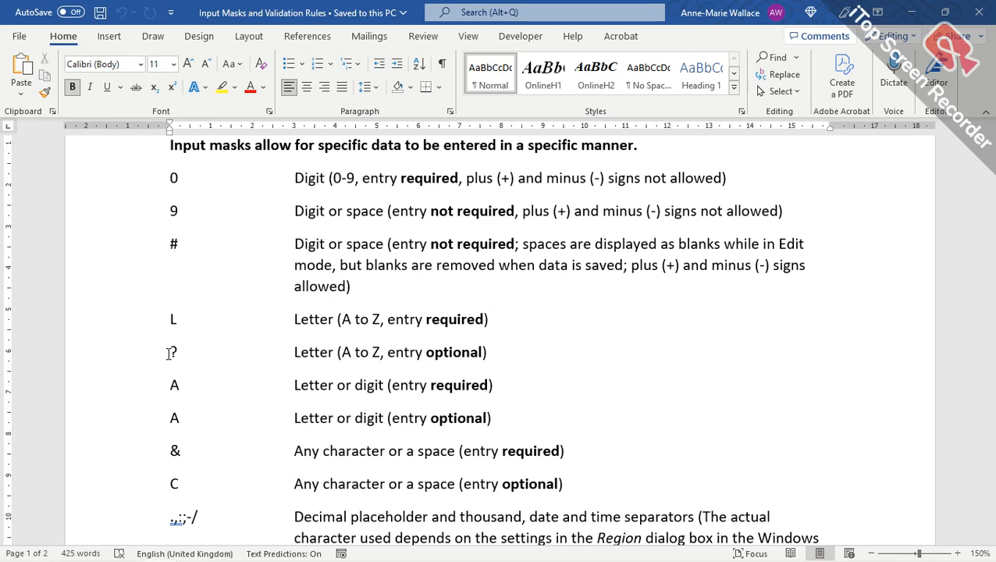
{"action": "scroll", "coordinate": [170, 353], "scroll_direction": "down", "scroll_amount": 1}
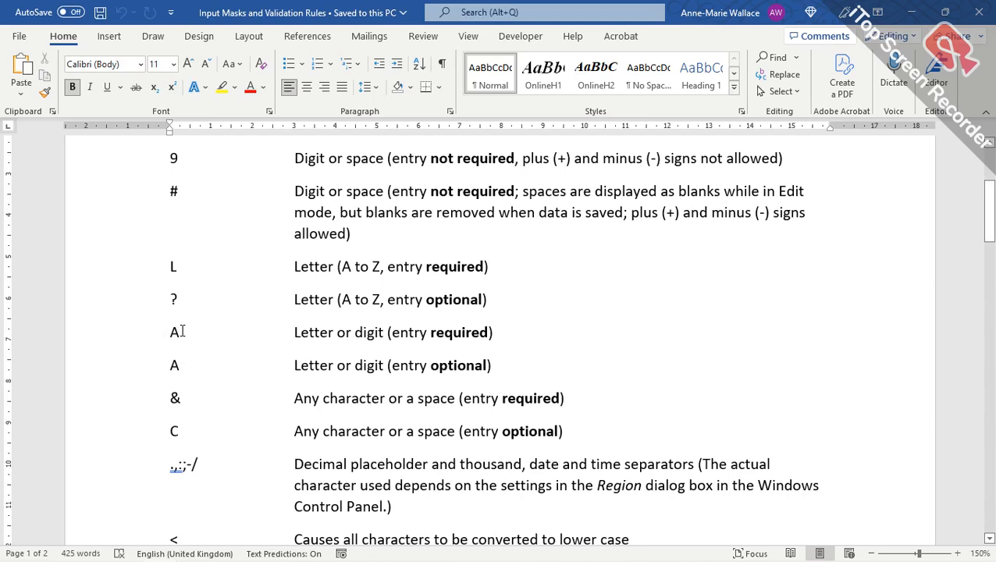
{"action": "left_click", "coordinate": [177, 365]}
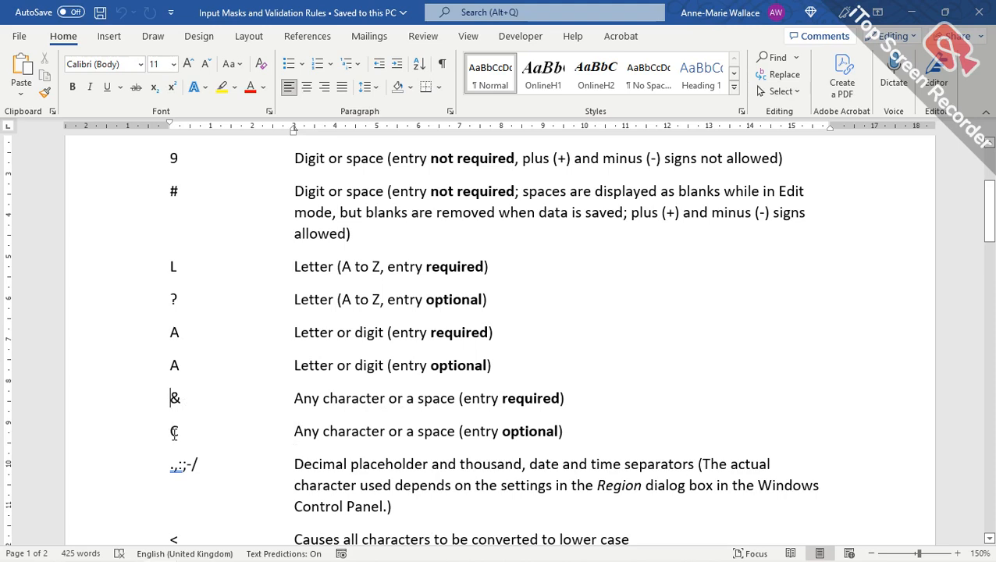
{"action": "left_click", "coordinate": [173, 435]}
Scroll Word down to the double-quote literal code and the Input mask examples table.
{"action": "scroll", "coordinate": [176, 332], "scroll_direction": "down", "scroll_amount": 5}
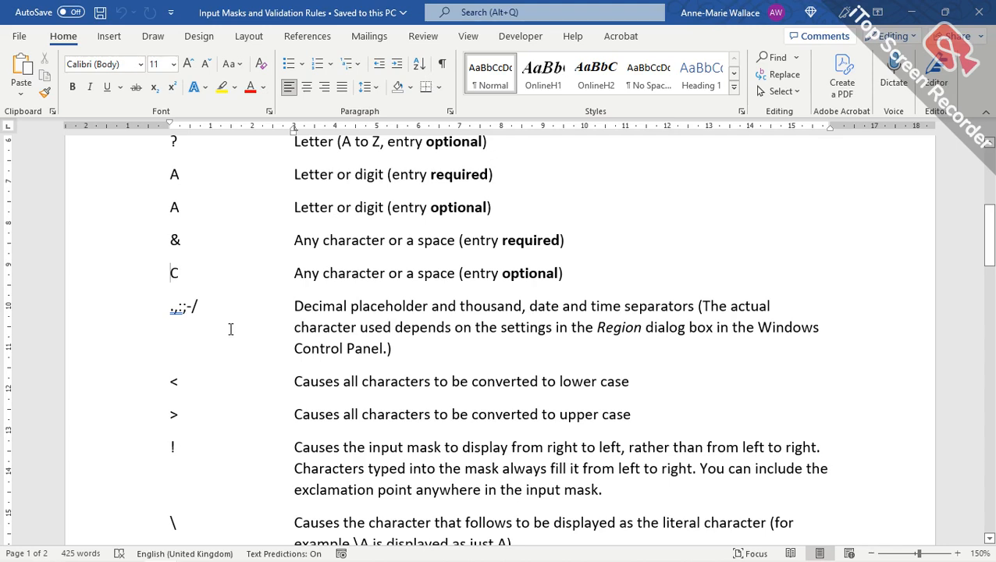
{"action": "scroll", "coordinate": [249, 290], "scroll_direction": "down", "scroll_amount": 2}
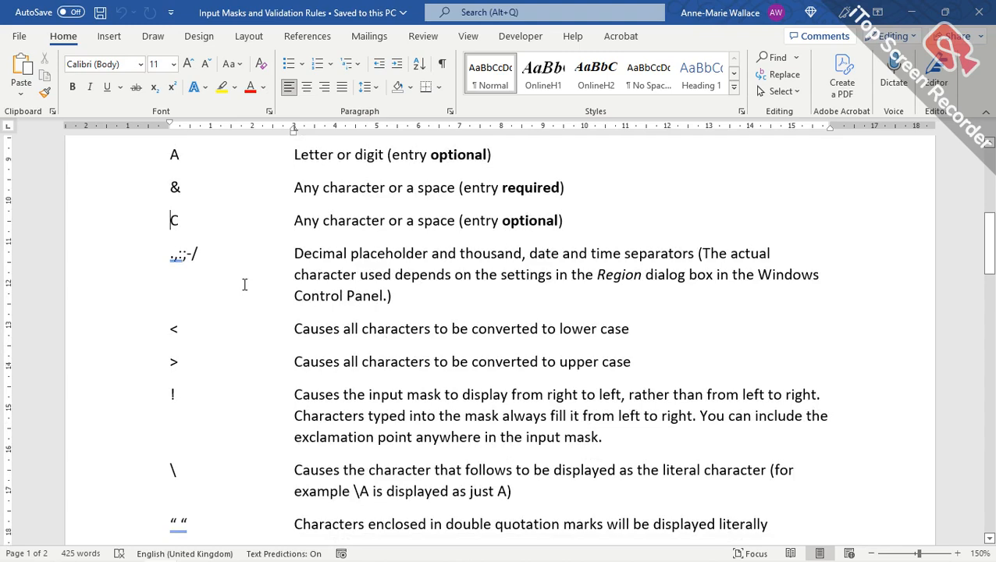
{"action": "scroll", "coordinate": [244, 285], "scroll_direction": "down", "scroll_amount": 1}
{"action": "scroll", "coordinate": [243, 336], "scroll_direction": "up", "scroll_amount": 1}
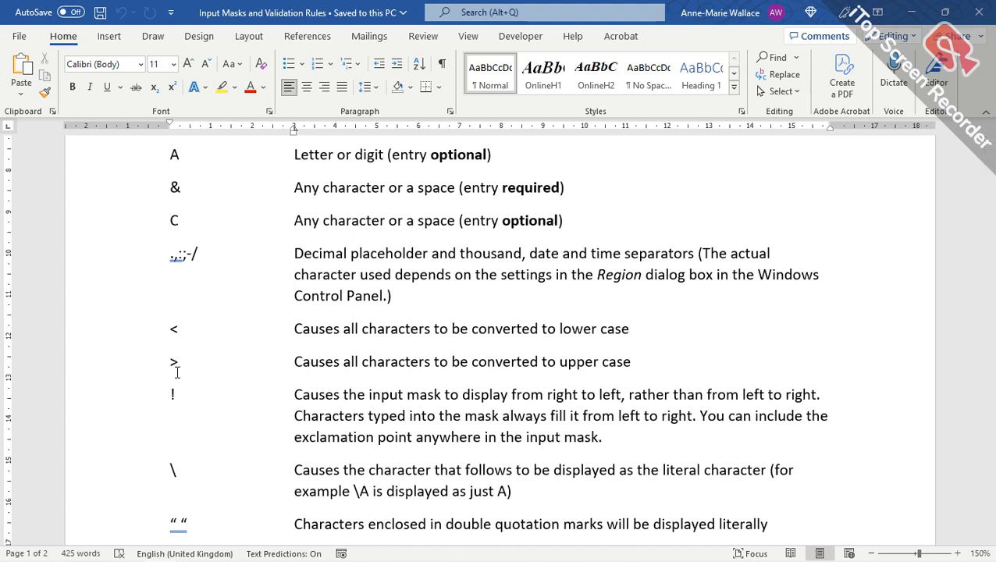
{"action": "scroll", "coordinate": [153, 399], "scroll_direction": "down", "scroll_amount": 1}
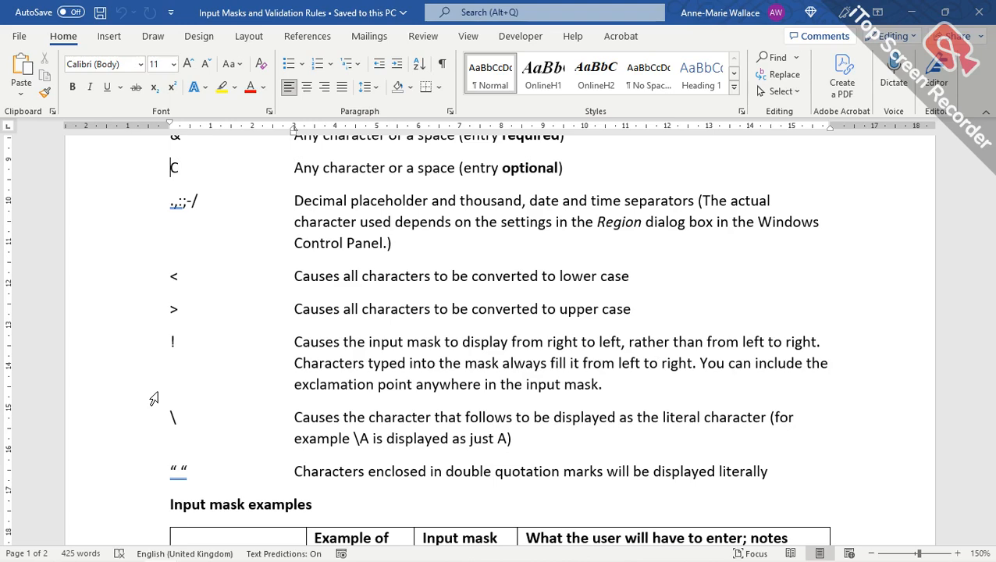
{"action": "scroll", "coordinate": [152, 400], "scroll_direction": "up", "scroll_amount": 3}
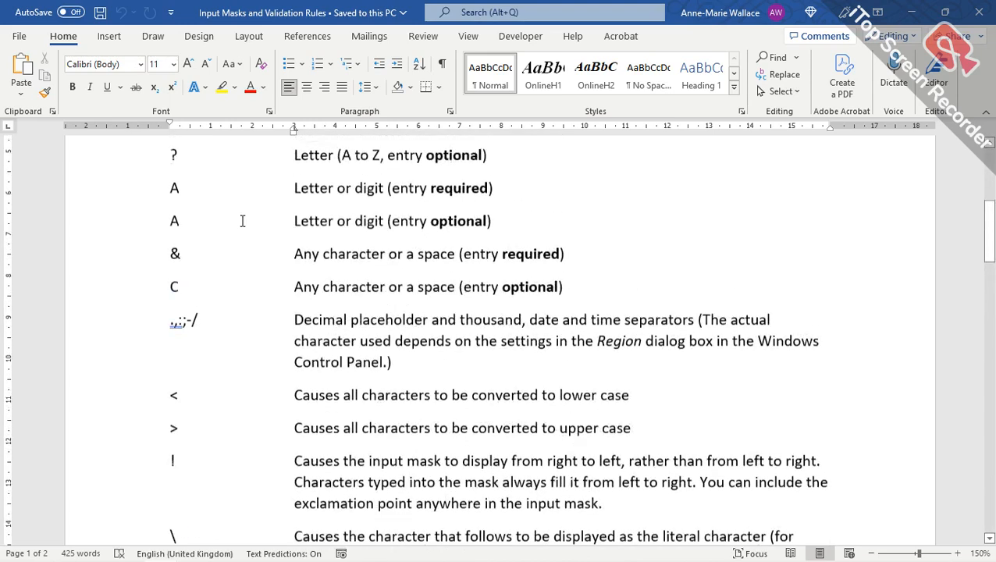
{"action": "scroll", "coordinate": [242, 221], "scroll_direction": "down", "scroll_amount": 1}
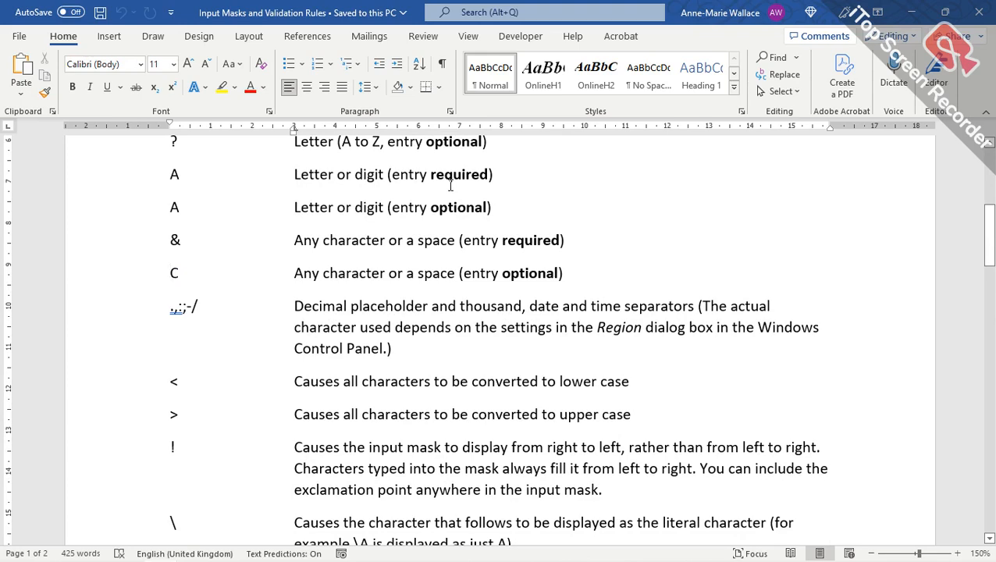
{"action": "scroll", "coordinate": [255, 301], "scroll_direction": "down", "scroll_amount": 4}
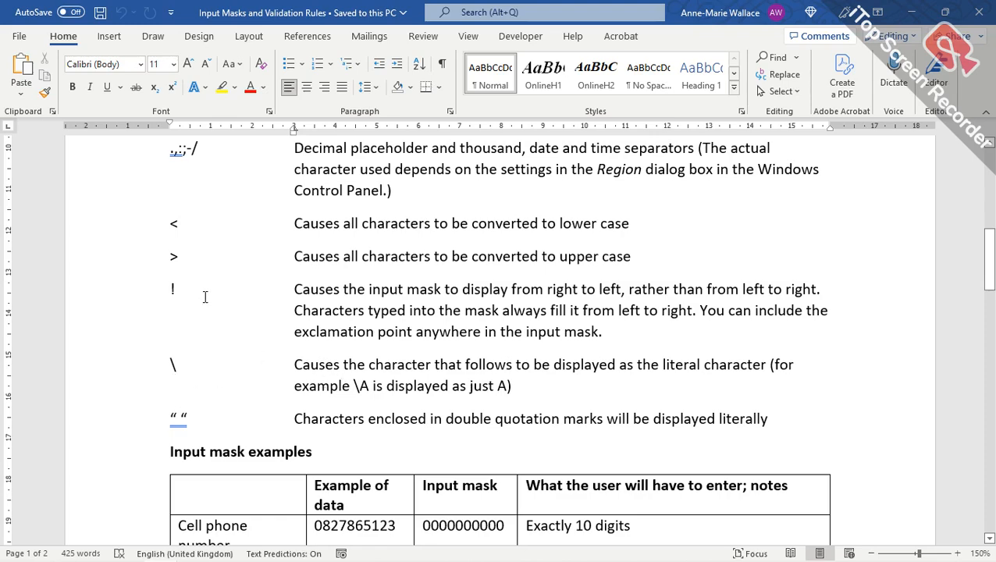
{"action": "scroll", "coordinate": [205, 297], "scroll_direction": "down", "scroll_amount": 1}
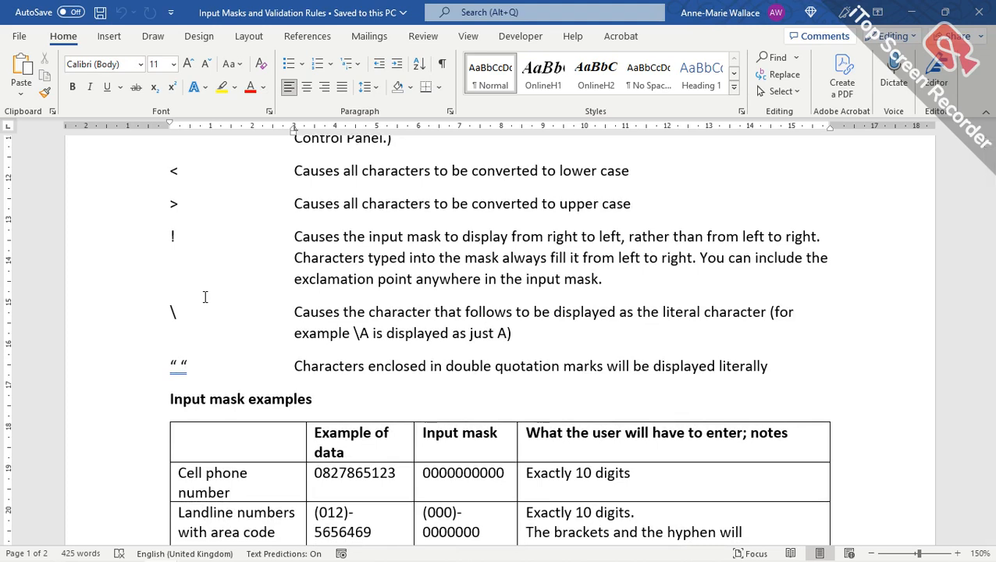
{"action": "scroll", "coordinate": [205, 297], "scroll_direction": "down", "scroll_amount": 4}
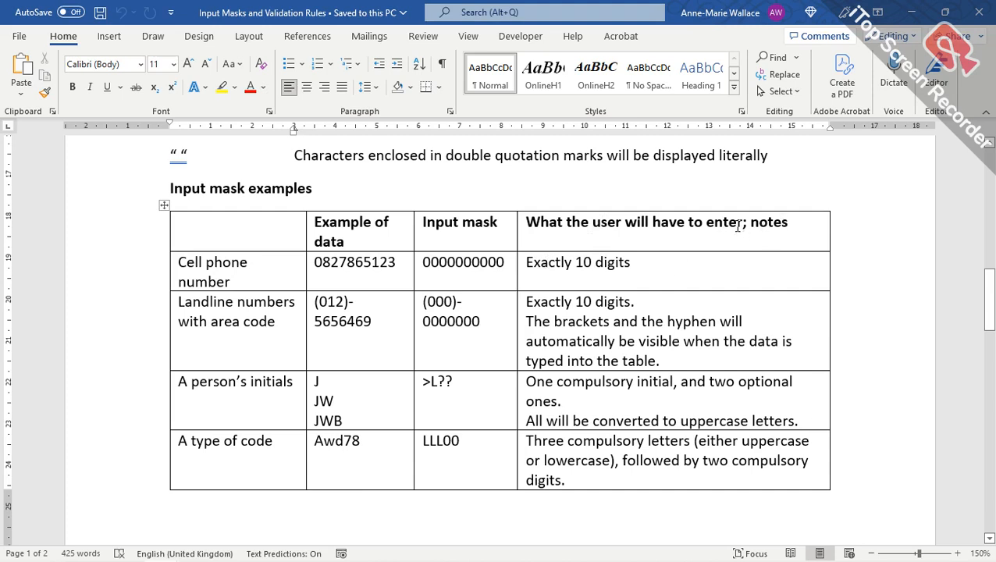
Give Contact_No the description 'Must be 10 digits long' in the Deliveries design.
{"action": "key", "text": "alt+Tab"}
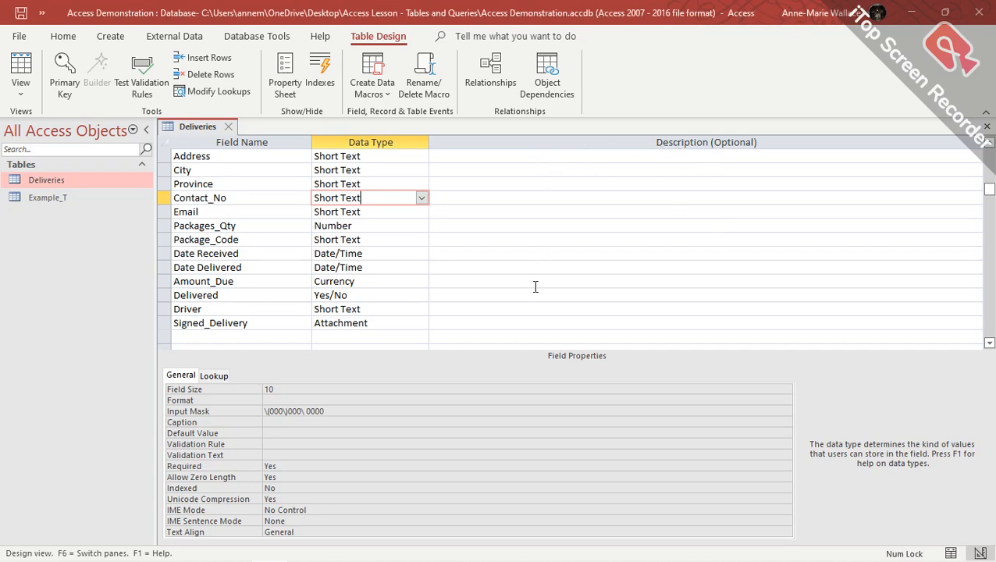
{"action": "left_click", "coordinate": [487, 199]}
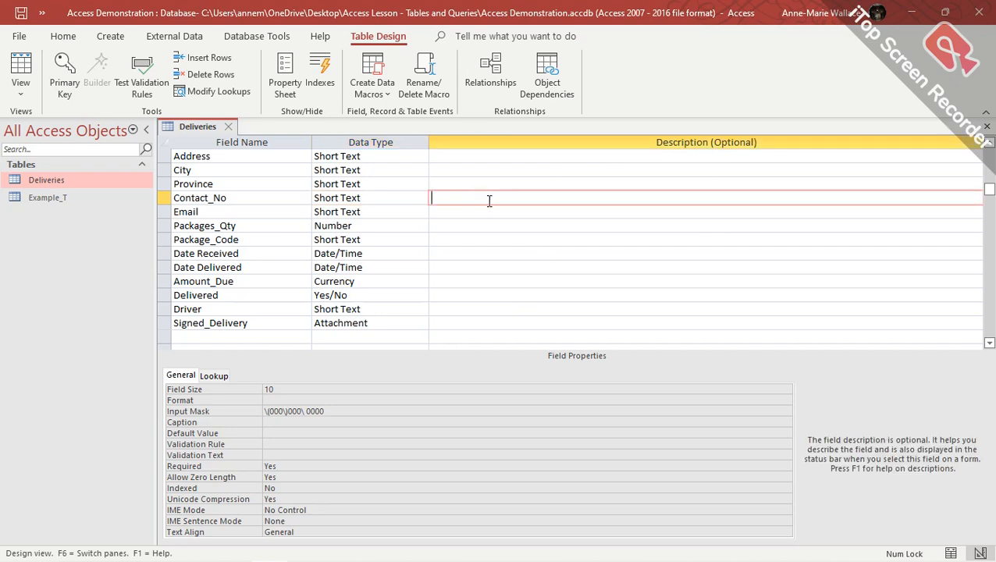
{"action": "type", "text": "Must be 10 digits long"}
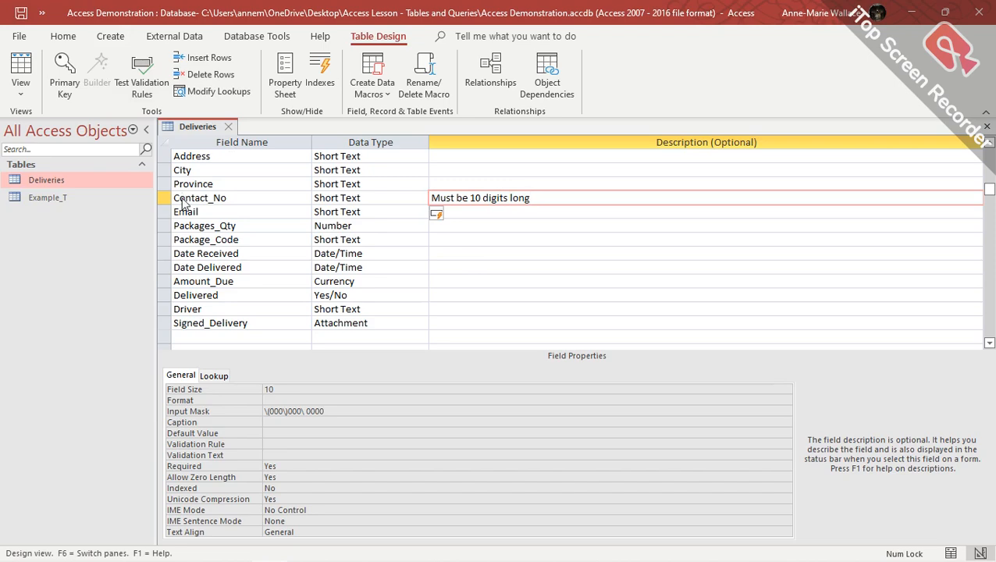
{"action": "key", "text": "alt+Tab"}
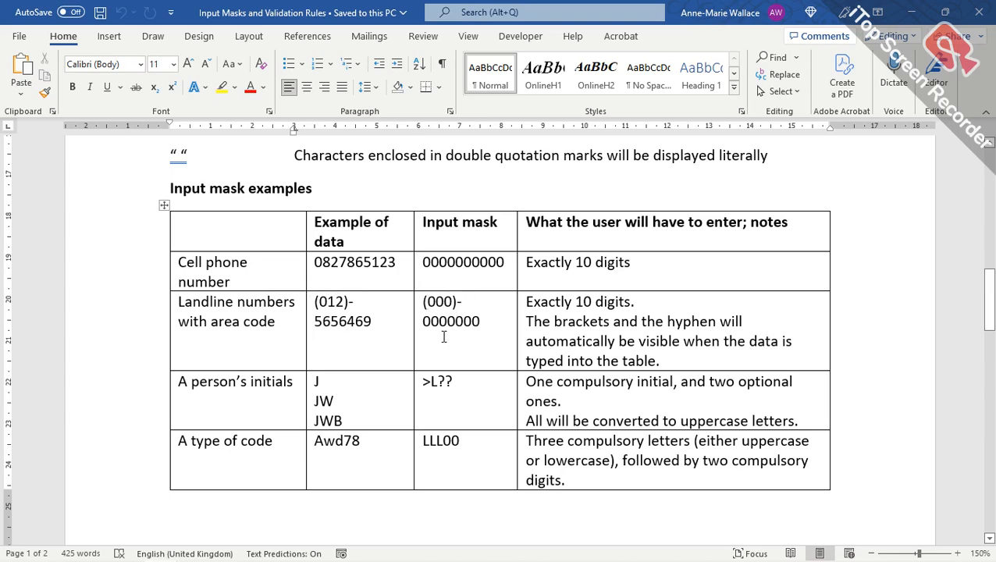
{"action": "key", "text": "alt+Tab"}
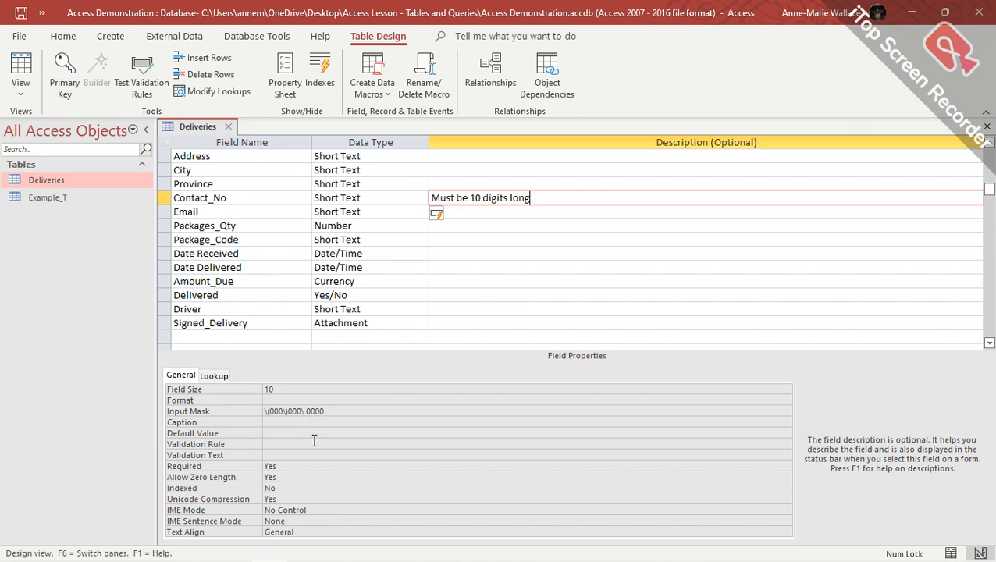
{"action": "key", "text": "alt+Tab"}
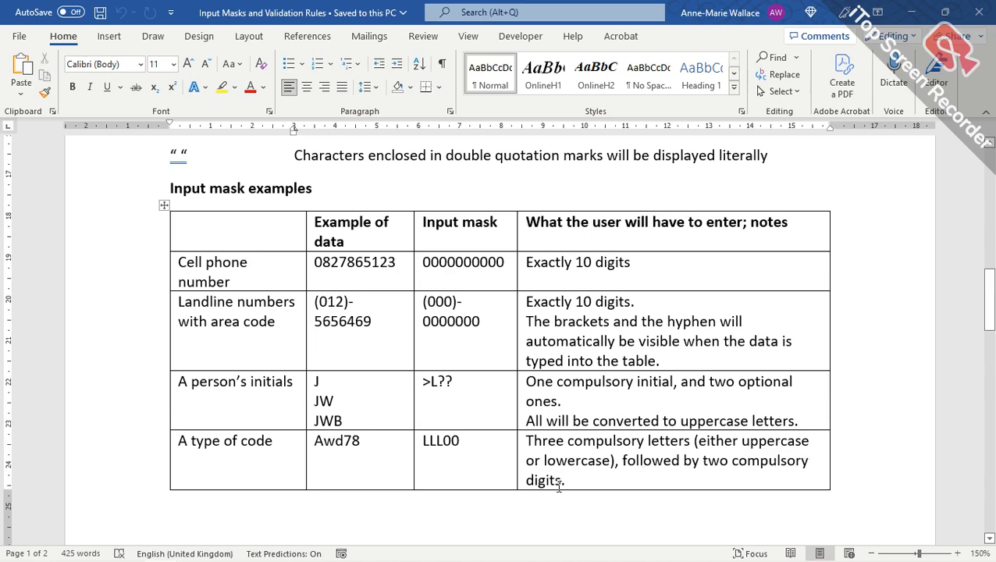
Scroll Word past the page break to the 00>LLL example and Validation rule heading.
{"action": "scroll", "coordinate": [361, 362], "scroll_direction": "down", "scroll_amount": 1}
{"action": "scroll", "coordinate": [362, 361], "scroll_direction": "down", "scroll_amount": 10}
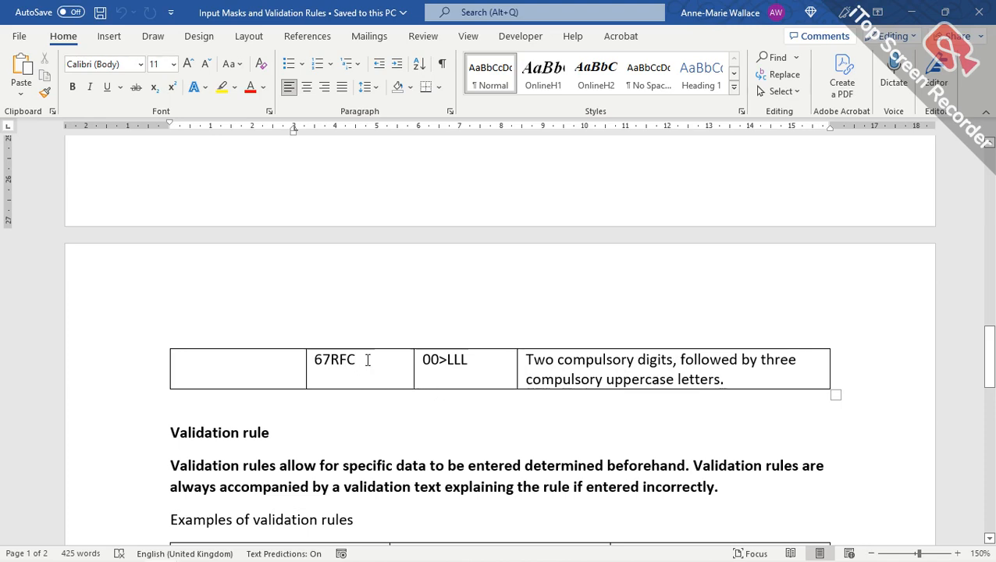
Inspect City, Province, Contact_No, Email, Packages_Qty and Package_Code properties, including mask >LLL/000000/000.
{"action": "key", "text": "alt+Tab"}
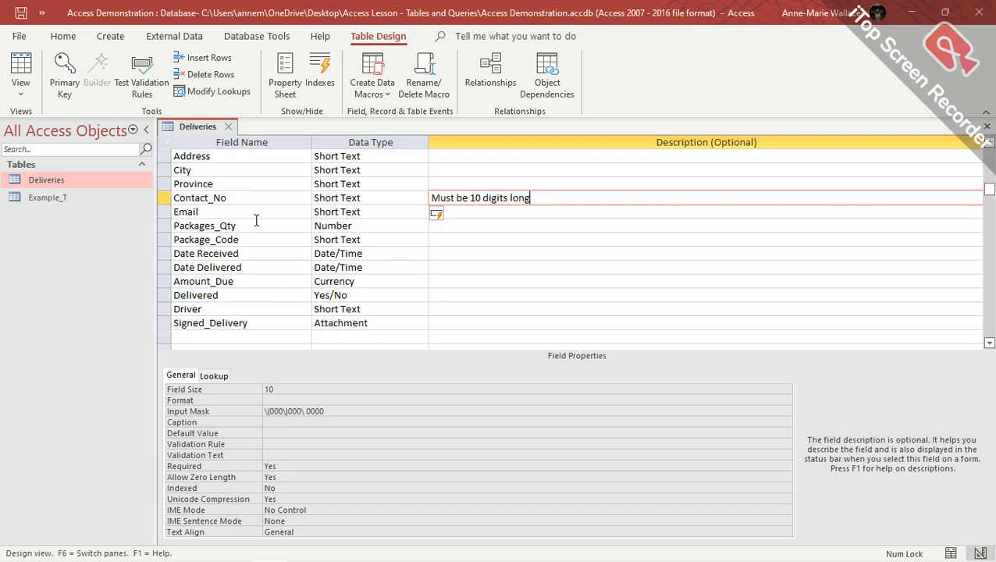
{"action": "left_click", "coordinate": [383, 172]}
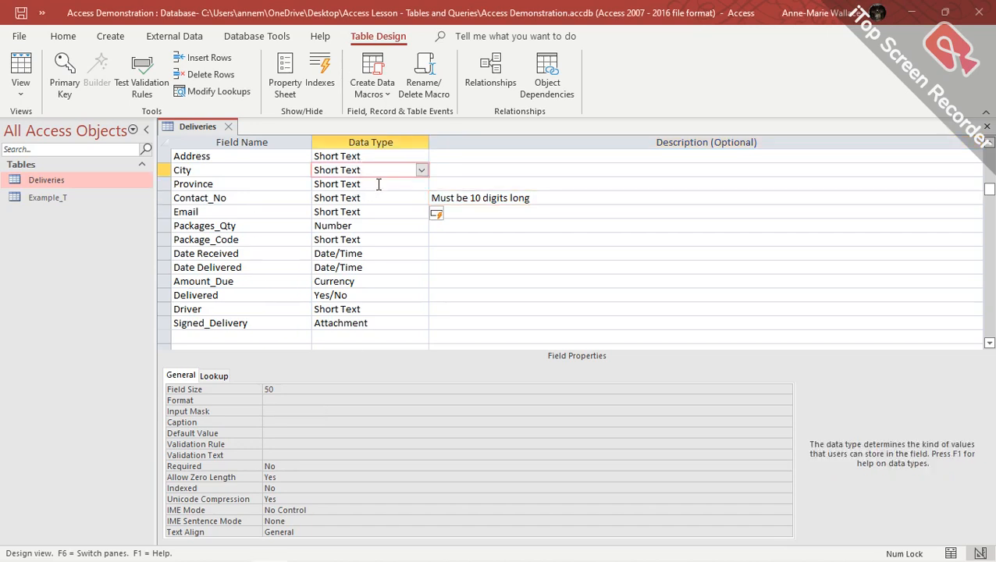
{"action": "left_click", "coordinate": [381, 184]}
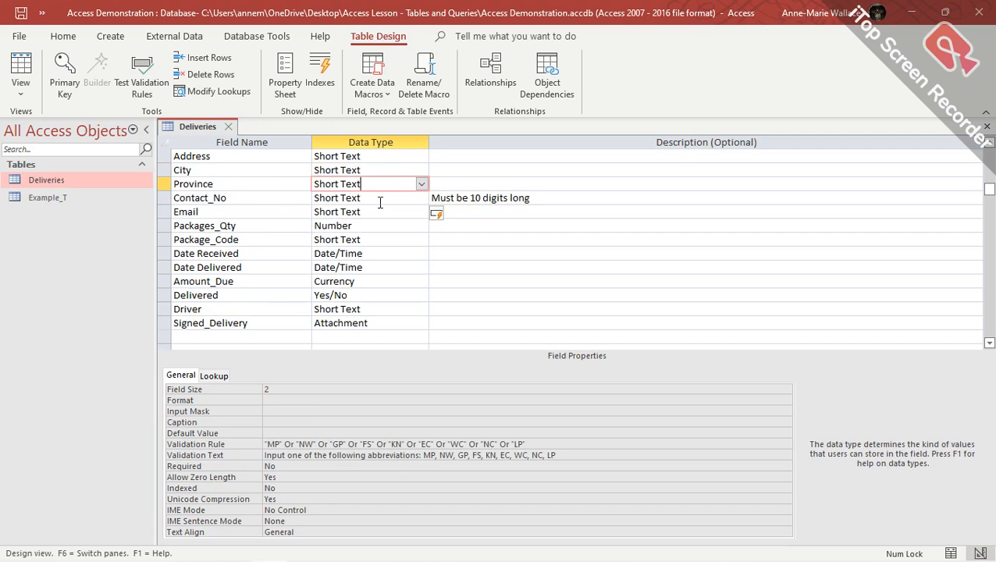
{"action": "left_click", "coordinate": [381, 200]}
{"action": "left_click", "coordinate": [380, 216]}
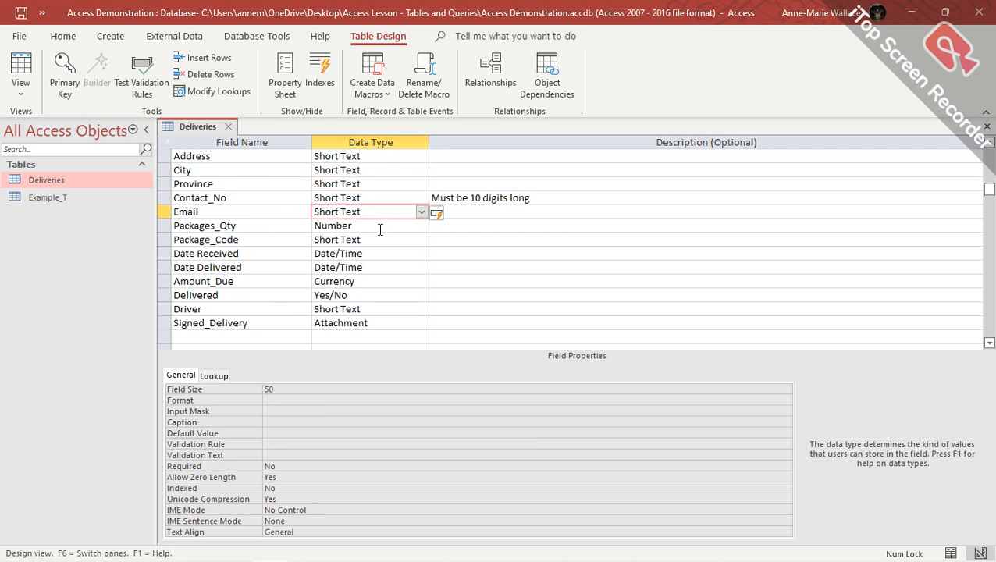
{"action": "left_click", "coordinate": [381, 228]}
{"action": "left_click", "coordinate": [384, 242]}
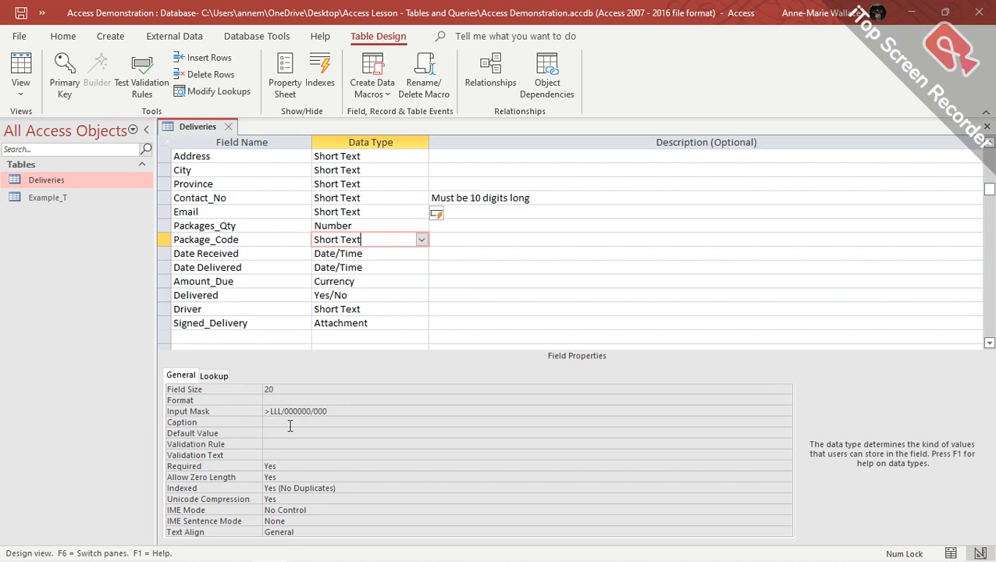
{"action": "key", "text": "alt+Tab"}
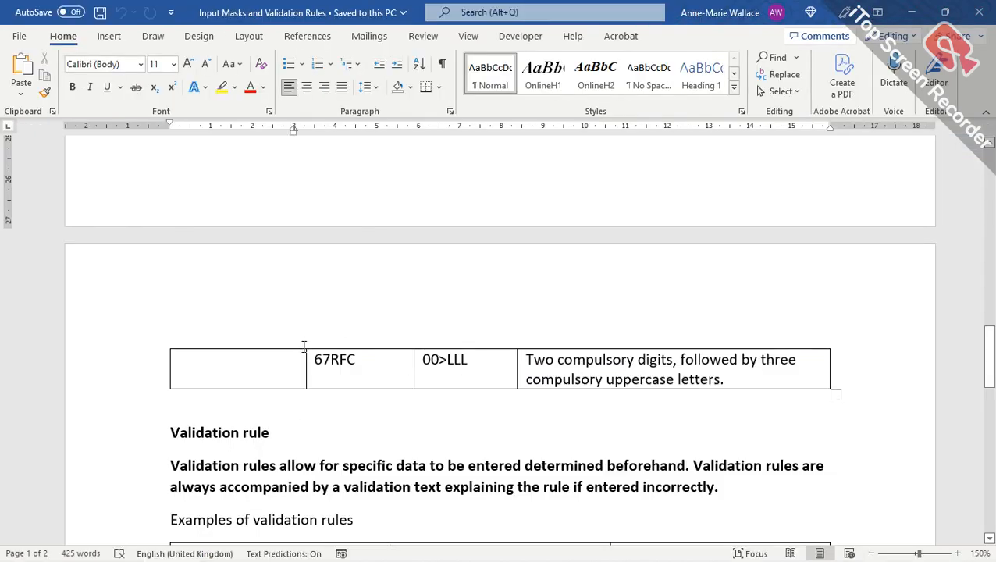
{"action": "key", "text": "alt+Tab"}
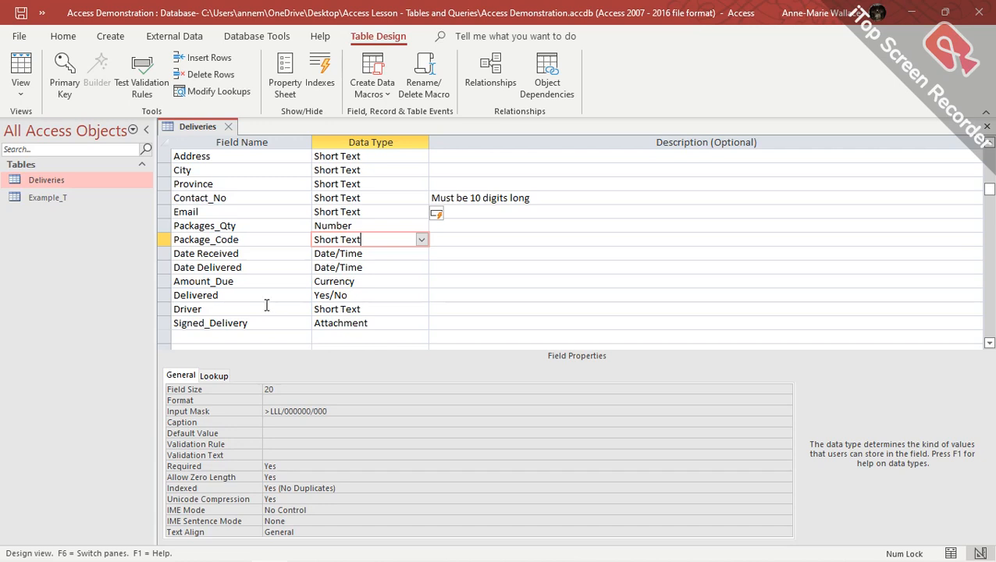
{"action": "left_click", "coordinate": [381, 205]}
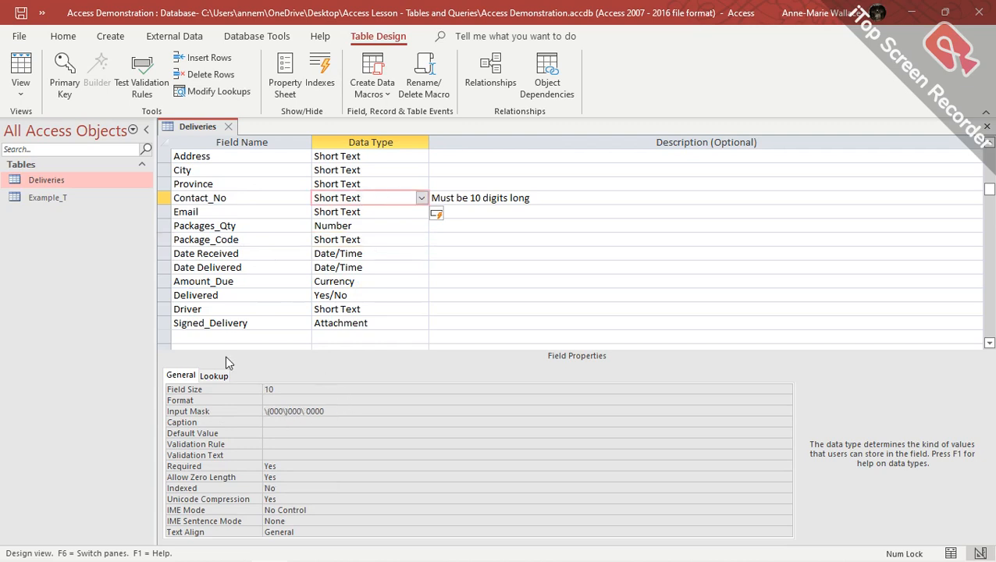
Switch Deliveries to Datasheet View and widen the Package_Code column to show full codes.
{"action": "left_click", "coordinate": [22, 94]}
{"action": "left_click", "coordinate": [61, 129]}
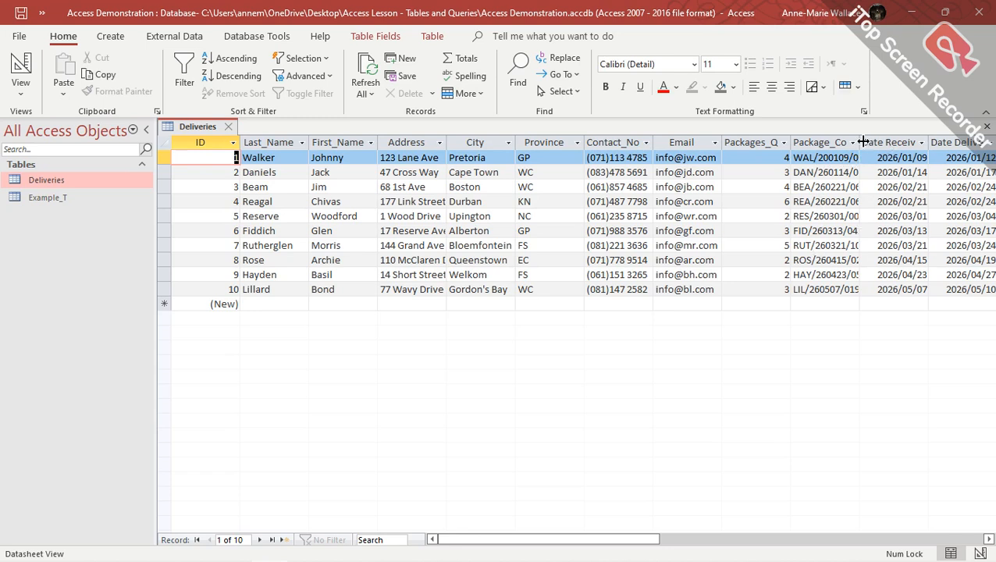
{"action": "left_click_drag", "start_coordinate": [859, 142], "coordinate": [875, 142]}
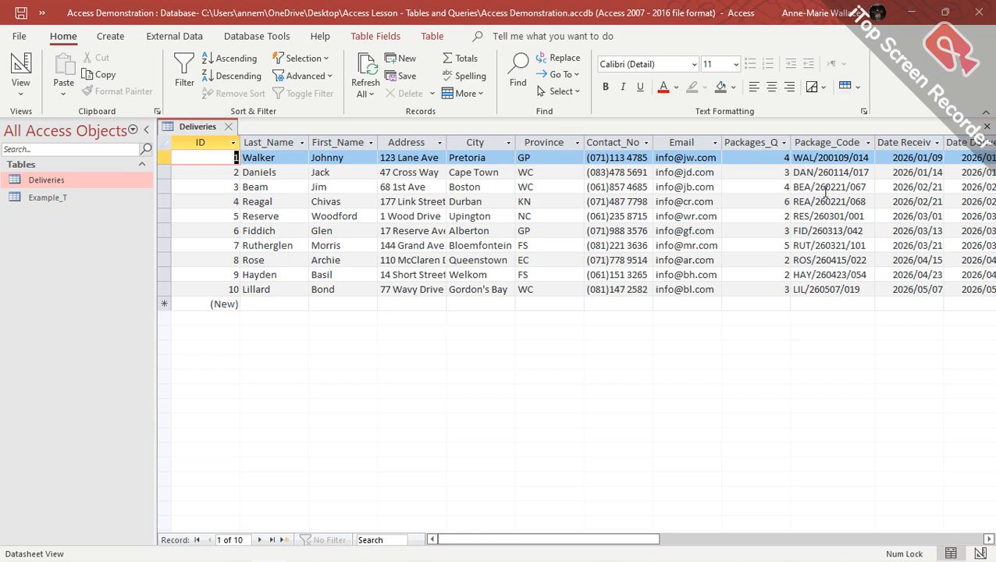
Back in Design View, check Package_Code, Address, City and Province, including Province's validation rule.
{"action": "left_click", "coordinate": [20, 68]}
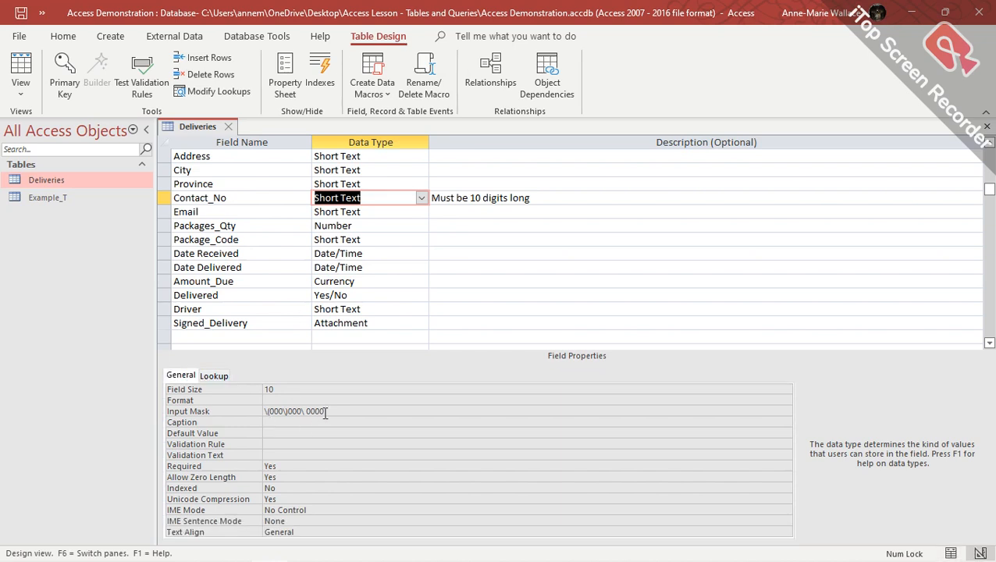
{"action": "left_click", "coordinate": [385, 243]}
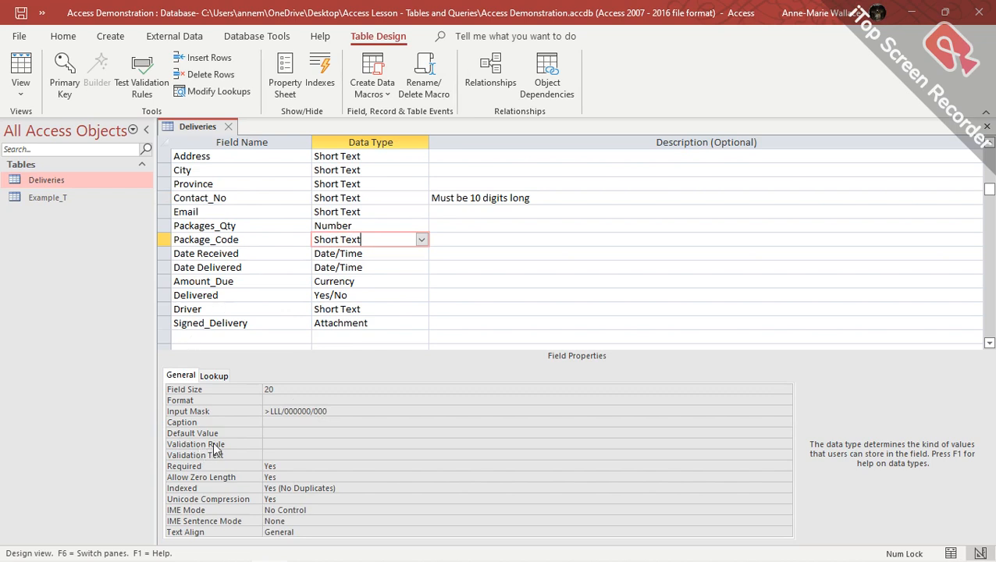
{"action": "left_click", "coordinate": [367, 157]}
{"action": "left_click", "coordinate": [372, 169]}
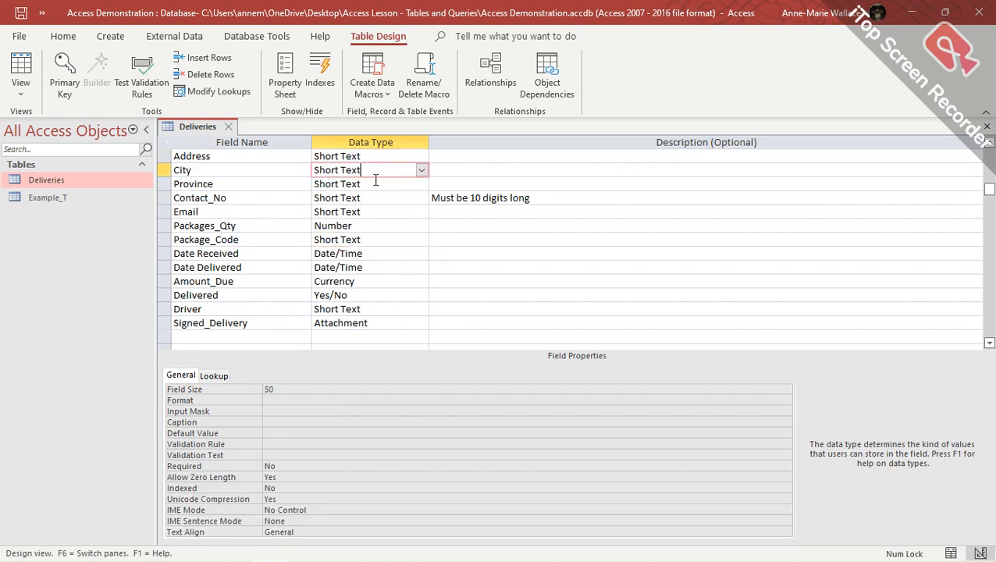
{"action": "left_click", "coordinate": [376, 184]}
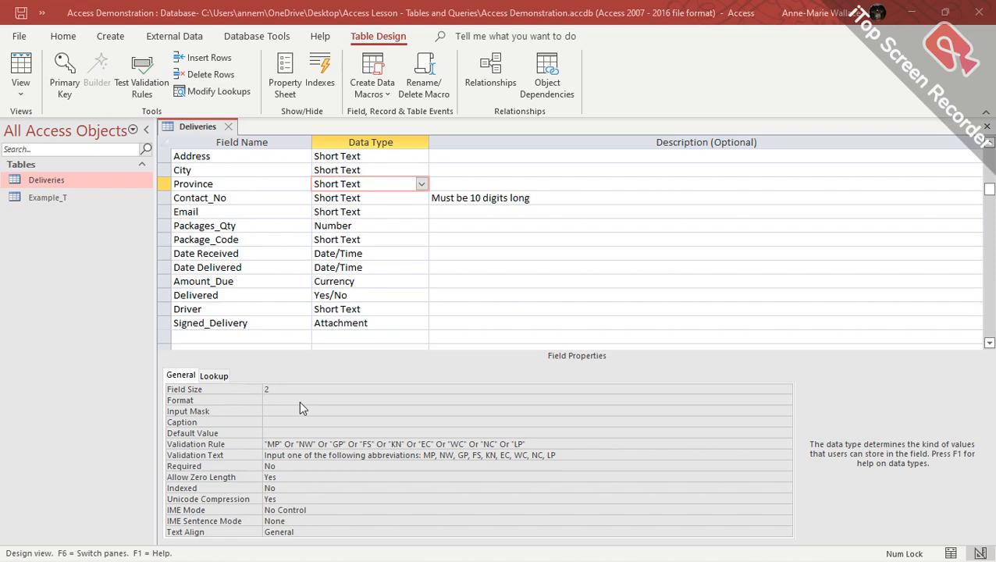
Scroll the Word validation notes to the Grade, Shifts, ShiftAmount and StartDate examples table.
{"action": "key", "text": "alt+Tab"}
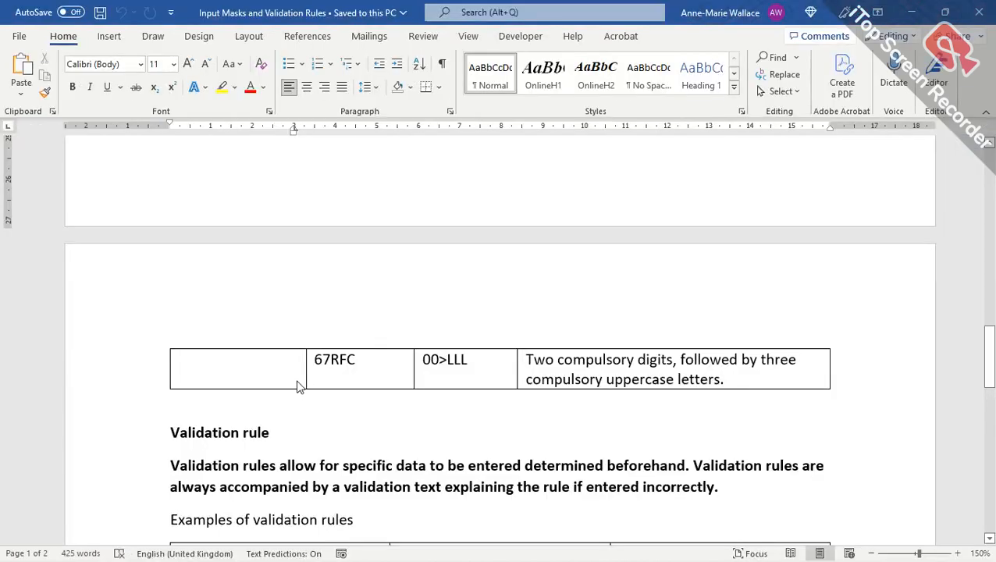
{"action": "scroll", "coordinate": [152, 288], "scroll_direction": "down", "scroll_amount": 3}
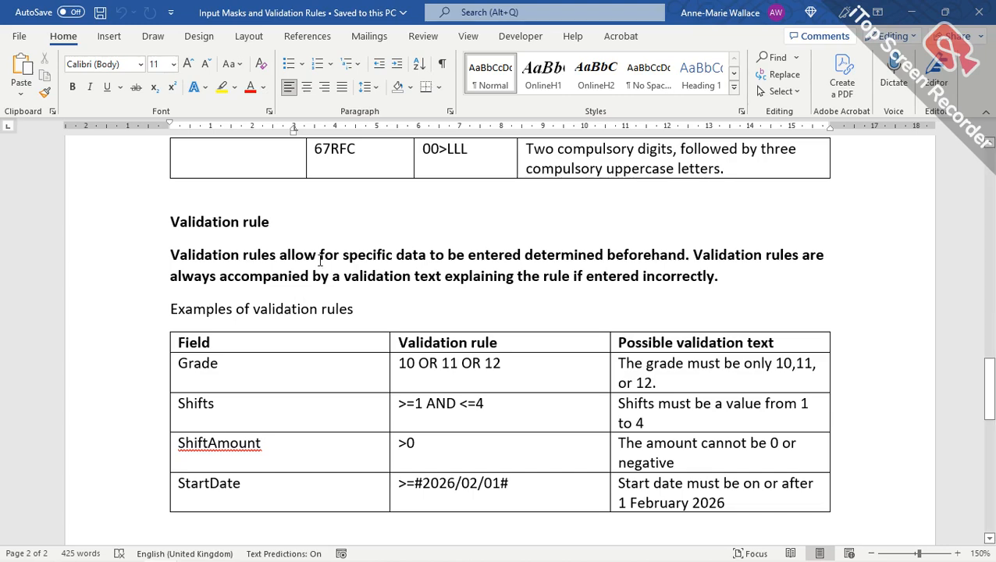
{"action": "scroll", "coordinate": [316, 262], "scroll_direction": "down", "scroll_amount": 3}
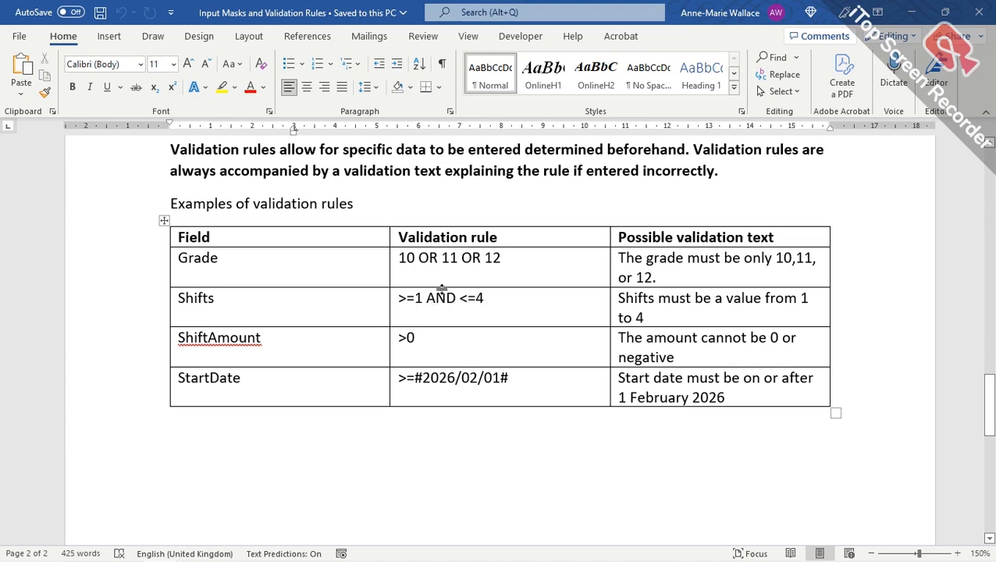
{"action": "left_click", "coordinate": [456, 297]}
{"action": "scroll", "coordinate": [352, 278], "scroll_direction": "down", "scroll_amount": 3}
{"action": "scroll", "coordinate": [351, 275], "scroll_direction": "up", "scroll_amount": 2}
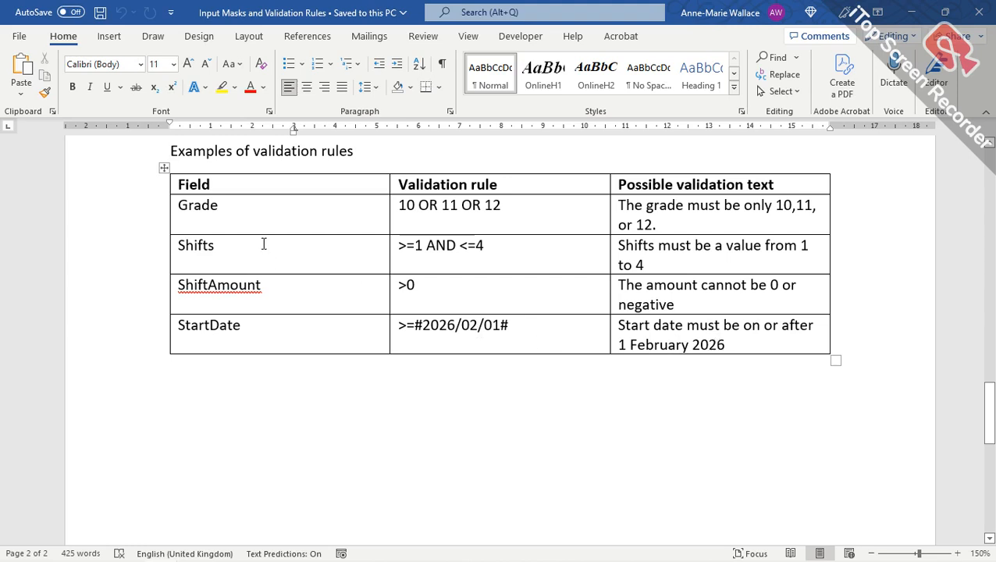
{"action": "scroll", "coordinate": [264, 243], "scroll_direction": "down", "scroll_amount": 5}
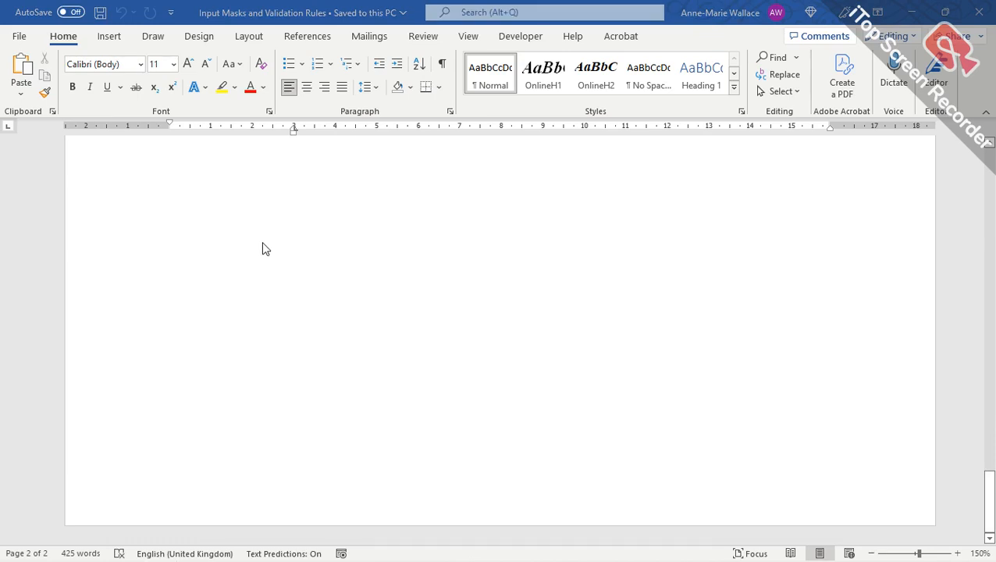
Go back to the Access Deliveries table design with Province's abbreviation validation rule.
{"action": "key", "text": "alt+Tab"}
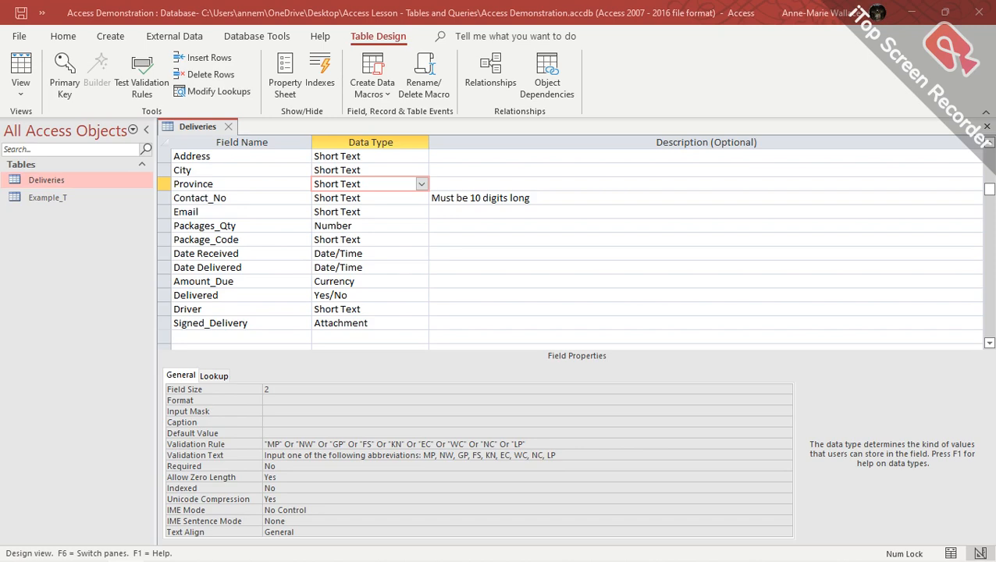
Show the Provinces document listing nine provinces with abbreviations like MP, NW and GP.
{"action": "key", "text": "alt+Tab"}
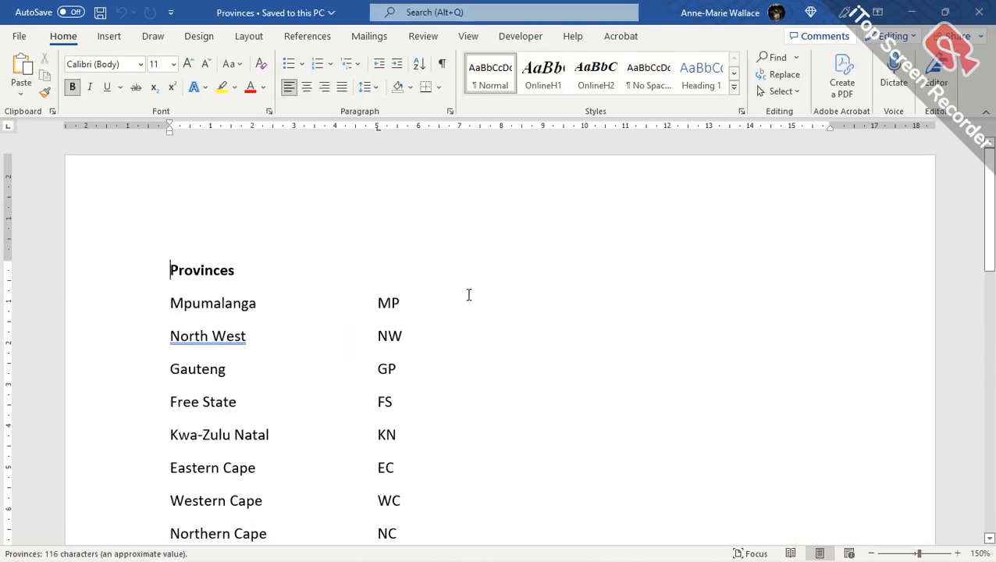
{"action": "scroll", "coordinate": [468, 294], "scroll_direction": "down", "scroll_amount": 1}
{"action": "scroll", "coordinate": [469, 295], "scroll_direction": "down", "scroll_amount": 1}
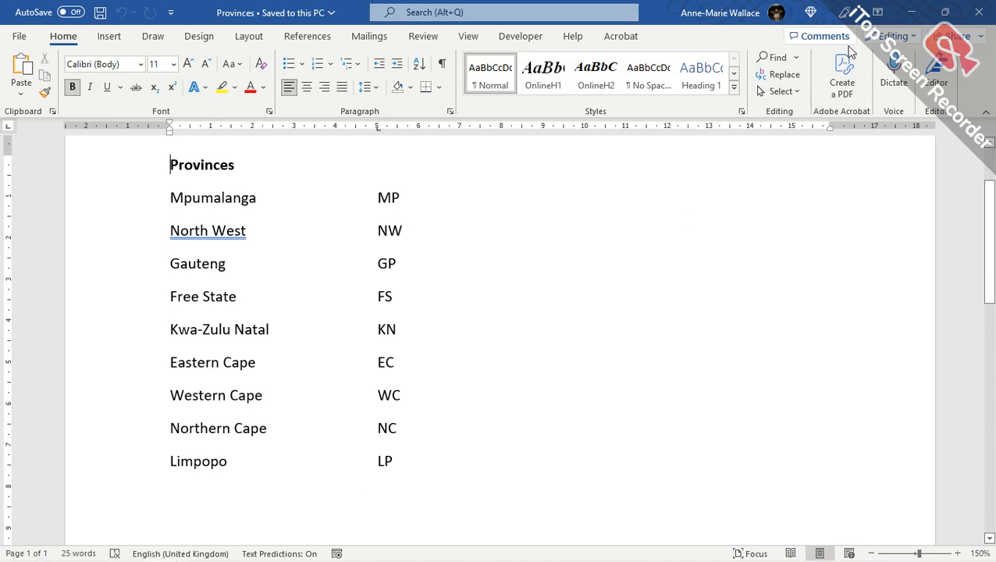
Minimise the Provinces document and Word to reveal the Access table design.
{"action": "left_click", "coordinate": [913, 13]}
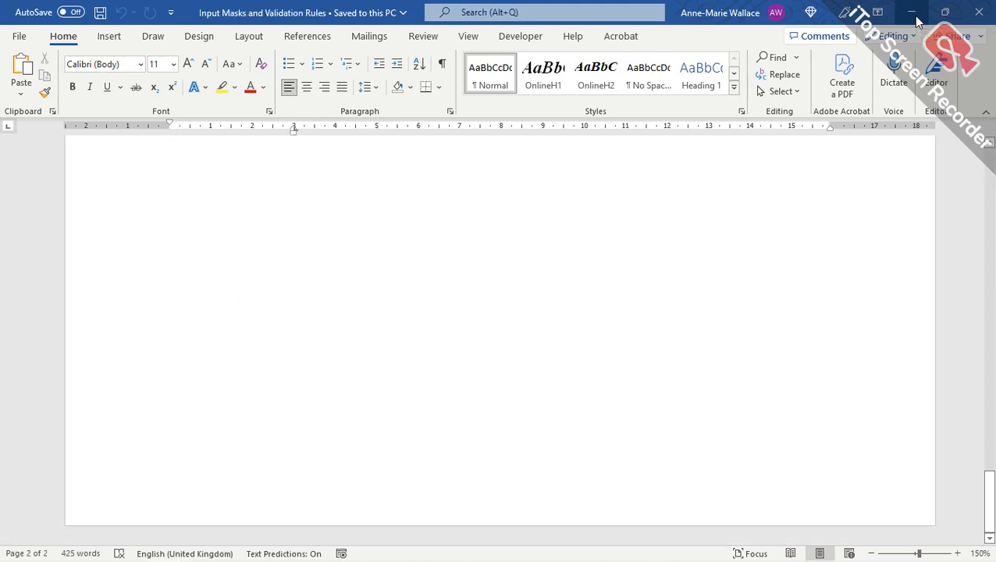
{"action": "scroll", "coordinate": [331, 272], "scroll_direction": "up", "scroll_amount": 2}
{"action": "scroll", "coordinate": [331, 273], "scroll_direction": "up", "scroll_amount": 3}
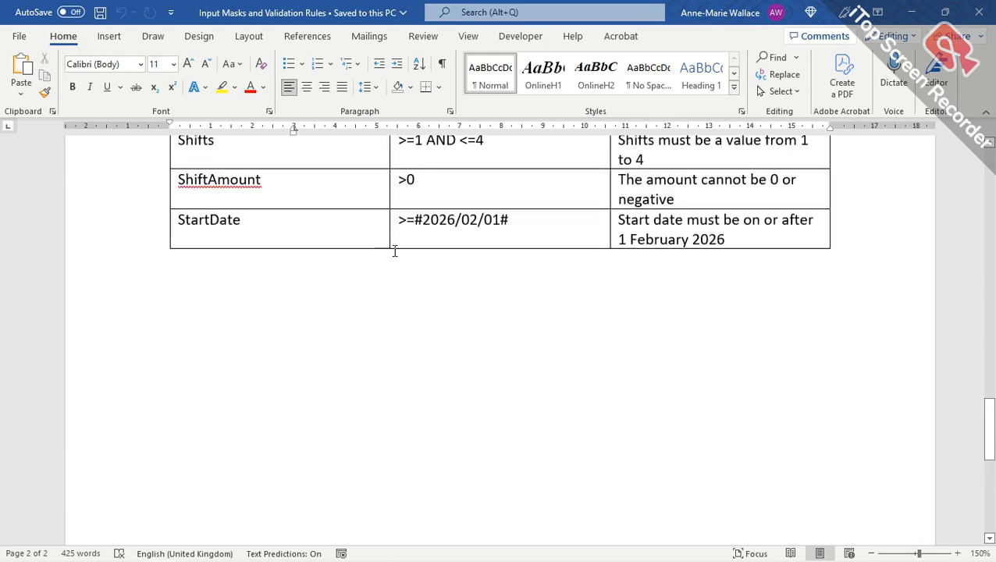
{"action": "left_click", "coordinate": [910, 16]}
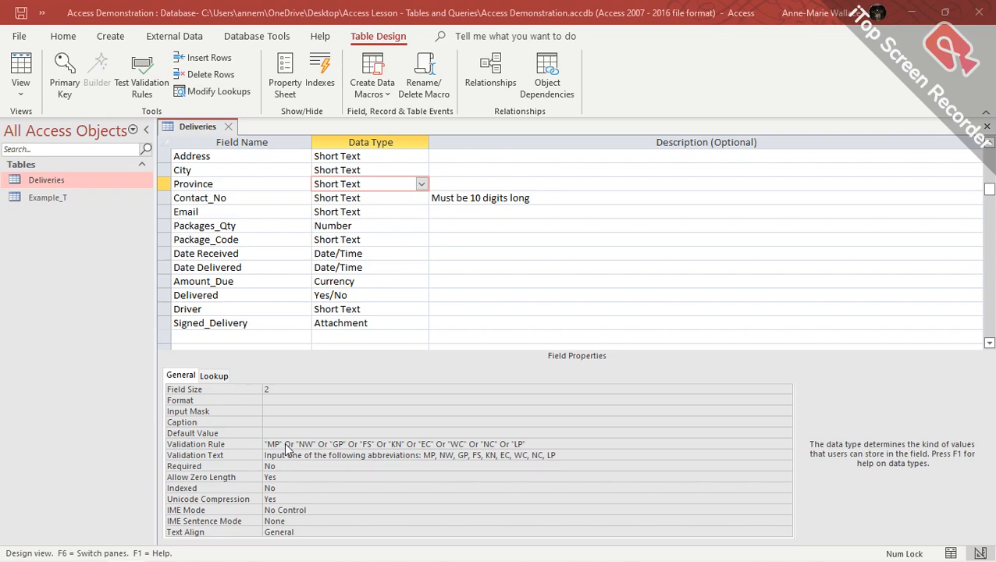
Recheck the validation-rules examples in Word, then return to the Access Deliveries design.
{"action": "key", "text": "alt+Tab"}
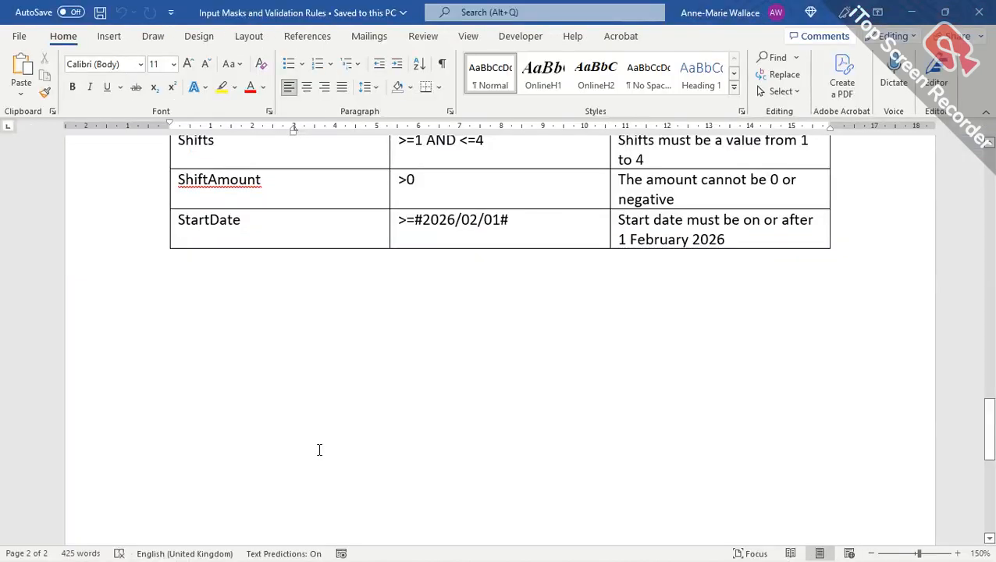
{"action": "scroll", "coordinate": [364, 430], "scroll_direction": "up", "scroll_amount": 3}
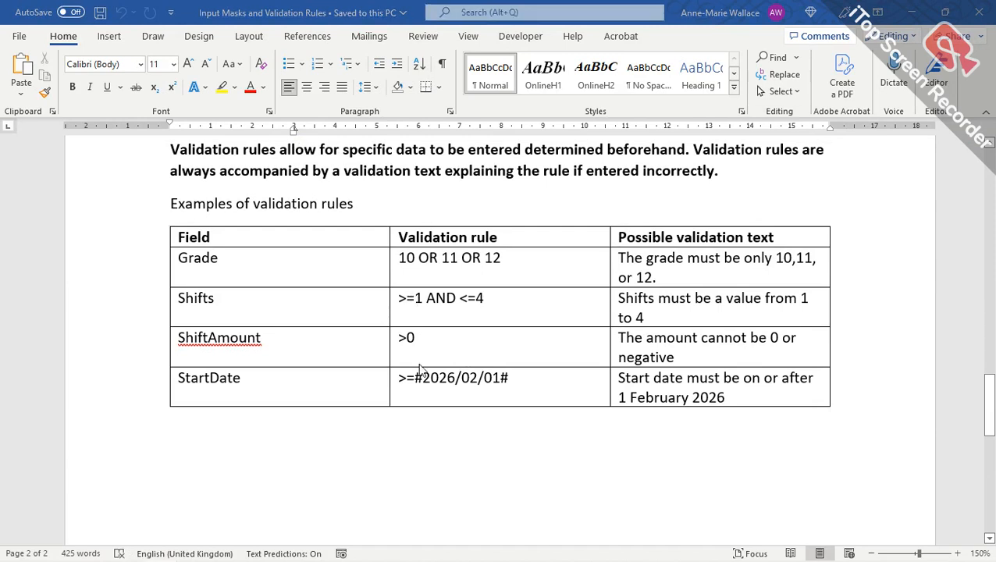
{"action": "key", "text": "alt+Tab"}
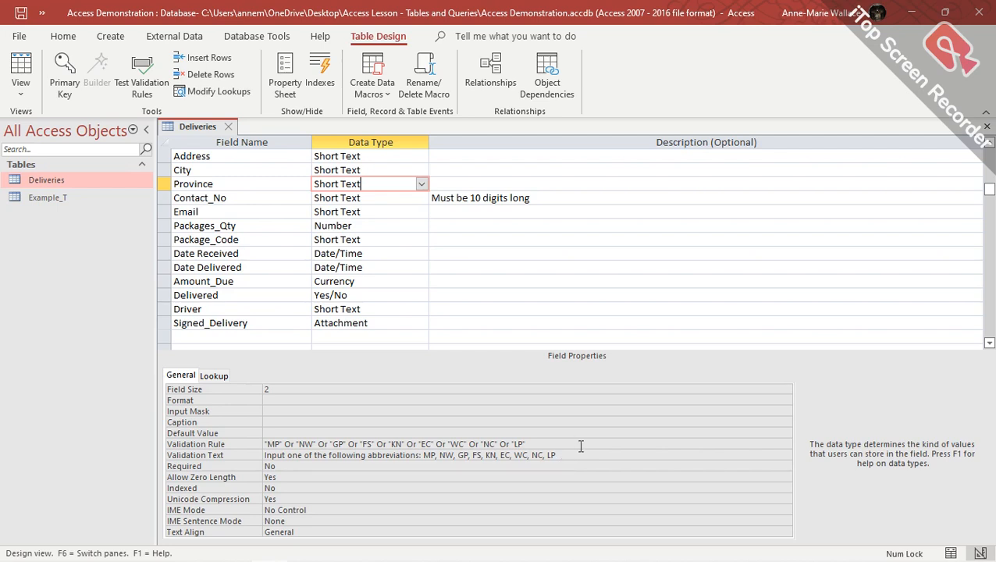
Inspect properties of Contact_No through Driver, then bring up the Word Query operators notes.
{"action": "left_click", "coordinate": [396, 199]}
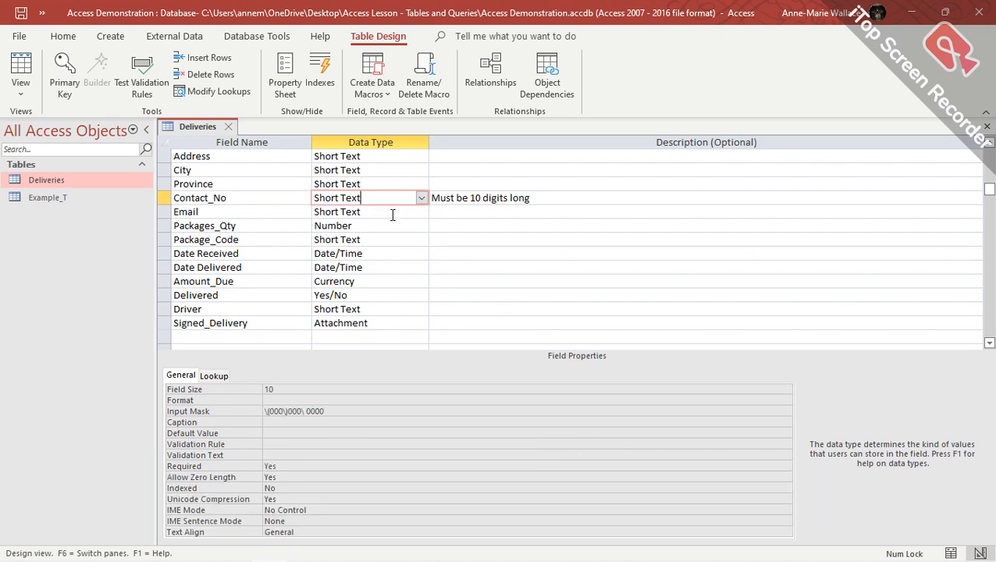
{"action": "left_click", "coordinate": [393, 215]}
{"action": "left_click", "coordinate": [384, 228]}
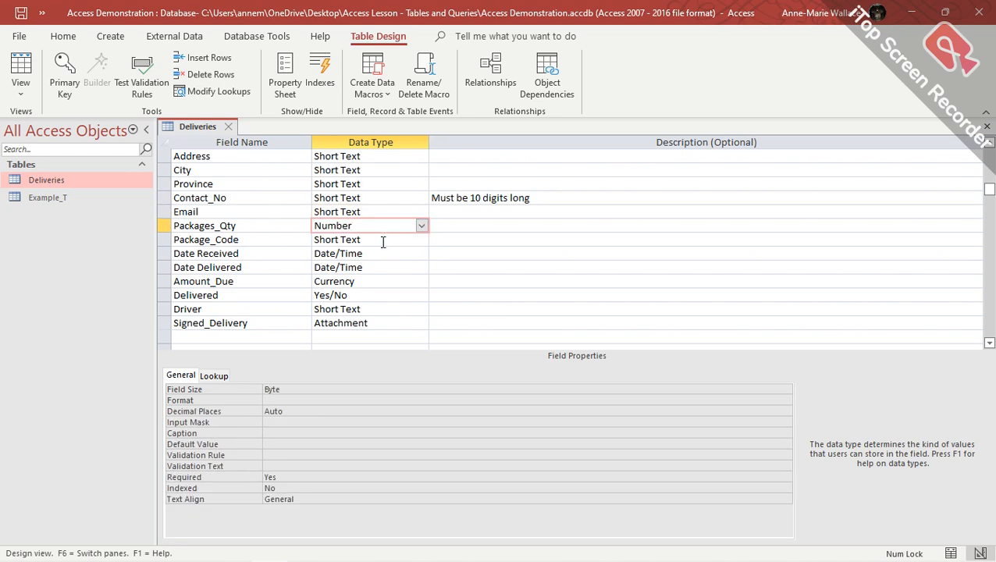
{"action": "left_click", "coordinate": [383, 244]}
{"action": "left_click", "coordinate": [384, 255]}
{"action": "left_click", "coordinate": [383, 268]}
{"action": "left_click", "coordinate": [383, 283]}
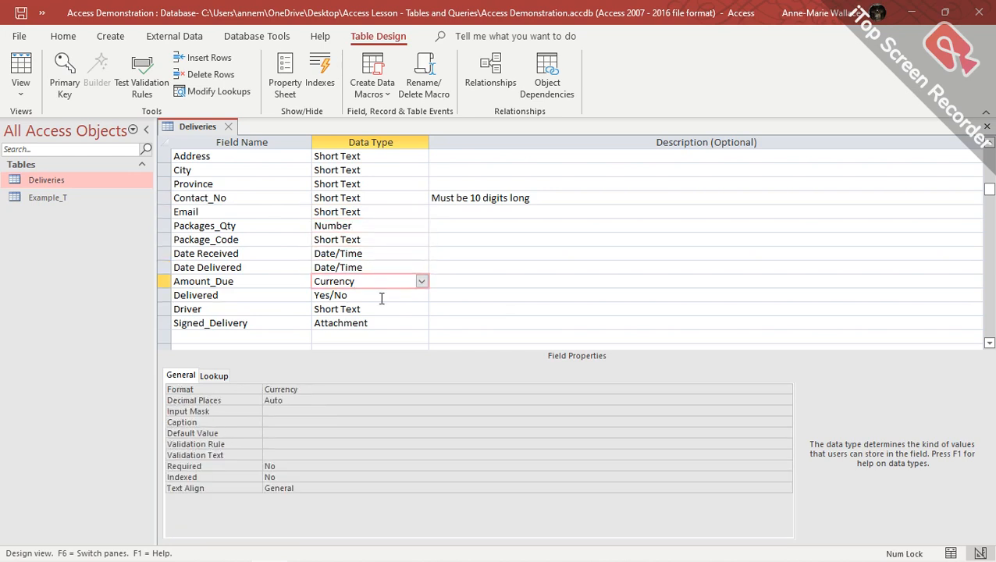
{"action": "left_click", "coordinate": [381, 295]}
{"action": "left_click", "coordinate": [391, 311]}
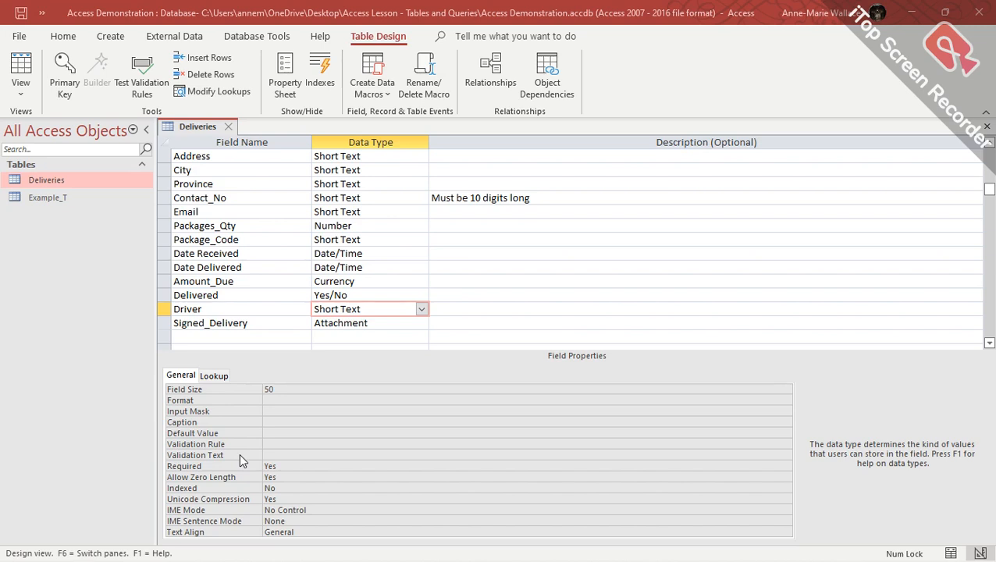
{"action": "key", "text": "alt+Tab"}
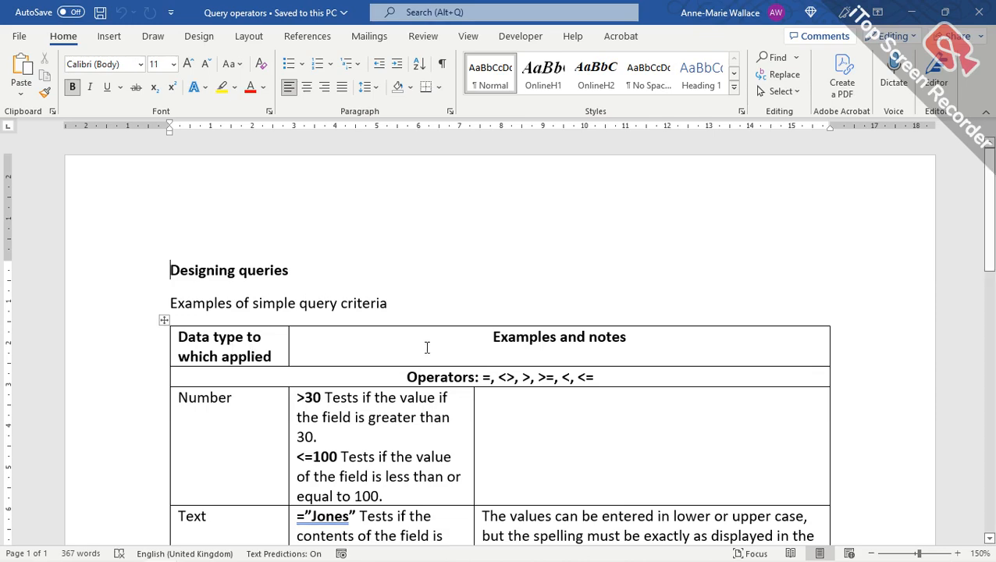
Scroll the operators table to the Text and Yes/No rows, then return to Access.
{"action": "scroll", "coordinate": [409, 207], "scroll_direction": "down", "scroll_amount": 5}
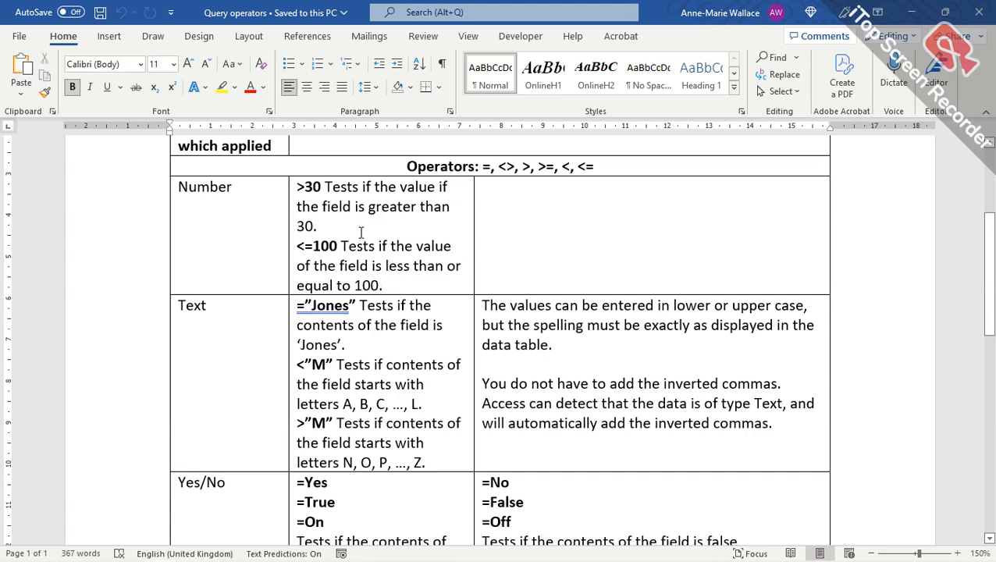
{"action": "scroll", "coordinate": [361, 233], "scroll_direction": "down", "scroll_amount": 1}
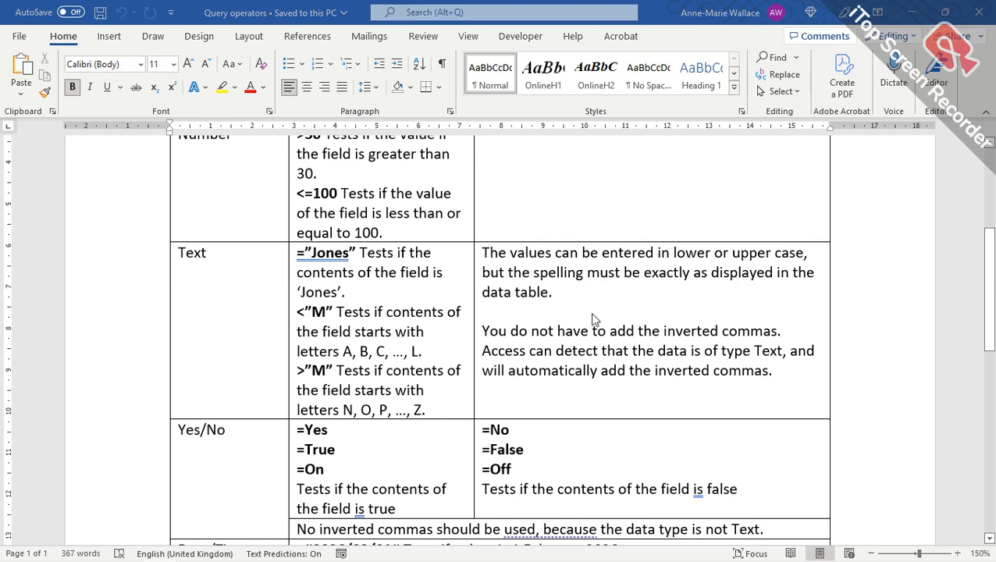
{"action": "key", "text": "alt+Tab"}
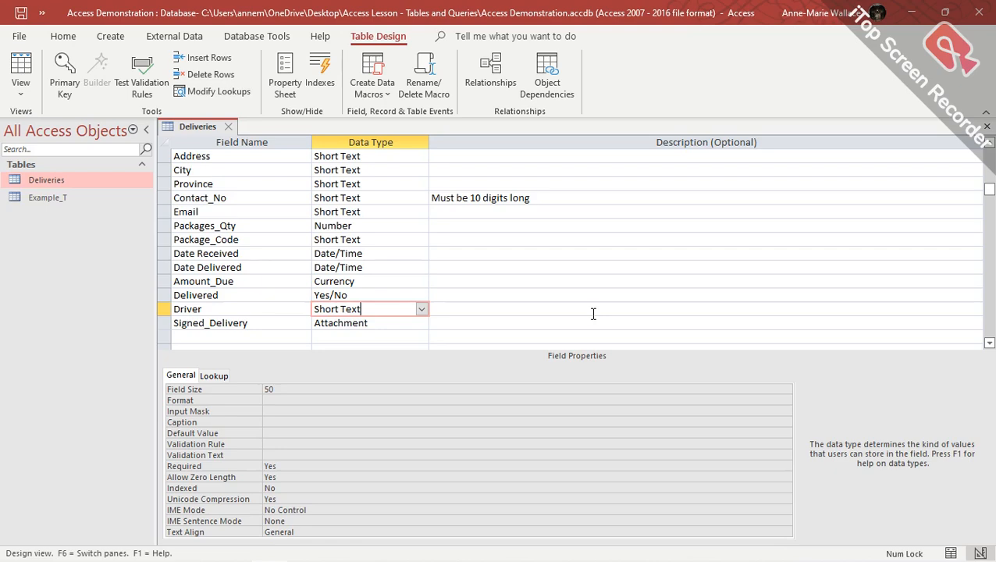
Show the Deliveries datasheet, select record 10 (Lillard), then go back to Word.
{"action": "left_click", "coordinate": [27, 67]}
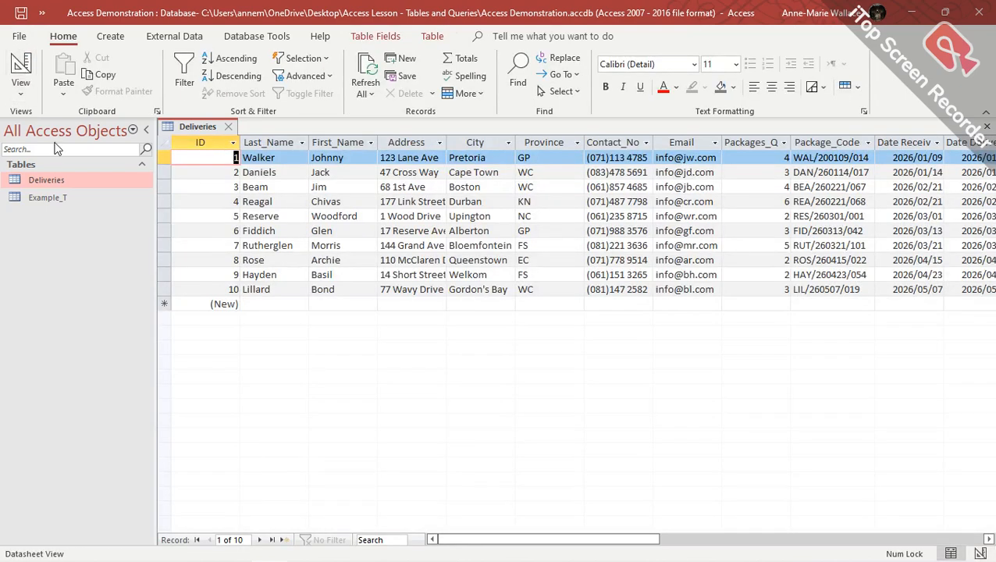
{"action": "left_click", "coordinate": [255, 289]}
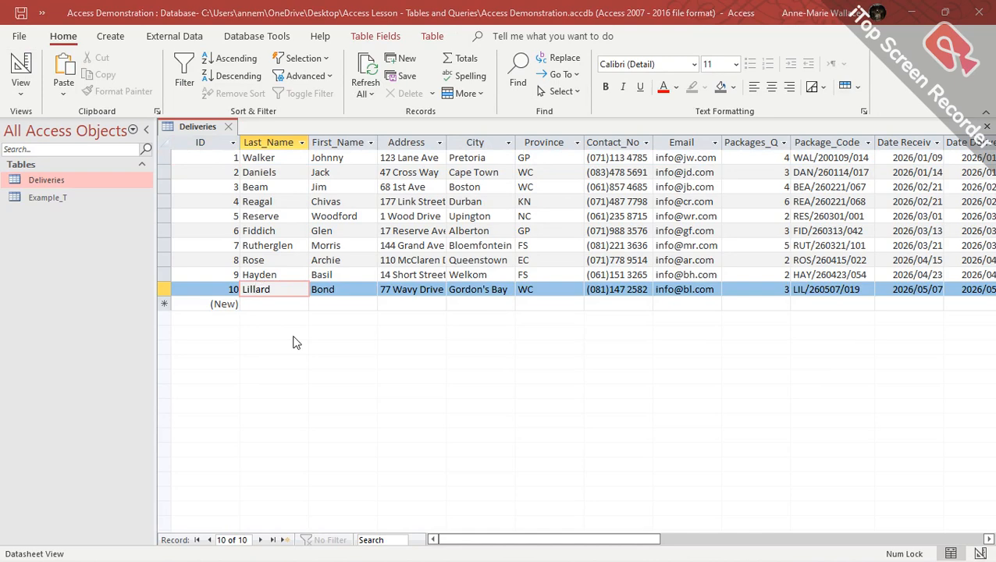
{"action": "key", "text": "alt+Tab"}
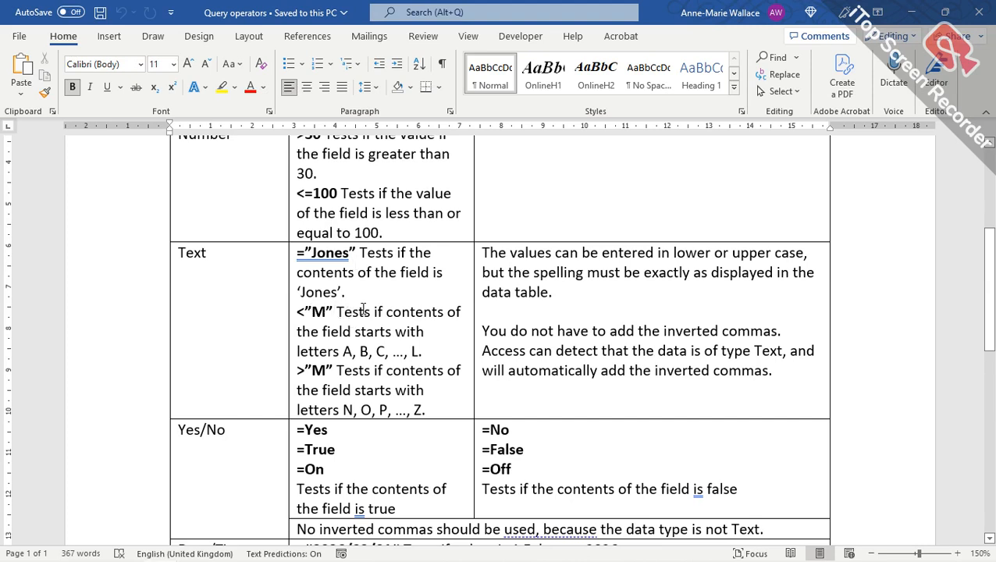
Scroll to the Date/Time criteria rows and the AND, OR, NOT operator section.
{"action": "scroll", "coordinate": [421, 336], "scroll_direction": "down", "scroll_amount": 2}
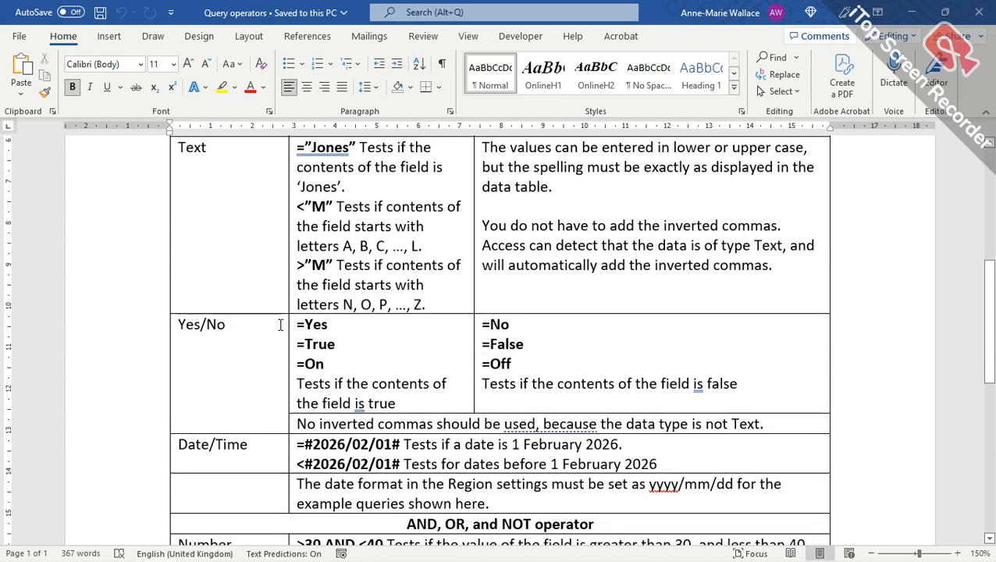
{"action": "scroll", "coordinate": [280, 325], "scroll_direction": "down", "scroll_amount": 1}
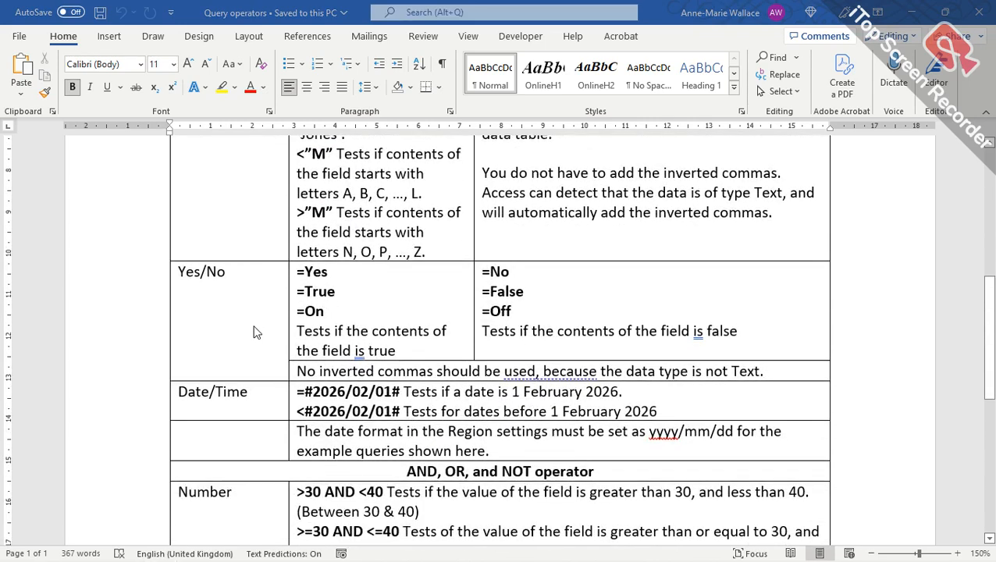
In the Access datasheet, scroll right to reveal Package_Code through Driver columns.
{"action": "key", "text": "alt+Tab"}
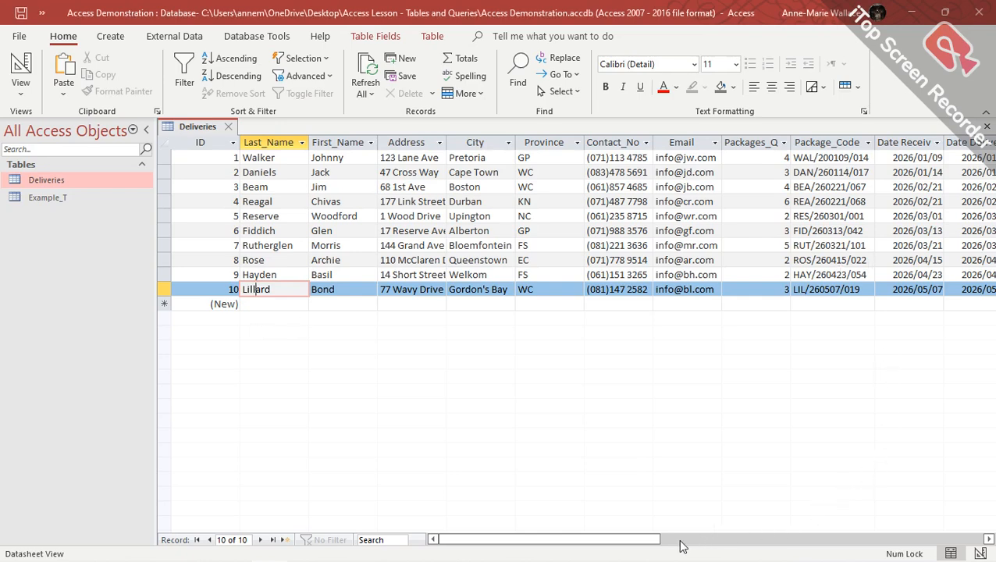
{"action": "left_click_drag", "start_coordinate": [639, 540], "coordinate": [757, 540]}
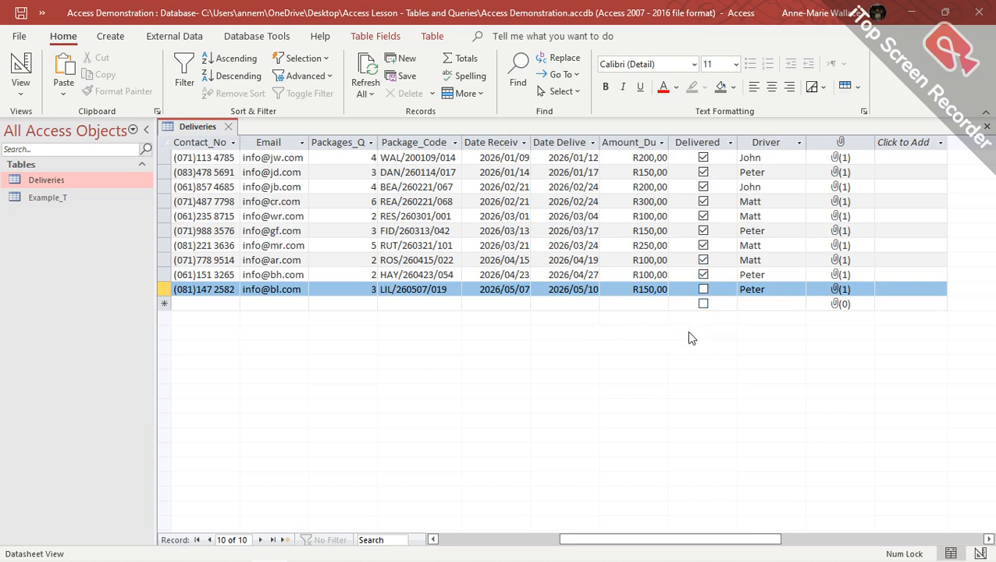
Back in the Query operators notes, point out the Yes/No row's =Yes criterion and 'is' wording.
{"action": "key", "text": "alt+Tab"}
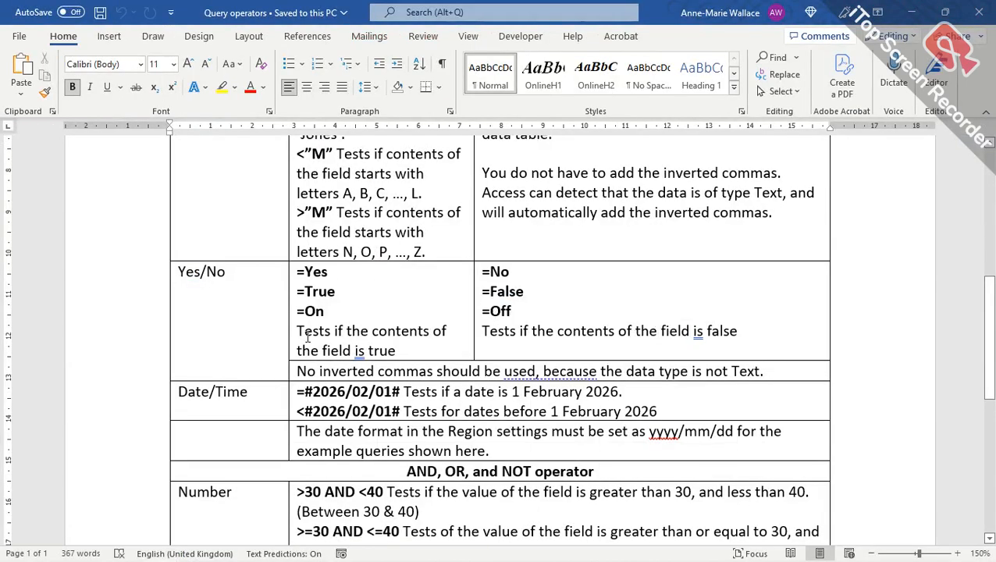
{"action": "scroll", "coordinate": [270, 310], "scroll_direction": "down", "scroll_amount": 1}
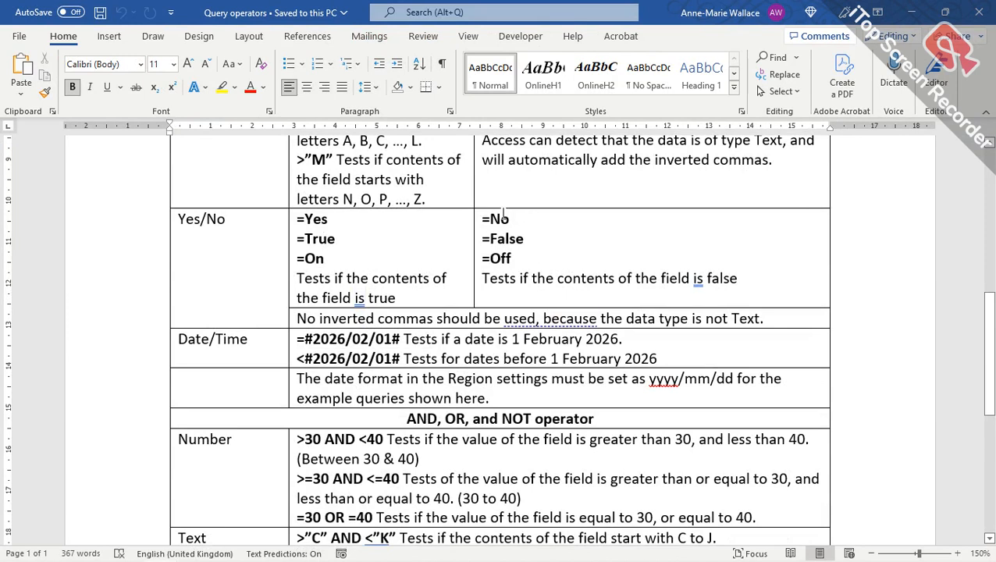
{"action": "left_click", "coordinate": [372, 223]}
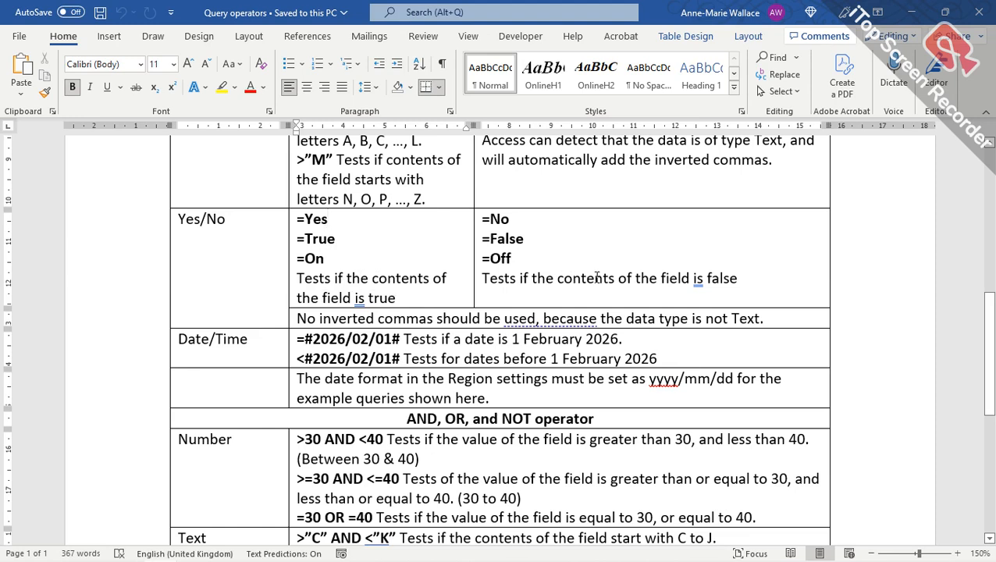
{"action": "double_click", "coordinate": [705, 282]}
{"action": "scroll", "coordinate": [367, 283], "scroll_direction": "down", "scroll_amount": 1}
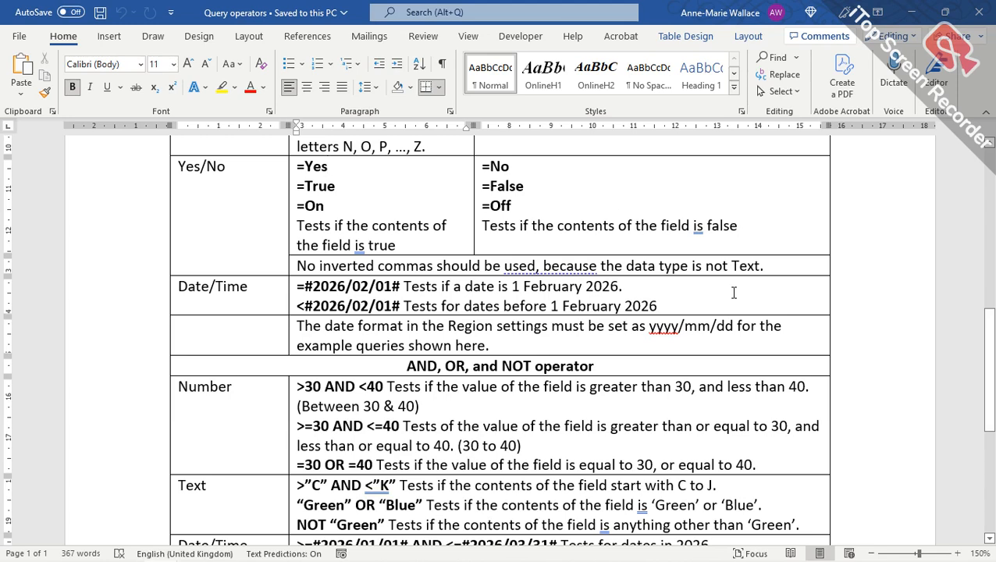
{"action": "scroll", "coordinate": [336, 171], "scroll_direction": "up", "scroll_amount": 4}
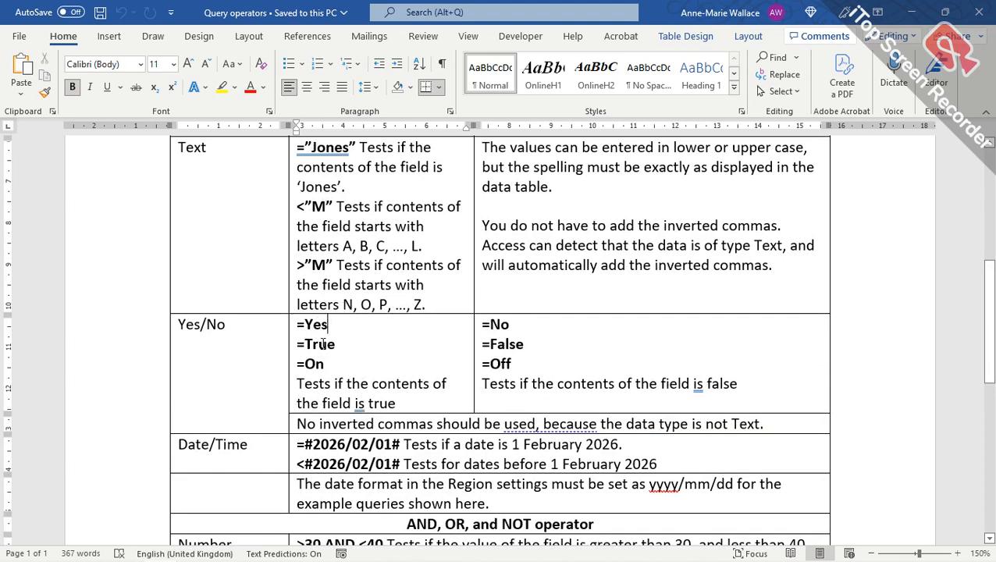
Scroll the Word notes to the Number and Text examples of the AND, OR and NOT operators.
{"action": "scroll", "coordinate": [349, 328], "scroll_direction": "down", "scroll_amount": 3}
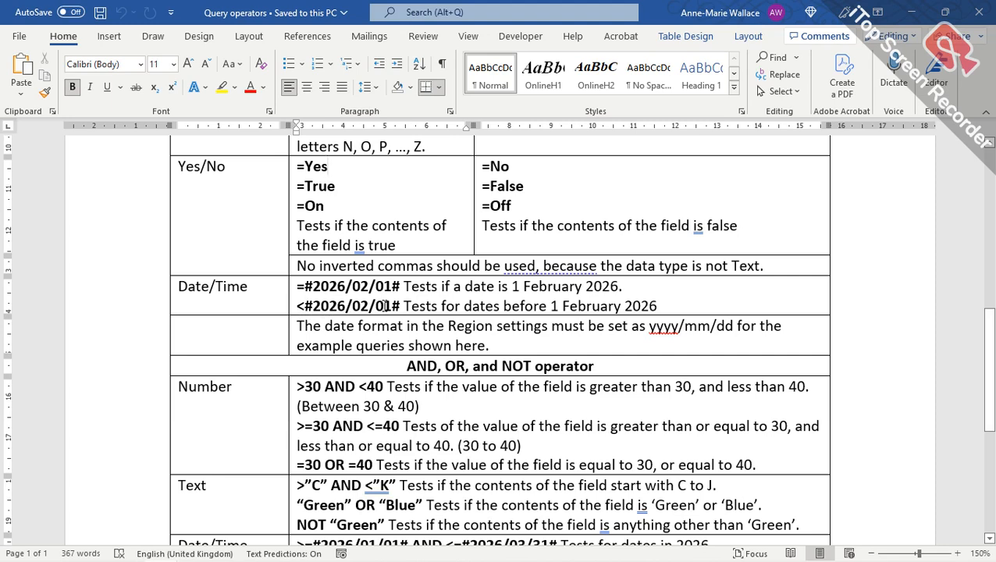
{"action": "scroll", "coordinate": [340, 271], "scroll_direction": "down", "scroll_amount": 1}
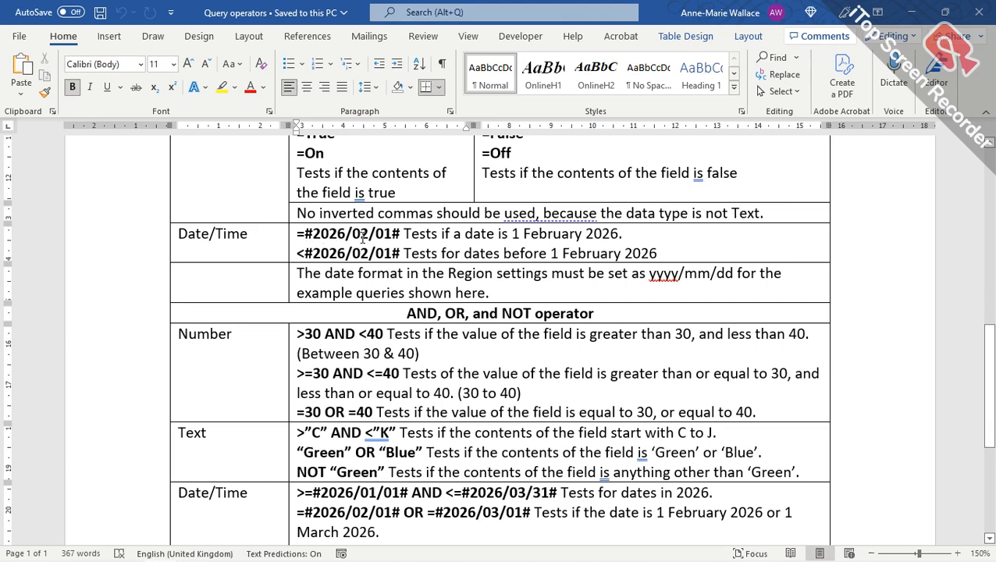
Scroll to the last Date/Time examples, ending with NOT #2026/02/28#, at the table's bottom.
{"action": "scroll", "coordinate": [363, 238], "scroll_direction": "down", "scroll_amount": 3}
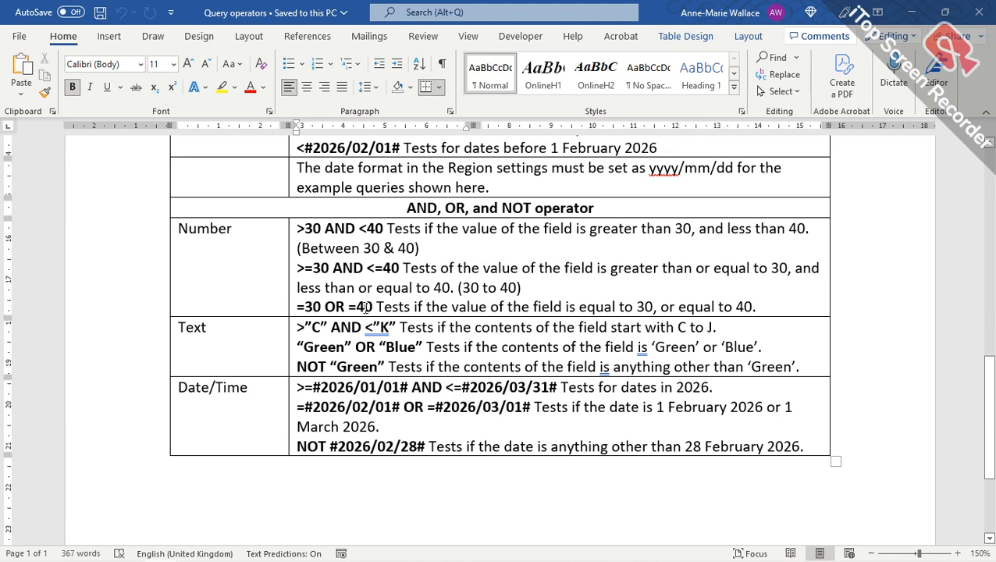
Show the Province field's validation rule in the Deliveries design view, then return to Word.
{"action": "key", "text": "alt+Tab"}
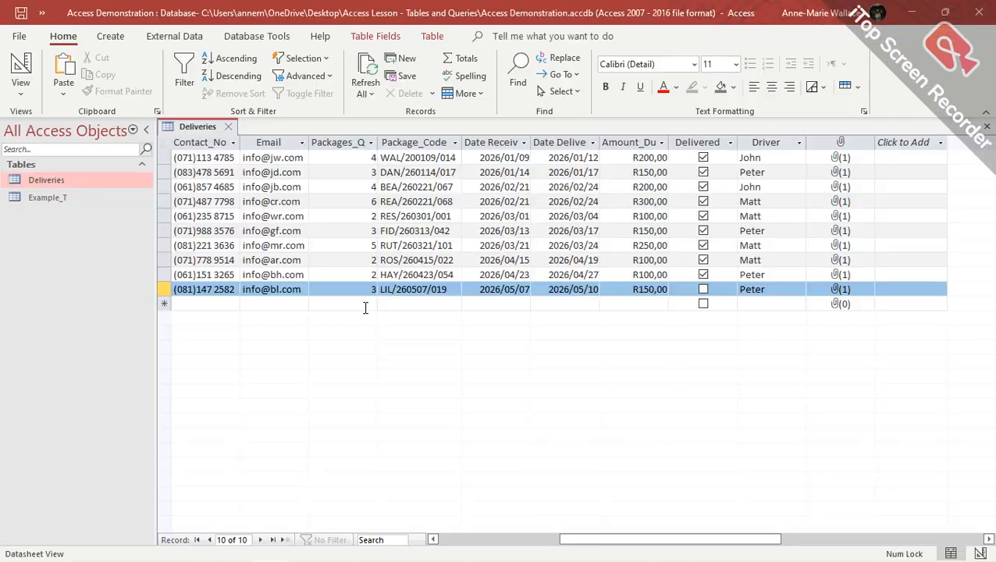
{"action": "left_click", "coordinate": [21, 64]}
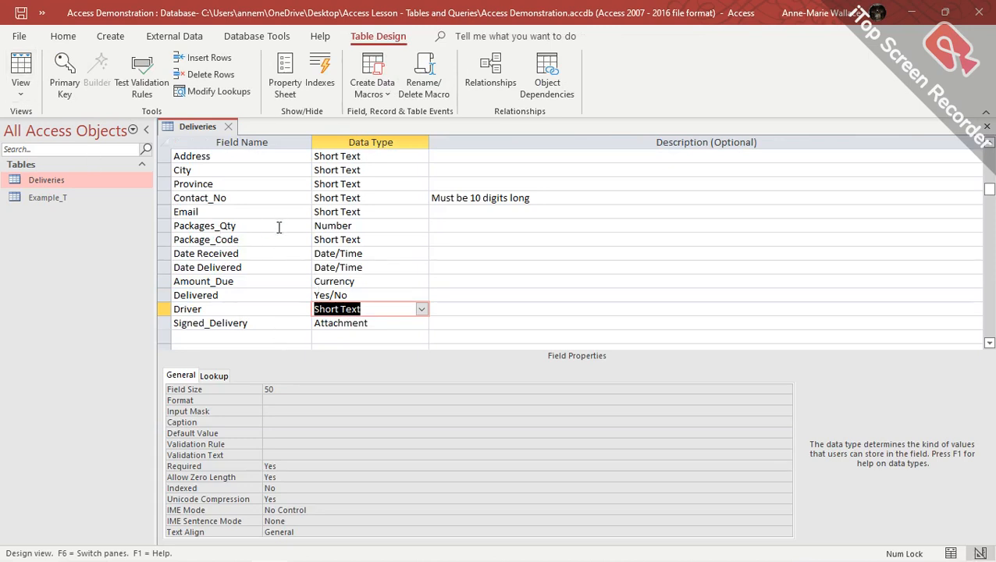
{"action": "left_click", "coordinate": [371, 182]}
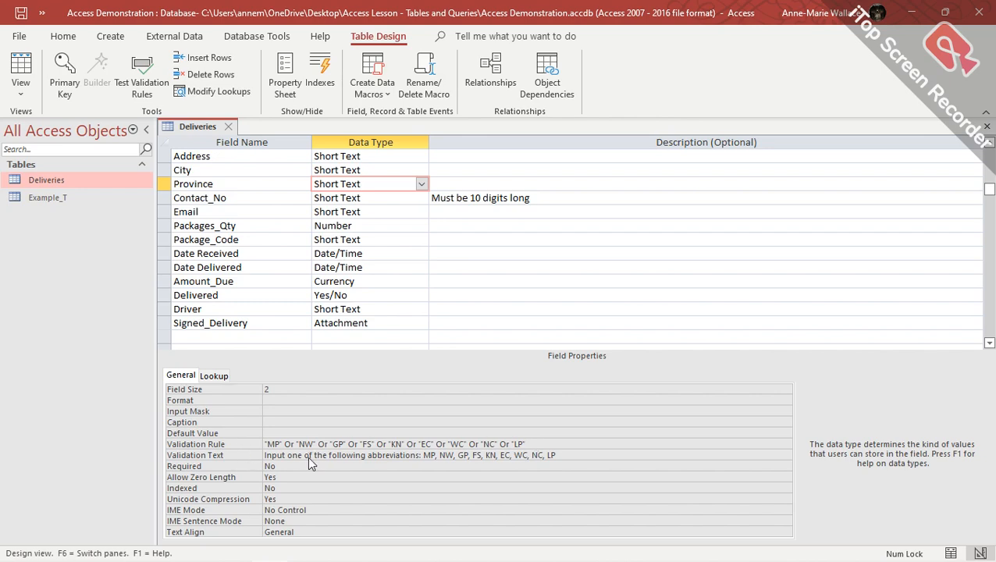
{"action": "key", "text": "alt+Tab"}
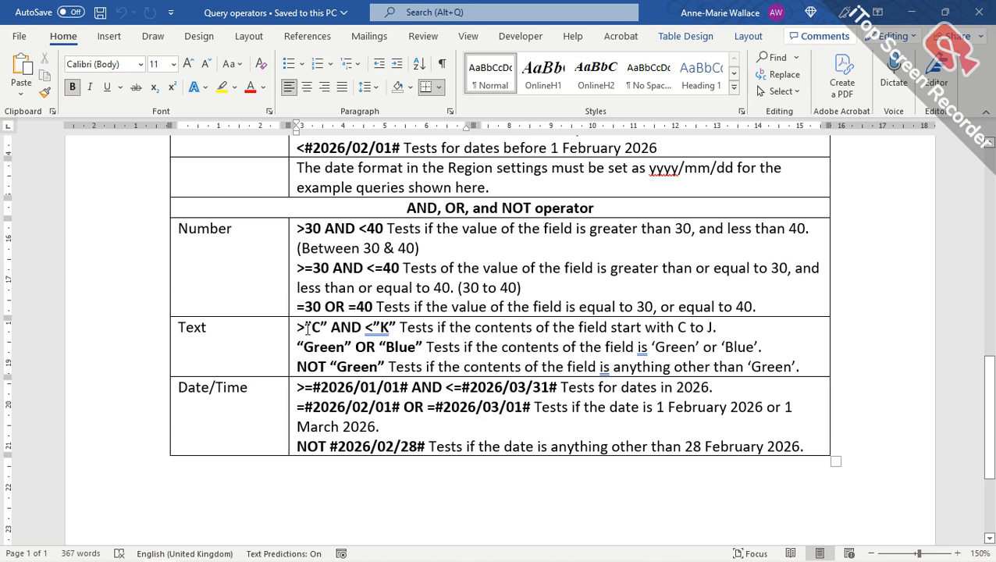
Review the Text criterion and operator examples in Word, then return to the Deliveries design.
{"action": "left_click_drag", "start_coordinate": [363, 328], "coordinate": [388, 327]}
{"action": "left_click", "coordinate": [373, 332]}
{"action": "scroll", "coordinate": [374, 344], "scroll_direction": "down", "scroll_amount": 4}
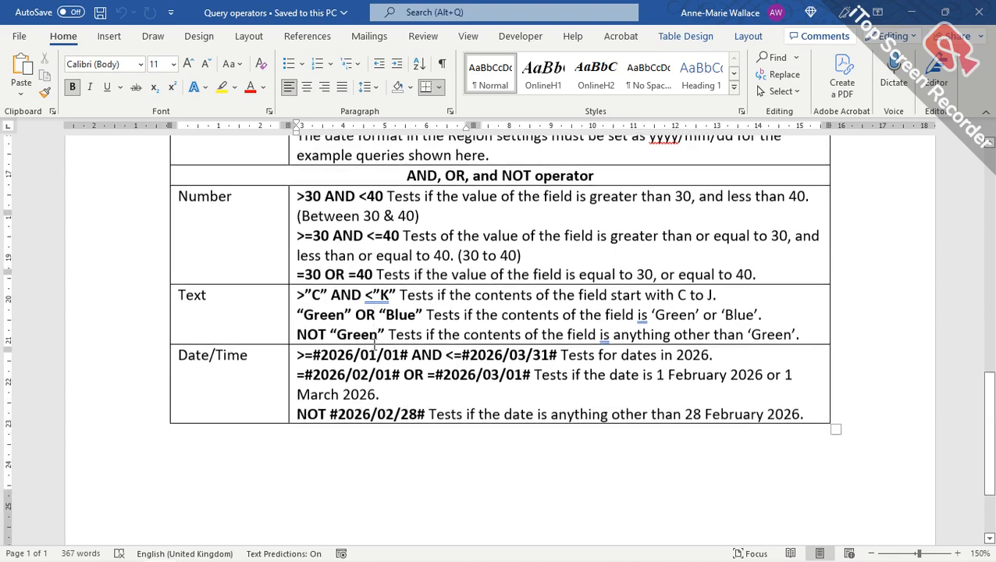
{"action": "scroll", "coordinate": [292, 341], "scroll_direction": "up", "scroll_amount": 20}
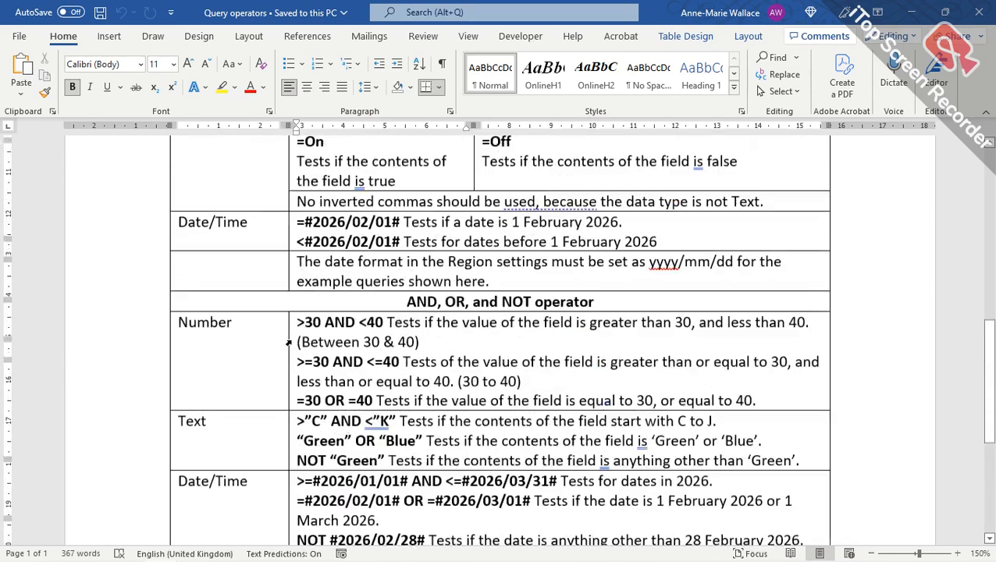
{"action": "scroll", "coordinate": [288, 344], "scroll_direction": "down", "scroll_amount": 6}
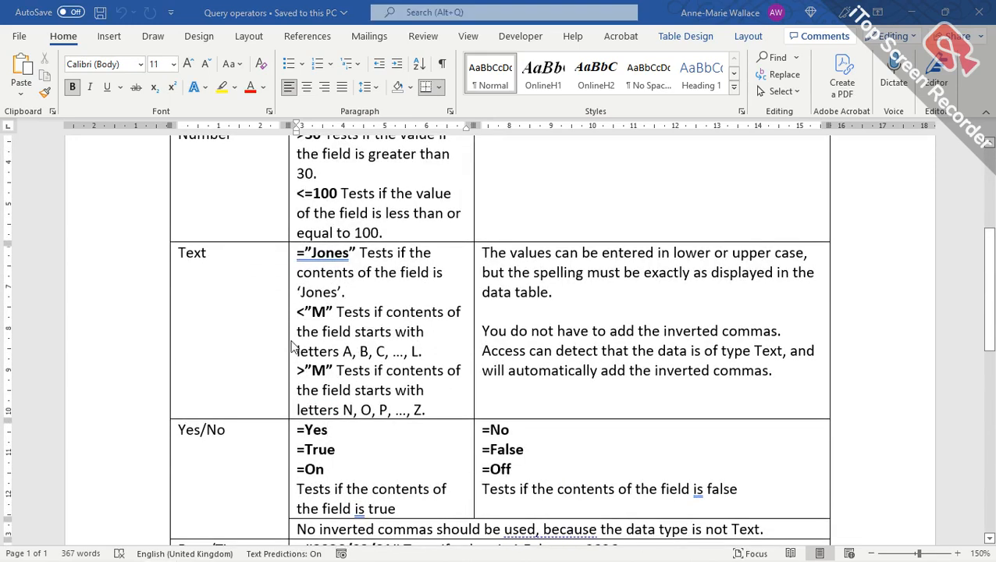
{"action": "key", "text": "alt+Tab"}
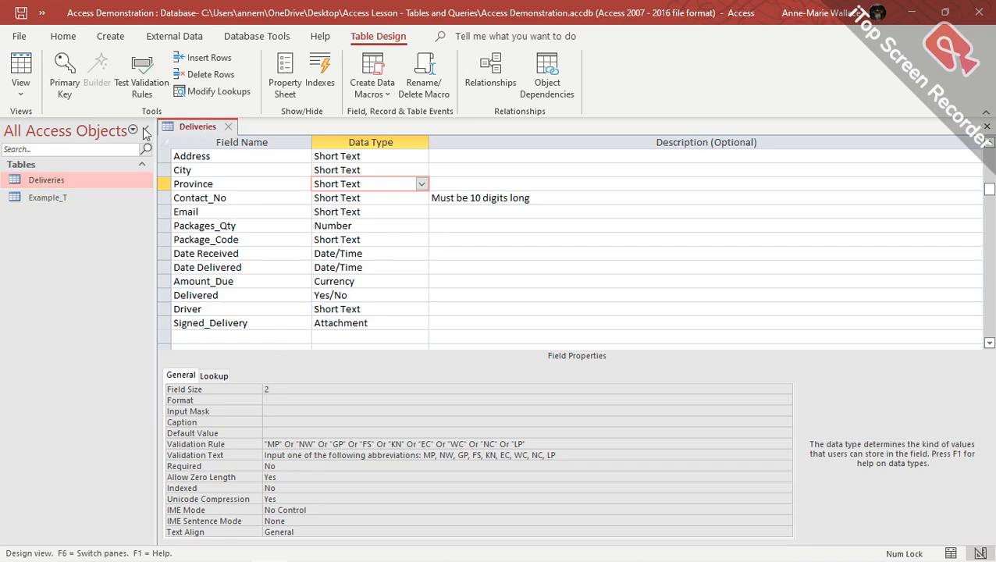
{"action": "left_click", "coordinate": [21, 69]}
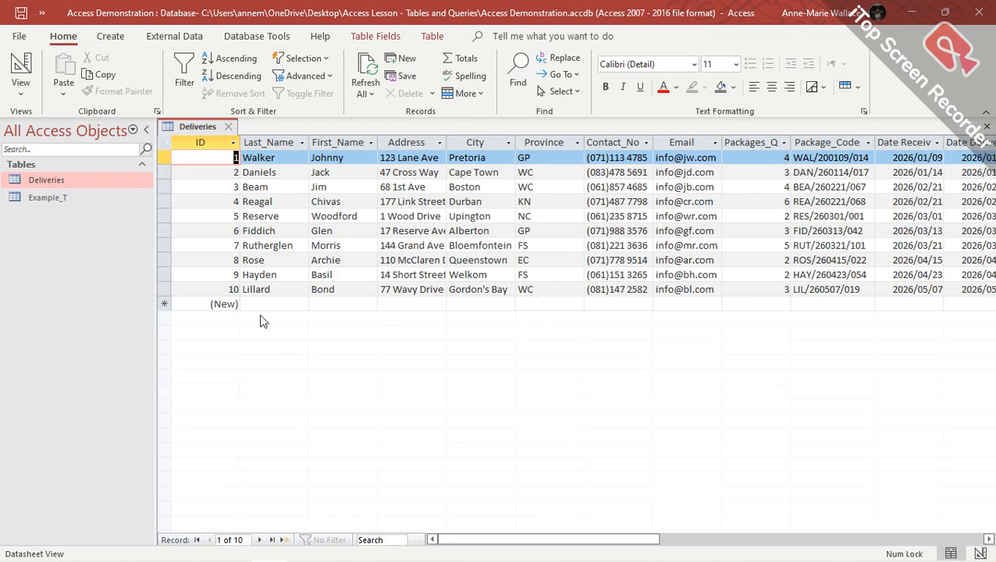
{"action": "left_click", "coordinate": [216, 304]}
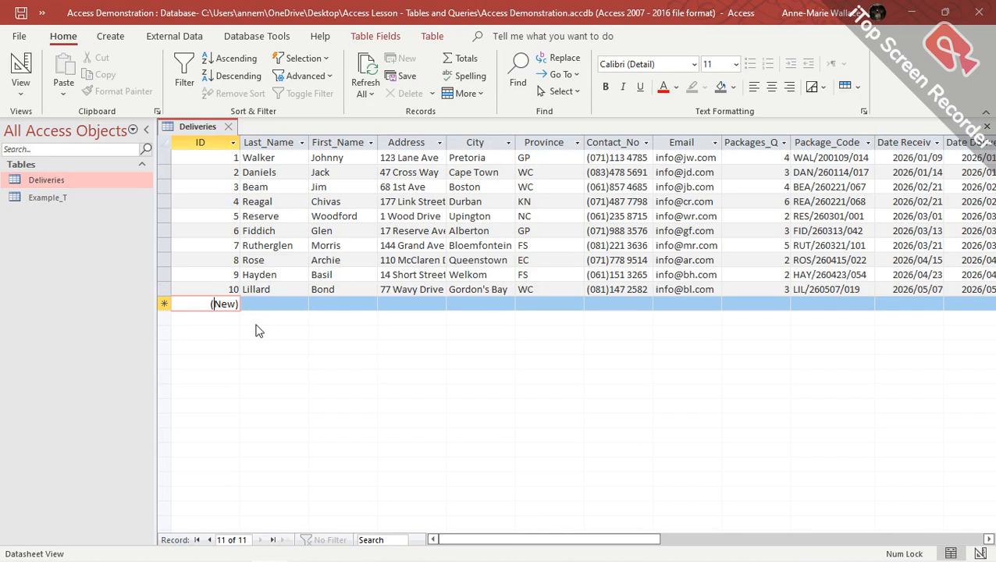
{"action": "key", "text": "Tab"}
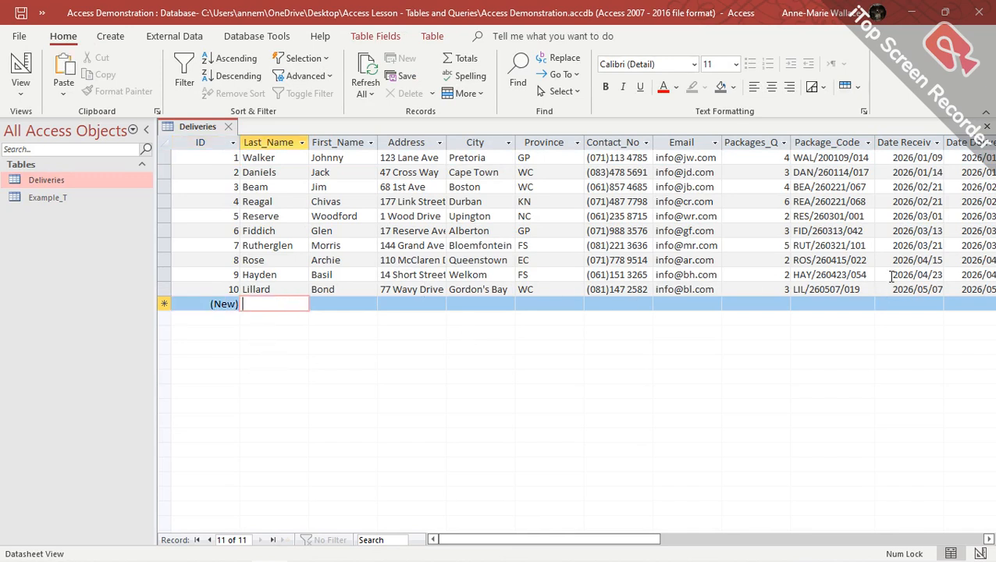
{"action": "left_click", "coordinate": [968, 290]}
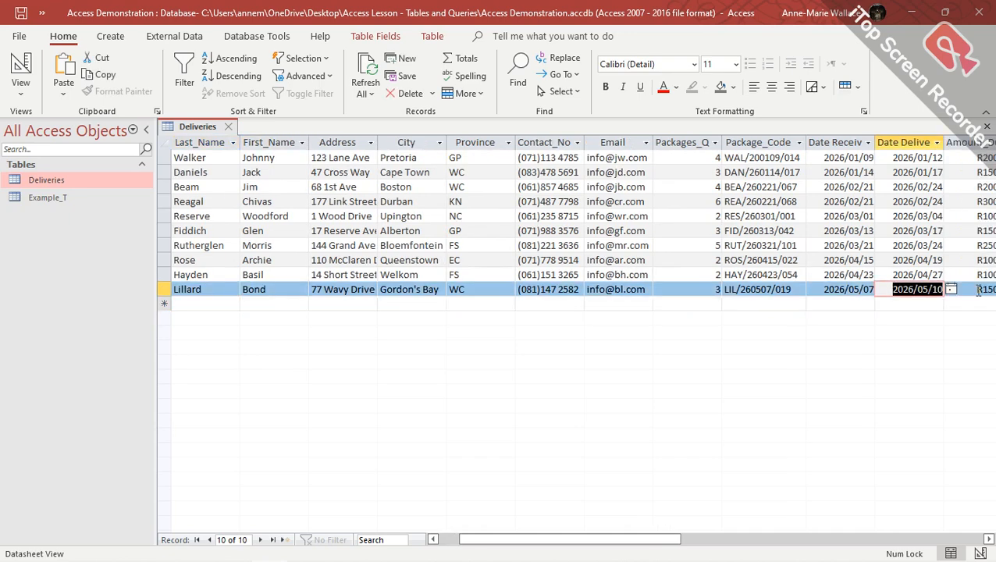
{"action": "key", "text": "Tab"}
{"action": "key", "text": "Tab"}
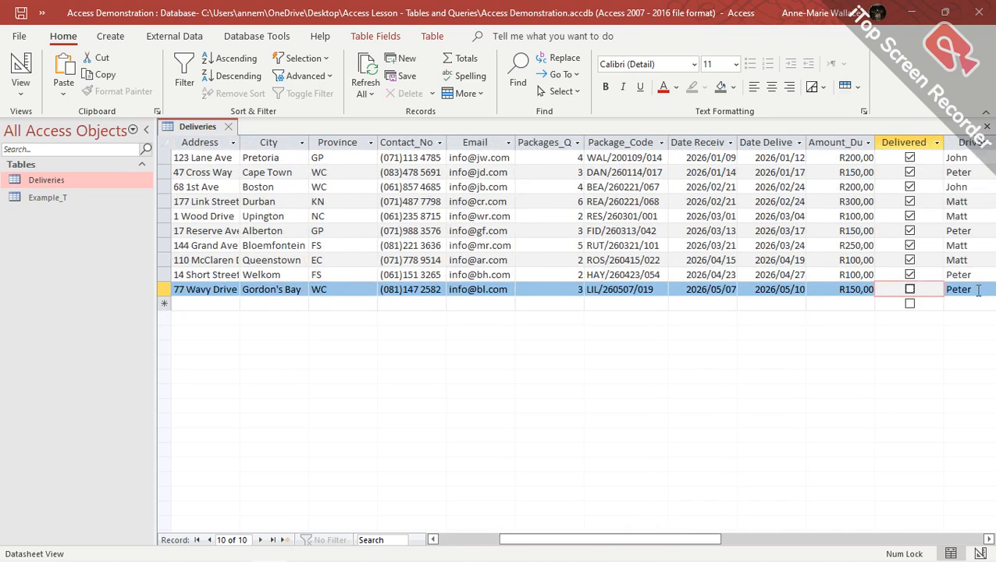
{"action": "key", "text": "Tab"}
{"action": "key", "text": "Tab"}
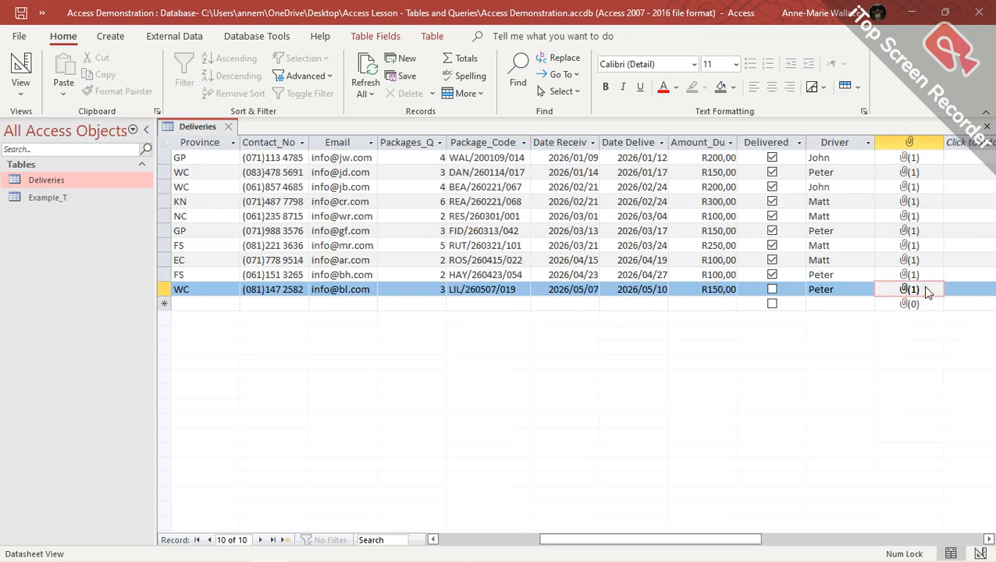
{"action": "key", "text": "Tab"}
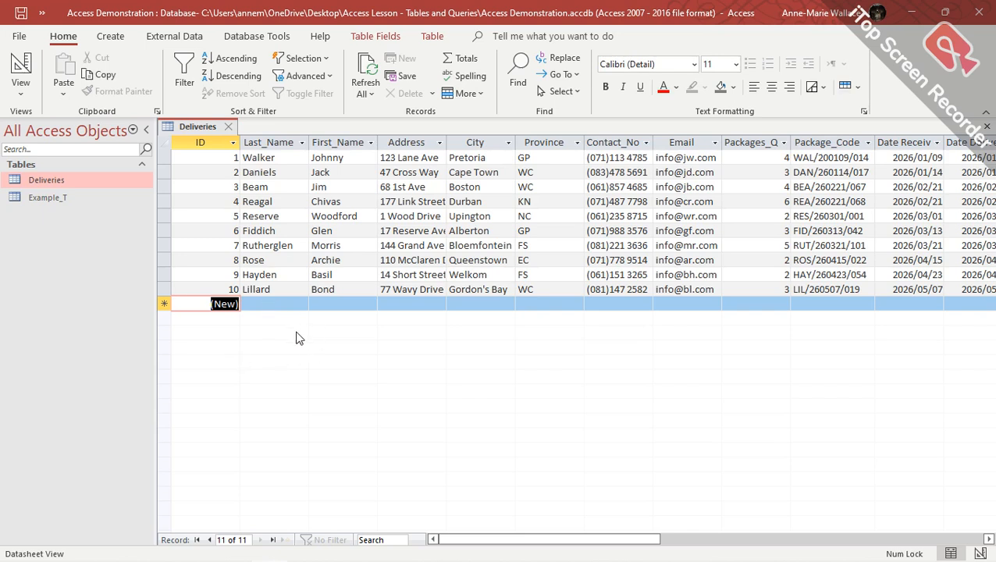
Enter the customer's surname, first name (fixing a typo), street address and city in record 11.
{"action": "key", "text": "Tab"}
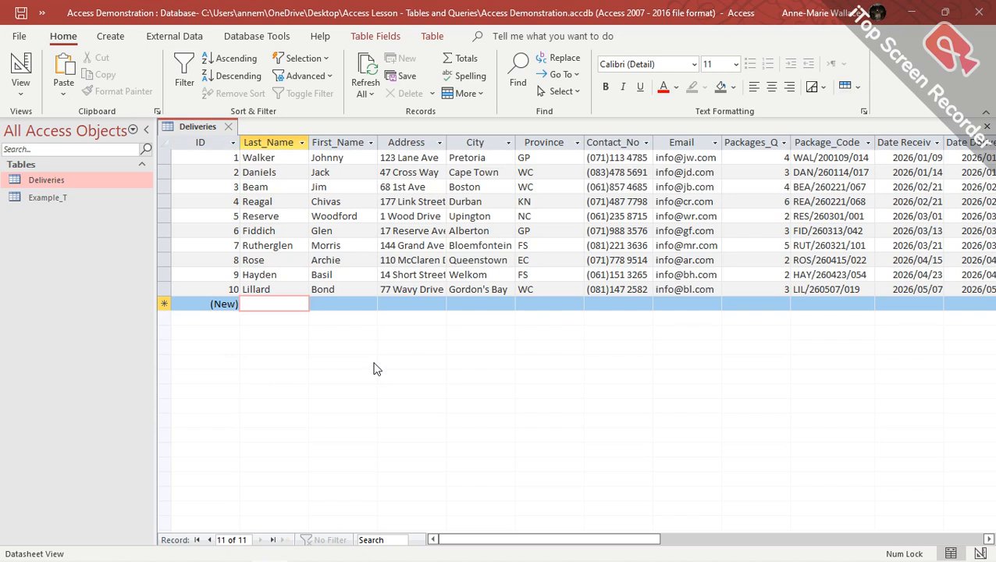
{"action": "type", "text": "Smith"}
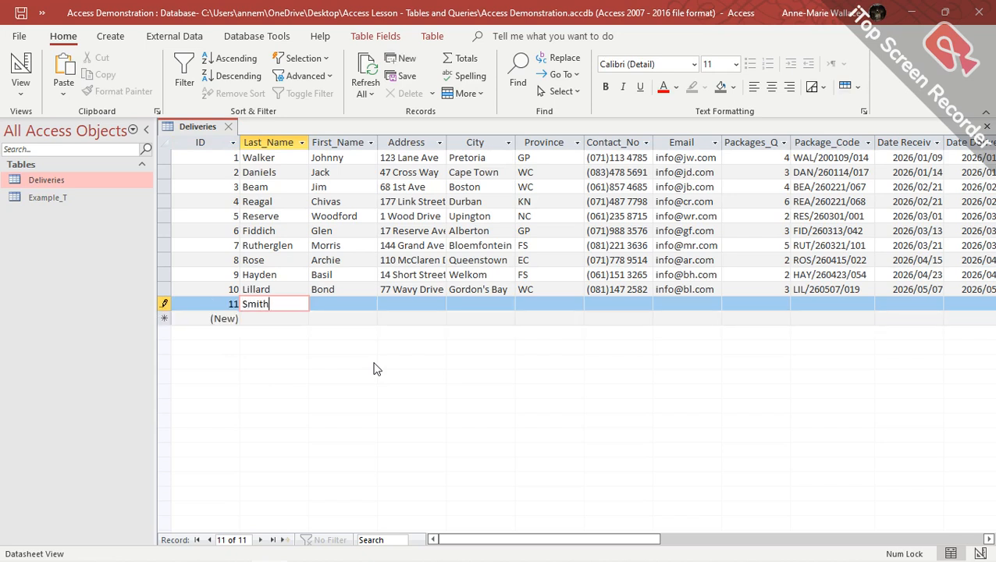
{"action": "key", "text": "Tab"}
{"action": "type", "text": "Franny"}
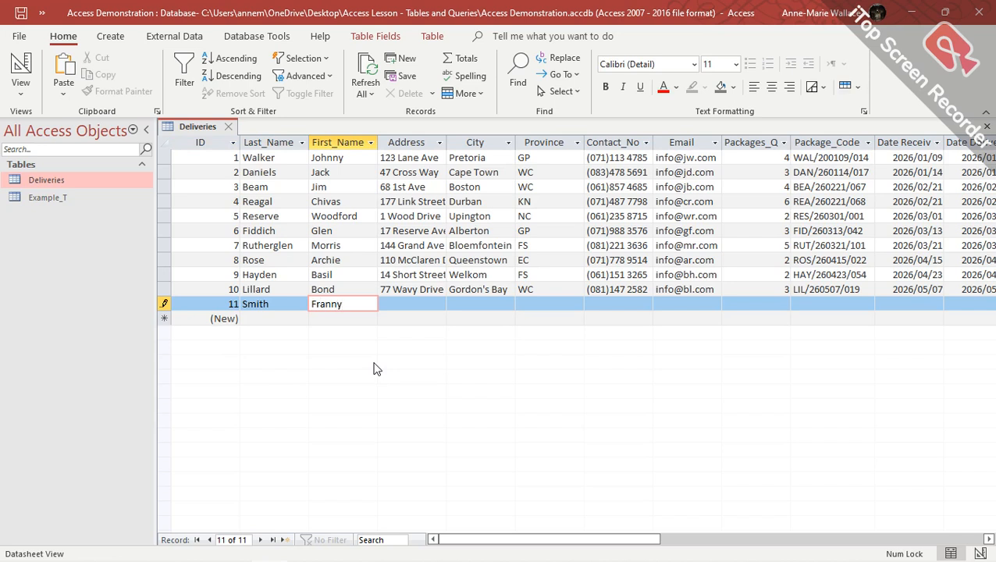
{"action": "key", "text": "BackSpace"}
{"action": "key", "text": "BackSpace"}
{"action": "key", "text": "BackSpace"}
{"action": "key", "text": "BackSpace"}
{"action": "key", "text": "BackSpace"}
{"action": "key", "text": "BackSpace"}
{"action": "type", "text": "Granny"}
{"action": "key", "text": "Tab"}
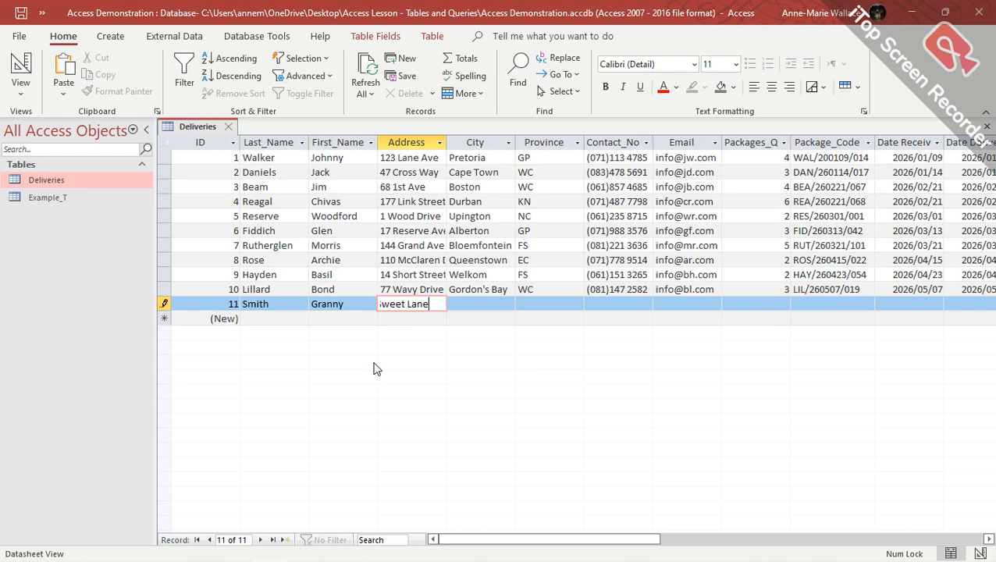
{"action": "key", "text": "Tab"}
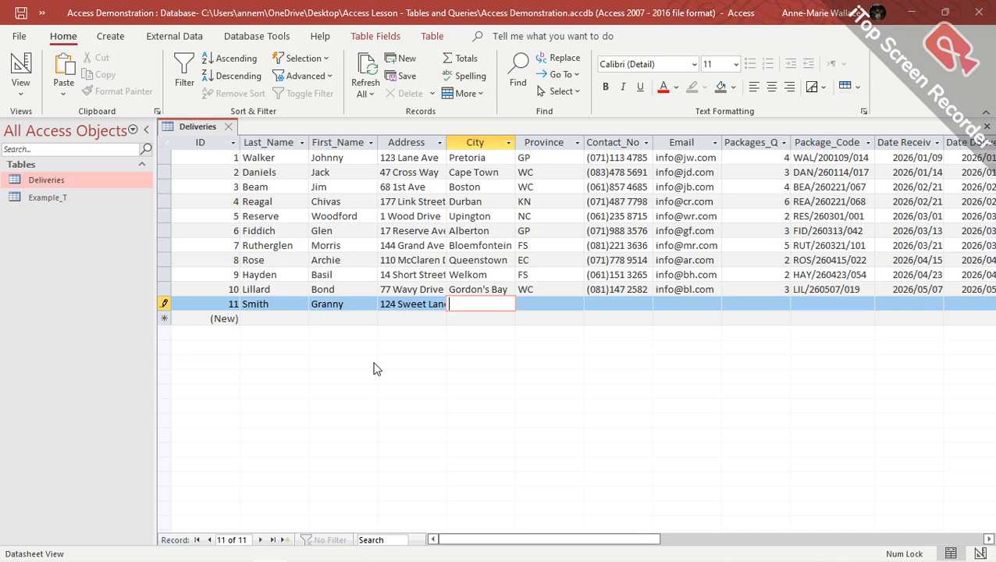
{"action": "type", "text": "Strand"}
{"action": "key", "text": "Tab"}
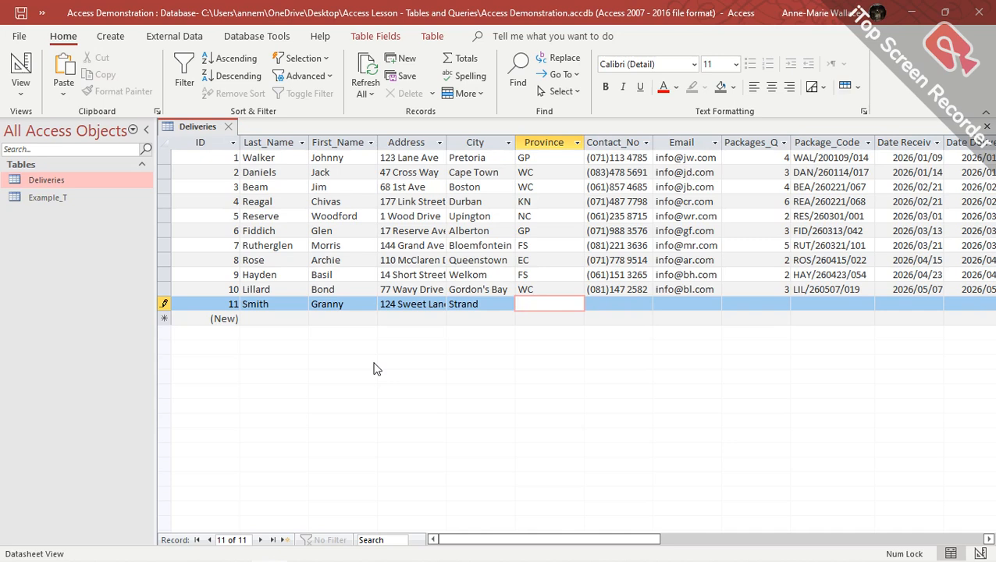
Test the Province validation rule with 'hg', dismiss the warning, and enter WC instead.
{"action": "type", "text": "hg"}
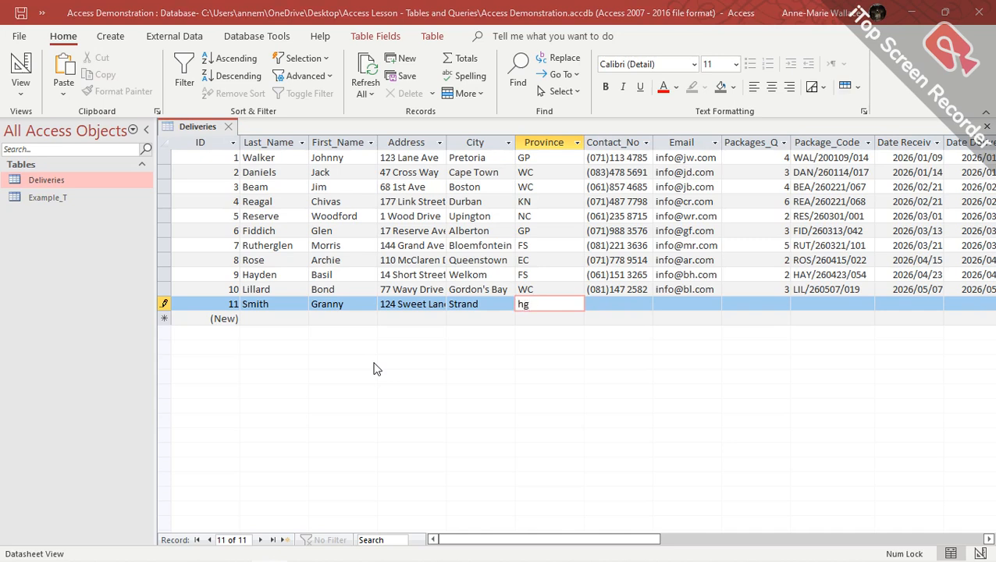
{"action": "key", "text": "Return"}
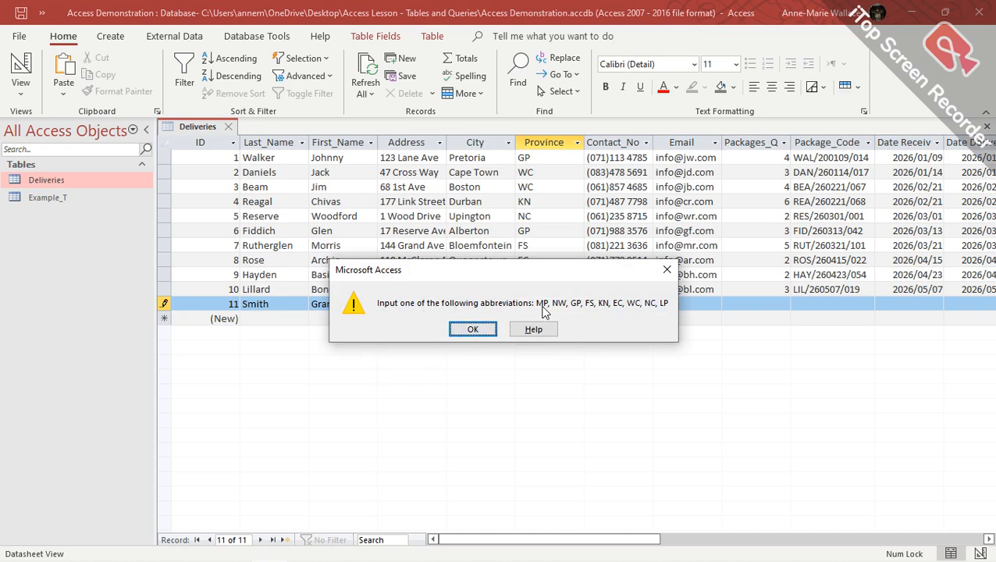
{"action": "left_click", "coordinate": [471, 331]}
{"action": "key", "text": "BackSpace"}
{"action": "key", "text": "BackSpace"}
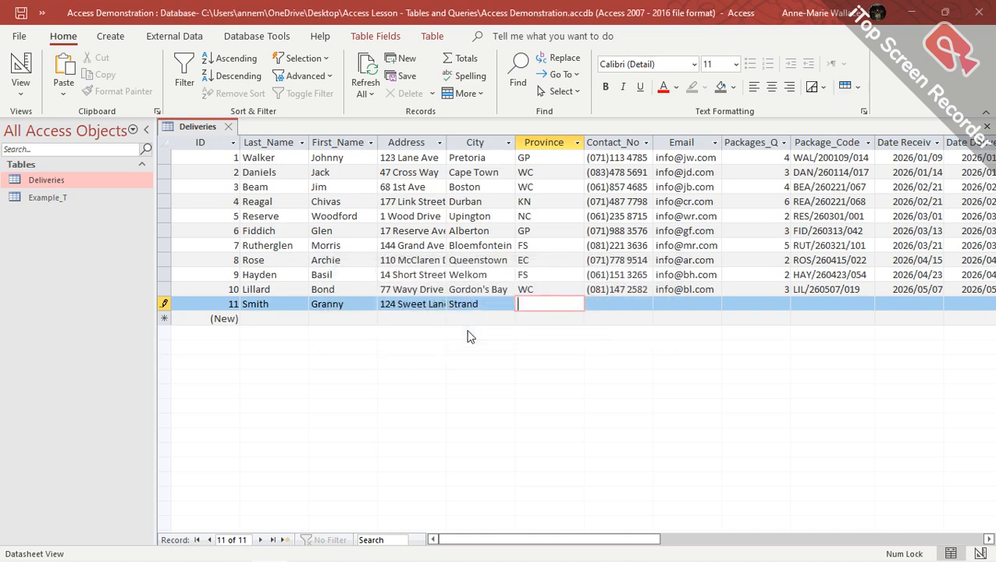
{"action": "type", "text": "WC"}
Enter the customer's contact number through the input mask and their e-mail address.
{"action": "key", "text": "Tab"}
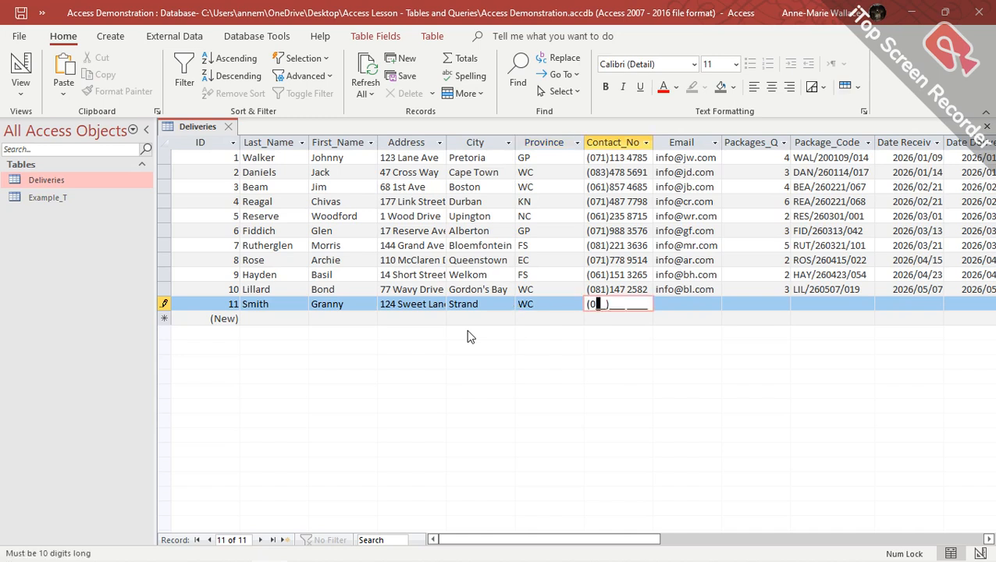
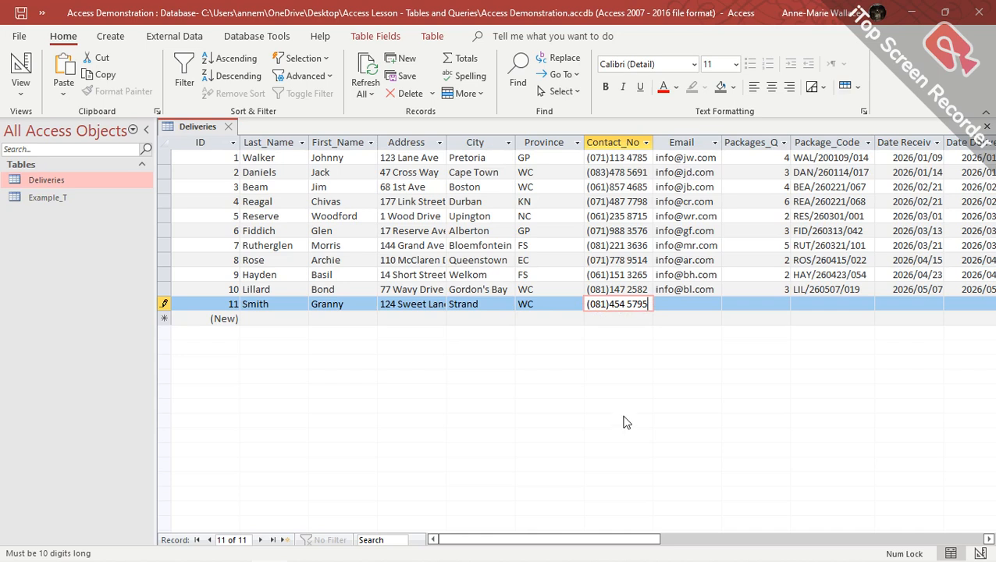
{"action": "key", "text": "Tab"}
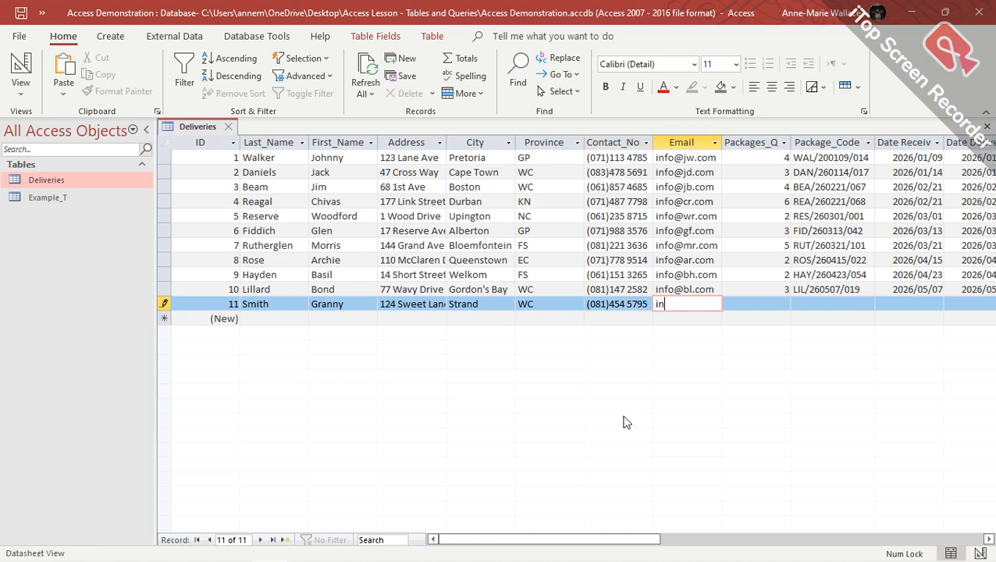
Set Packages_Q to 2 and start the package code with SMI/260509.
{"action": "key", "text": "Tab"}
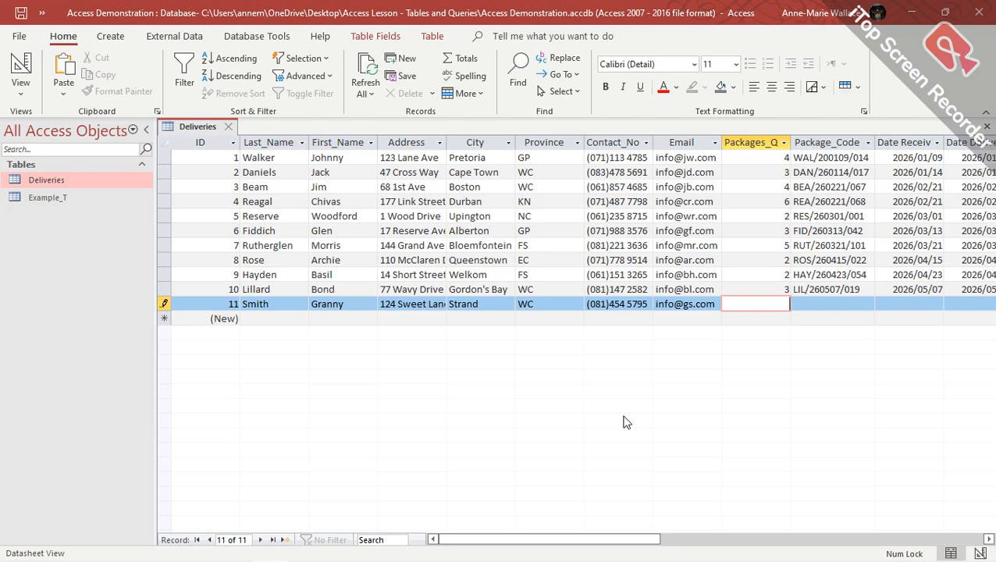
{"action": "type", "text": "2"}
{"action": "key", "text": "Tab"}
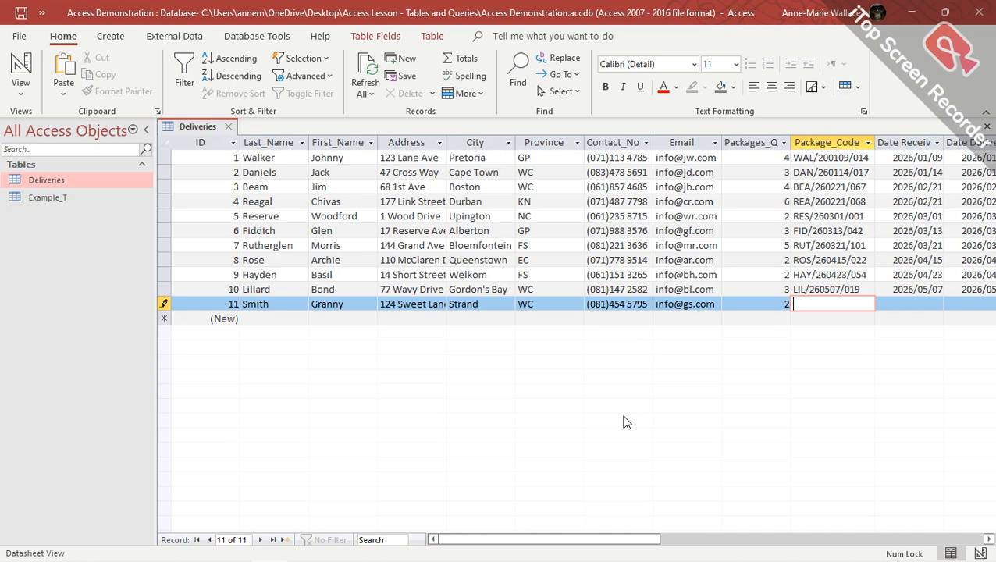
{"action": "type", "text": "SMI/"}
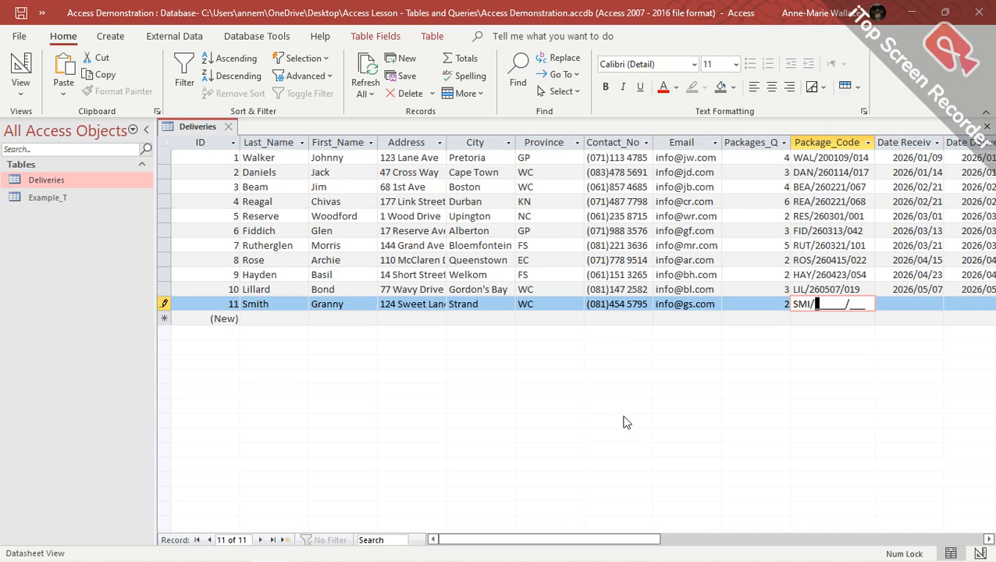
{"action": "type", "text": "260509/"}
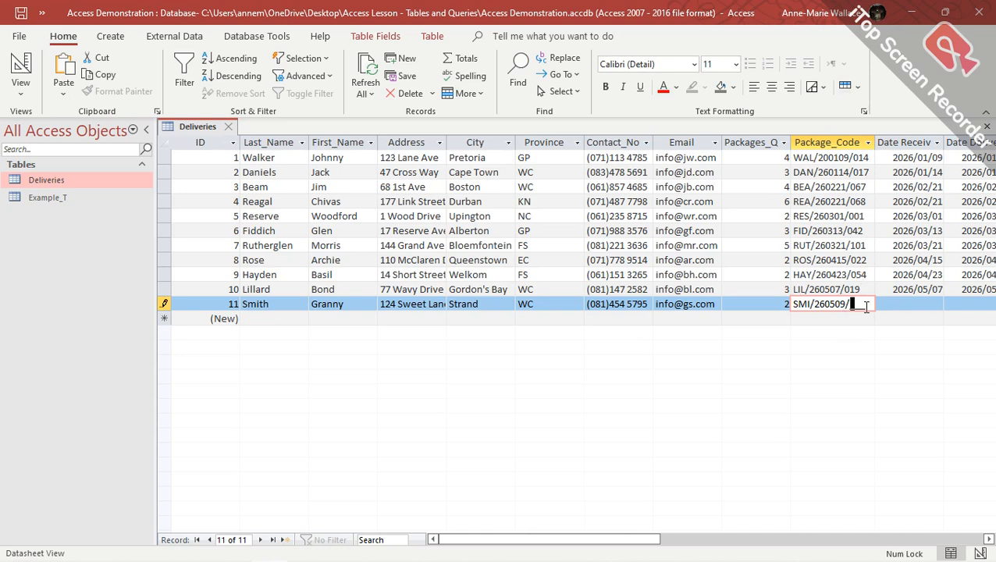
Complete the package code as SMI/260509/002 and set the received date to 2026/05/09.
{"action": "type", "text": "002"}
{"action": "key", "text": "Tab"}
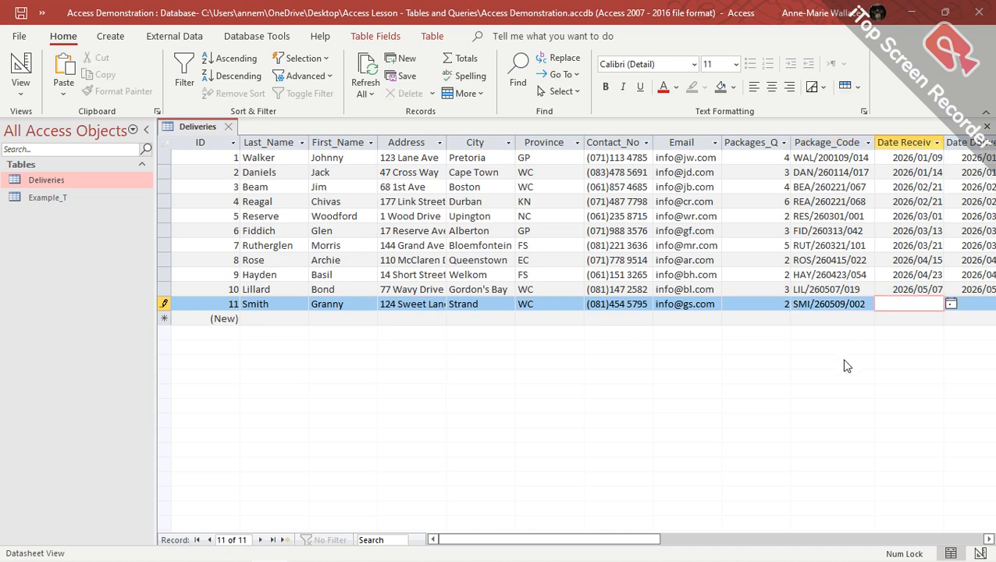
{"action": "left_click", "coordinate": [951, 304]}
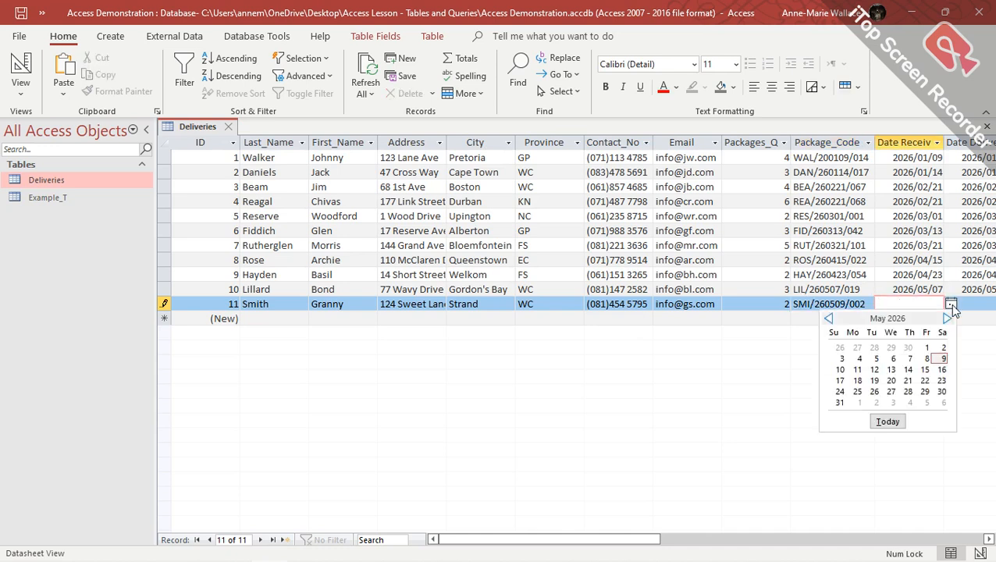
{"action": "left_click", "coordinate": [944, 359]}
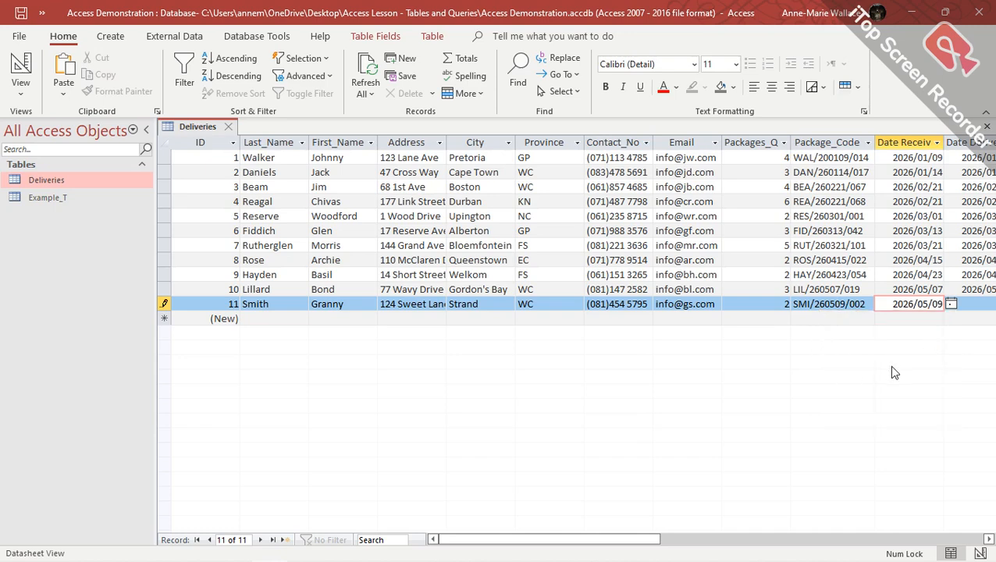
{"action": "left_click", "coordinate": [990, 540]}
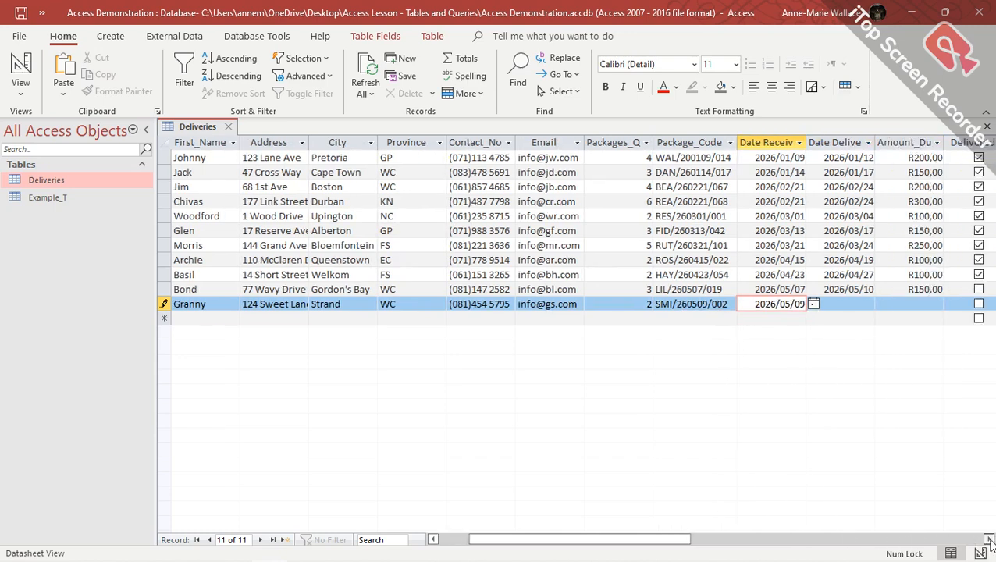
{"action": "left_click", "coordinate": [990, 540]}
Set the delivered date to 2026/05/12 and the amount due to R100,00.
{"action": "left_click", "coordinate": [725, 304]}
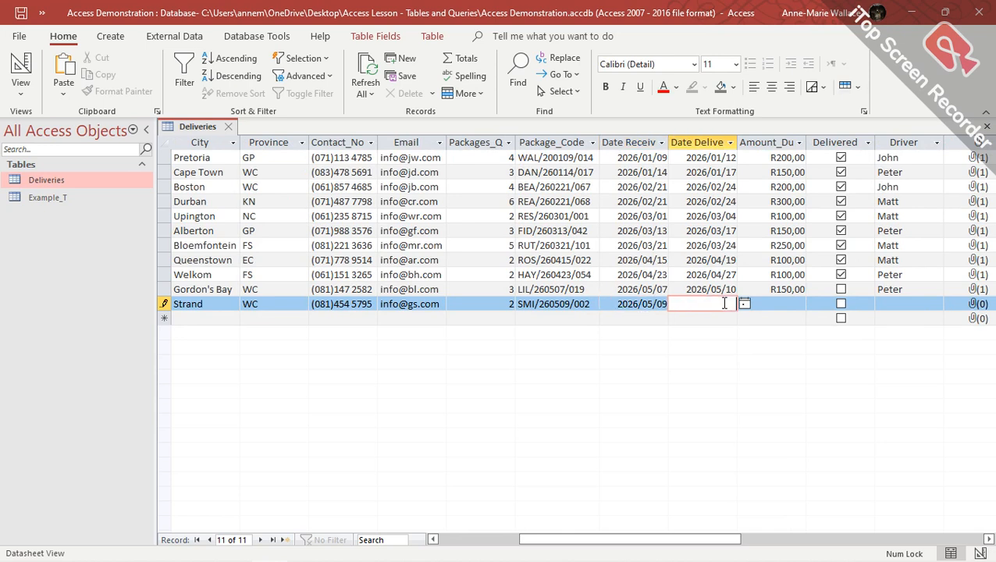
{"action": "left_click", "coordinate": [745, 304]}
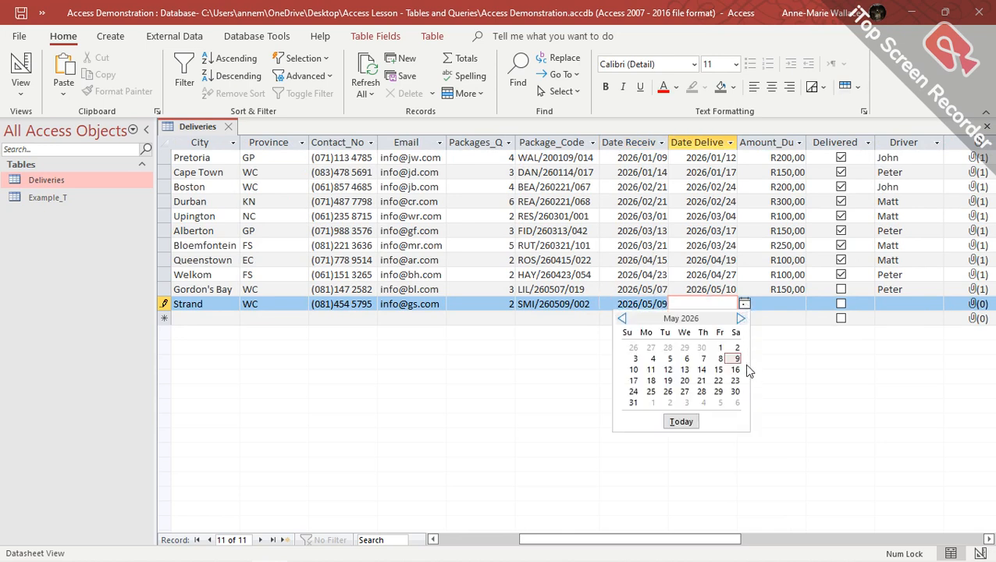
{"action": "left_click", "coordinate": [668, 369]}
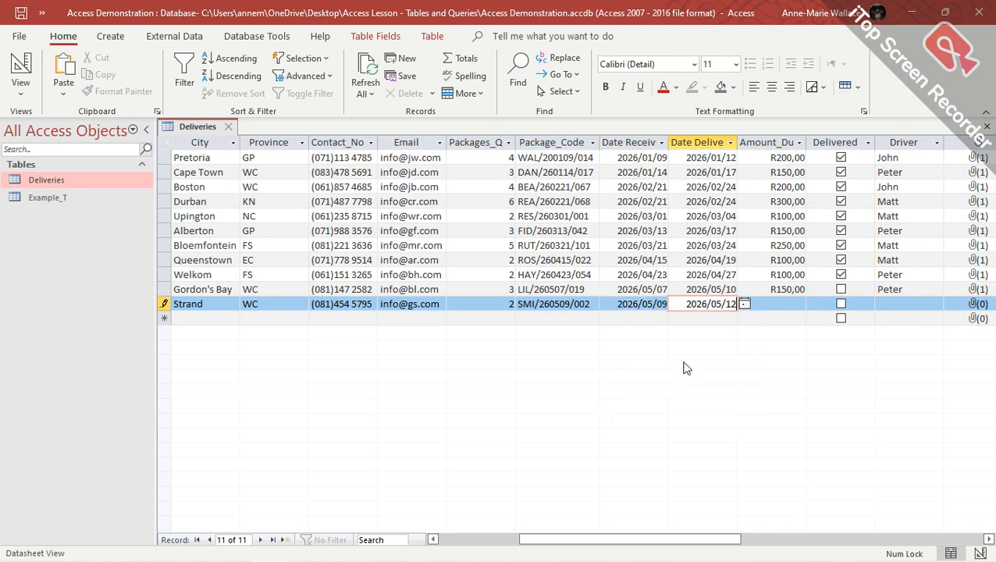
{"action": "key", "text": "Tab"}
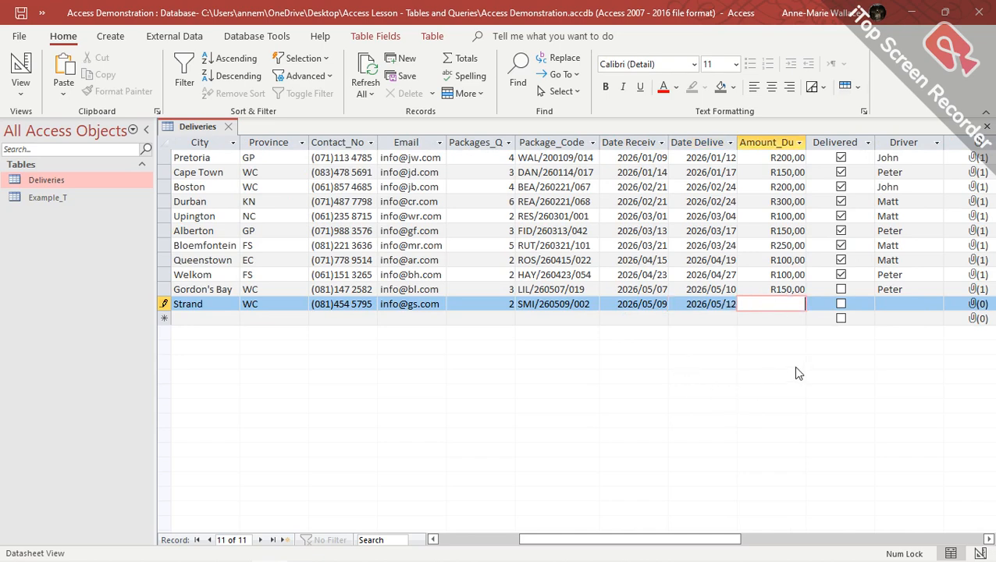
{"action": "type", "text": "100"}
{"action": "key", "text": "Tab"}
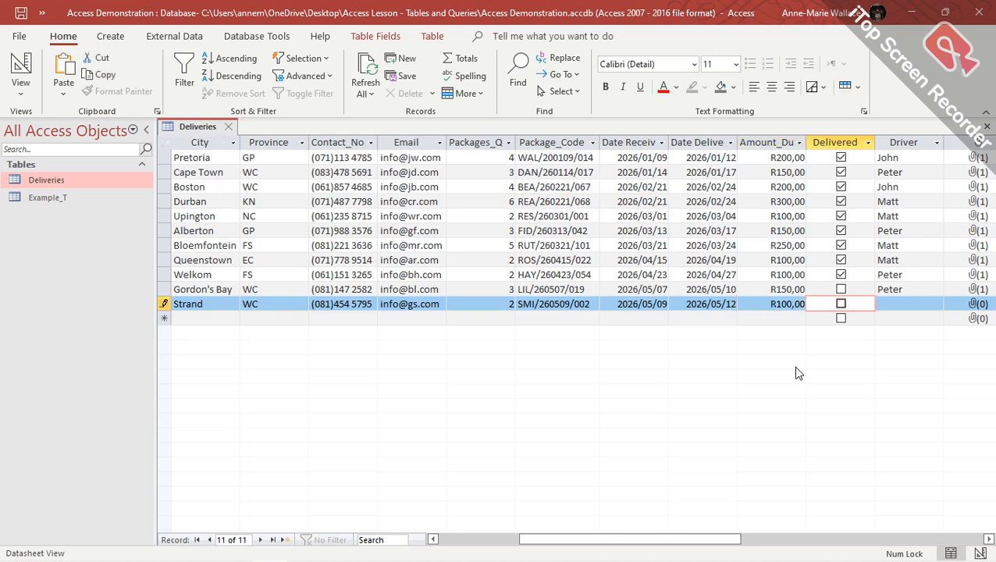
{"action": "key", "text": "Tab"}
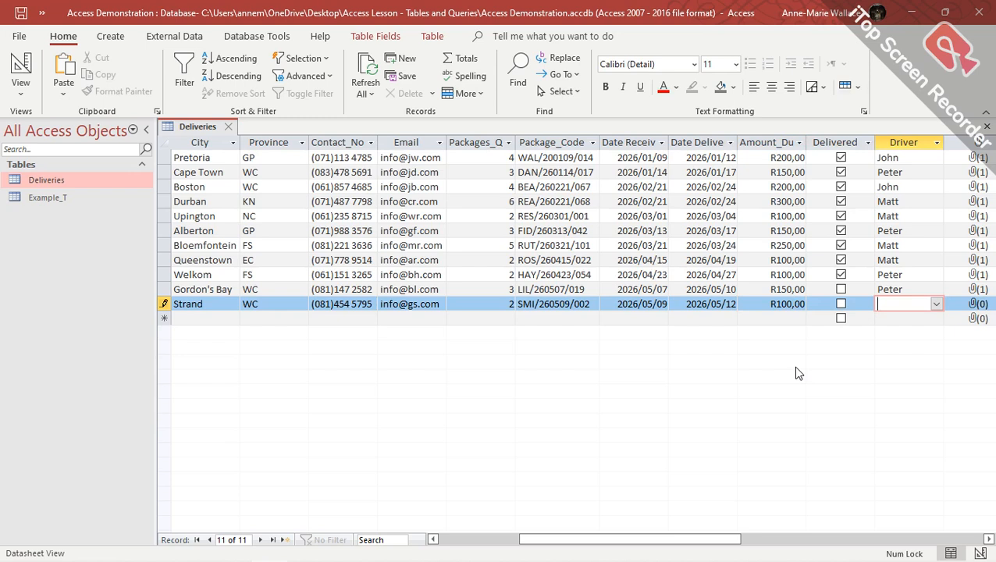
Pick Peter as the driver by typing p to auto-complete the Driver combo box.
{"action": "left_click", "coordinate": [937, 305]}
{"action": "left_click", "coordinate": [937, 306]}
{"action": "type", "text": "peter"}
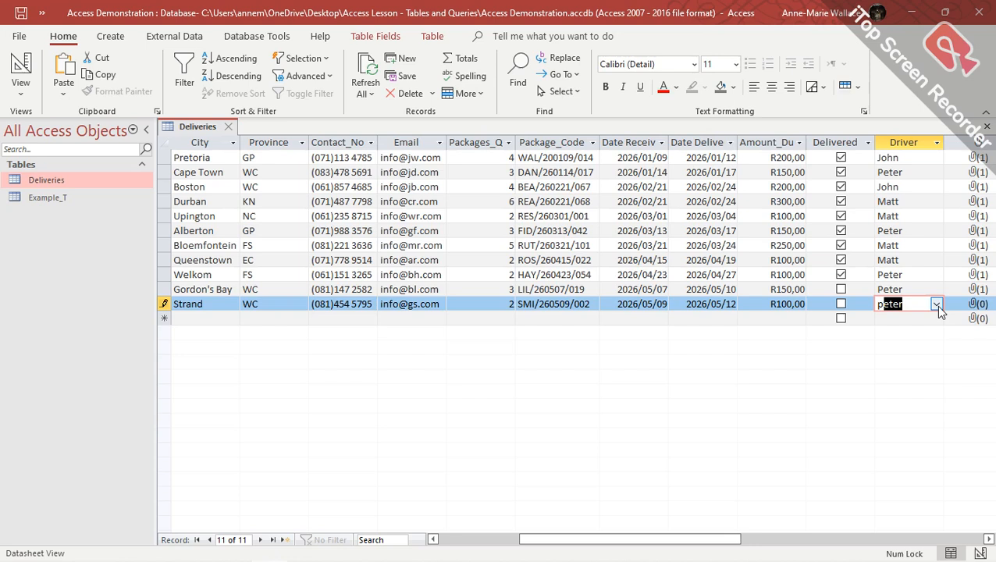
{"action": "key", "text": "Tab"}
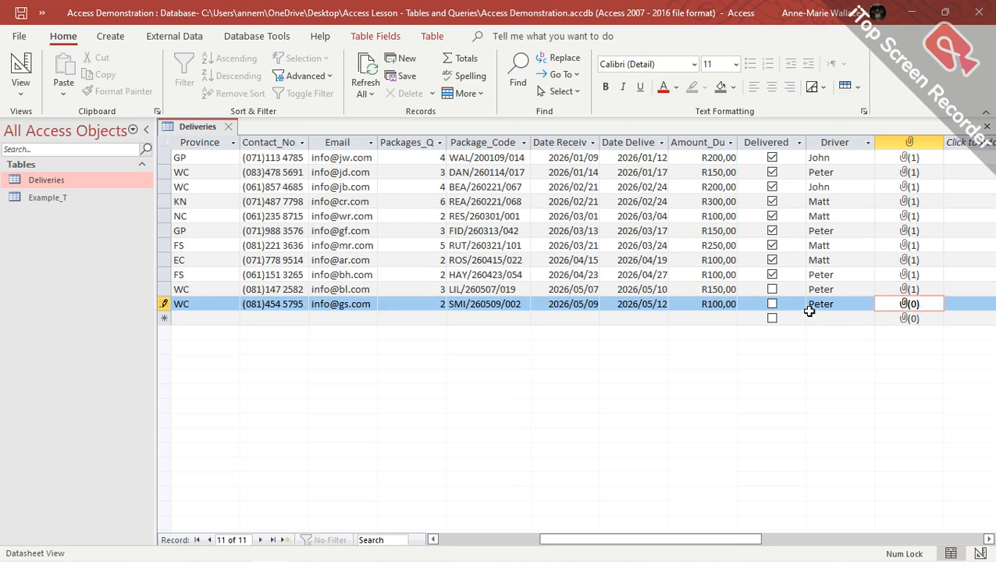
Tick the Delivered box on record 11.
{"action": "left_click", "coordinate": [839, 304]}
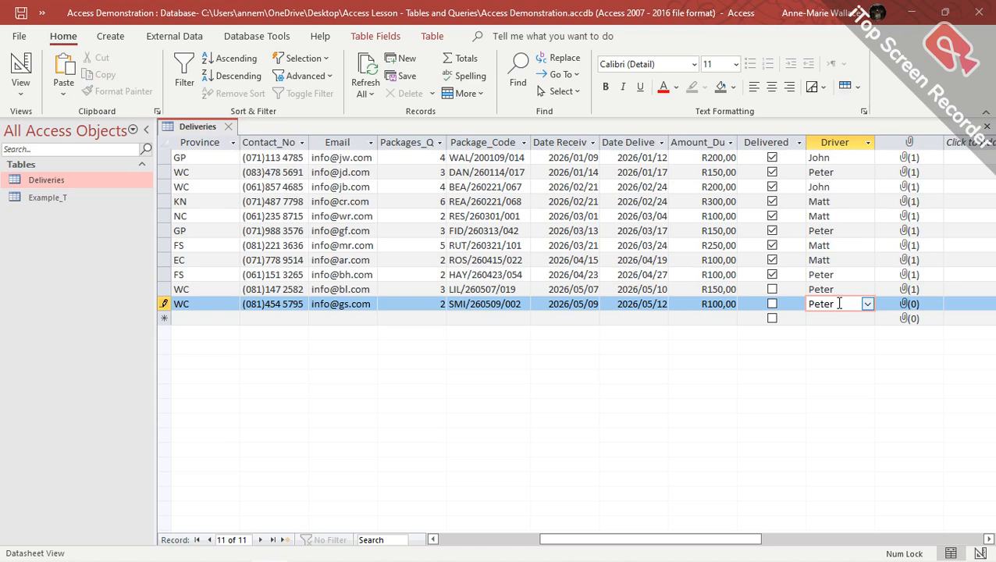
{"action": "key", "text": "shift+Tab"}
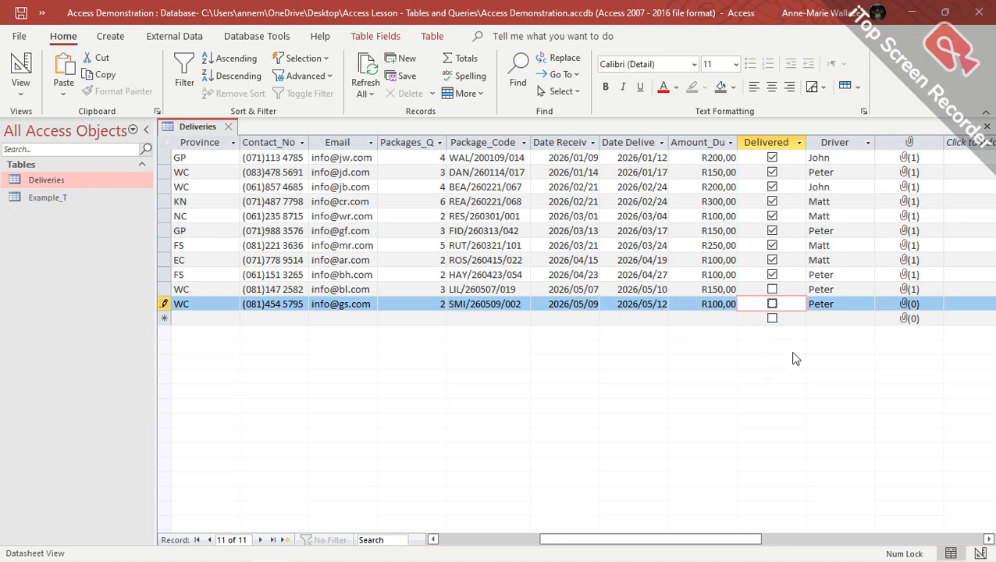
{"action": "key", "text": "space"}
{"action": "key", "text": "space"}
{"action": "key", "text": "space"}
{"action": "key", "text": "Tab"}
{"action": "key", "text": "Tab"}
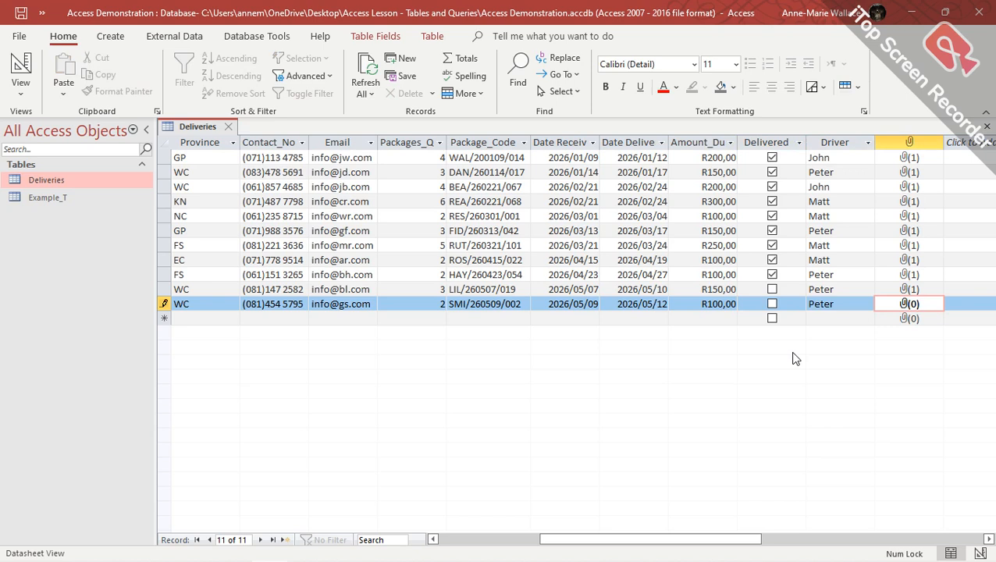
{"action": "key", "text": "Return"}
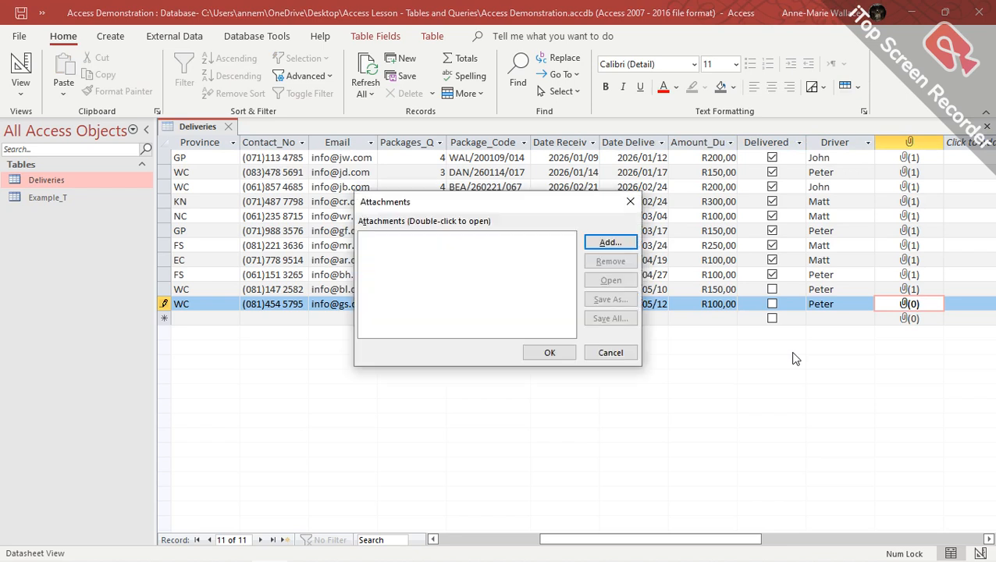
Attach the Package Delivery Note PDF to record 11 and save the record.
{"action": "left_click", "coordinate": [609, 243]}
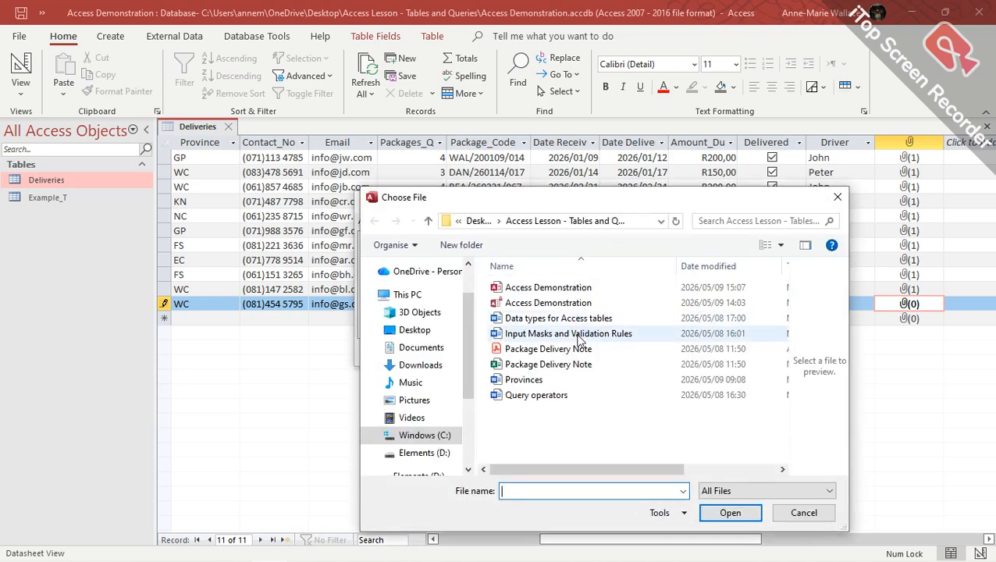
{"action": "left_click", "coordinate": [582, 350]}
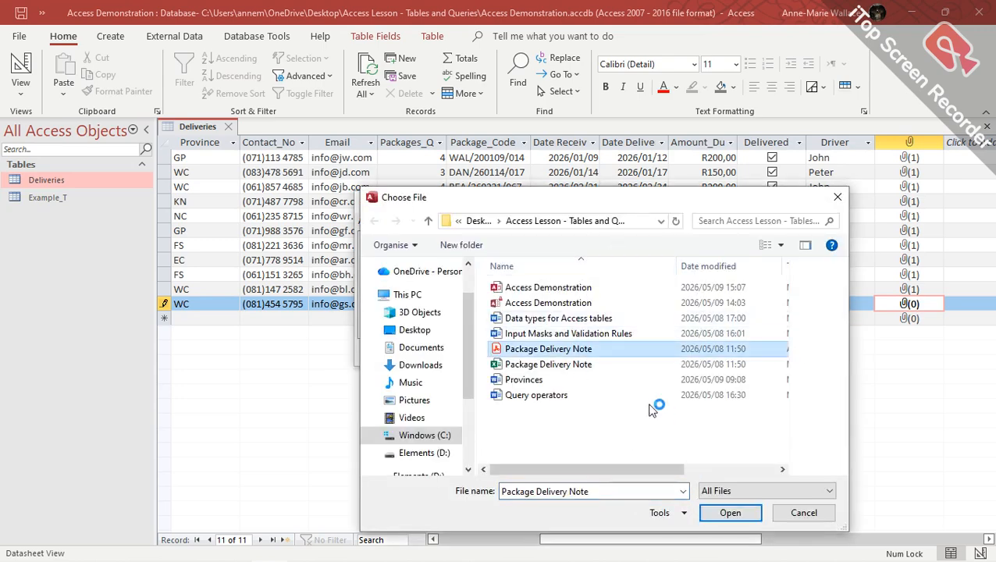
{"action": "left_click", "coordinate": [731, 514]}
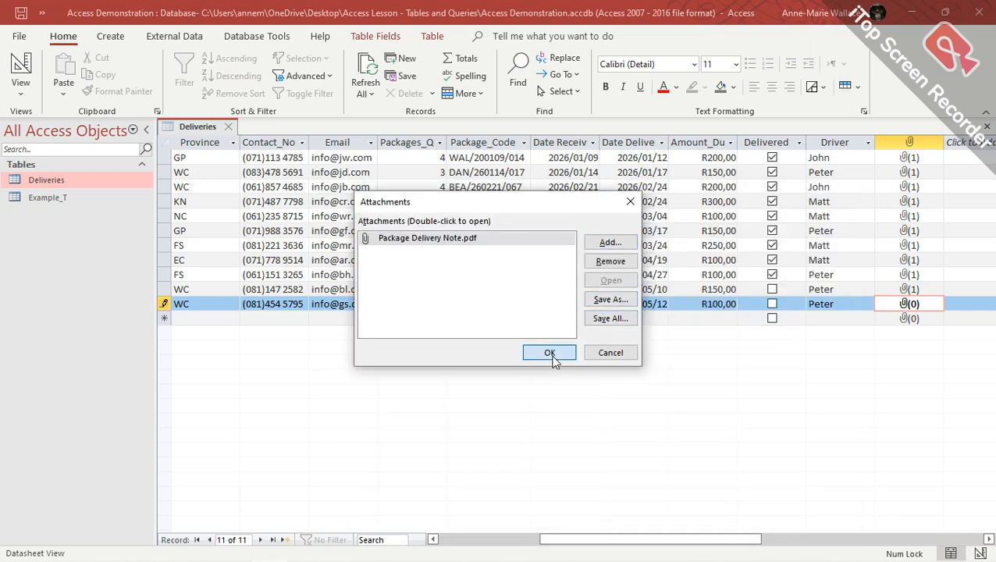
{"action": "left_click", "coordinate": [549, 353]}
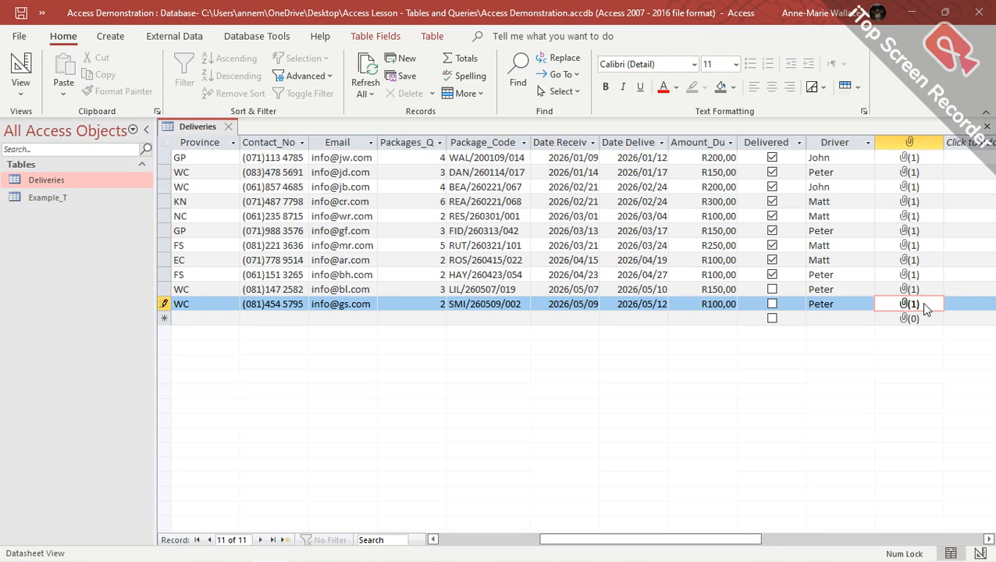
{"action": "key", "text": "Tab"}
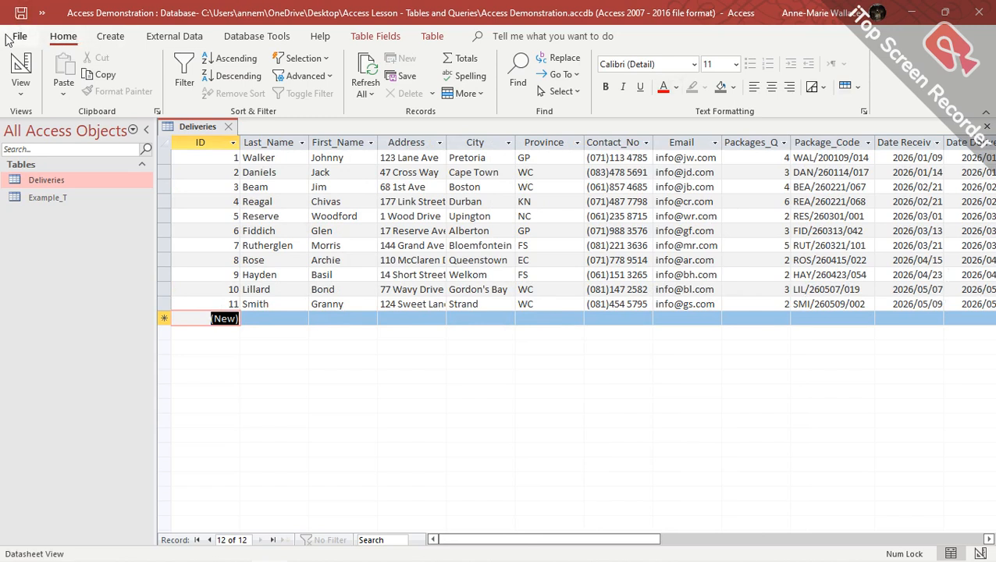
Close the Deliveries datasheet and switch to the Create ribbon.
{"action": "left_click", "coordinate": [229, 127]}
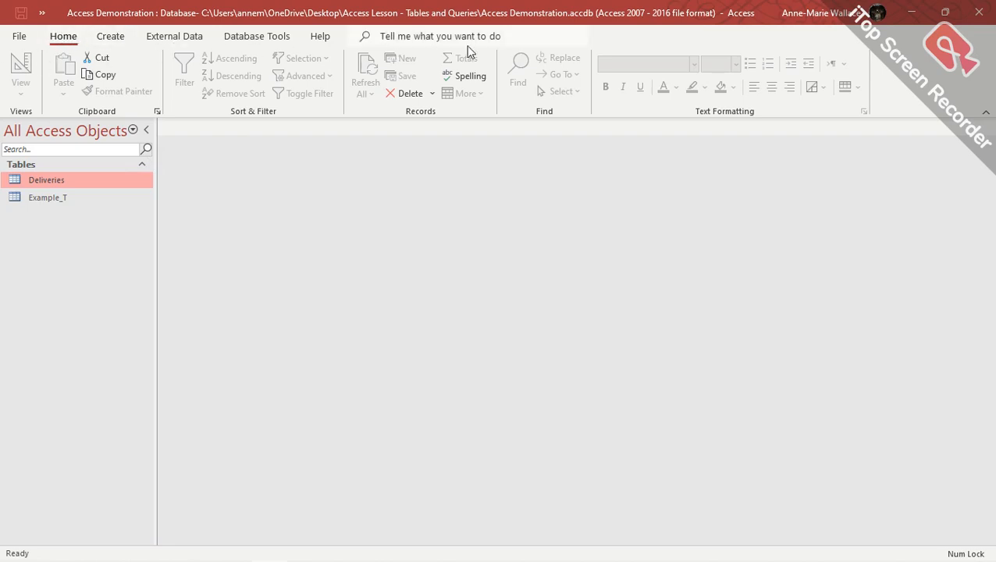
{"action": "left_click", "coordinate": [113, 36]}
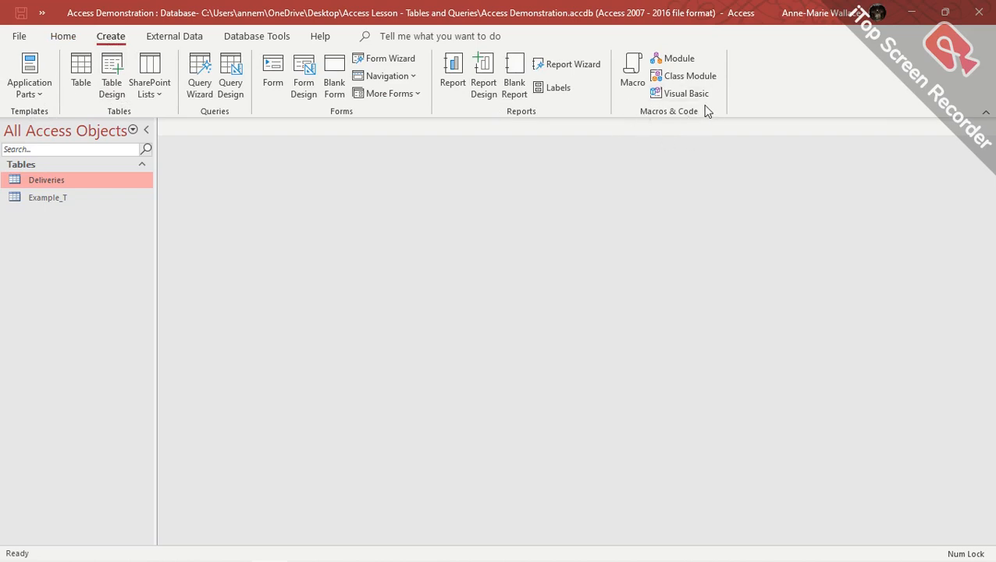
{"action": "left_click", "coordinate": [200, 87]}
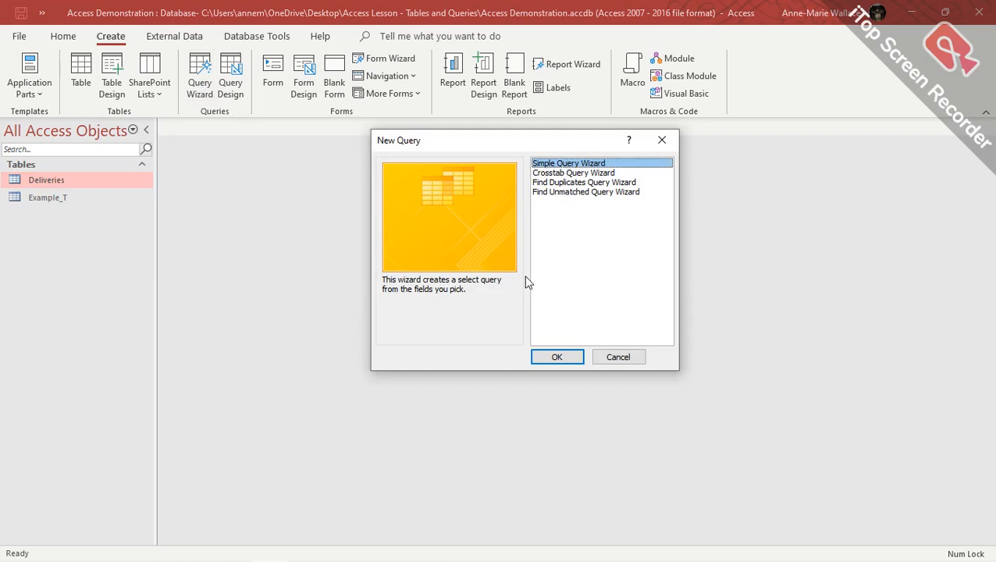
{"action": "left_click", "coordinate": [573, 358]}
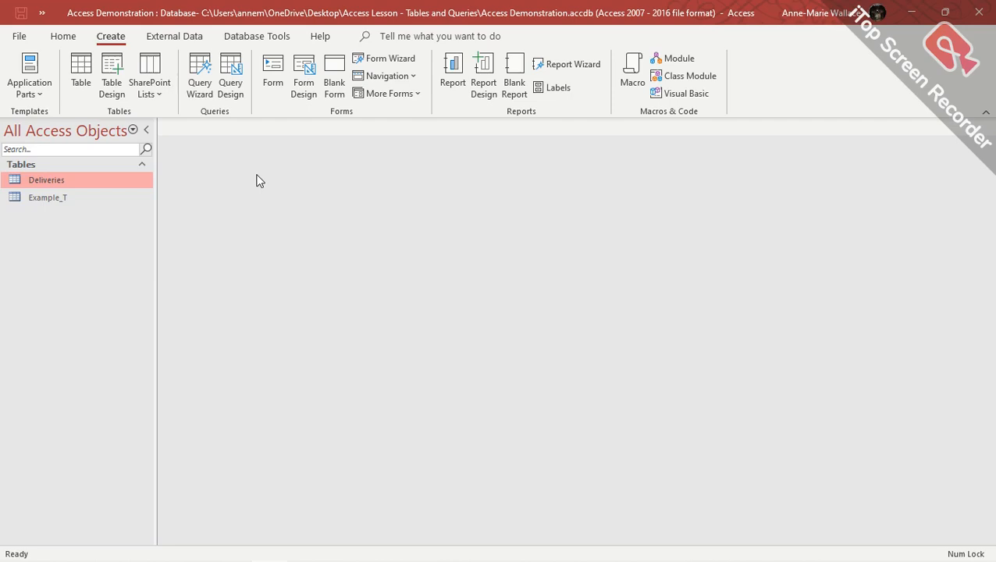
Start a new query in Design View and add the Deliveries table.
{"action": "left_click", "coordinate": [236, 93]}
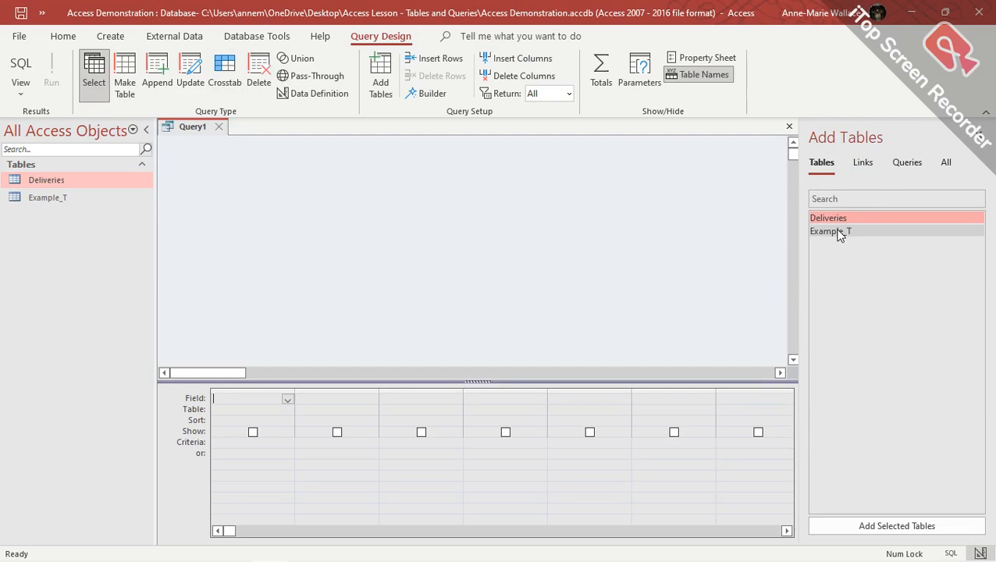
{"action": "left_click", "coordinate": [864, 163]}
{"action": "left_click", "coordinate": [908, 167]}
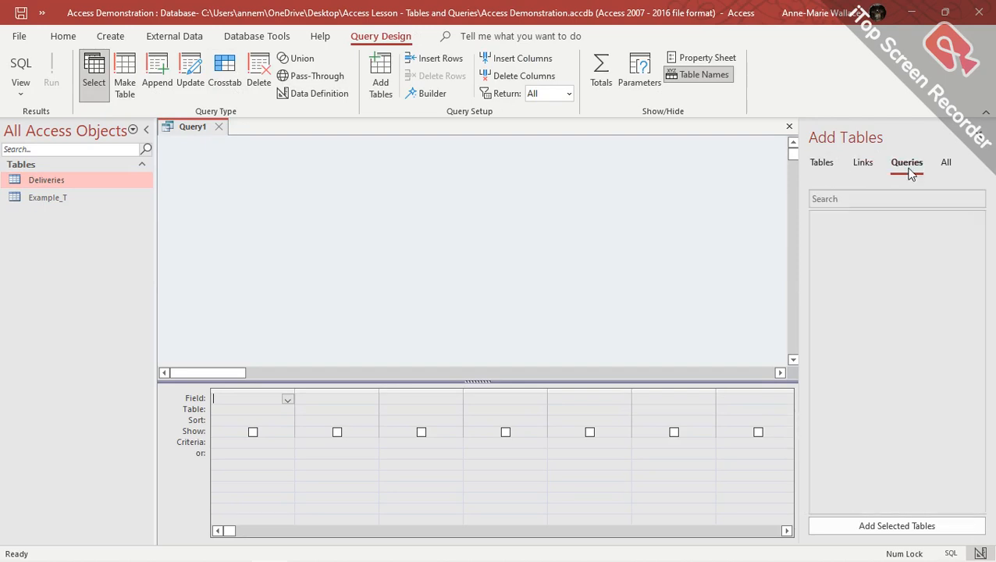
{"action": "left_click", "coordinate": [829, 168]}
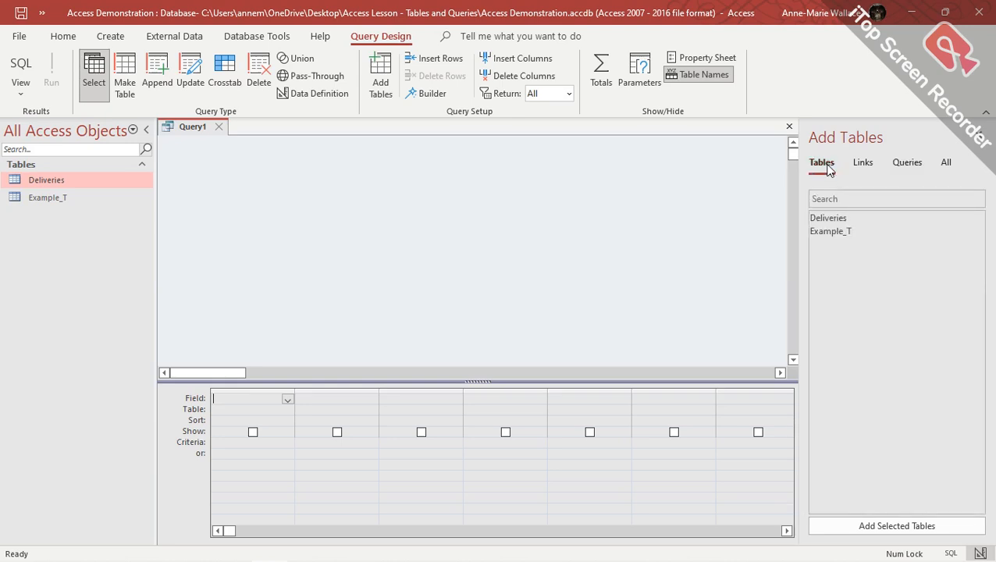
{"action": "double_click", "coordinate": [827, 219]}
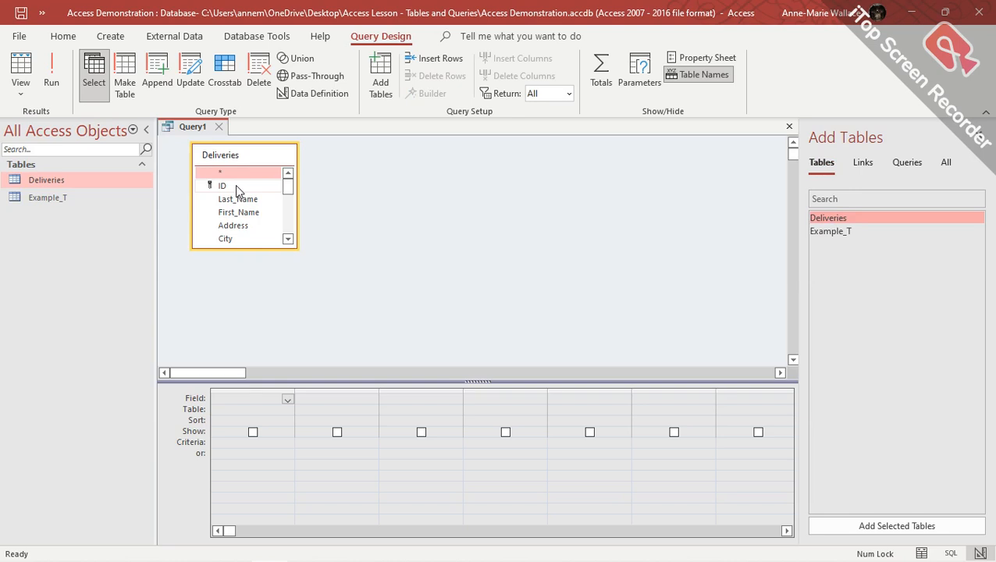
Place ID, Last_Name, First_Name and Province into the query design grid.
{"action": "left_click_drag", "start_coordinate": [237, 191], "coordinate": [263, 409]}
{"action": "left_click_drag", "start_coordinate": [237, 191], "coordinate": [328, 406]}
{"action": "left_click_drag", "start_coordinate": [246, 189], "coordinate": [424, 399]}
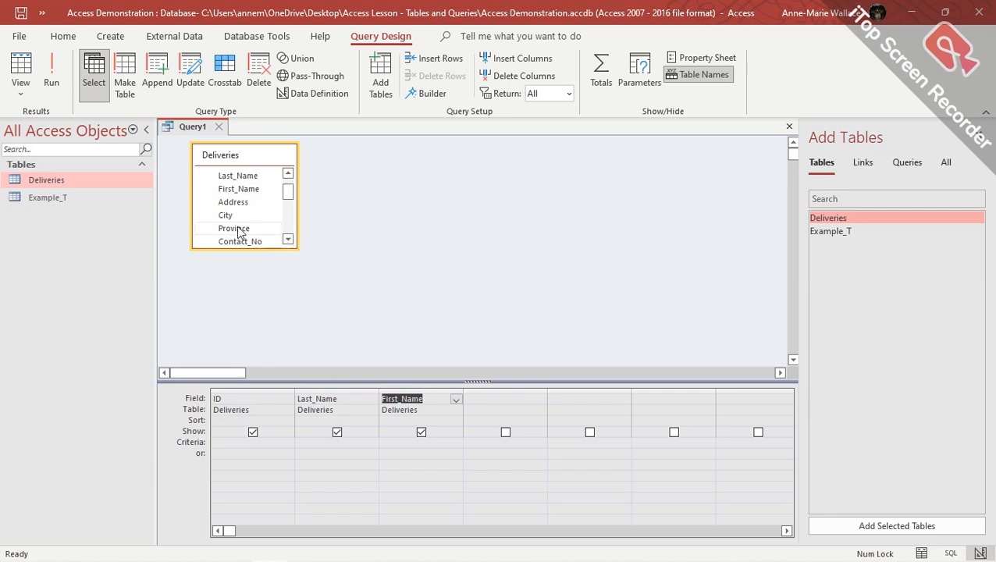
{"action": "left_click_drag", "start_coordinate": [238, 229], "coordinate": [508, 403]}
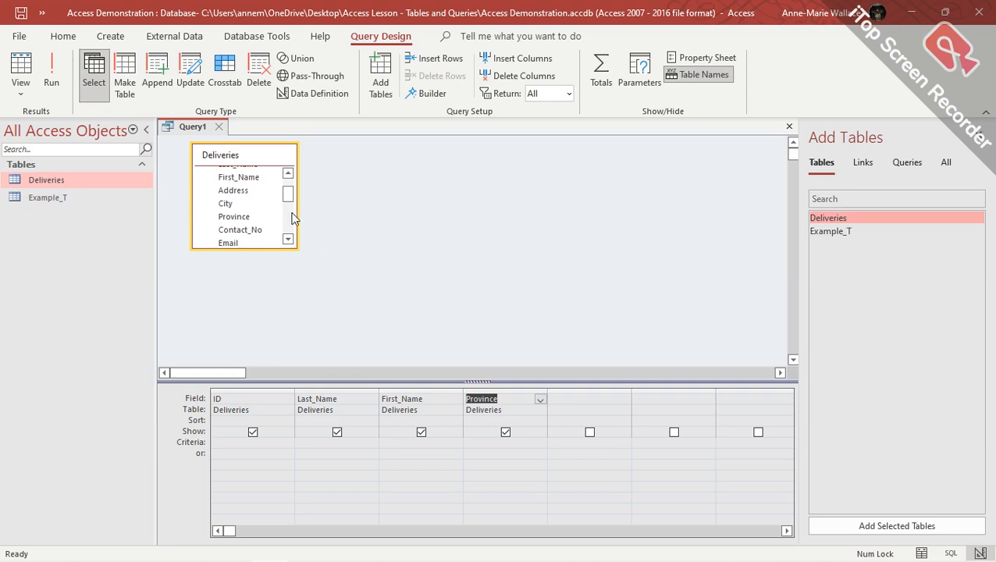
{"action": "mouse_move", "coordinate": [289, 200]}
{"action": "left_mouse_down"}
{"action": "mouse_move", "coordinate": [291, 238]}
{"action": "mouse_move", "coordinate": [287, 186]}
{"action": "left_mouse_up"}
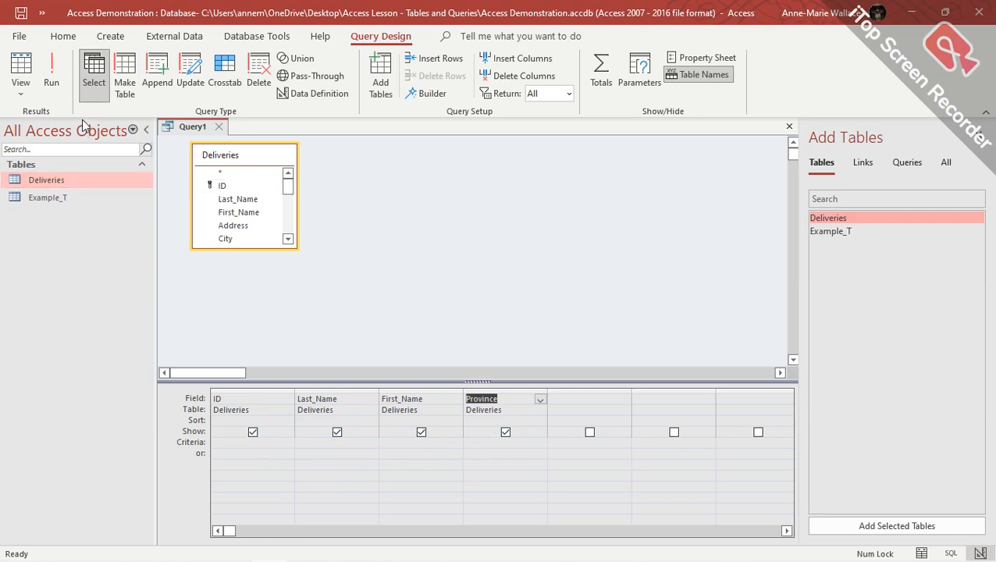
Save the query as Deliveries_Provinces_Q, correcting the 'Privinces' typo.
{"action": "left_click", "coordinate": [21, 14]}
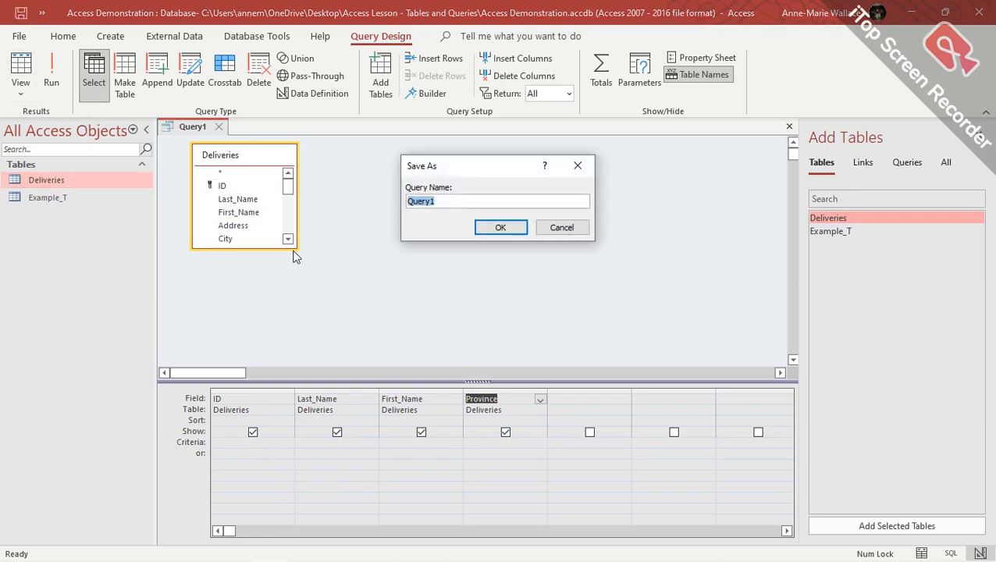
{"action": "type", "text": "Deliveries_Privinces_Q"}
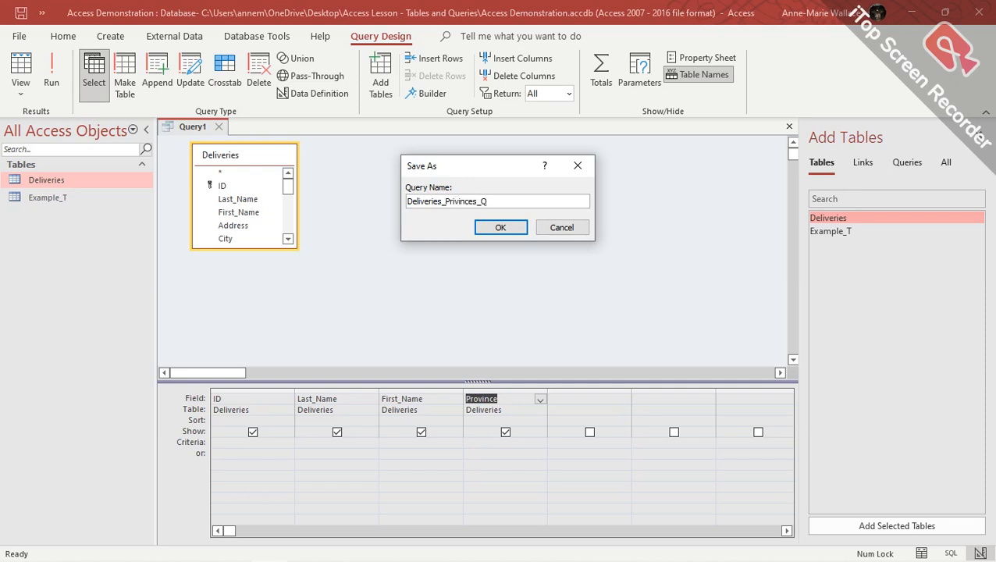
{"action": "left_click", "coordinate": [477, 201]}
{"action": "key", "text": "BackSpace"}
{"action": "key", "text": "BackSpace"}
{"action": "key", "text": "BackSpace"}
{"action": "key", "text": "BackSpace"}
{"action": "key", "text": "BackSpace"}
{"action": "key", "text": "BackSpace"}
{"action": "key", "text": "BackSpace"}
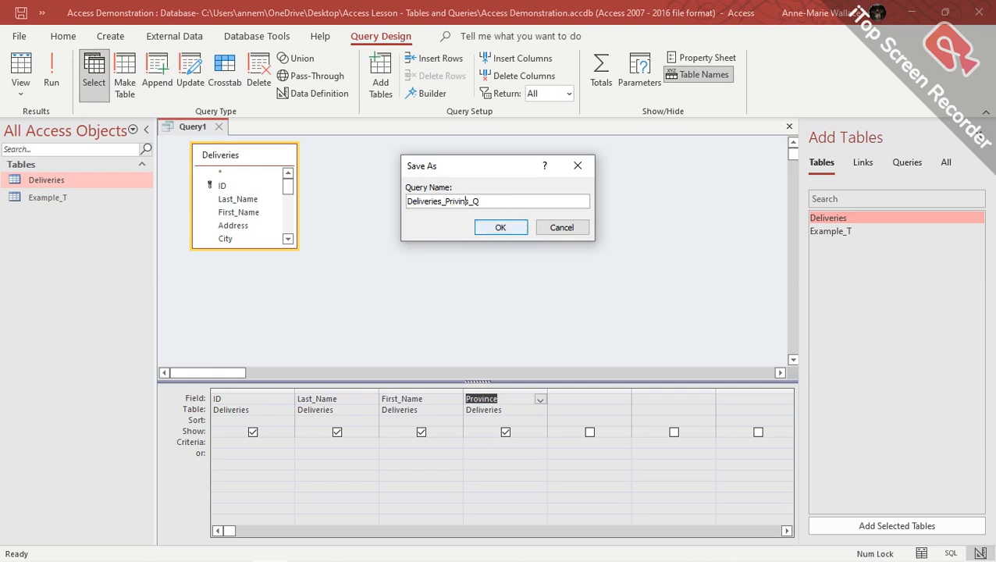
{"action": "type", "text": "ovinces"}
{"action": "left_click", "coordinate": [504, 228]}
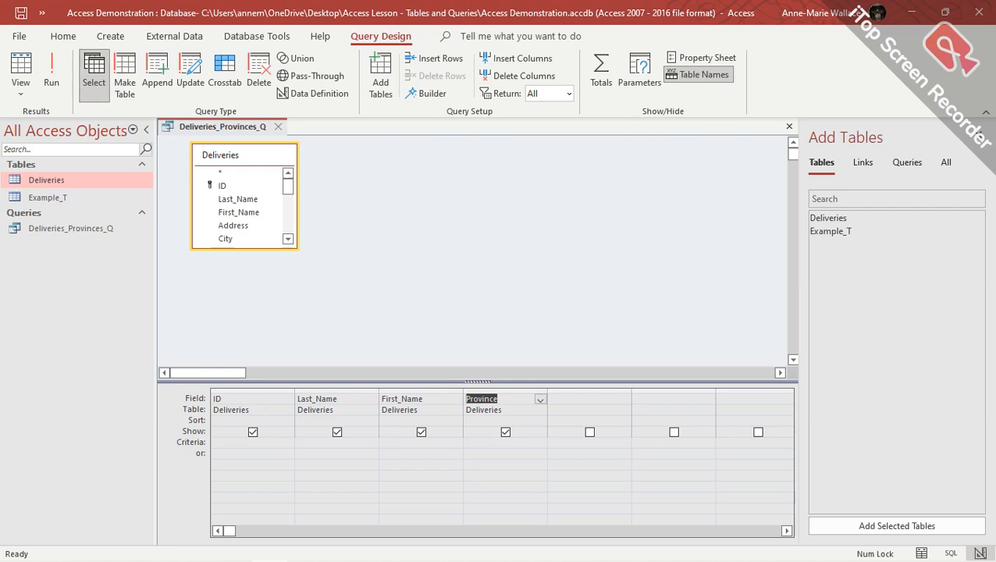
Open the Deliveries table's shortcut menu and leave its name unchanged.
{"action": "right_click", "coordinate": [58, 179]}
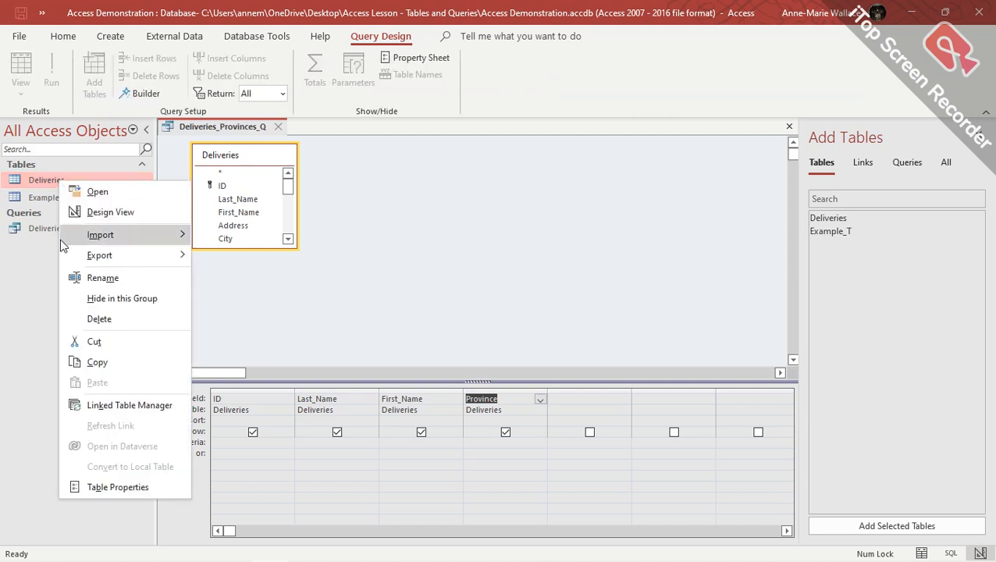
{"action": "left_click", "coordinate": [102, 278]}
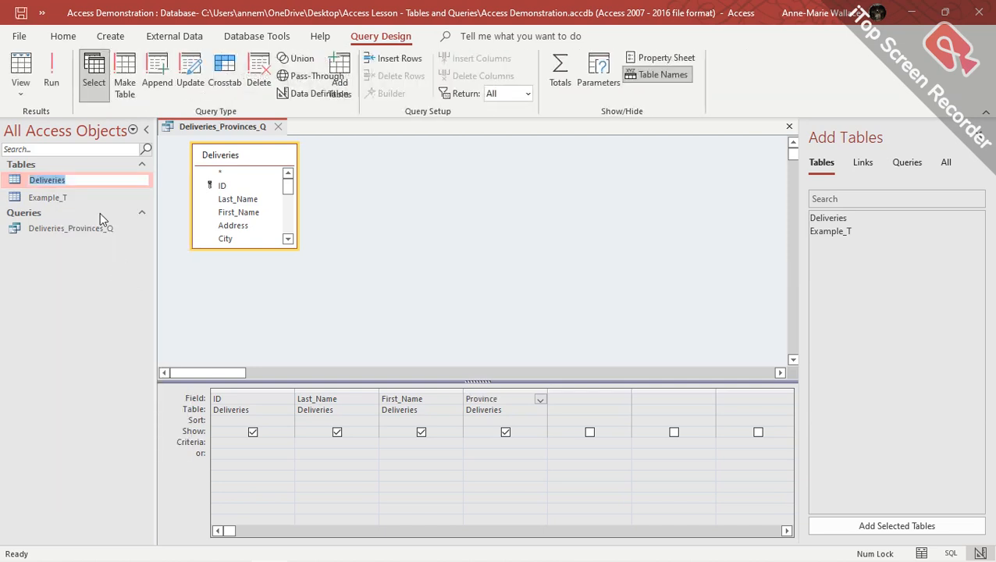
{"action": "left_click", "coordinate": [87, 180]}
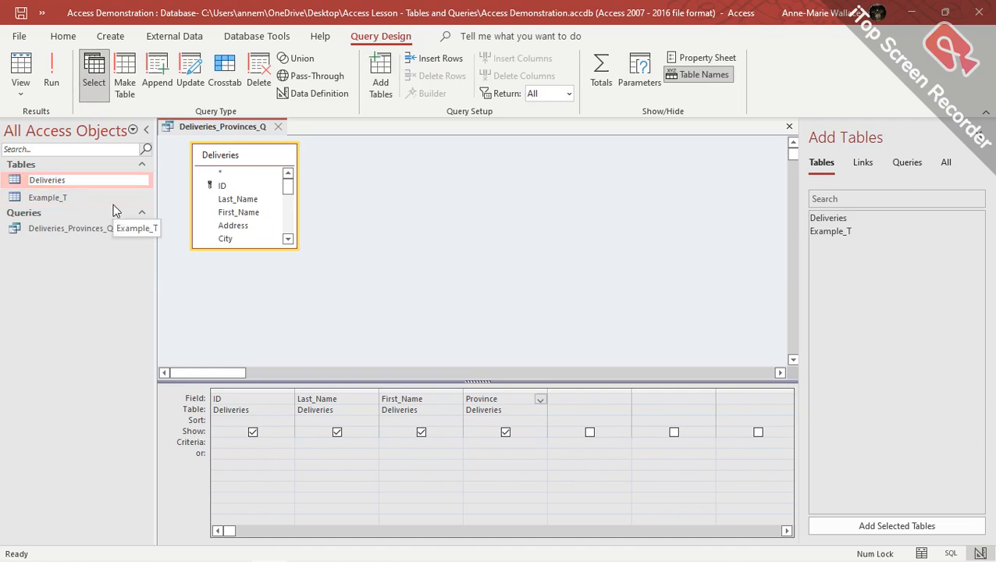
{"action": "left_click", "coordinate": [97, 314]}
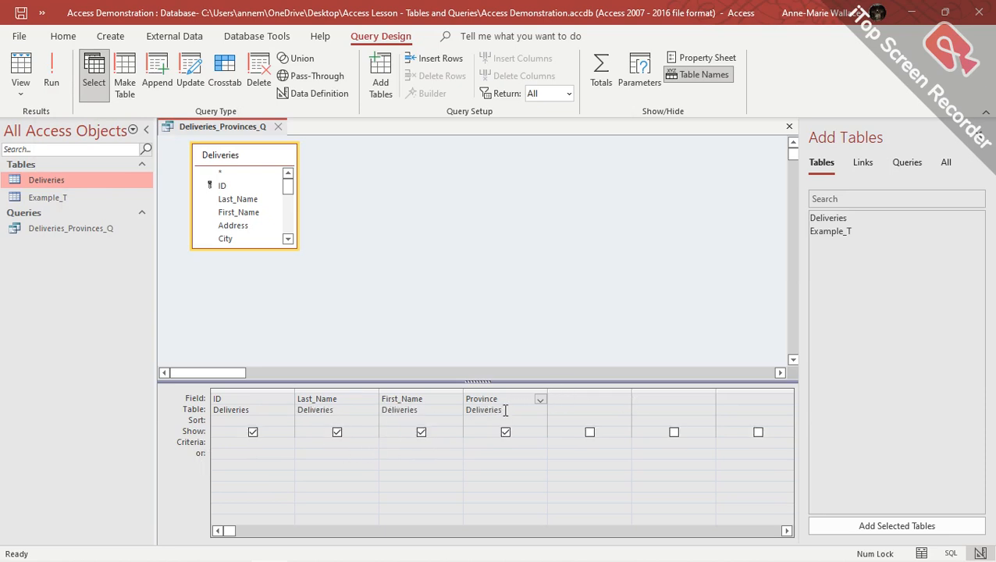
Run the query, then untick Show under ID and run it again.
{"action": "left_click", "coordinate": [53, 78]}
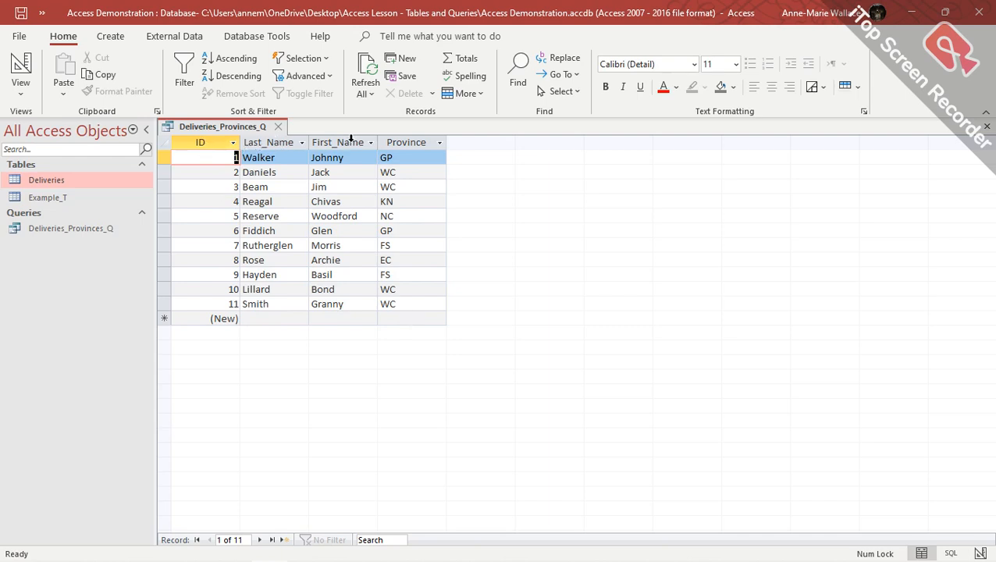
{"action": "left_click", "coordinate": [22, 66]}
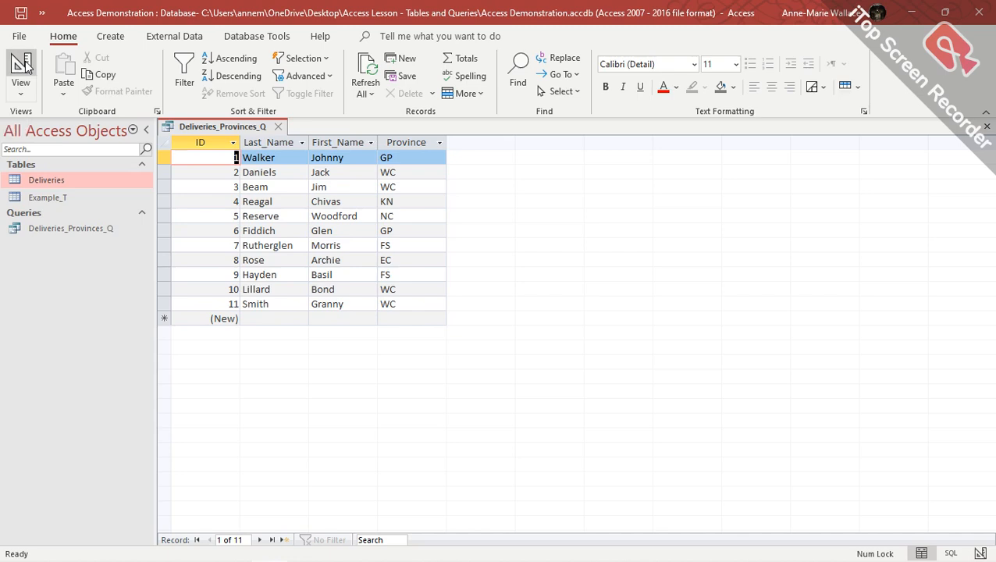
{"action": "left_click", "coordinate": [250, 430]}
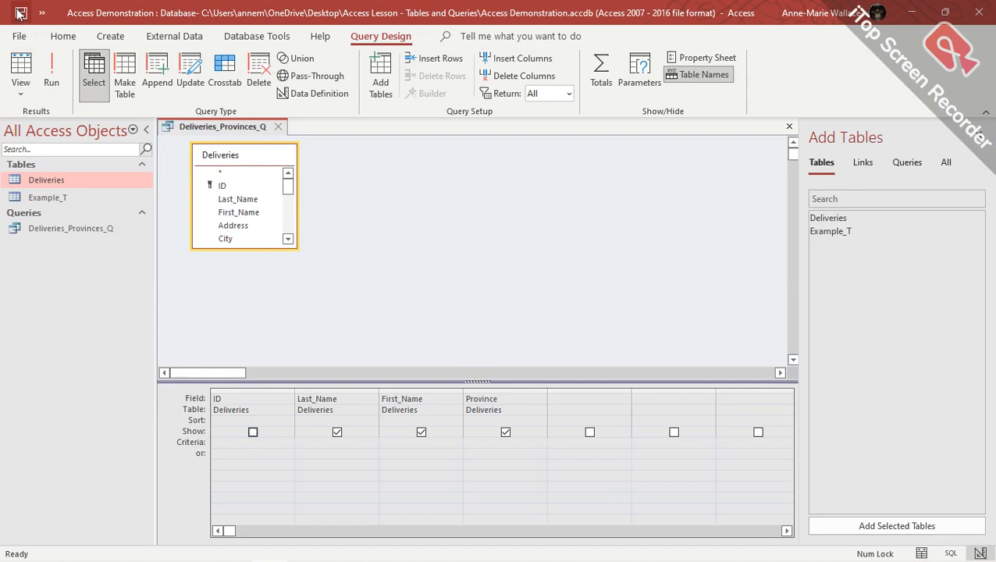
{"action": "left_click", "coordinate": [47, 70]}
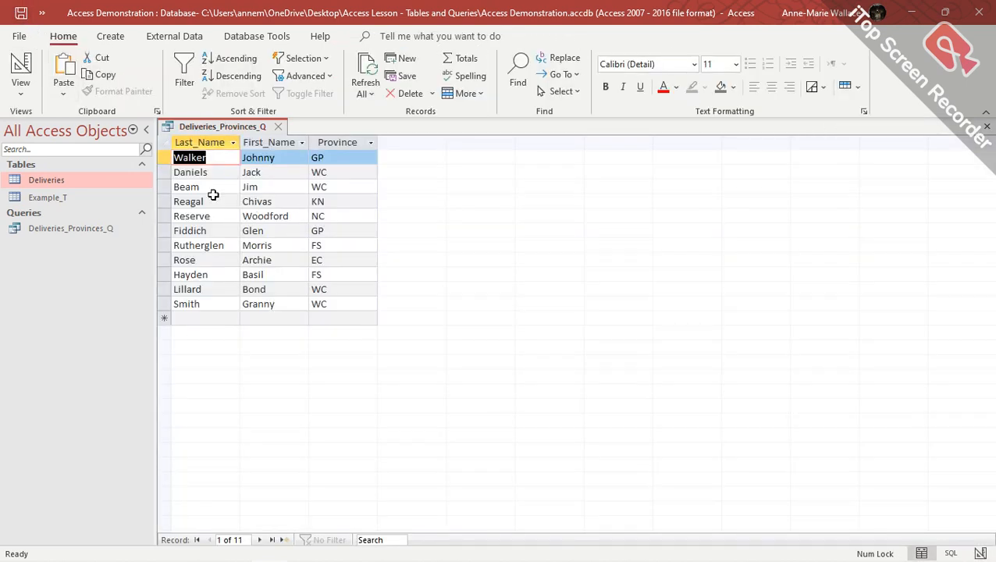
Enter "WC" as the Province criterion and run the query, leaving four records.
{"action": "left_click", "coordinate": [21, 69]}
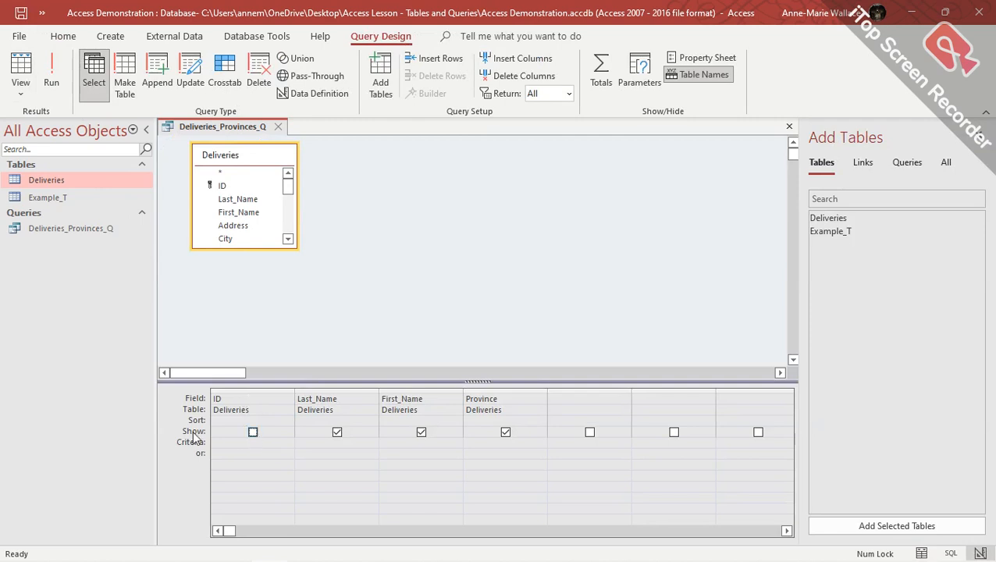
{"action": "left_click", "coordinate": [493, 442]}
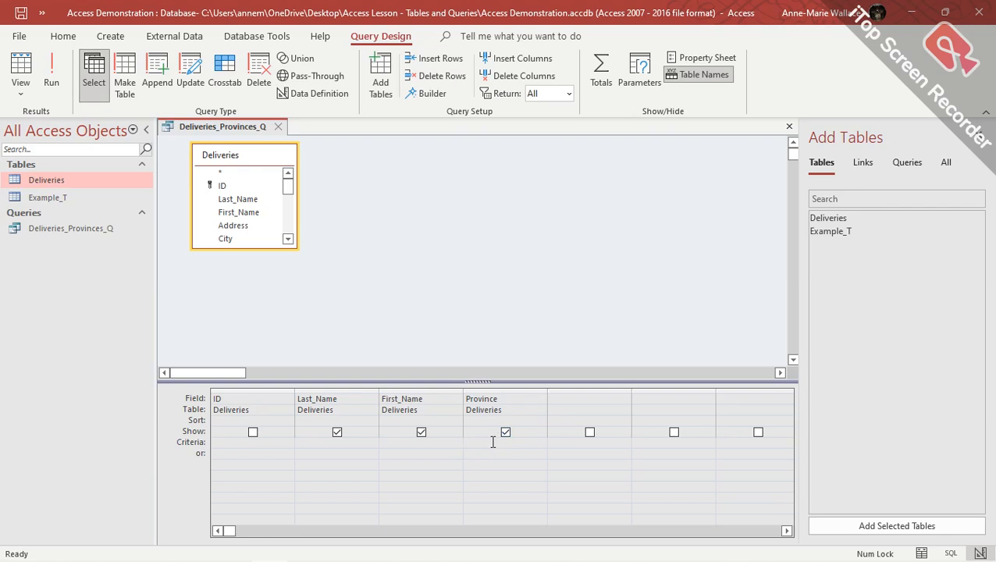
{"action": "type", "text": "\"WC"}
{"action": "left_click", "coordinate": [55, 74]}
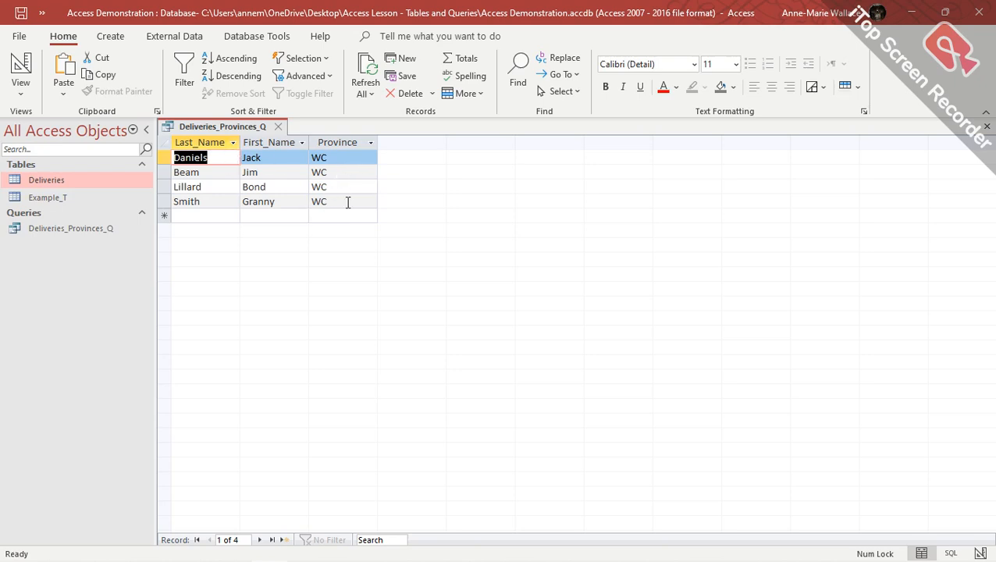
Add "GP" in the Province or: row and run the query for six records.
{"action": "left_click", "coordinate": [21, 69]}
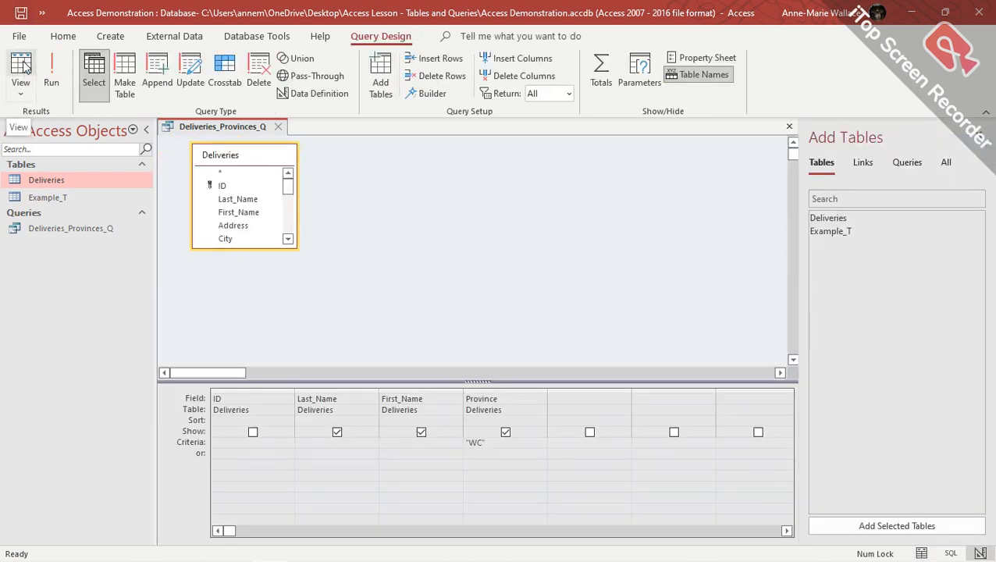
{"action": "left_click", "coordinate": [486, 454]}
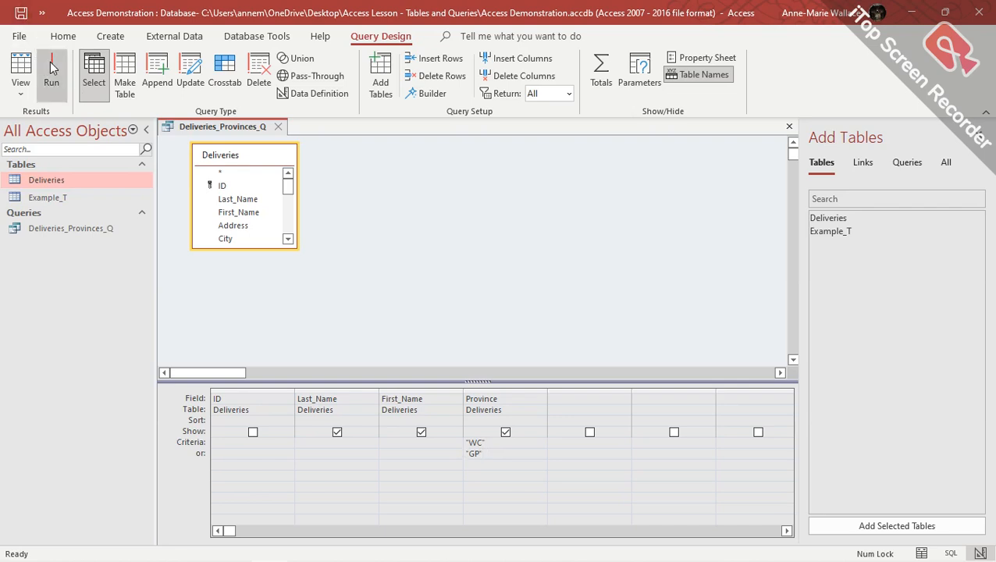
{"action": "left_click", "coordinate": [51, 69]}
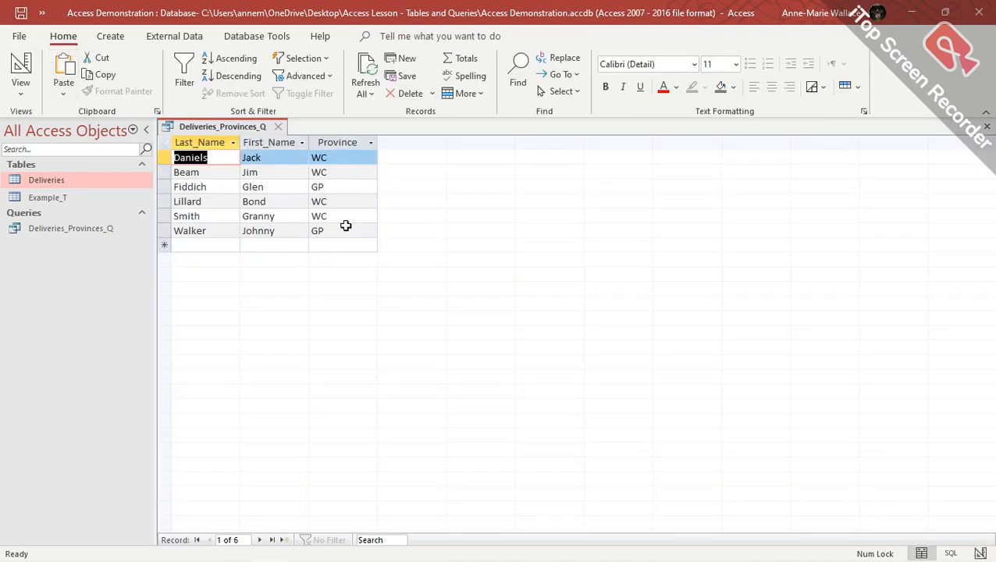
{"action": "left_click", "coordinate": [19, 71]}
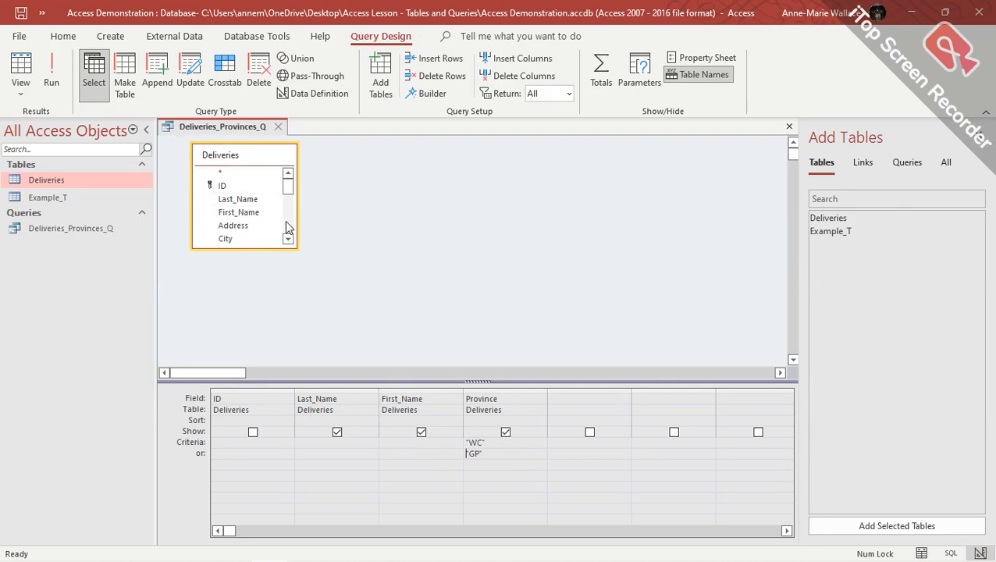
Add the Delivered field to the grid and delete the "GP" criterion.
{"action": "left_click", "coordinate": [288, 241]}
{"action": "left_click", "coordinate": [288, 240]}
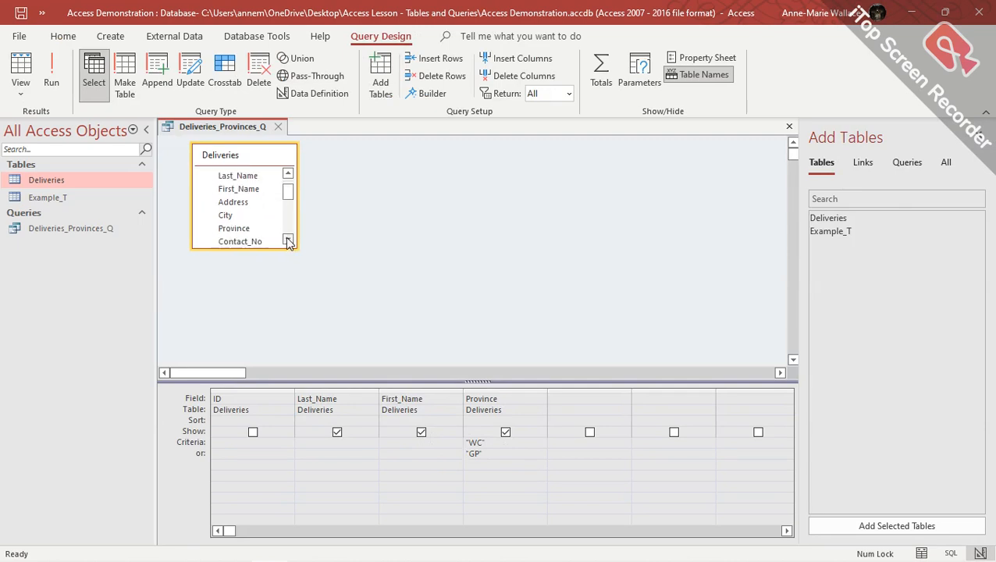
{"action": "left_click", "coordinate": [288, 241]}
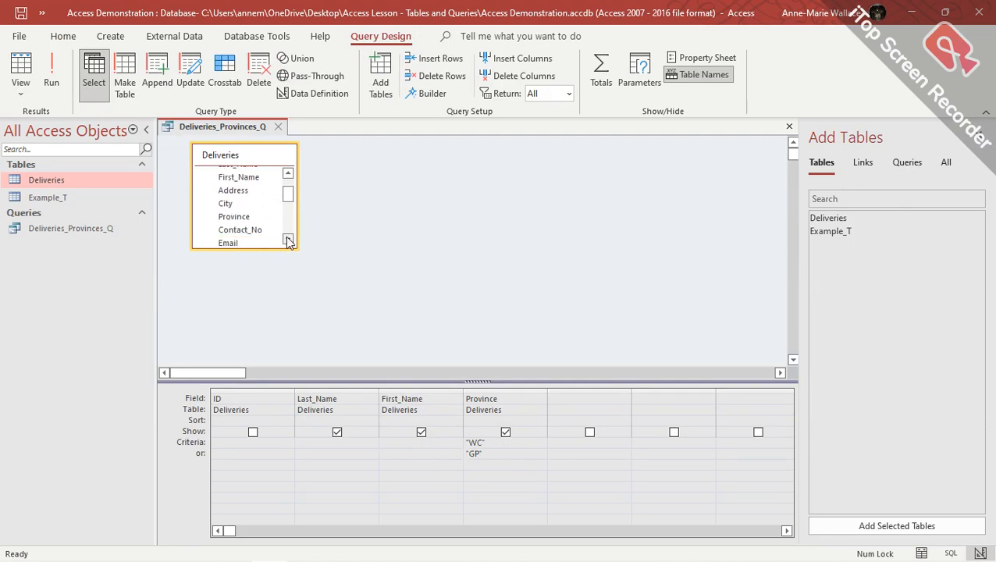
{"action": "left_click", "coordinate": [288, 240]}
{"action": "left_click", "coordinate": [288, 240]}
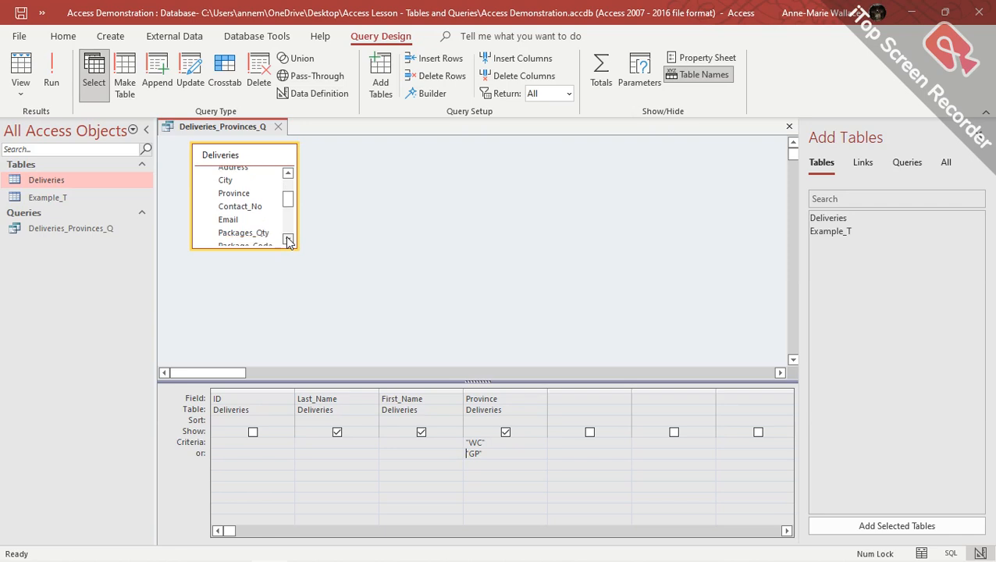
{"action": "left_click", "coordinate": [288, 240]}
{"action": "left_click", "coordinate": [288, 241]}
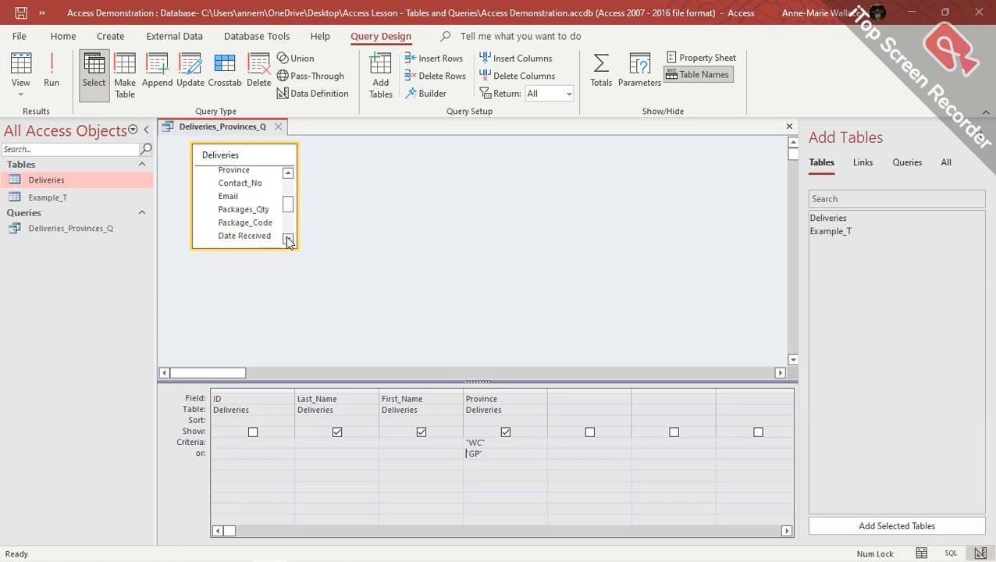
{"action": "left_click", "coordinate": [289, 240]}
{"action": "left_click", "coordinate": [288, 240]}
{"action": "left_click", "coordinate": [288, 240]}
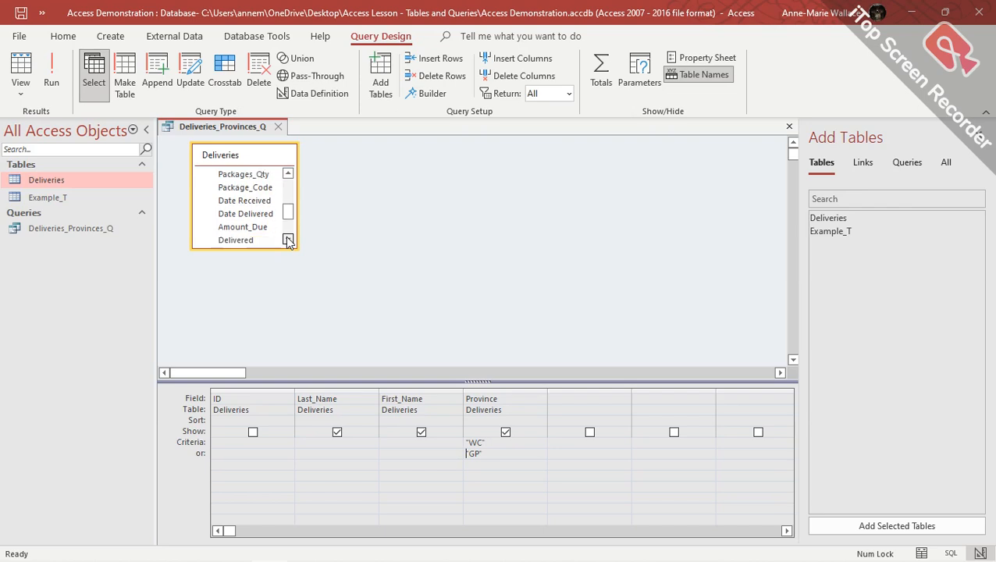
{"action": "left_click_drag", "start_coordinate": [239, 240], "coordinate": [579, 400]}
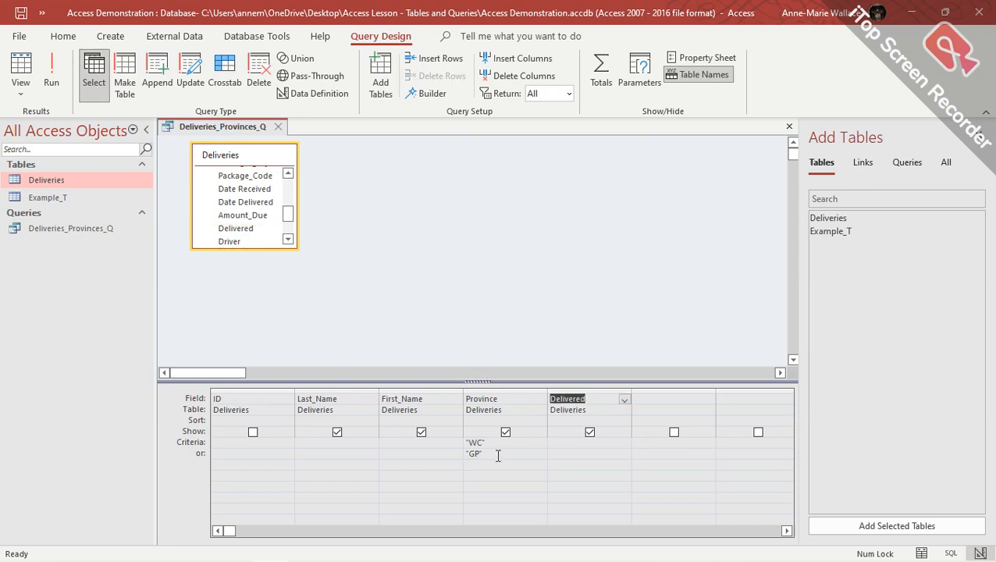
{"action": "left_click_drag", "start_coordinate": [484, 454], "coordinate": [466, 452]}
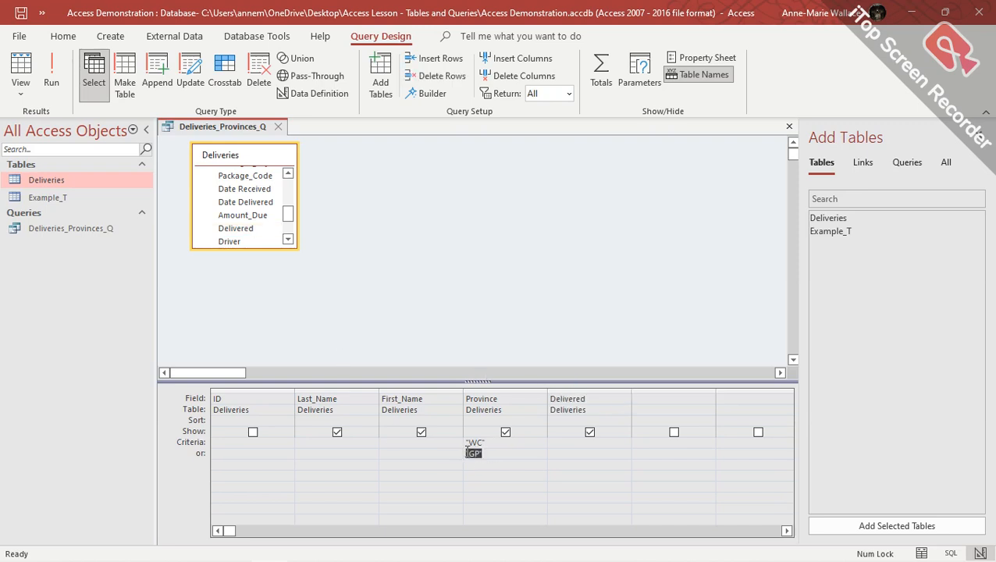
{"action": "key", "text": "Delete"}
Test a Yes criterion on Delivered, then clear it and rerun with only WC.
{"action": "type", "text": "es"}
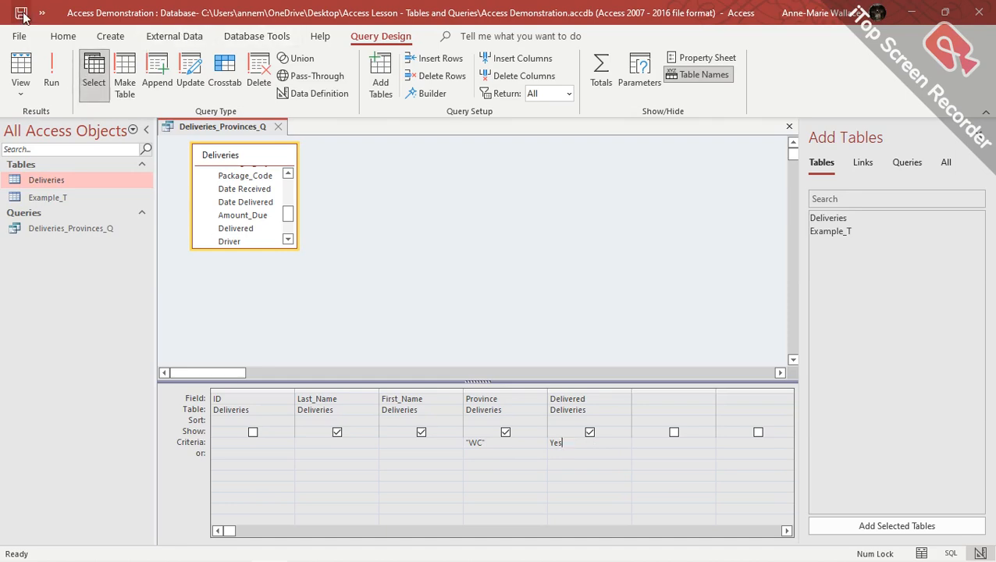
{"action": "left_click", "coordinate": [50, 72]}
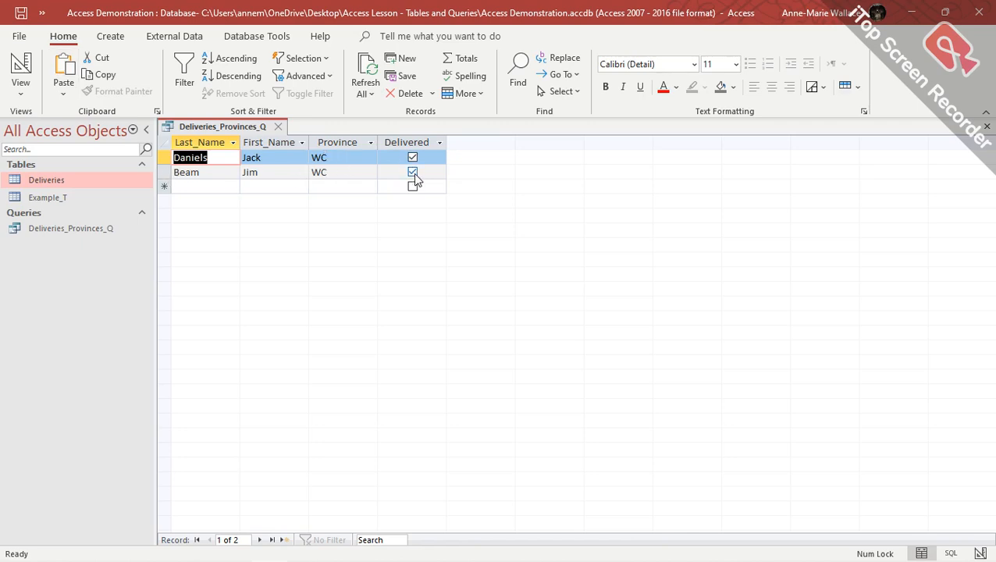
{"action": "left_click", "coordinate": [23, 68]}
{"action": "left_click_drag", "start_coordinate": [570, 443], "coordinate": [547, 443]}
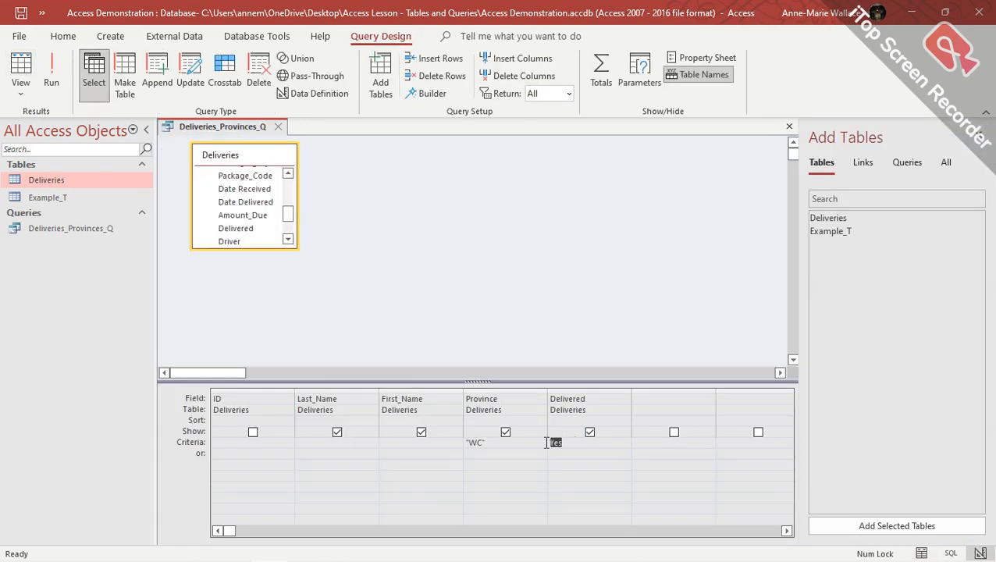
{"action": "key", "text": "Delete"}
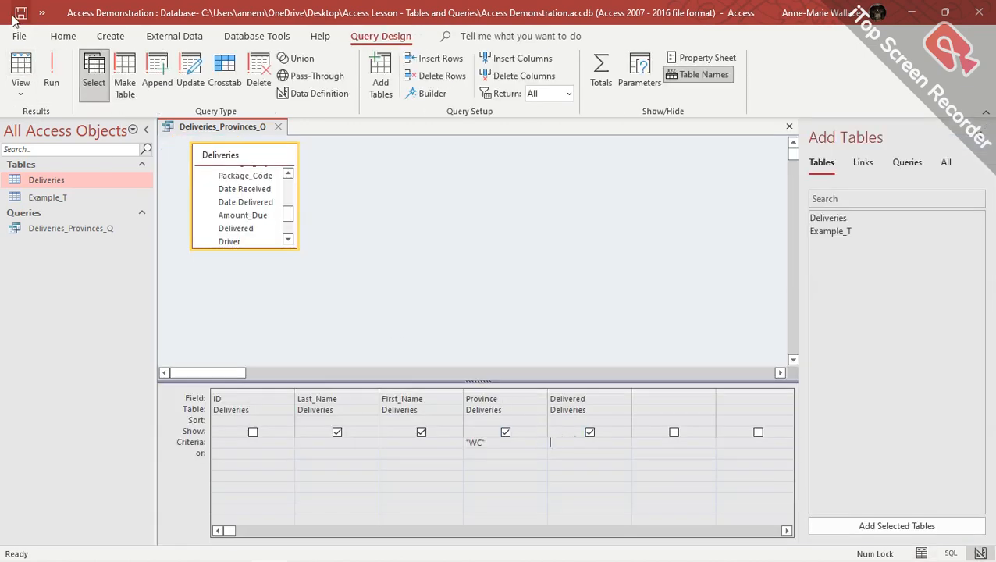
{"action": "left_click", "coordinate": [51, 74]}
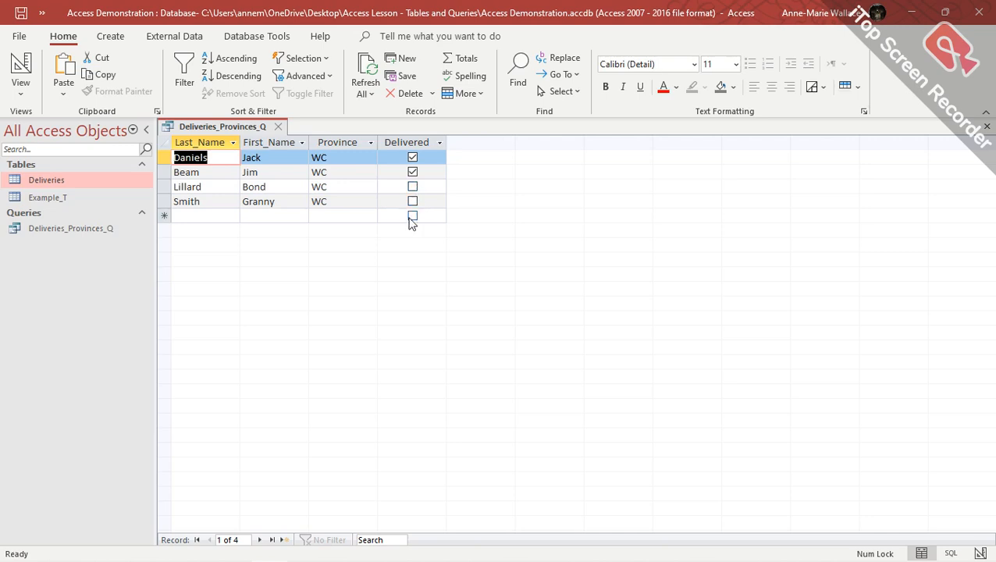
{"action": "left_click", "coordinate": [24, 69]}
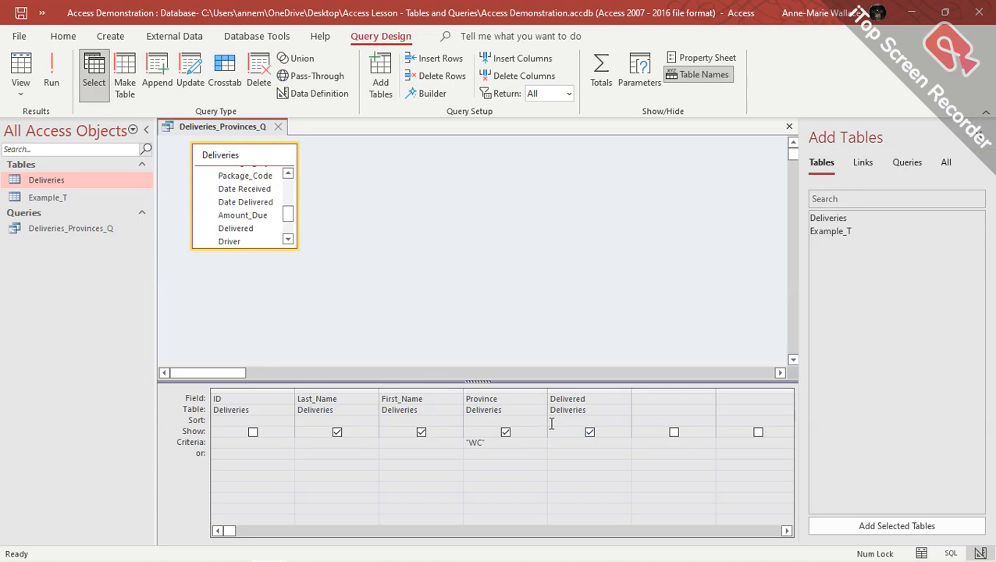
Enter No as the Delivered criterion, run it to check undelivered WC records, and return to design.
{"action": "type", "text": "No"}
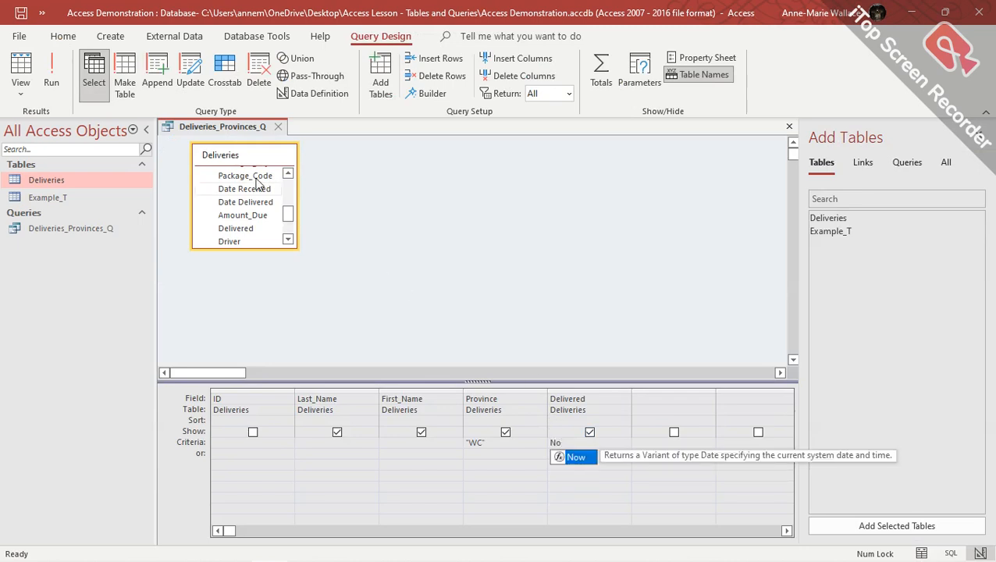
{"action": "left_click", "coordinate": [55, 78]}
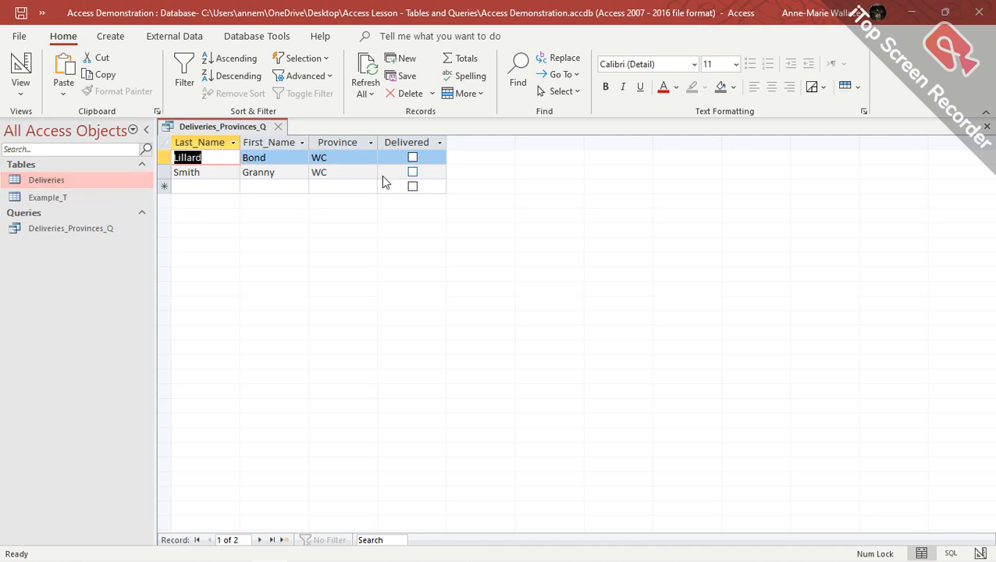
{"action": "left_click", "coordinate": [20, 69]}
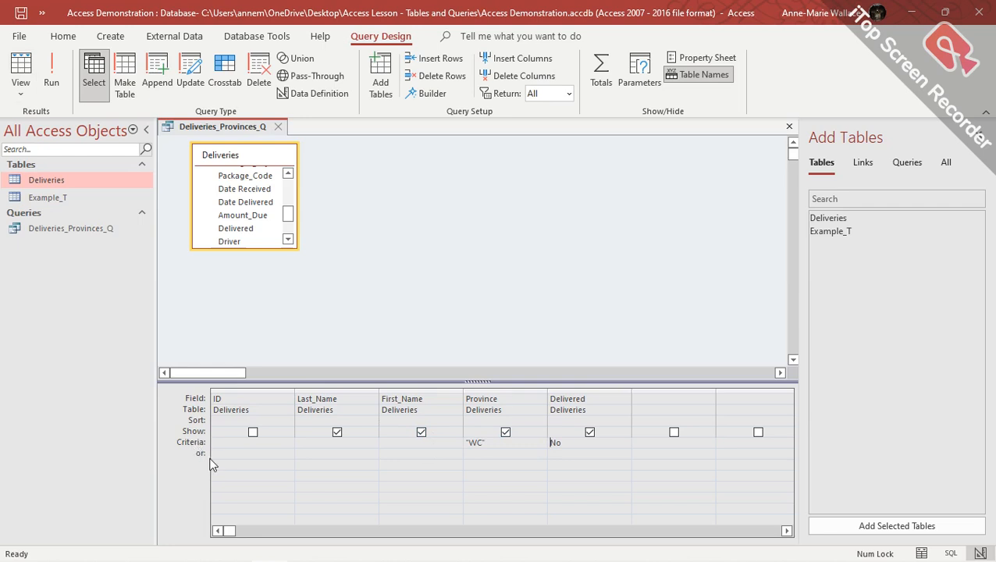
{"action": "left_click", "coordinate": [465, 443]}
{"action": "left_click_drag", "start_coordinate": [581, 445], "coordinate": [544, 443]}
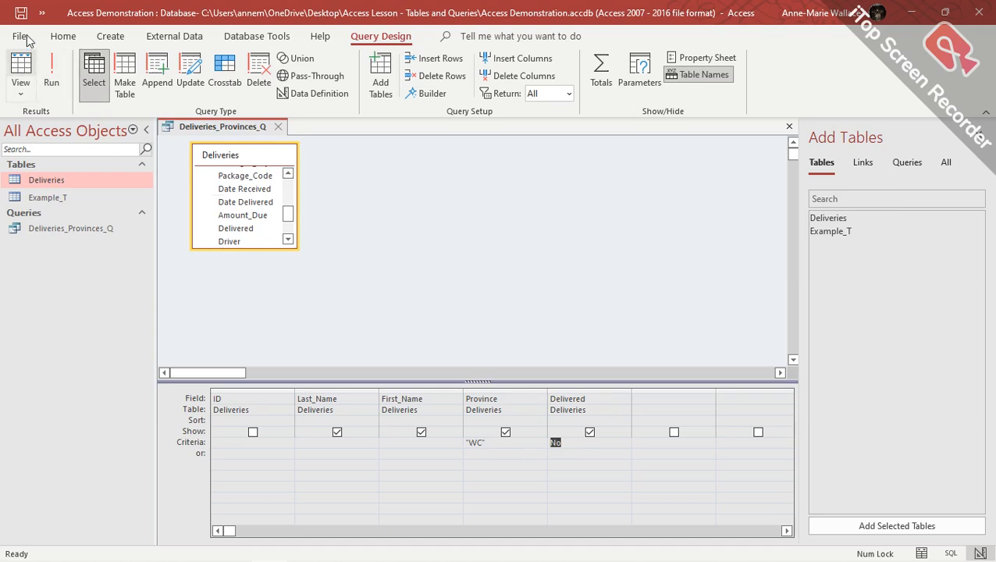
Close Deliveries_Provinces_Q and start a new design-view query on the Deliveries table.
{"action": "left_click", "coordinate": [278, 126]}
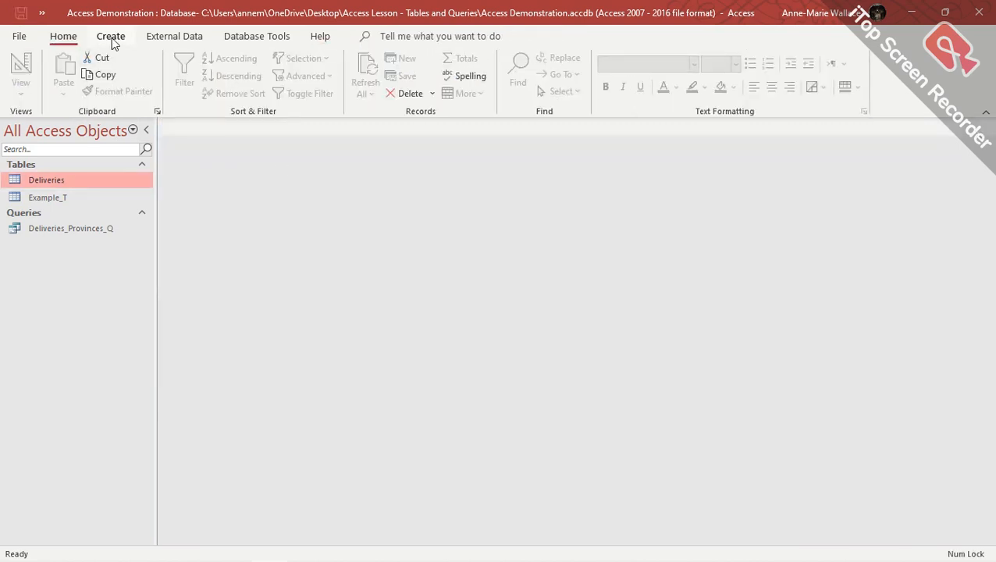
{"action": "left_click", "coordinate": [111, 36]}
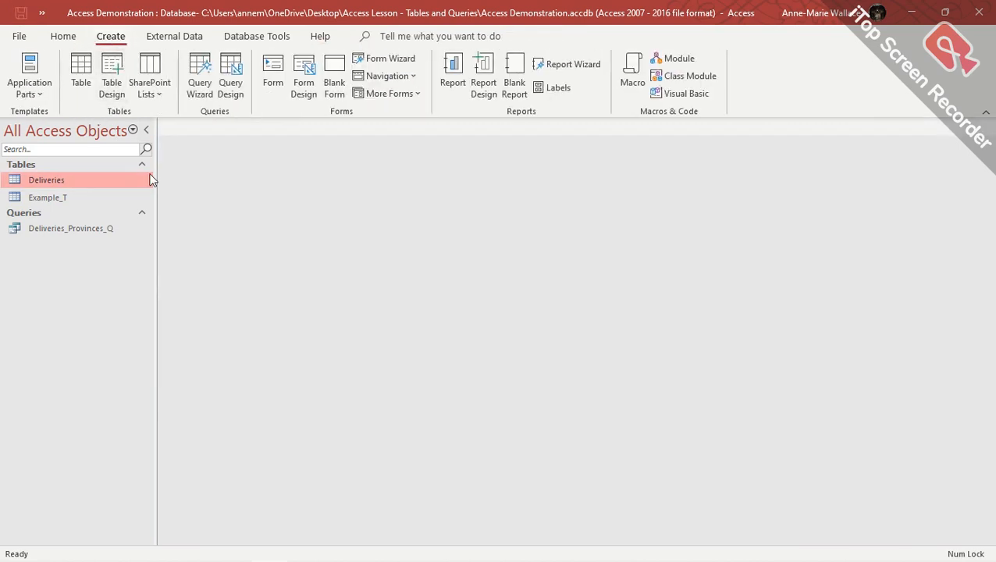
{"action": "left_click", "coordinate": [231, 90]}
{"action": "double_click", "coordinate": [863, 223]}
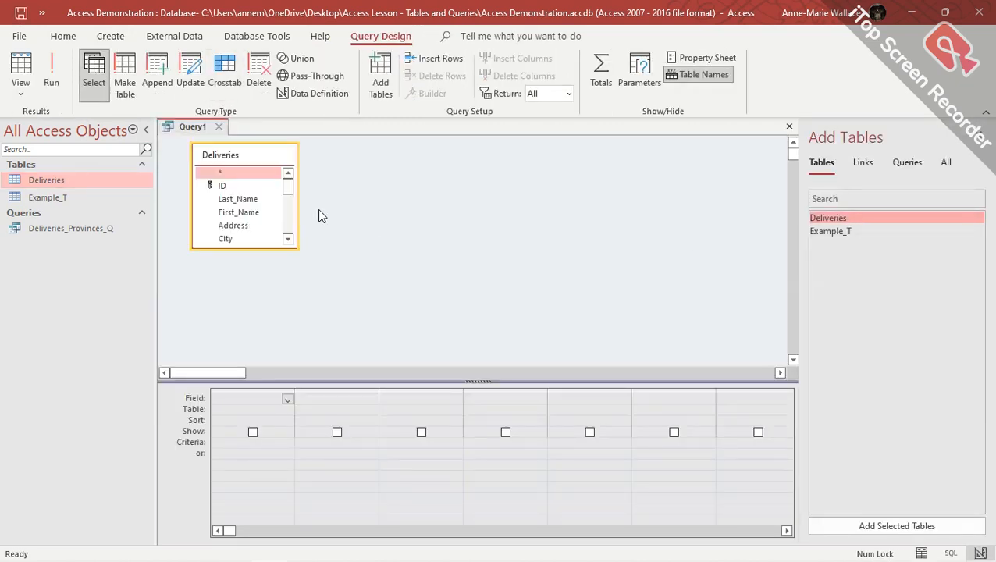
Add the ID, Last_Name and First_Name fields to the query grid.
{"action": "left_click_drag", "start_coordinate": [224, 187], "coordinate": [263, 404]}
{"action": "left_click_drag", "start_coordinate": [257, 202], "coordinate": [343, 392]}
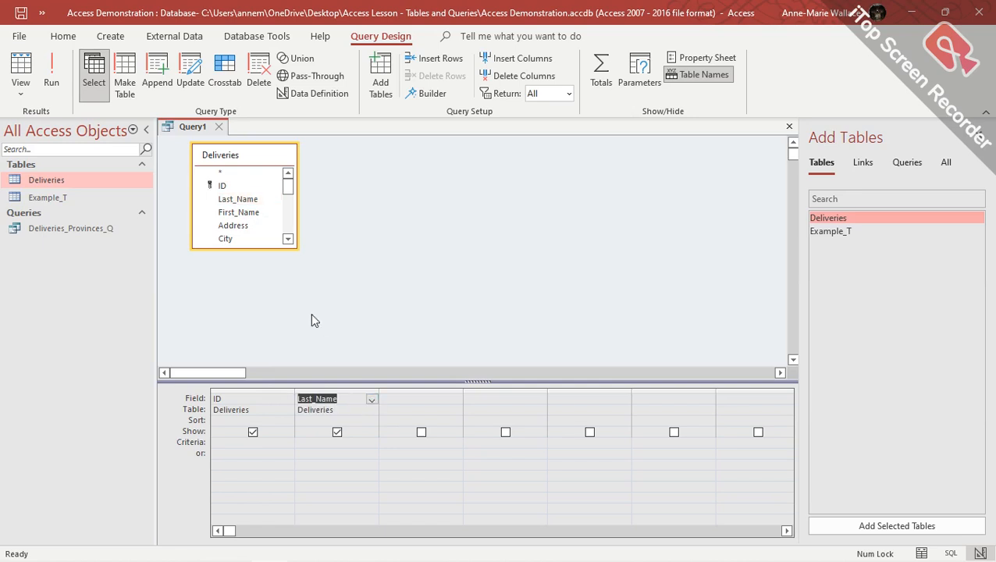
{"action": "left_click_drag", "start_coordinate": [245, 212], "coordinate": [404, 397]}
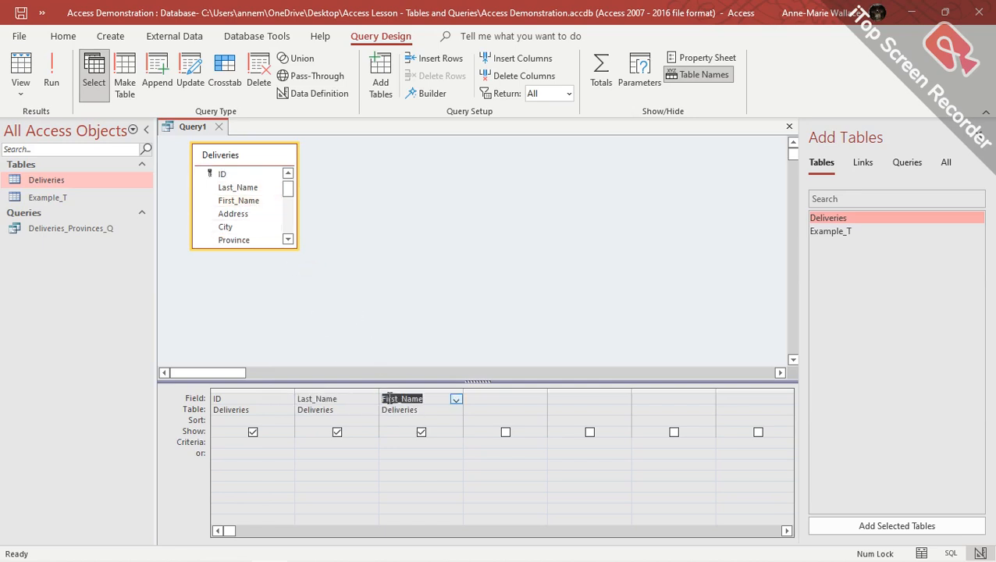
Add Date Received and Date Delivered as the fourth and fifth grid columns.
{"action": "left_click", "coordinate": [288, 241]}
{"action": "left_click", "coordinate": [288, 240]}
{"action": "left_click", "coordinate": [288, 241]}
{"action": "left_click", "coordinate": [288, 241]}
{"action": "left_click", "coordinate": [288, 240]}
{"action": "left_click", "coordinate": [288, 239]}
{"action": "left_click", "coordinate": [288, 240]}
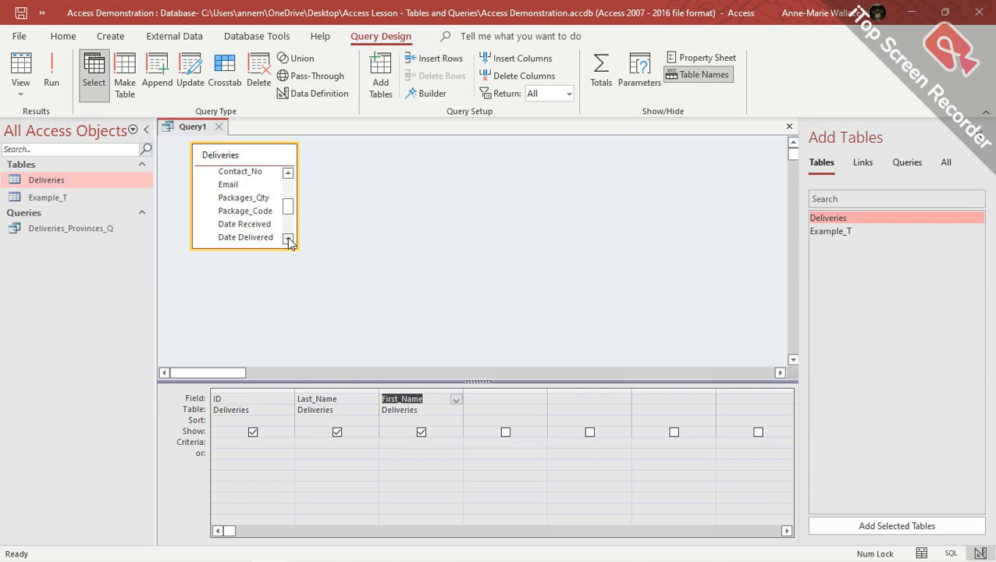
{"action": "left_click", "coordinate": [288, 240]}
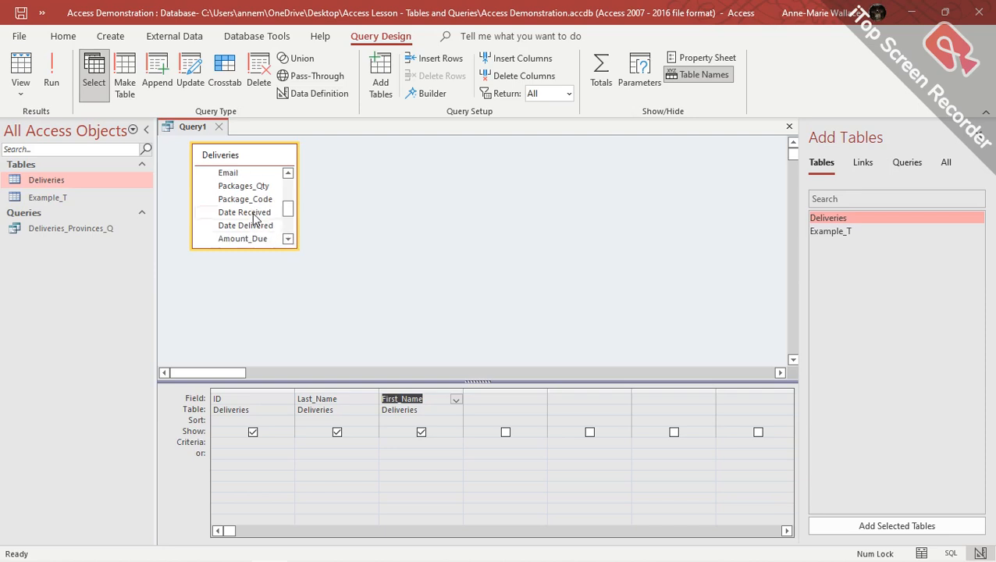
{"action": "left_click_drag", "start_coordinate": [254, 214], "coordinate": [485, 402]}
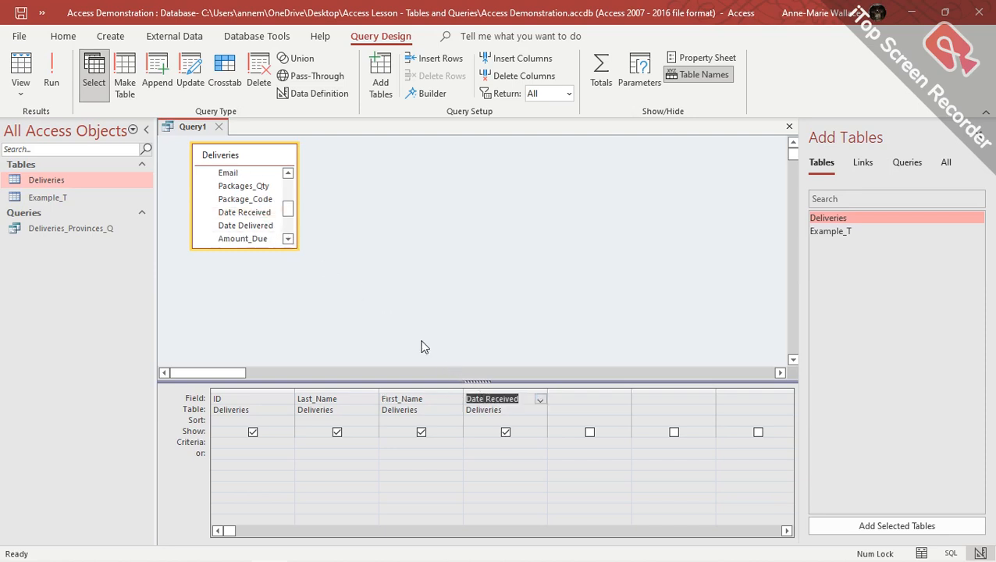
{"action": "left_click_drag", "start_coordinate": [258, 225], "coordinate": [569, 397]}
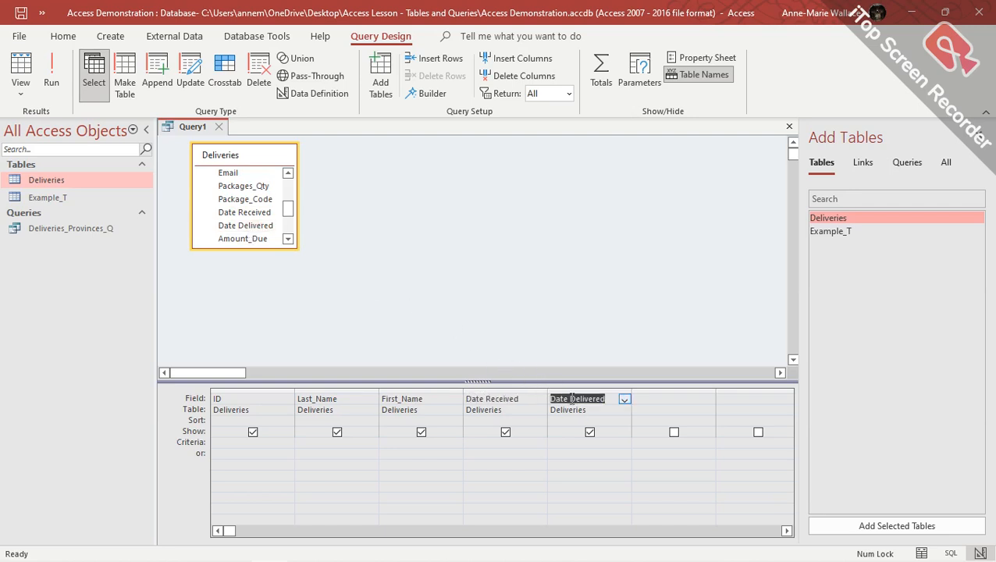
{"action": "left_click", "coordinate": [659, 399]}
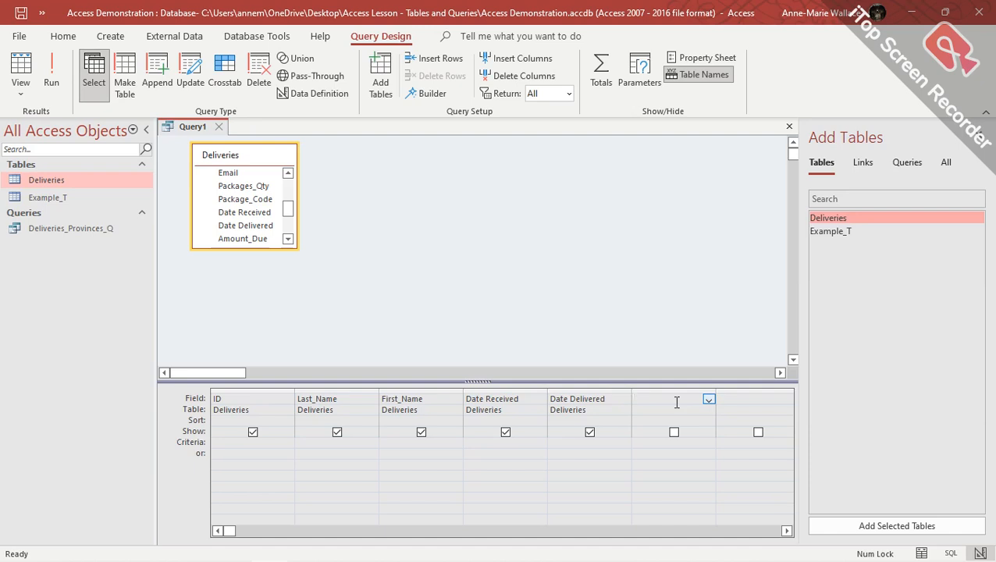
Enter Duration: [Date Delivered]-[Date Recieved] in the sixth column's Field cell.
{"action": "type", "text": "Duration:"}
{"action": "left_click", "coordinate": [709, 400]}
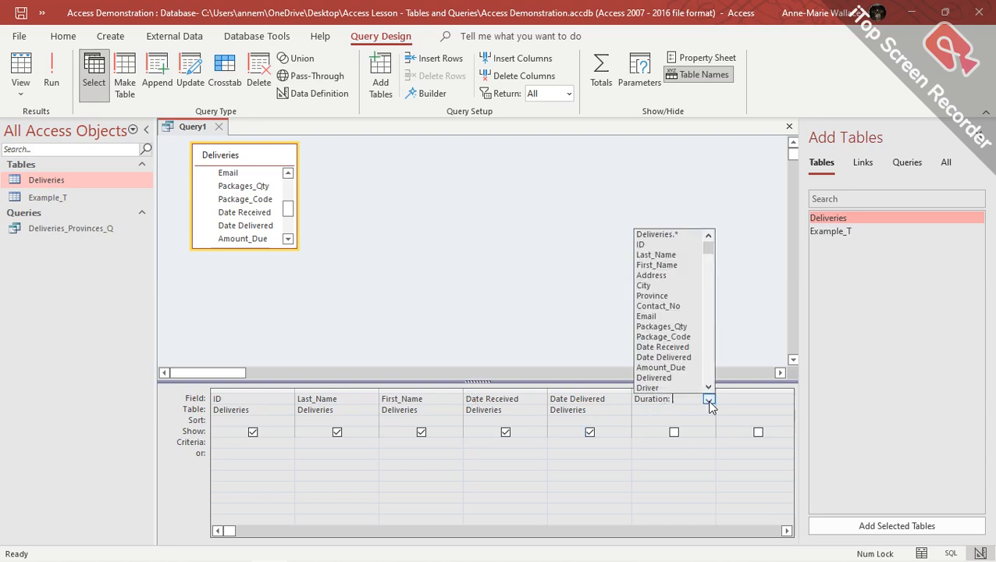
{"action": "left_click", "coordinate": [709, 400]}
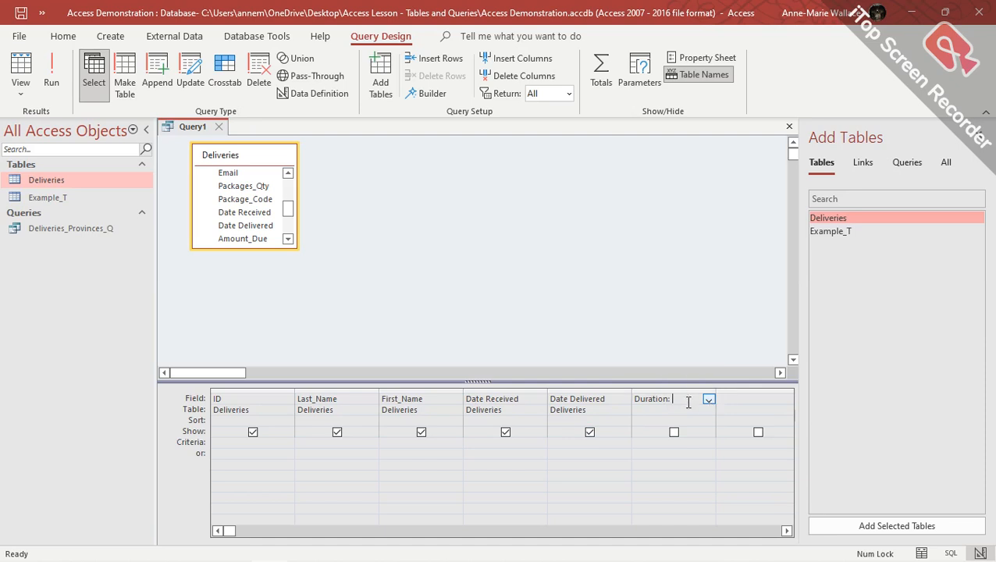
{"action": "type", "text": "["}
{"action": "type", "text": "Date"}
{"action": "type", "text": " Delivere"}
{"action": "type", "text": "d"}
{"action": "type", "text": "]"}
{"action": "type", "text": "-"}
{"action": "type", "text": "["}
{"action": "type", "text": "Date"}
{"action": "type", "text": " Recieved"}
{"action": "type", "text": "]"}
Save Query1 under the name Deliveries_Dates_Q, fixing the typed name before confirming.
{"action": "left_click", "coordinate": [21, 14]}
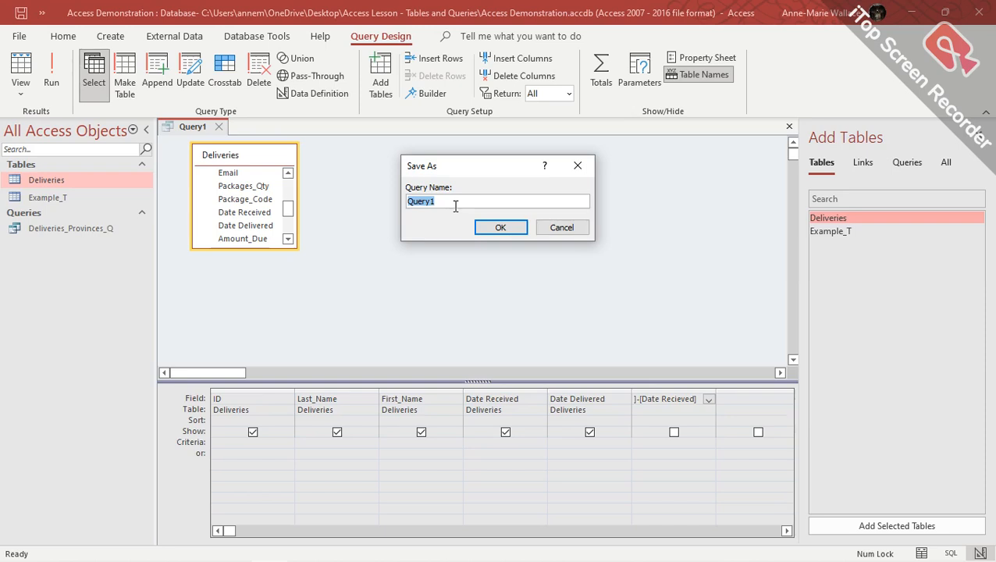
{"action": "type", "text": "Deliveries"}
{"action": "type", "text": " Dates"}
{"action": "key", "text": "BackSpace"}
{"action": "key", "text": "BackSpace"}
{"action": "key", "text": "BackSpace"}
{"action": "key", "text": "BackSpace"}
{"action": "key", "text": "BackSpace"}
{"action": "key", "text": "BackSpace"}
{"action": "type", "text": "_Dates_Q"}
{"action": "left_click", "coordinate": [500, 228]}
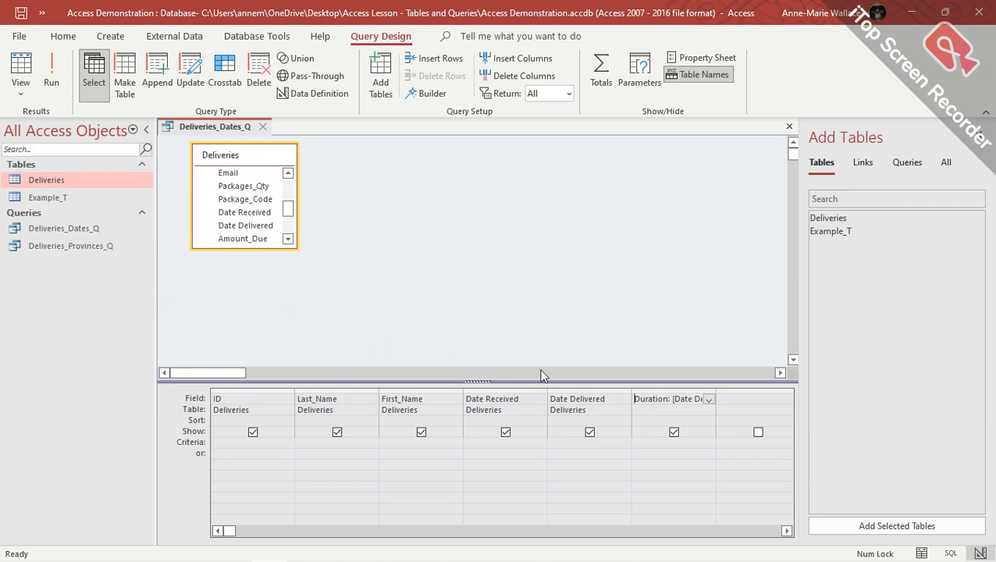
Run the query, cancel the Date Recieved parameter prompt, and widen the Duration column.
{"action": "left_click", "coordinate": [54, 76]}
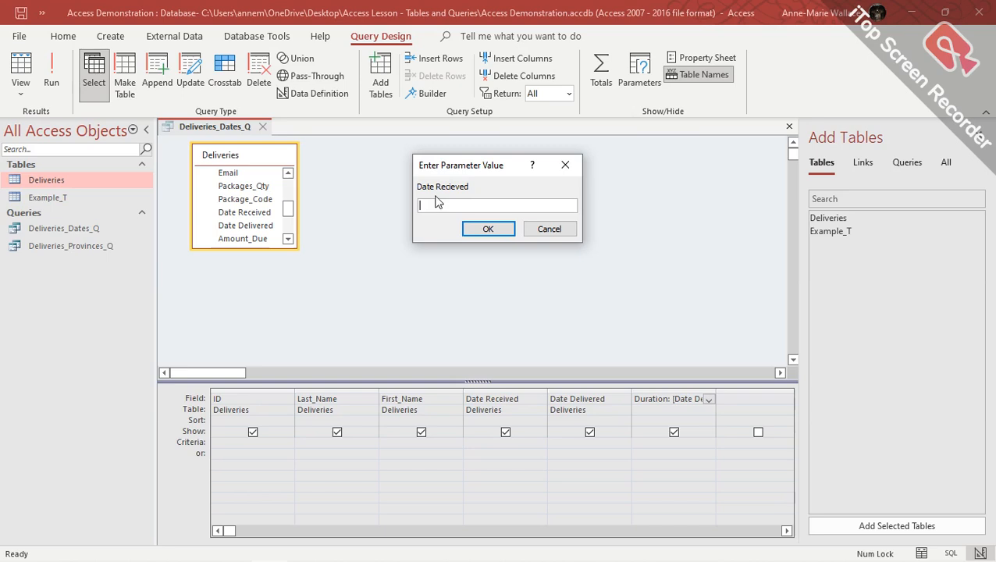
{"action": "left_click", "coordinate": [550, 230]}
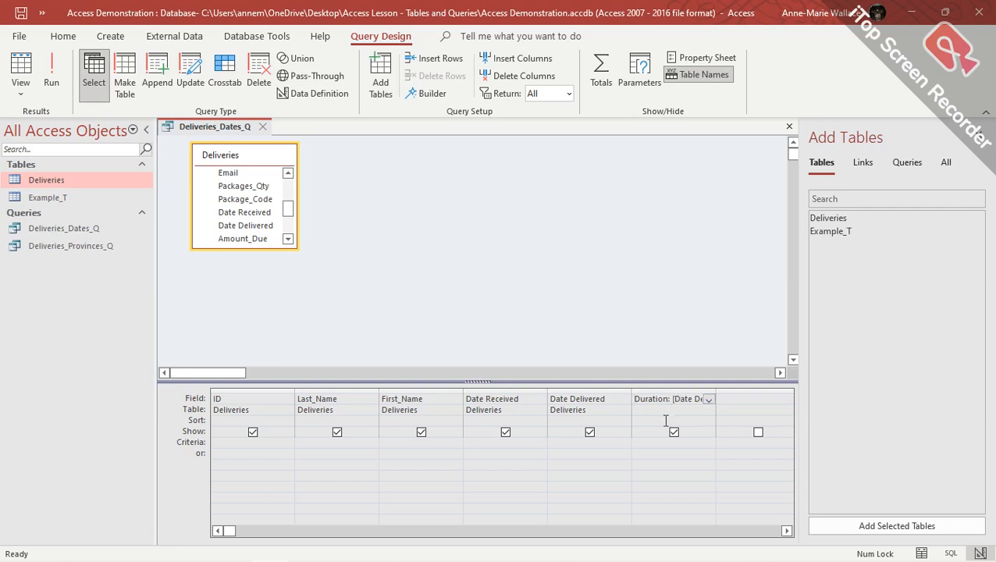
{"action": "left_click", "coordinate": [787, 531]}
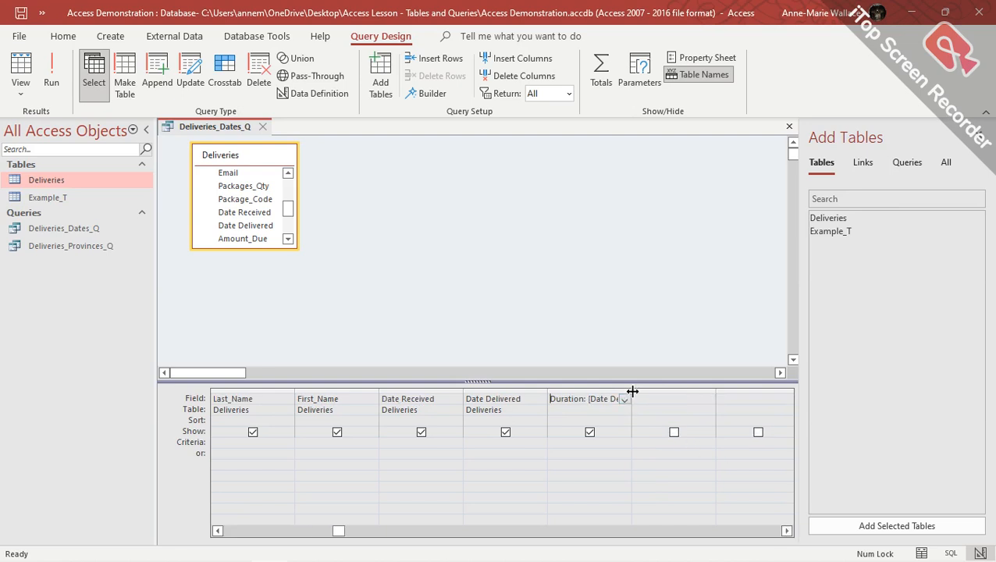
{"action": "left_click_drag", "start_coordinate": [632, 391], "coordinate": [640, 391]}
{"action": "left_click_drag", "start_coordinate": [675, 392], "coordinate": [725, 392]}
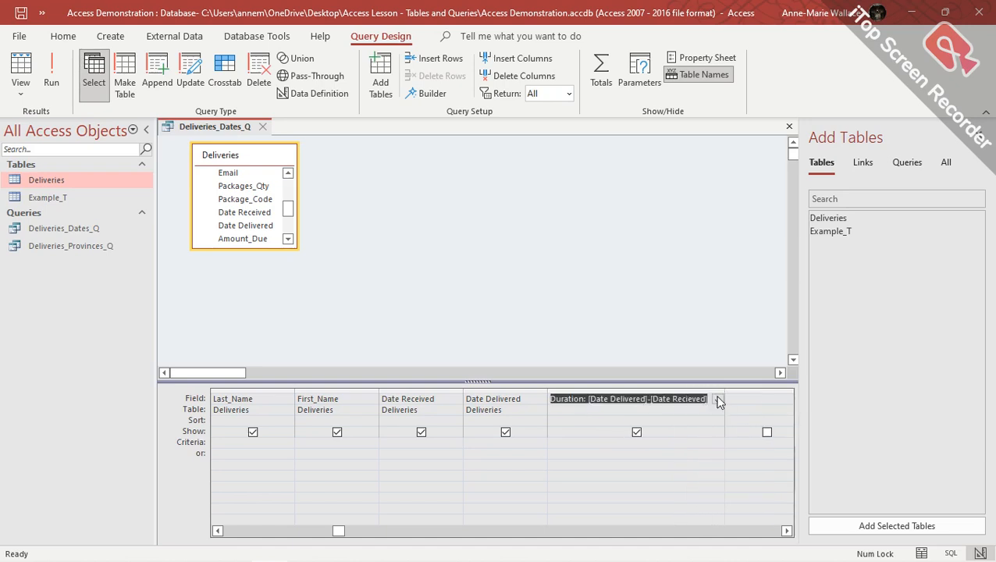
Correct Recieved to Received in the Duration expression, save, and rerun to show durations.
{"action": "left_click", "coordinate": [694, 400]}
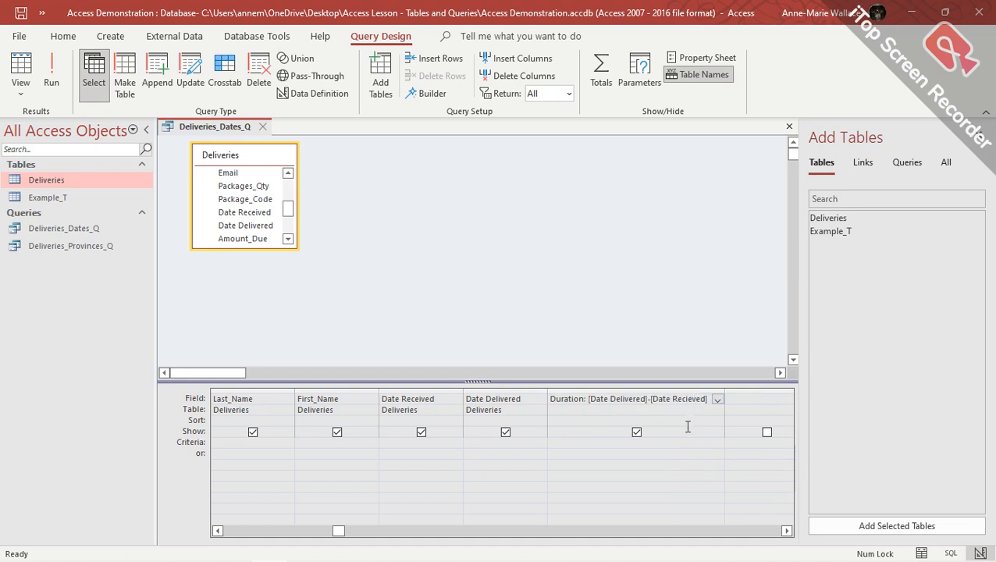
{"action": "key", "text": "BackSpace"}
{"action": "key", "text": "BackSpace"}
{"action": "type", "text": "ei"}
{"action": "left_click", "coordinate": [22, 16]}
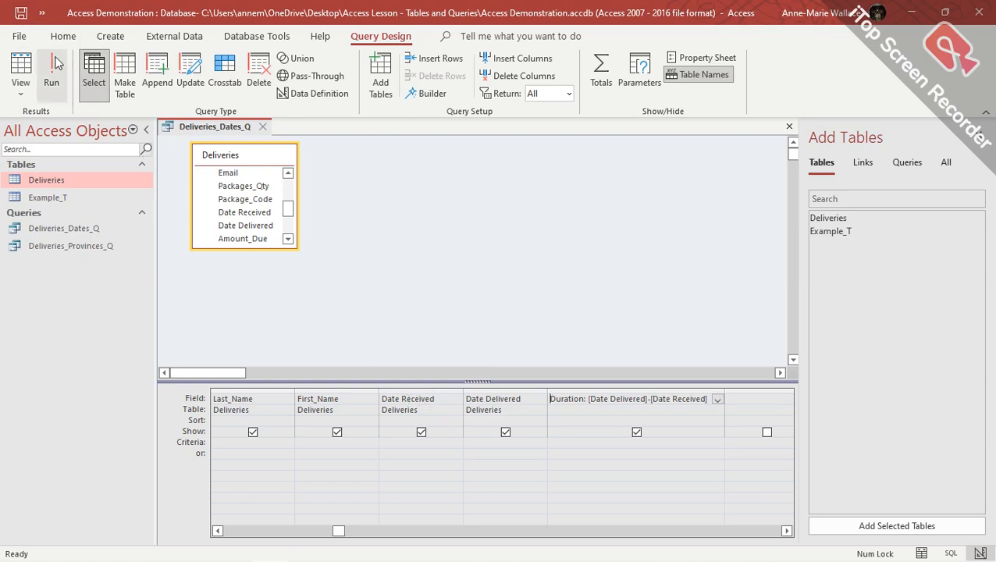
{"action": "left_click", "coordinate": [51, 72]}
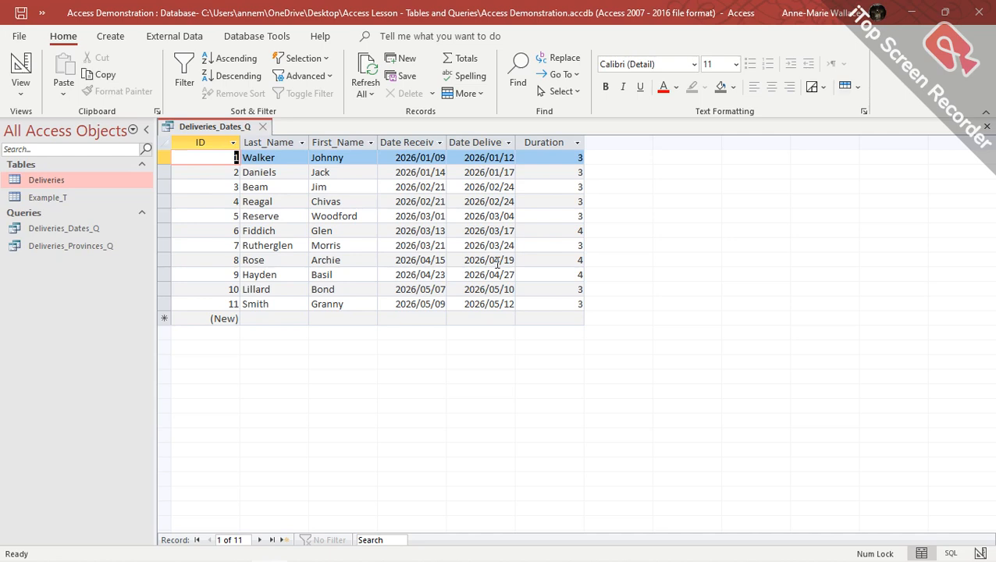
Return to Design View, click into the Date Received criteria row, then close Deliveries_Dates_Q.
{"action": "left_click", "coordinate": [21, 66]}
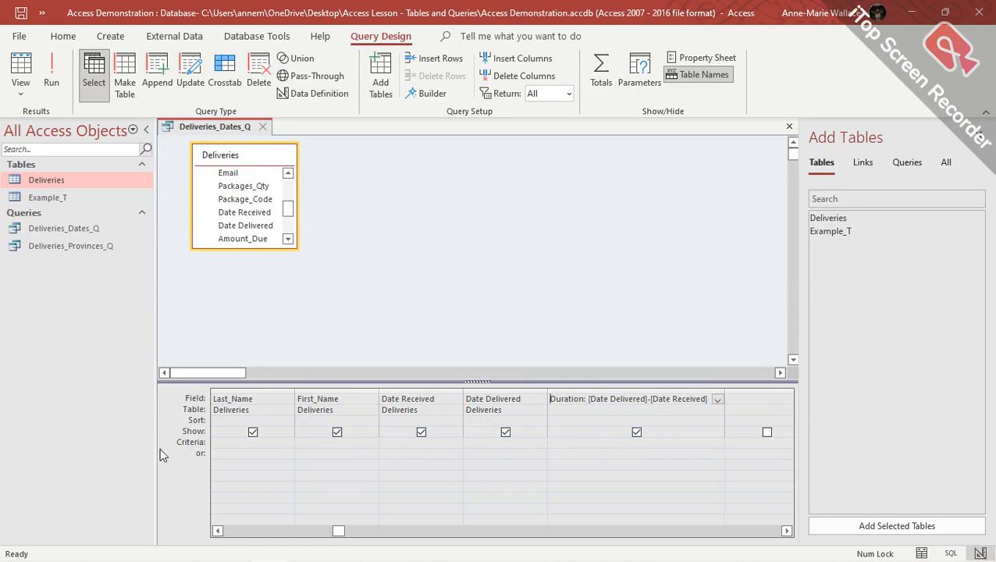
{"action": "left_click", "coordinate": [337, 443]}
{"action": "left_click", "coordinate": [380, 442]}
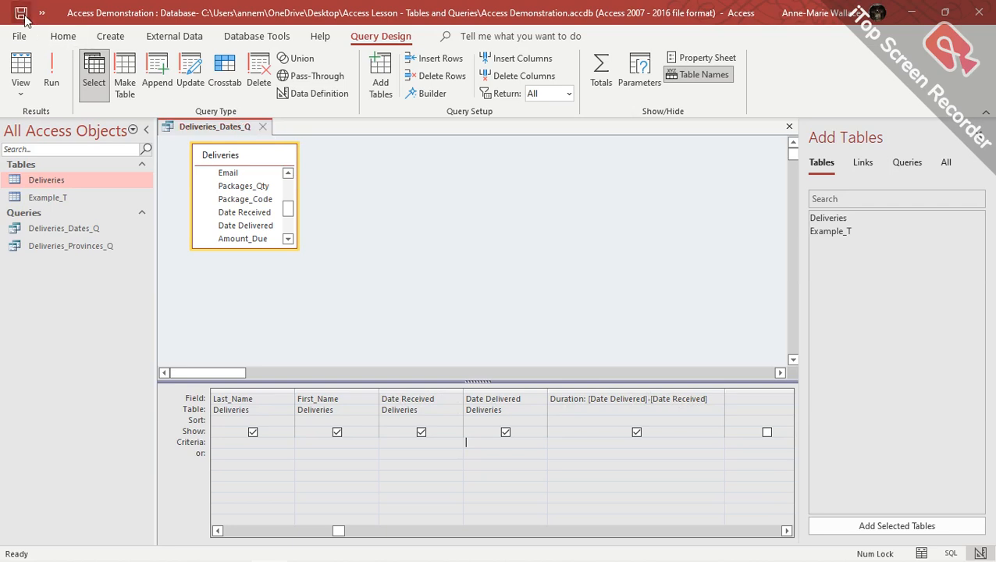
{"action": "left_click", "coordinate": [264, 126]}
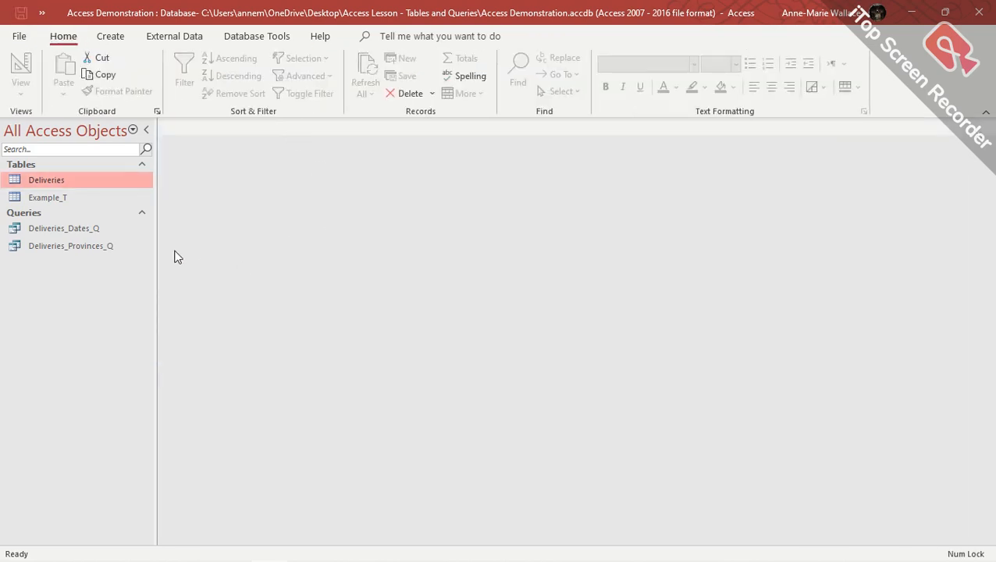
Open the Deliveries table, add a Total row, and sum the Packages_Q column.
{"action": "double_click", "coordinate": [41, 182]}
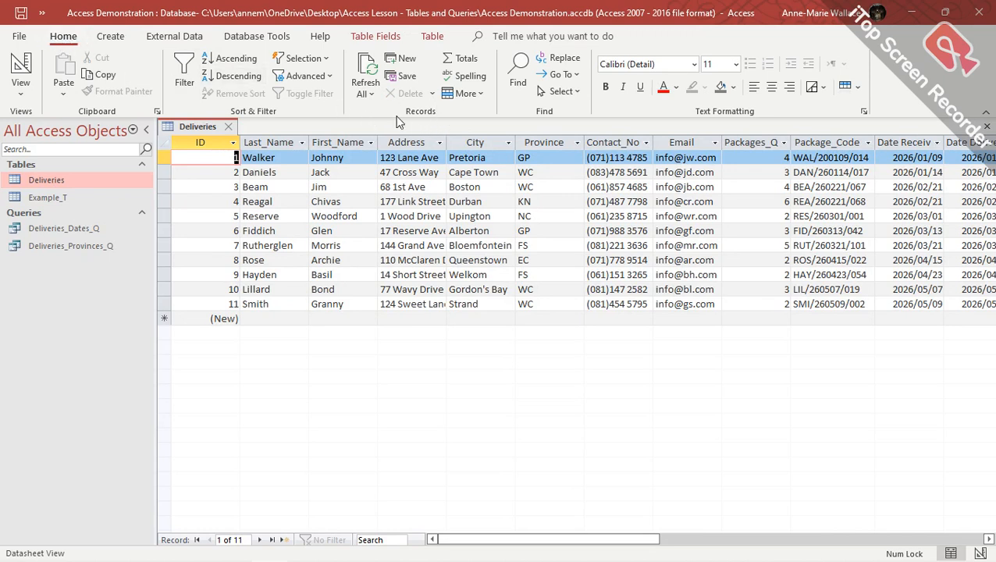
{"action": "left_click", "coordinate": [475, 67]}
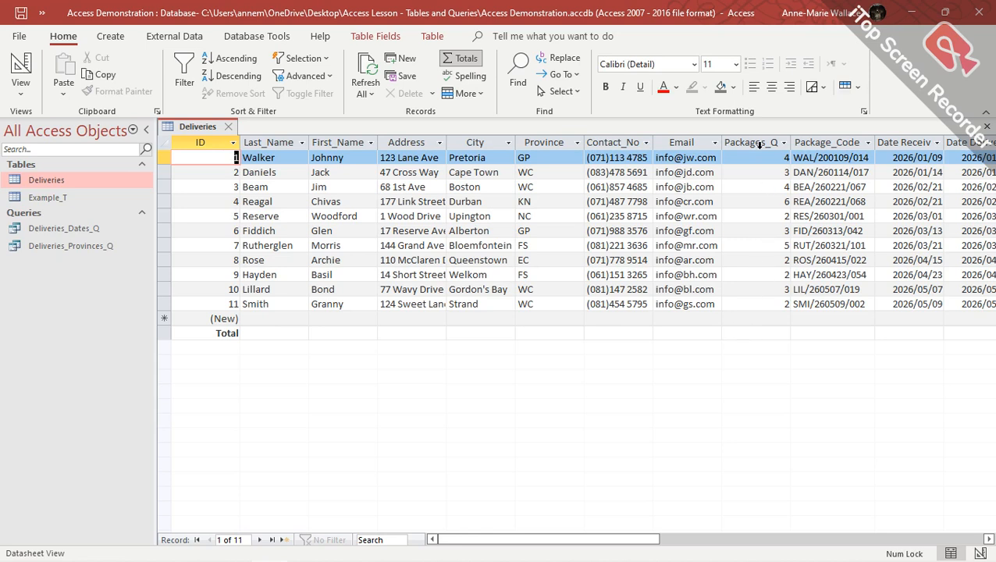
{"action": "left_click", "coordinate": [759, 333]}
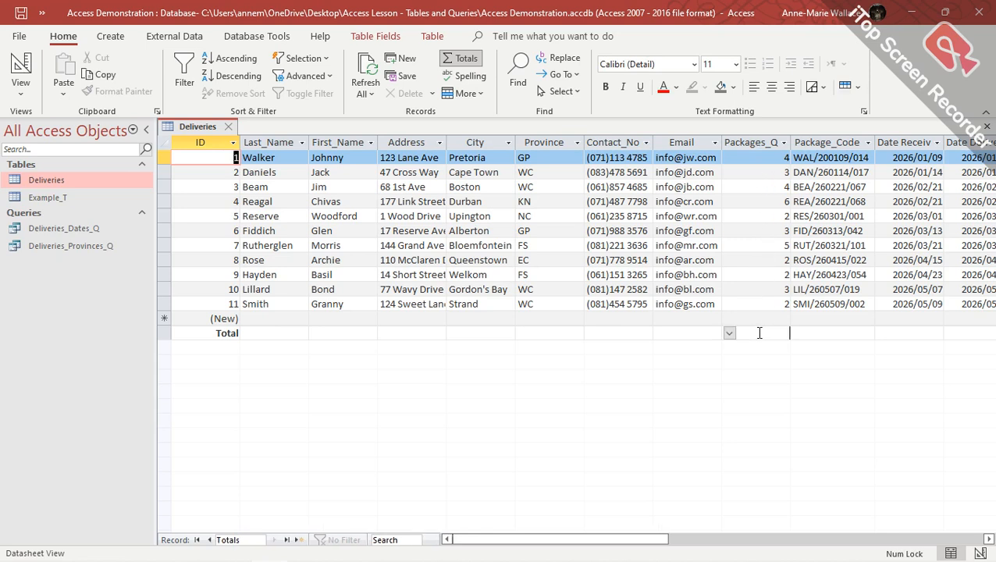
{"action": "left_click", "coordinate": [729, 334]}
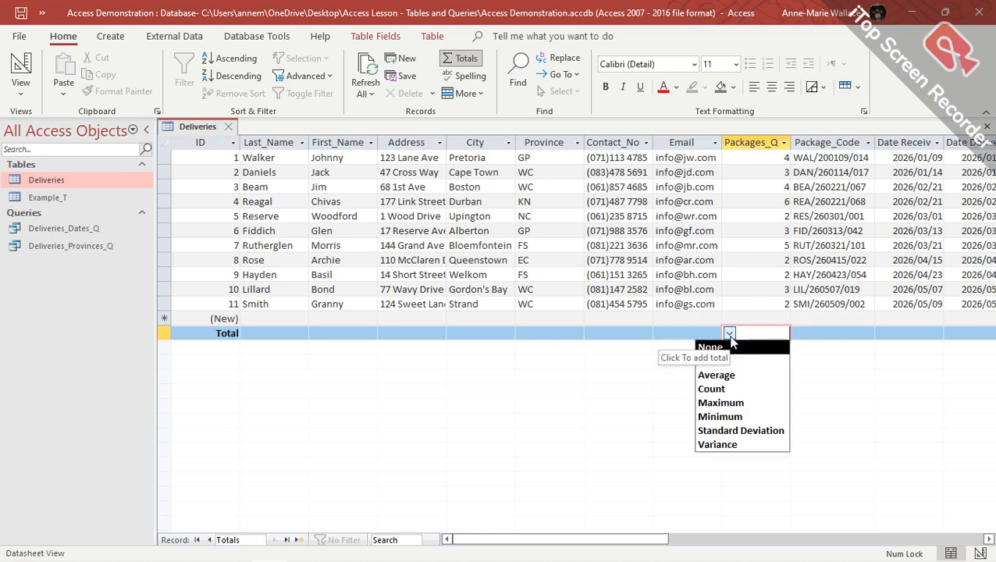
{"action": "left_click", "coordinate": [730, 362]}
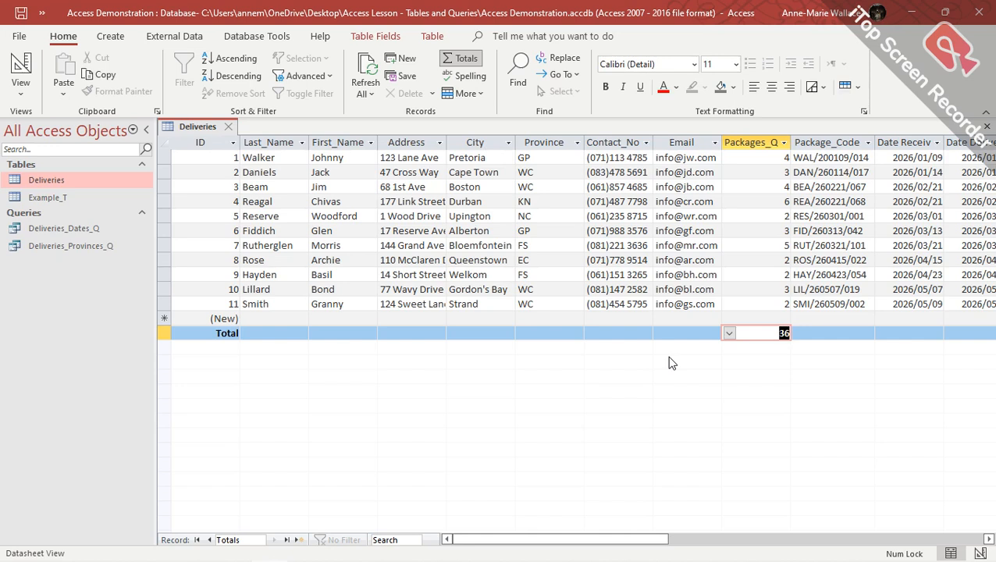
Try Average, Count and Maximum totals on Packages_Q, selecting the Reagal record holding the maximum.
{"action": "left_click", "coordinate": [729, 333]}
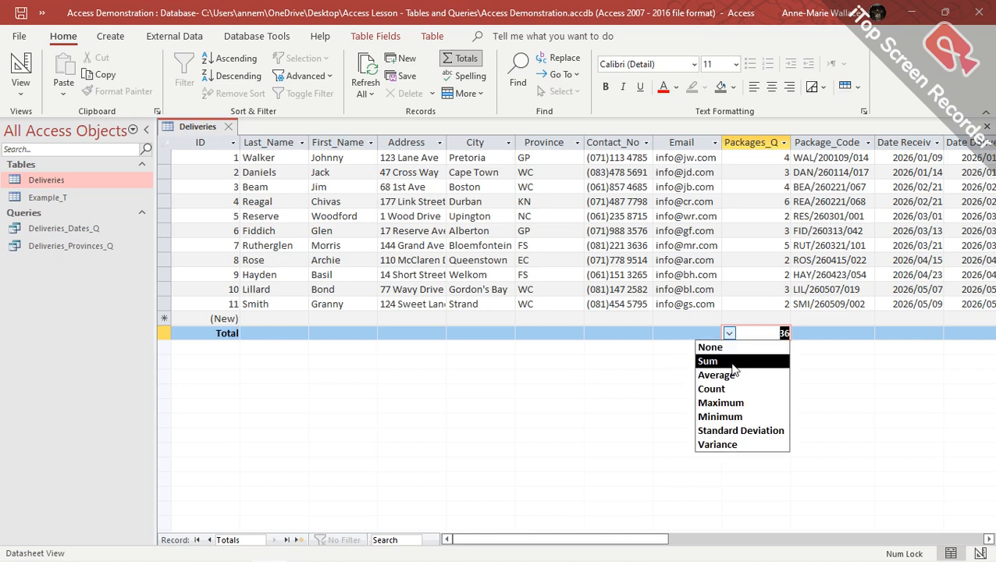
{"action": "left_click", "coordinate": [705, 375]}
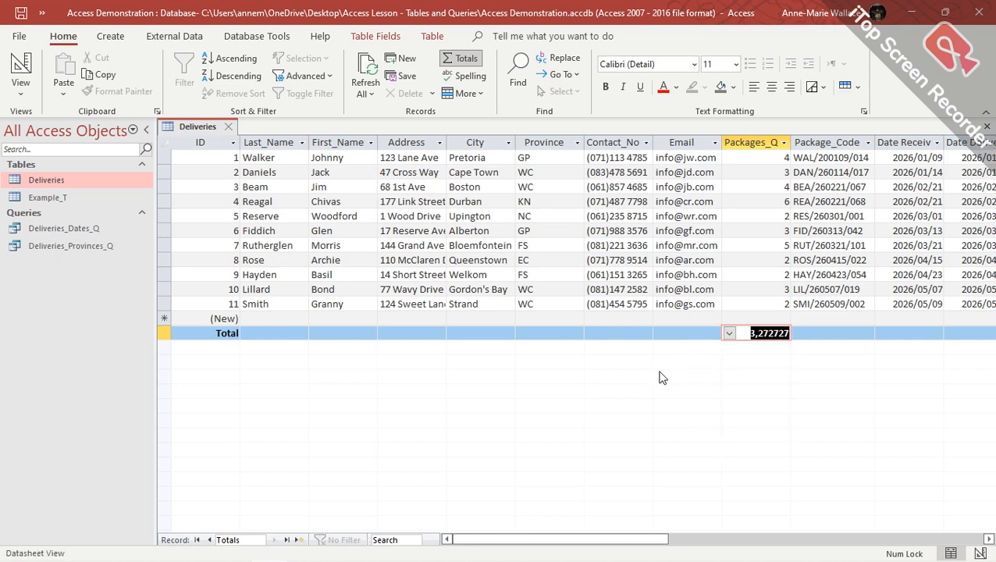
{"action": "left_click", "coordinate": [730, 334]}
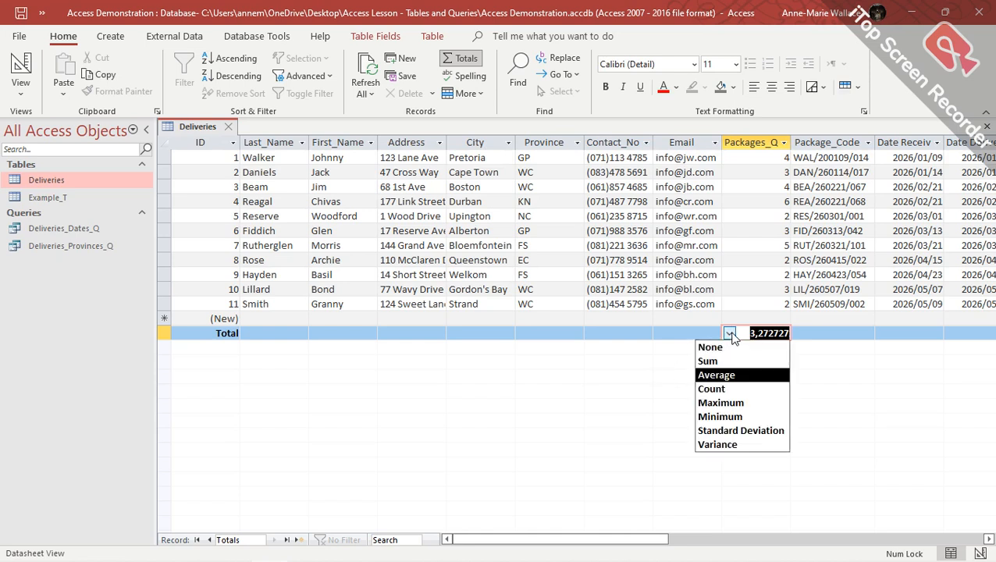
{"action": "left_click", "coordinate": [725, 391]}
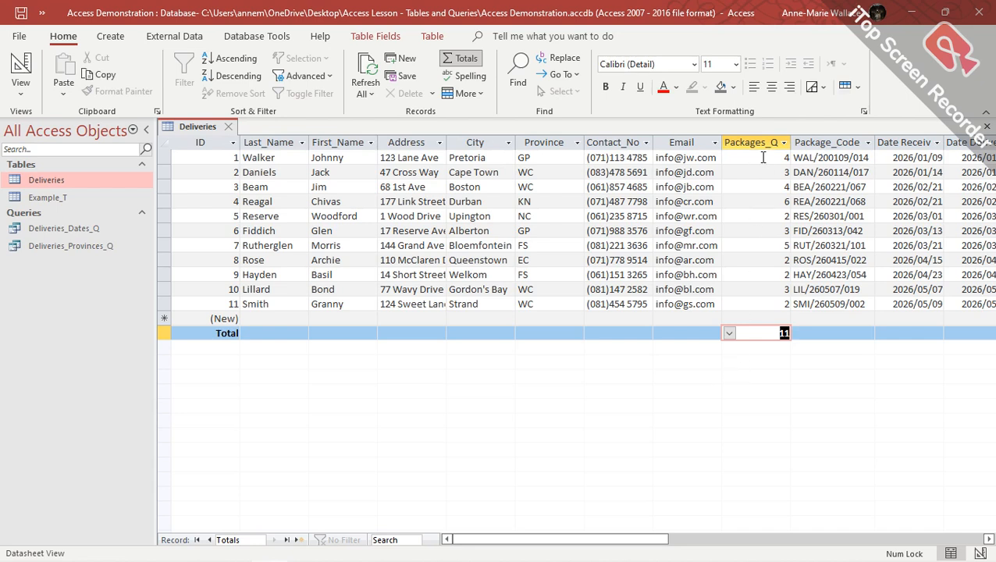
{"action": "left_click", "coordinate": [731, 334]}
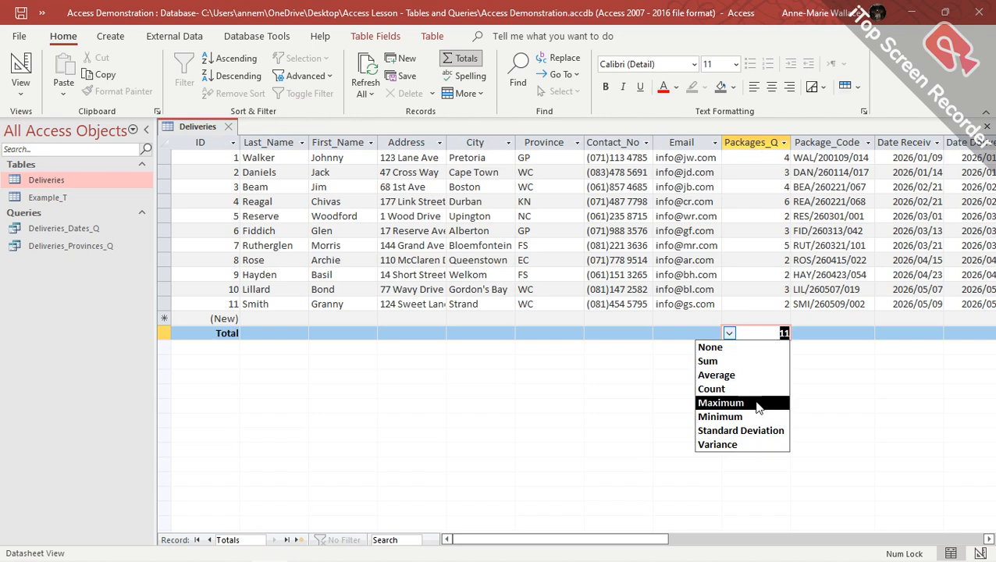
{"action": "left_click", "coordinate": [762, 401]}
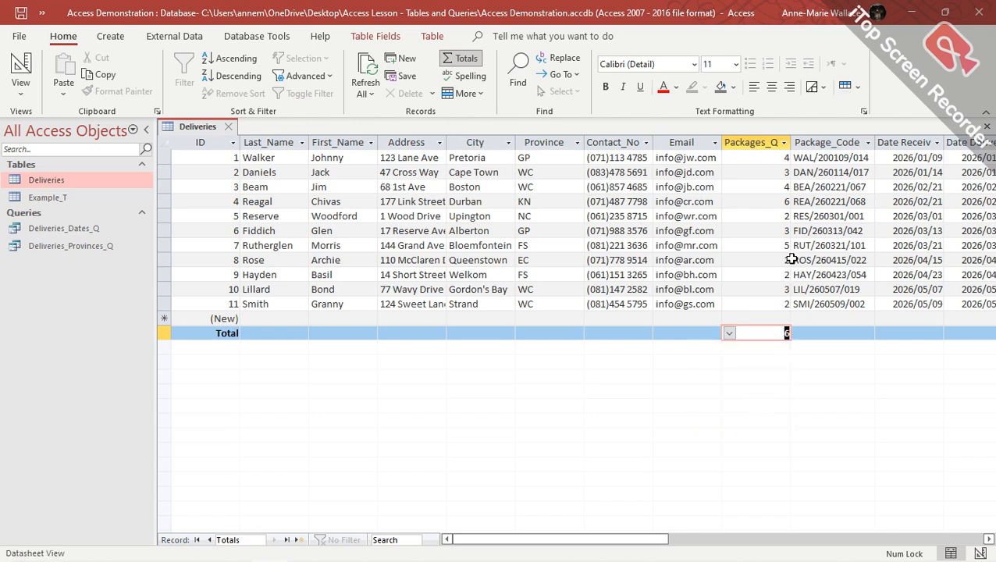
{"action": "left_click", "coordinate": [776, 202]}
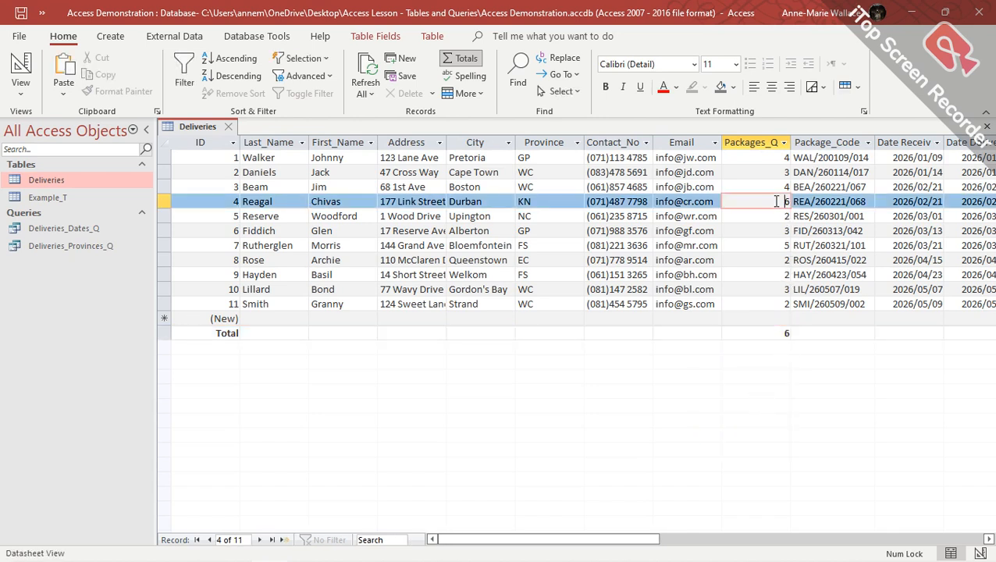
Show the Minimum Packages_Q total, then set the total to None.
{"action": "left_click", "coordinate": [767, 334]}
{"action": "left_click", "coordinate": [730, 333]}
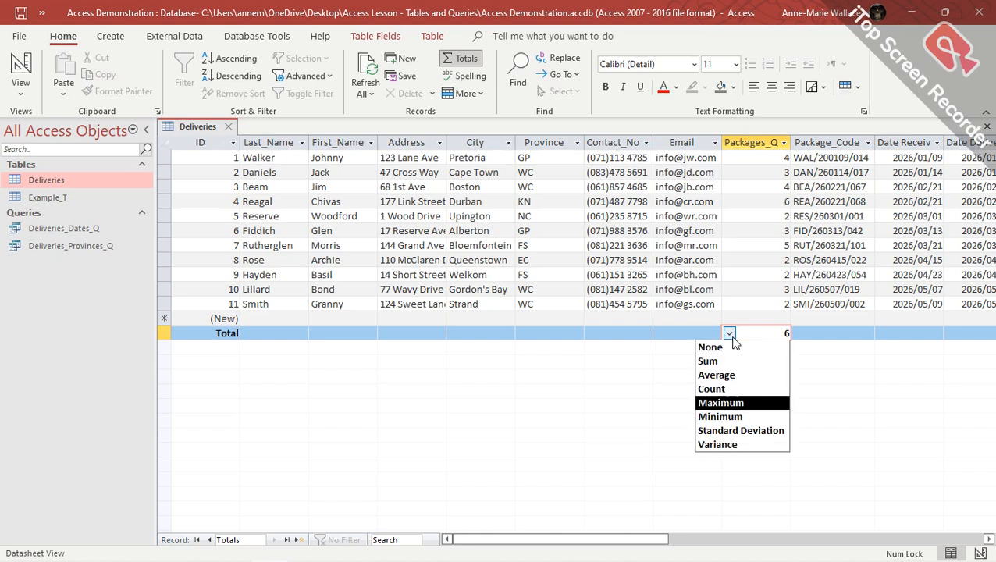
{"action": "left_click", "coordinate": [748, 415]}
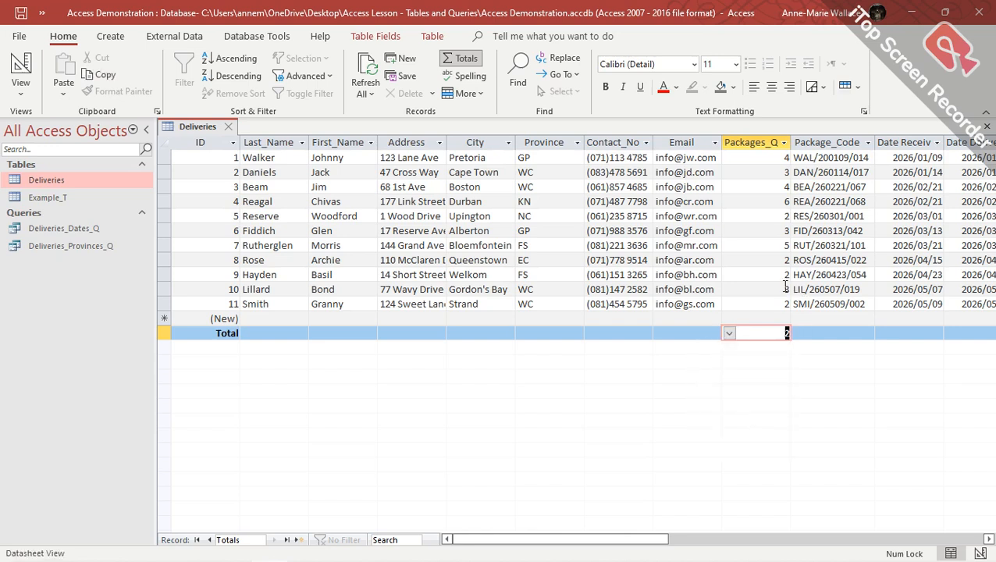
{"action": "left_click", "coordinate": [730, 333]}
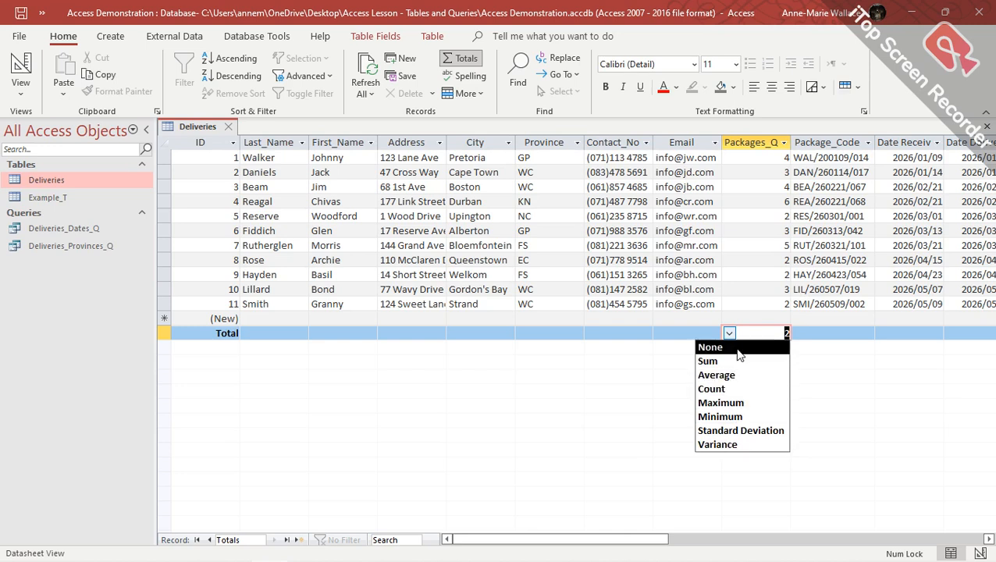
{"action": "left_click", "coordinate": [739, 348]}
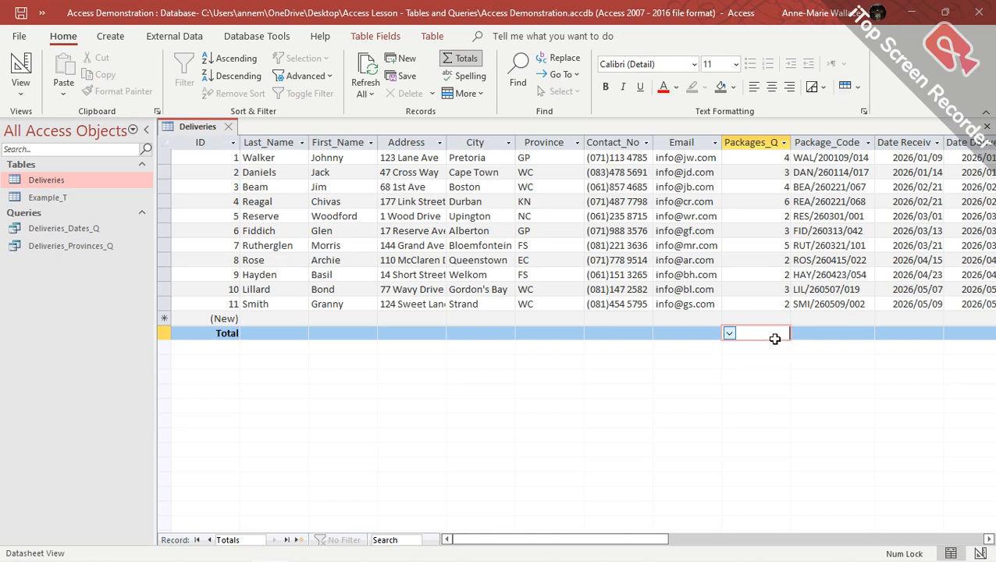
Hide the Total row, review Packages_Qty, Contact_No, Package_Code and Province in Design view, then save and close.
{"action": "left_click", "coordinate": [466, 60]}
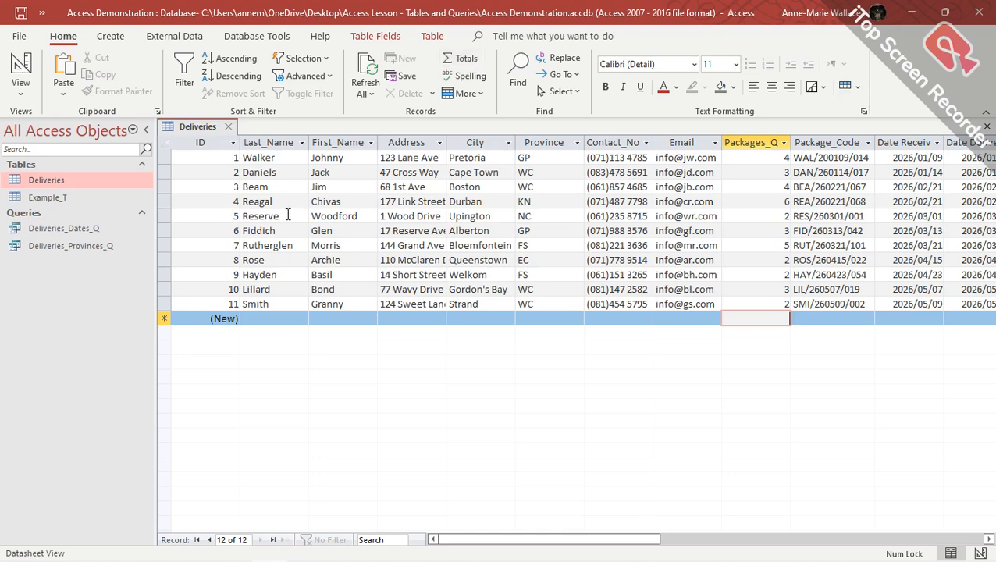
{"action": "left_click", "coordinate": [19, 69]}
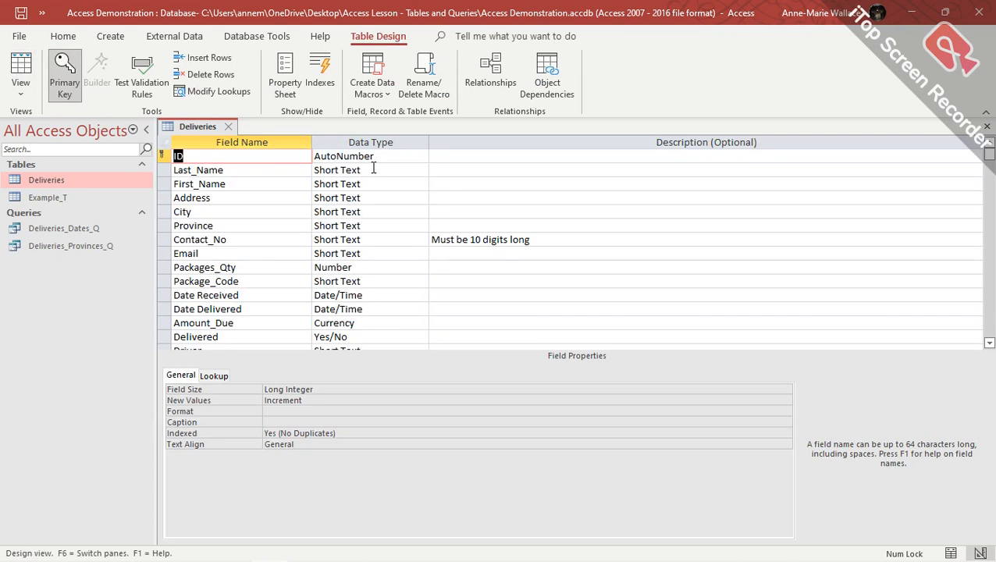
{"action": "left_click", "coordinate": [383, 270]}
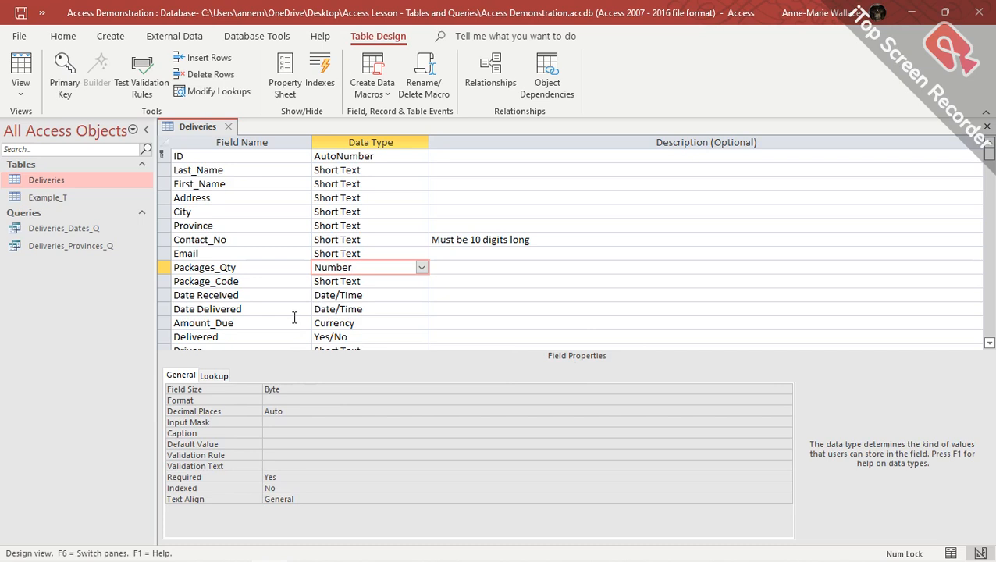
{"action": "left_click", "coordinate": [384, 241]}
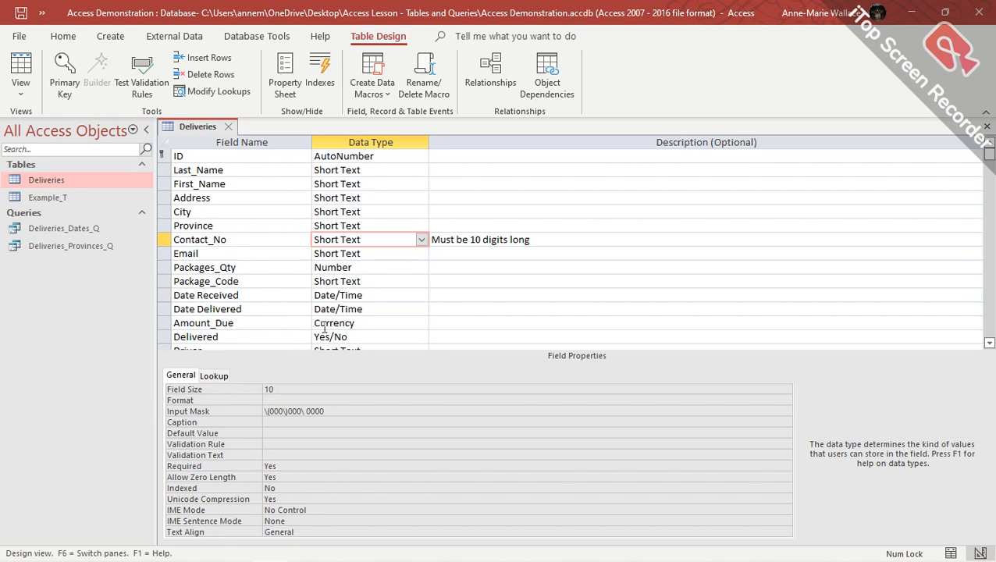
{"action": "left_click", "coordinate": [391, 286]}
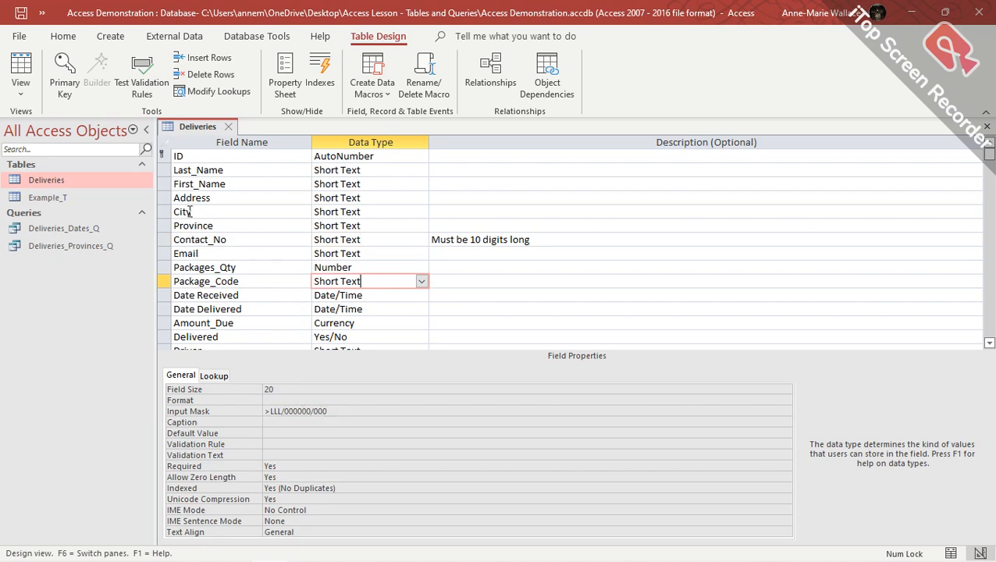
{"action": "left_click", "coordinate": [385, 226]}
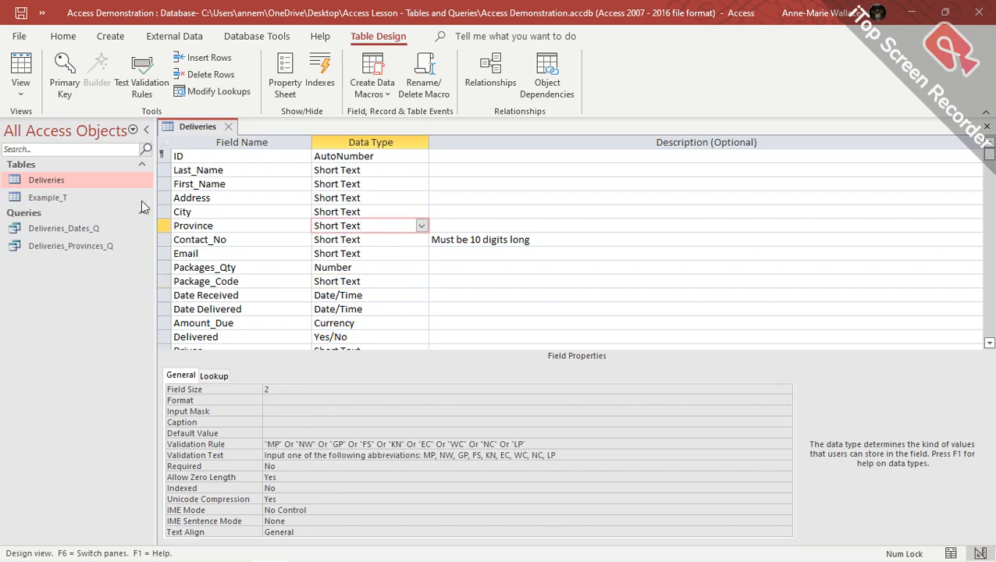
{"action": "left_click", "coordinate": [229, 126]}
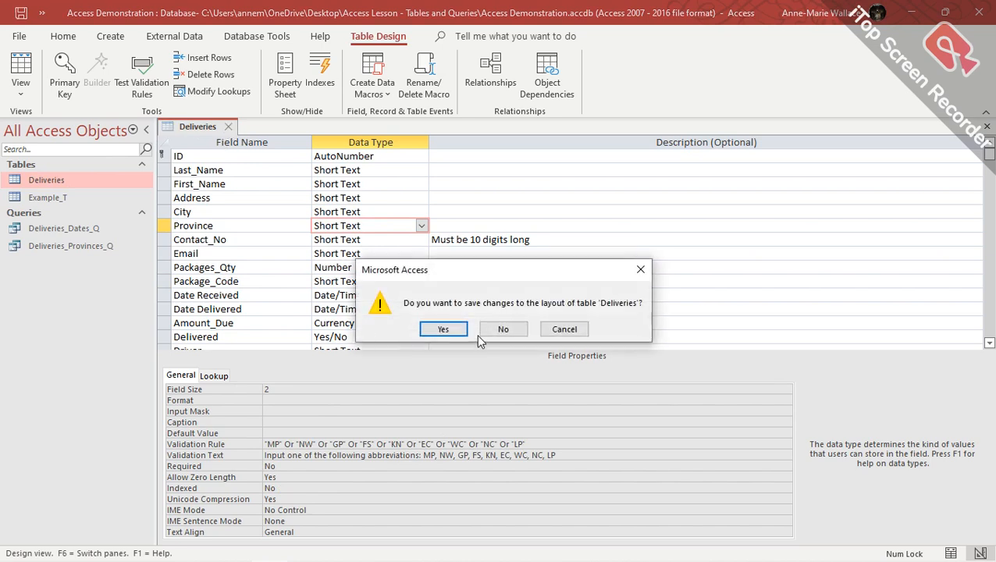
{"action": "left_click", "coordinate": [443, 329]}
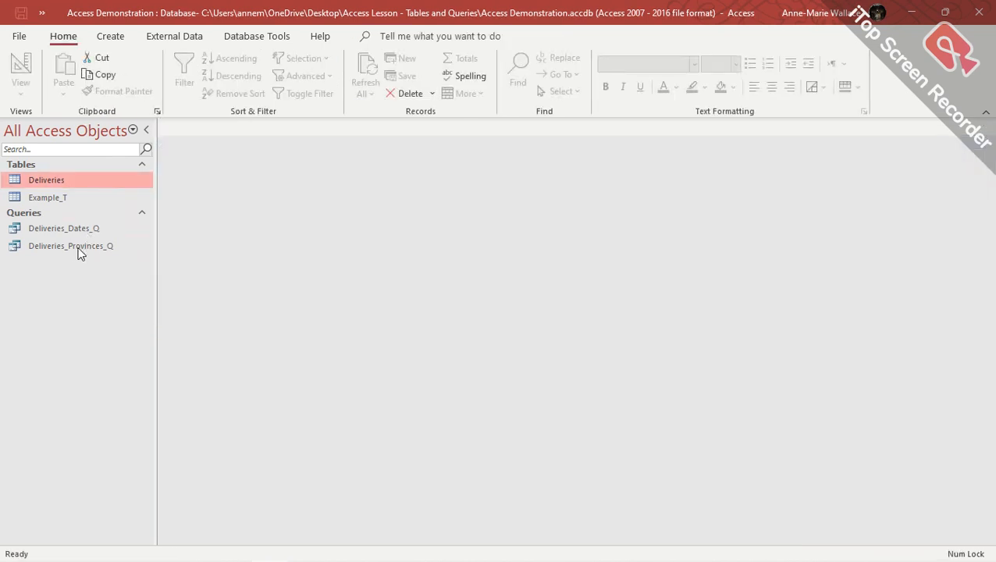
Open Deliveries_Dates_Q in Design View, then run Deliveries_Provinces_Q to see its two WC records.
{"action": "double_click", "coordinate": [69, 230]}
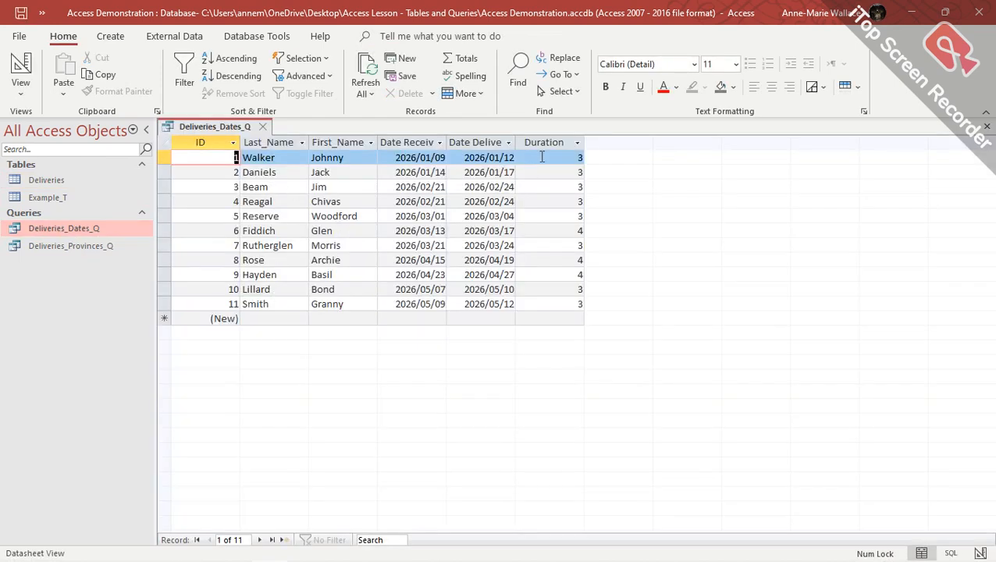
{"action": "left_click", "coordinate": [20, 69]}
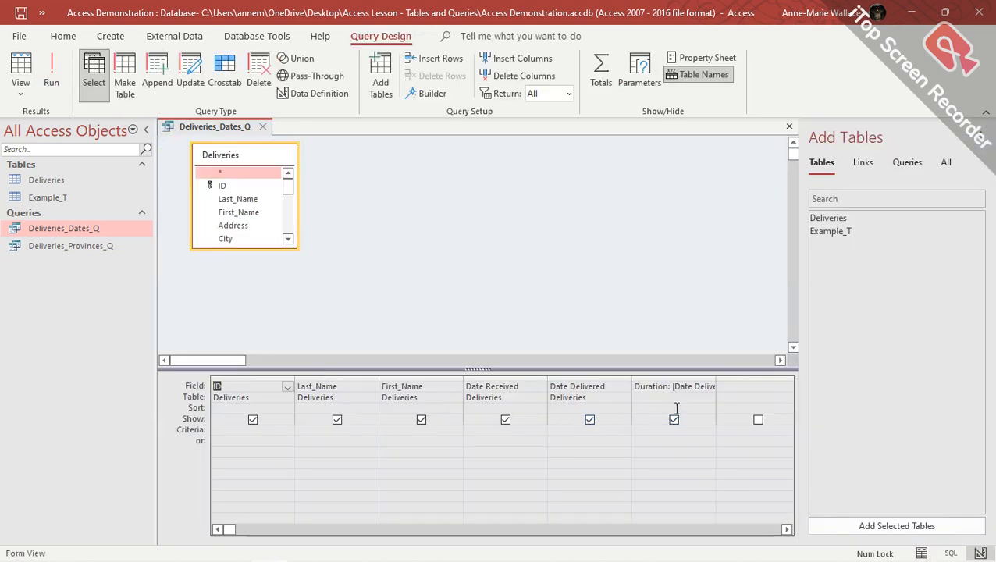
{"action": "left_click", "coordinate": [68, 248]}
{"action": "double_click", "coordinate": [69, 246]}
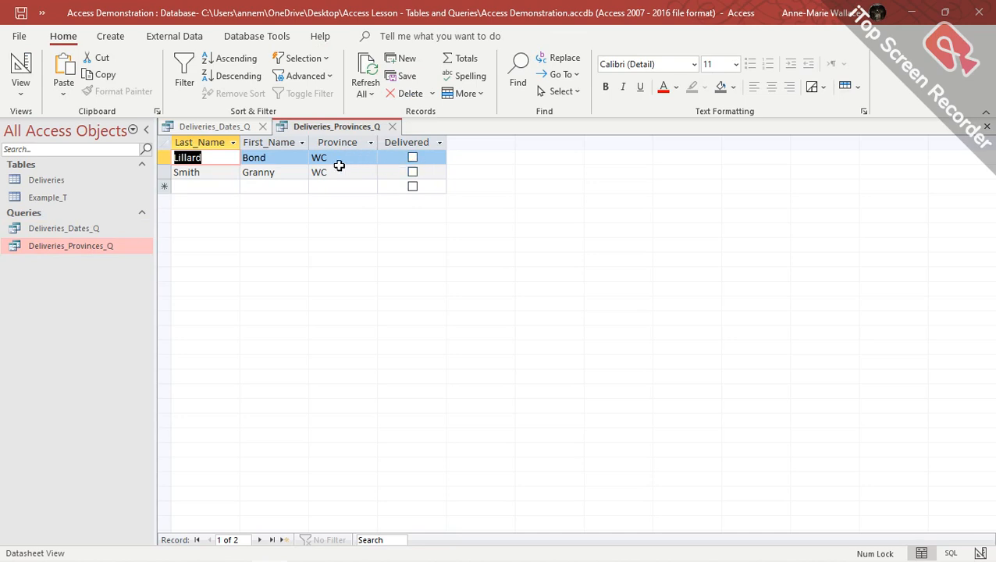
Add "GP" as an or-criterion on Province, change Delivered from No to Yes, and run.
{"action": "left_click", "coordinate": [21, 71]}
{"action": "left_click", "coordinate": [404, 440]}
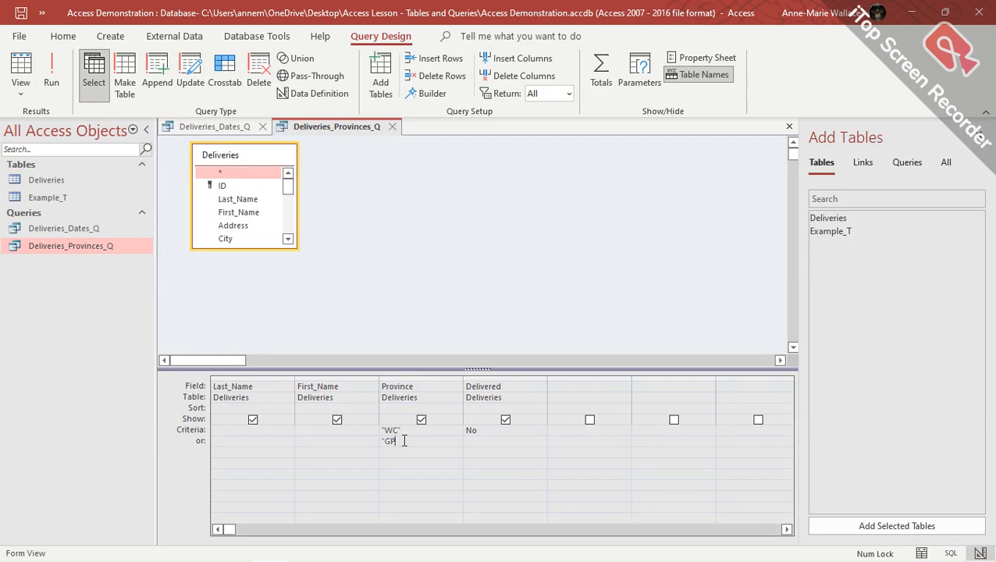
{"action": "type", "text": "\"GP\""}
{"action": "double_click", "coordinate": [472, 430]}
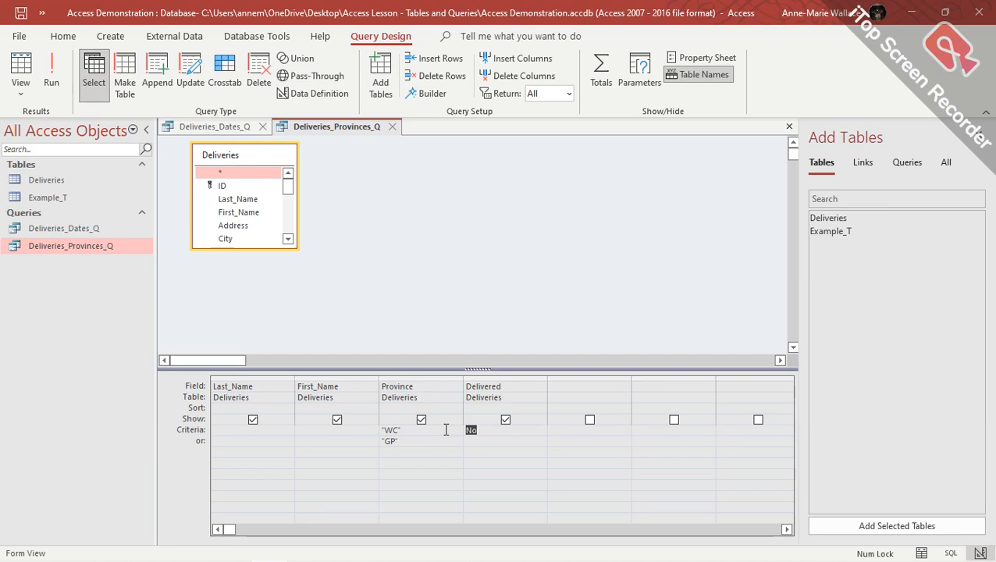
{"action": "key", "text": "BackSpace"}
{"action": "type", "text": "Yes"}
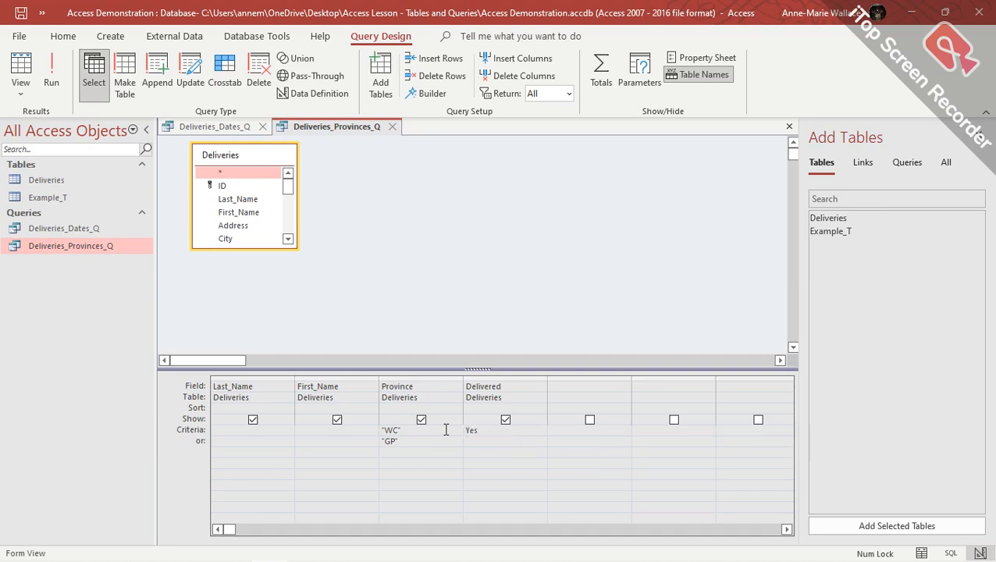
{"action": "left_click", "coordinate": [52, 74]}
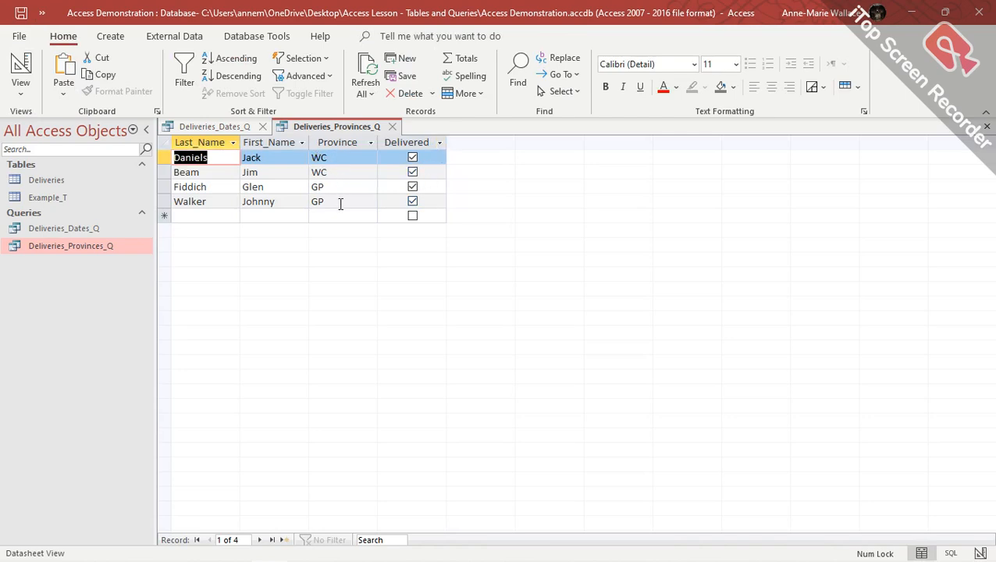
{"action": "double_click", "coordinate": [59, 181]}
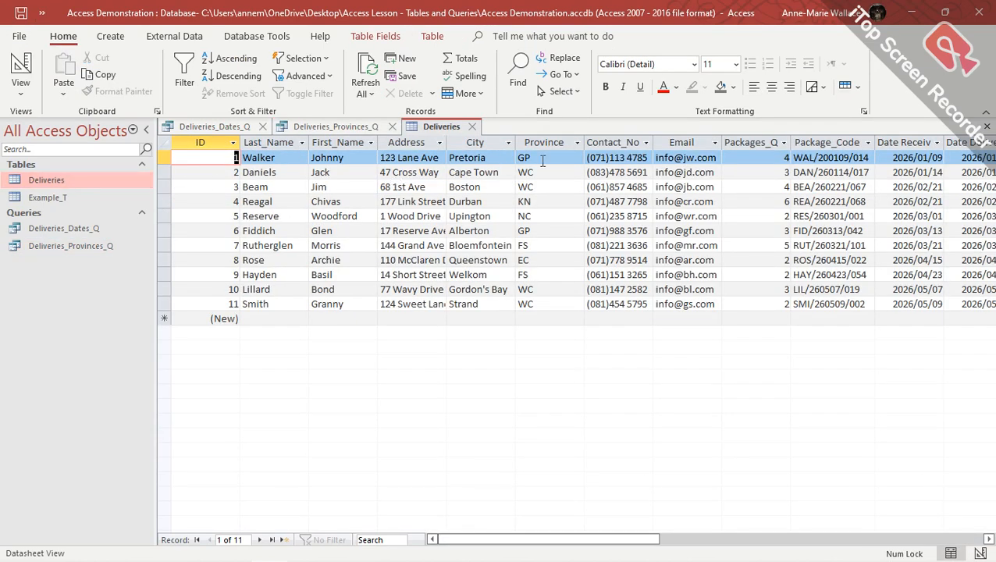
Check the provinces of Deliveries records 1, 6, 2, 3, 10 and 11 against the Provinces Word document.
{"action": "left_click", "coordinate": [543, 158]}
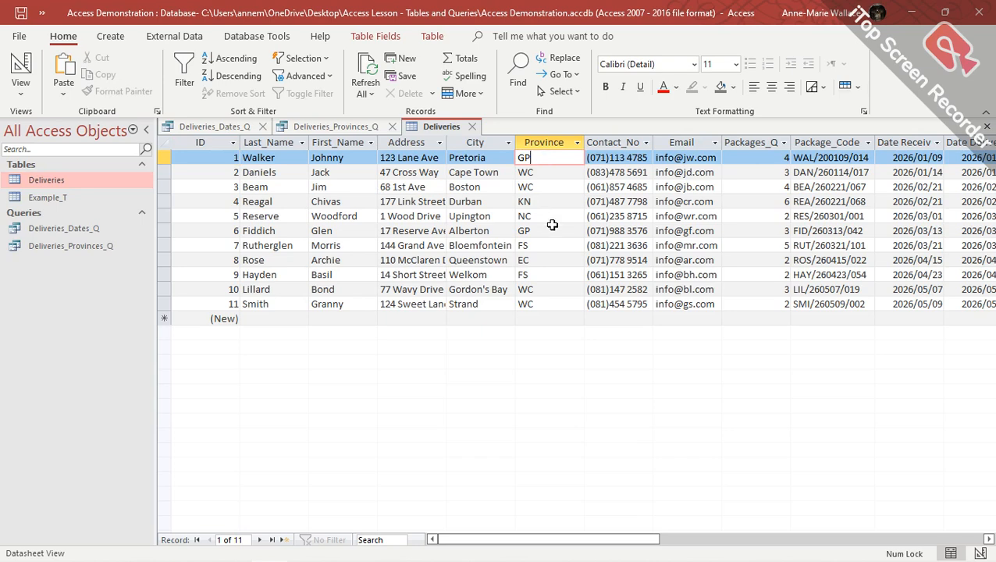
{"action": "left_click", "coordinate": [526, 230]}
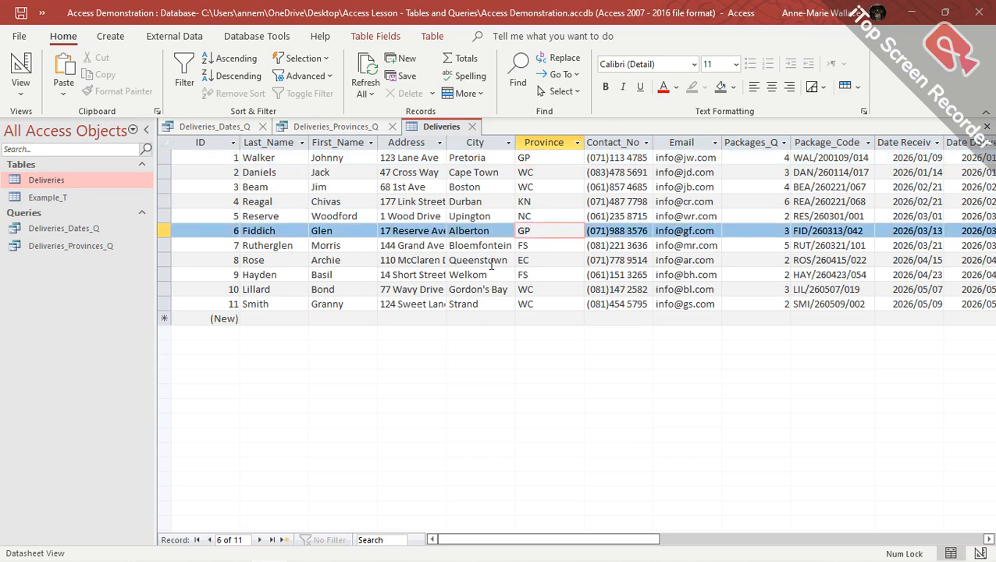
{"action": "left_click", "coordinate": [531, 171]}
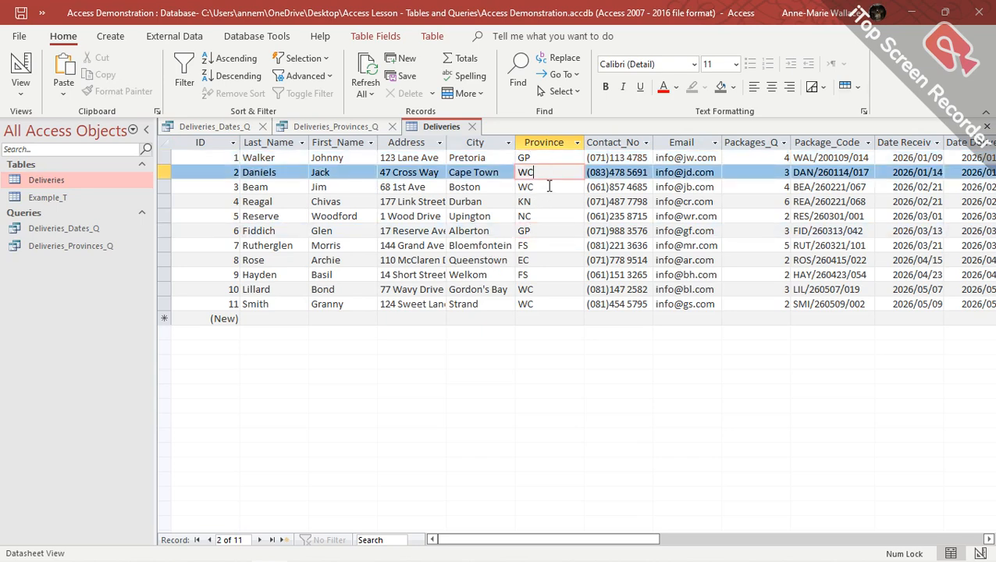
{"action": "left_click", "coordinate": [549, 187]}
{"action": "left_click", "coordinate": [548, 289]}
{"action": "left_click", "coordinate": [549, 303]}
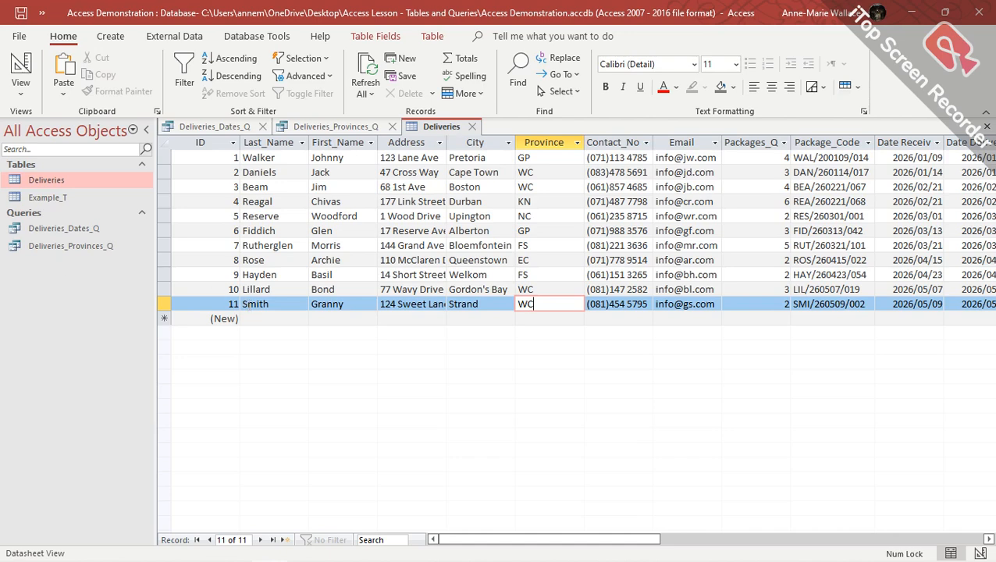
{"action": "mouse_move", "coordinate": [337, 560]}
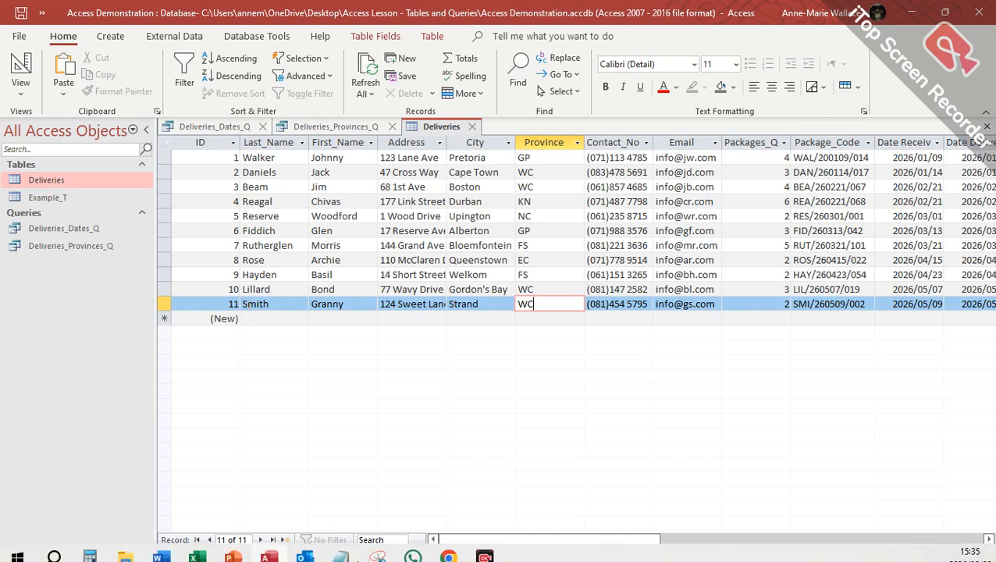
{"action": "mouse_move", "coordinate": [161, 551]}
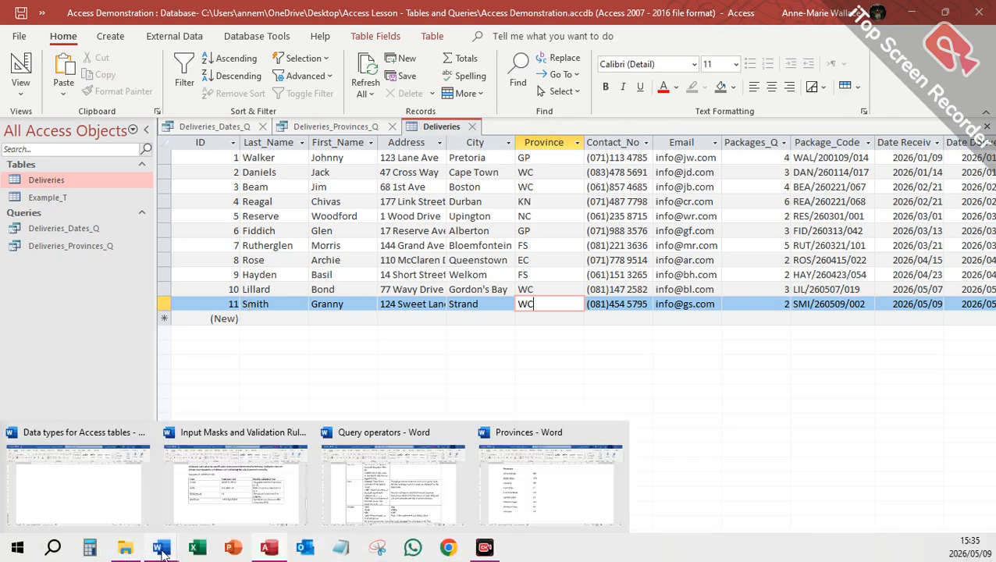